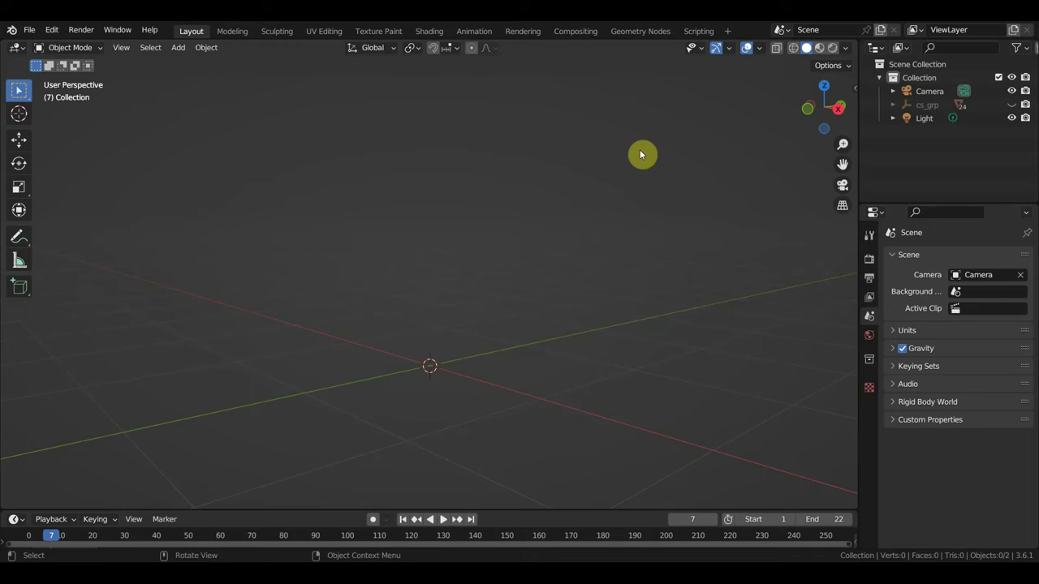
# Step: Import Untitled.mov from the Videos folder as an image plane named Untitled
pyautogui.click(31, 33)
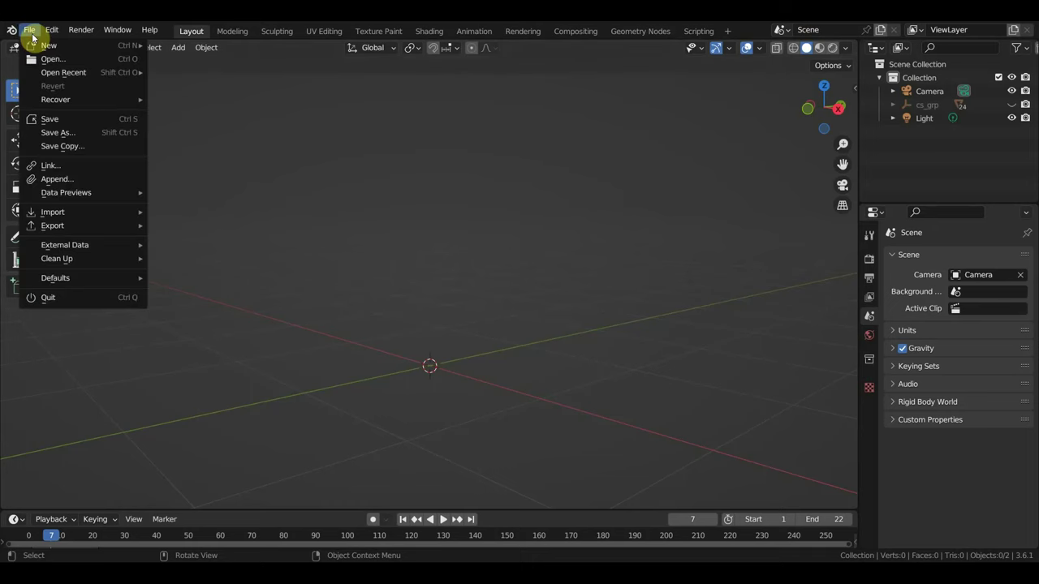
pyautogui.click(177, 49)
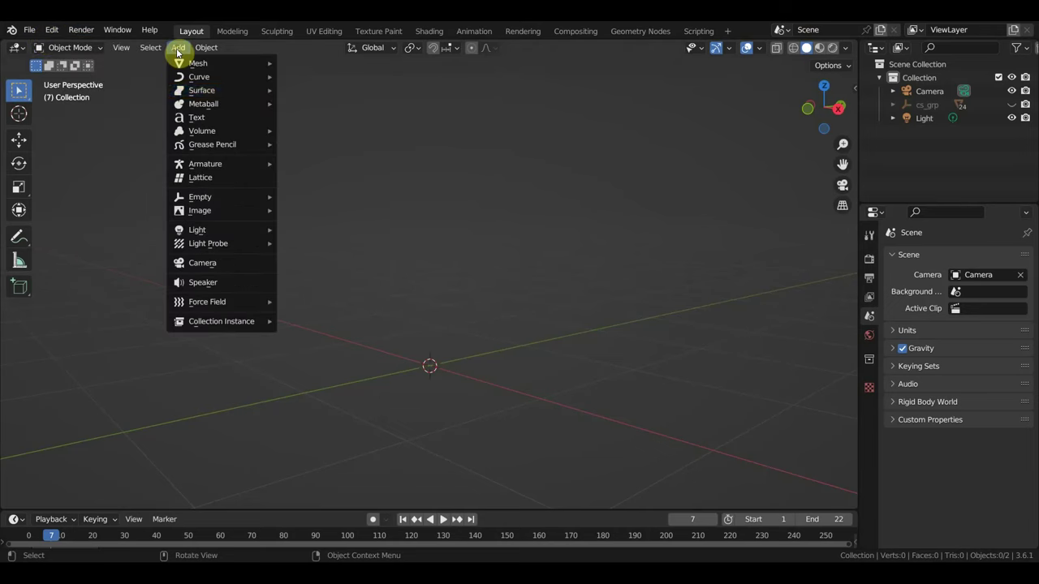
pyautogui.moveTo(199, 210)
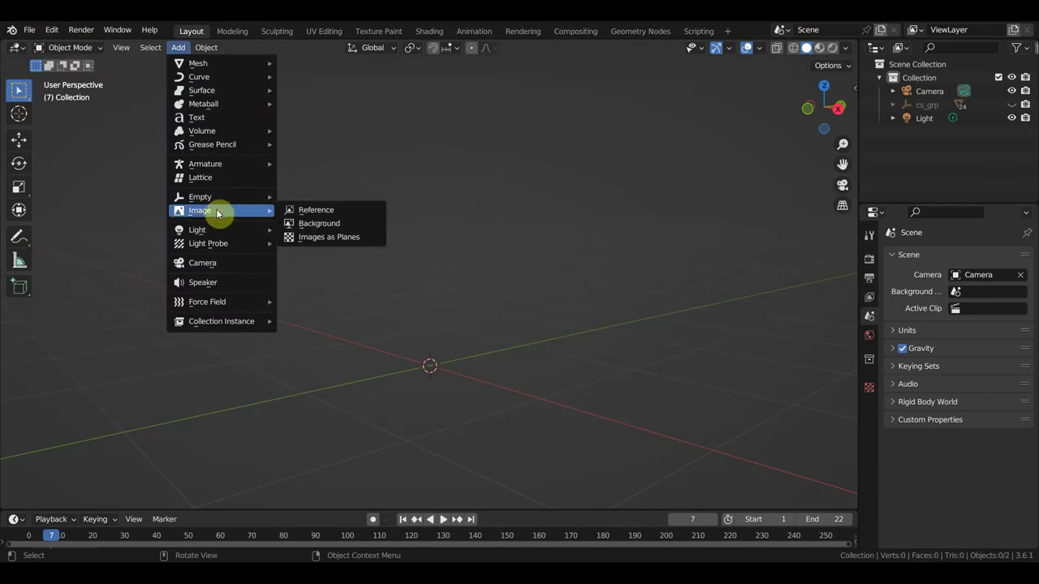
pyautogui.click(322, 240)
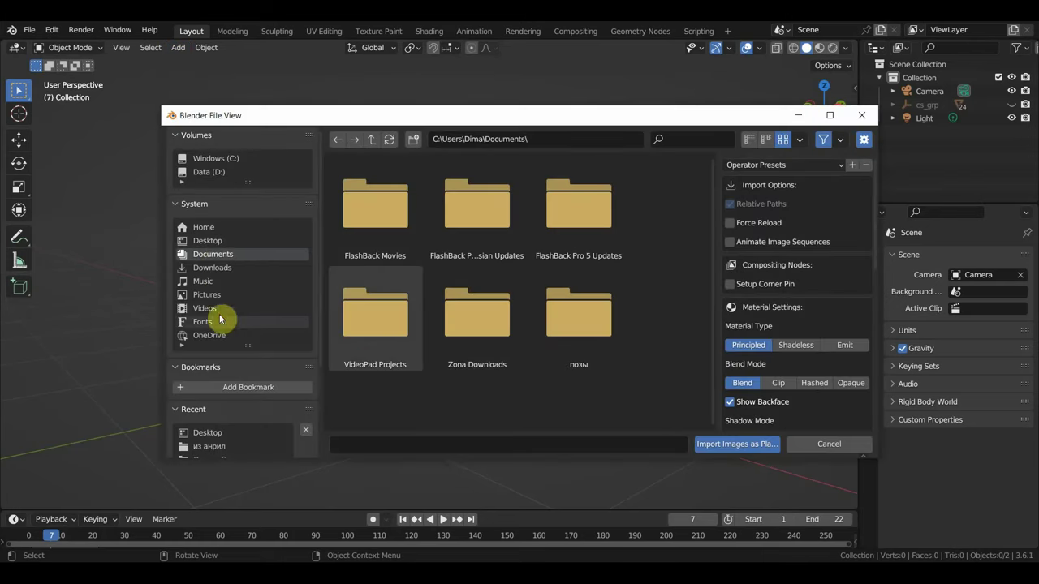
pyautogui.click(206, 308)
pyautogui.click(611, 211)
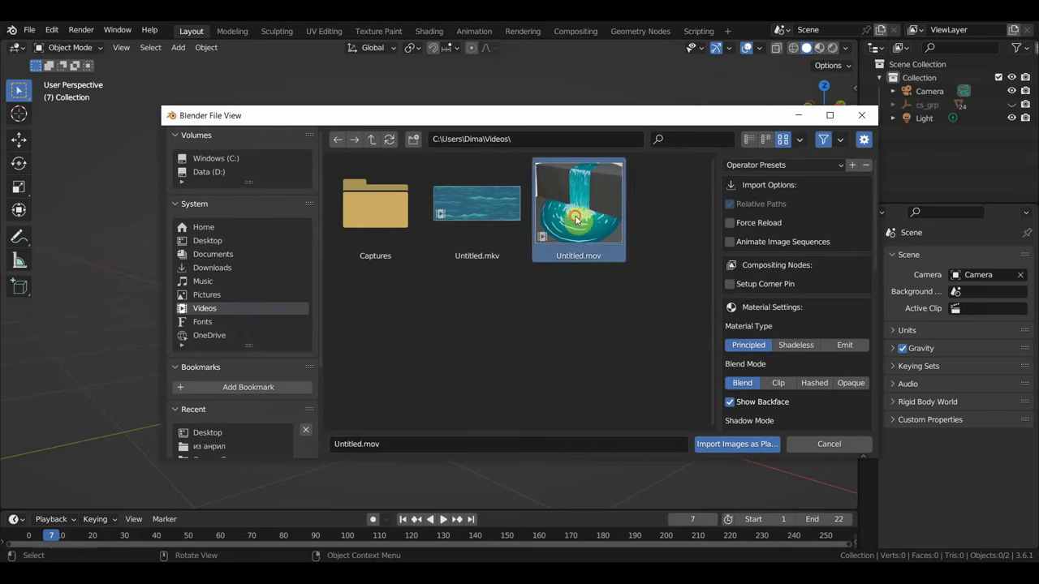
pyautogui.click(737, 445)
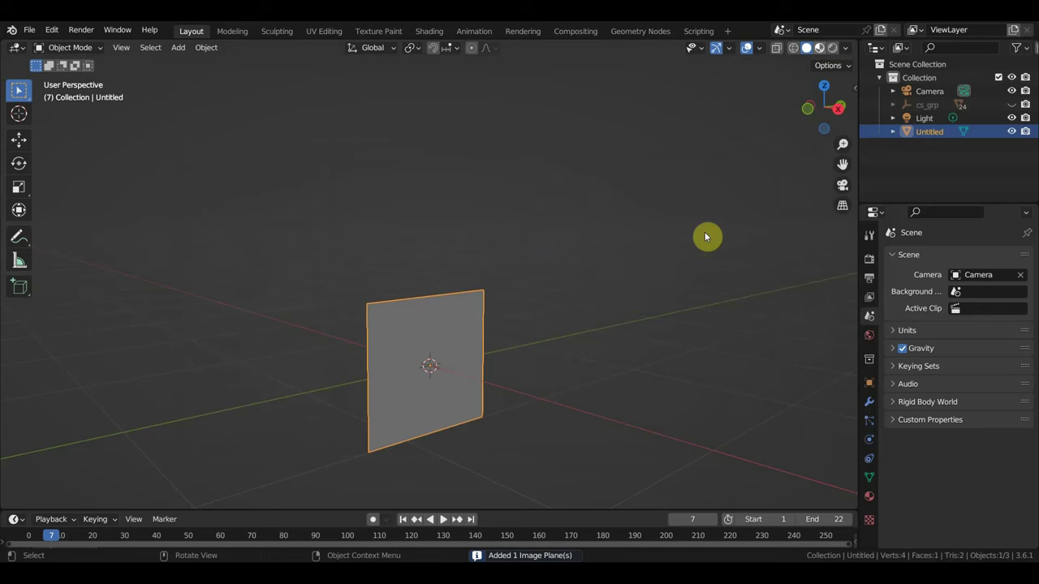
# Step: Switch to Material Preview and rotate the plane about 90° from the top view
pyautogui.click(820, 49)
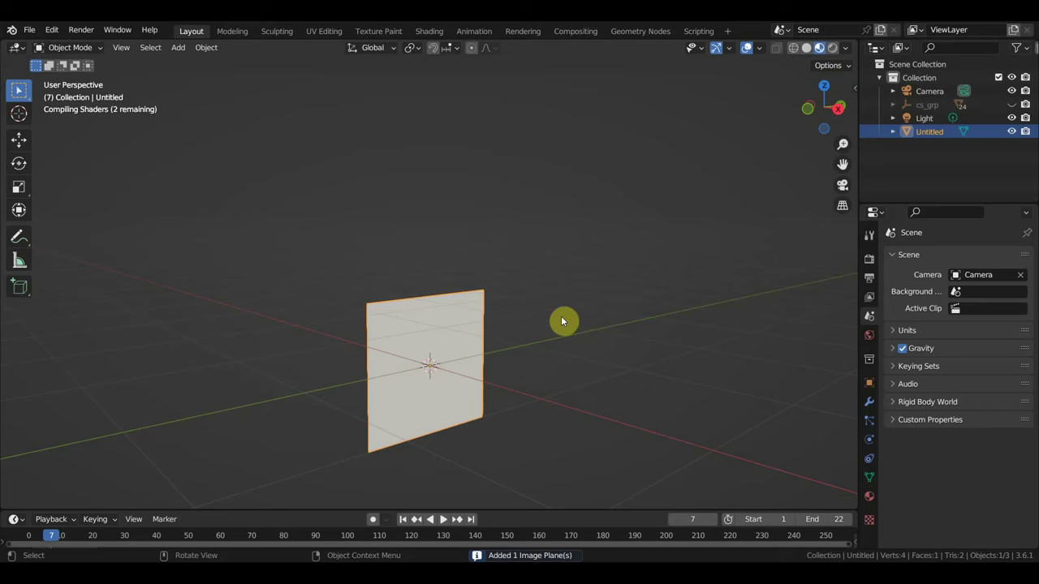
pyautogui.scroll(-2, 560, 322)
pyautogui.moveTo(566, 323)
pyautogui.mouseDown(button='middle')
pyautogui.moveTo(519, 346)
pyautogui.moveTo(508, 373)
pyautogui.mouseUp(button='middle')
pyautogui.press('KP_7')
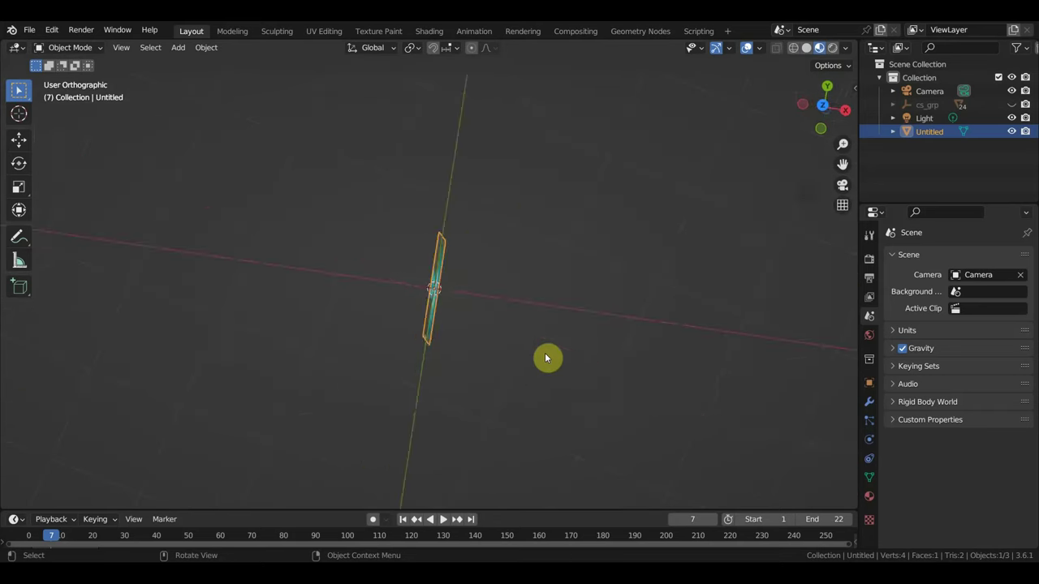
pyautogui.press('r')
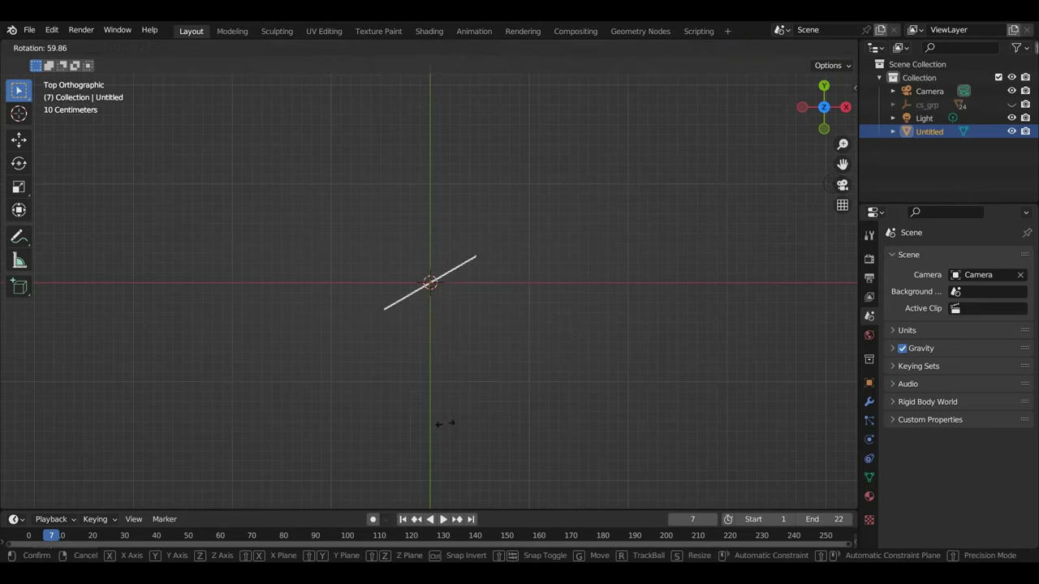
pyautogui.click(390, 389)
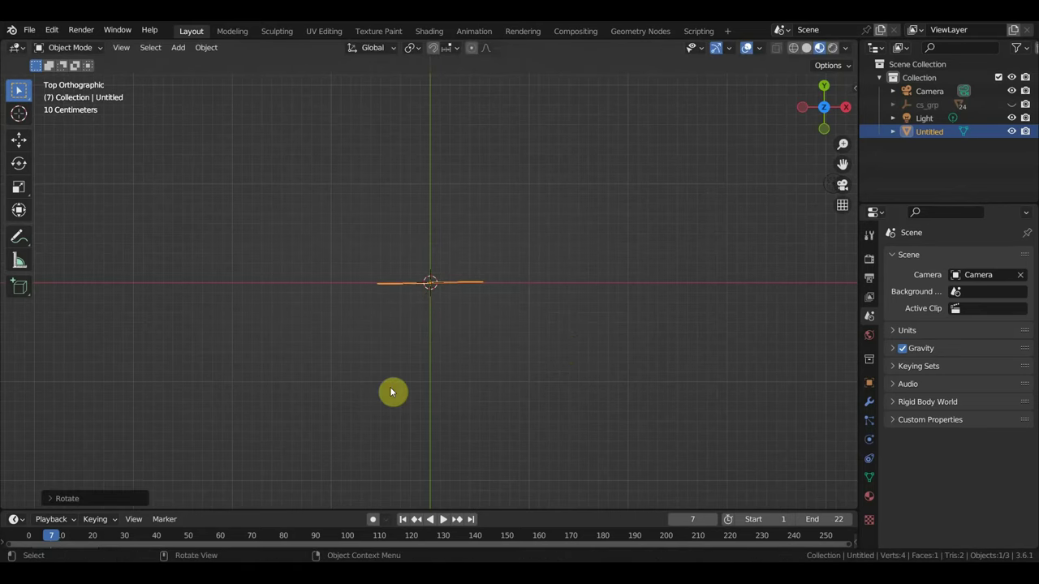
pyautogui.press('KP_1')
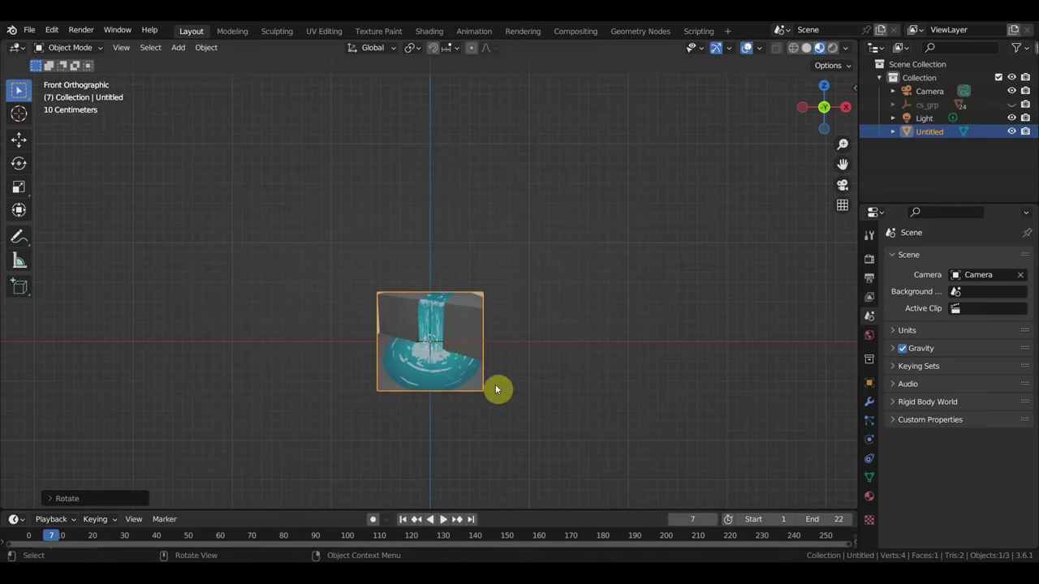
# Step: Raise the plane, enlarge it about 2.6 times and move it to its new position
pyautogui.click(19, 140)
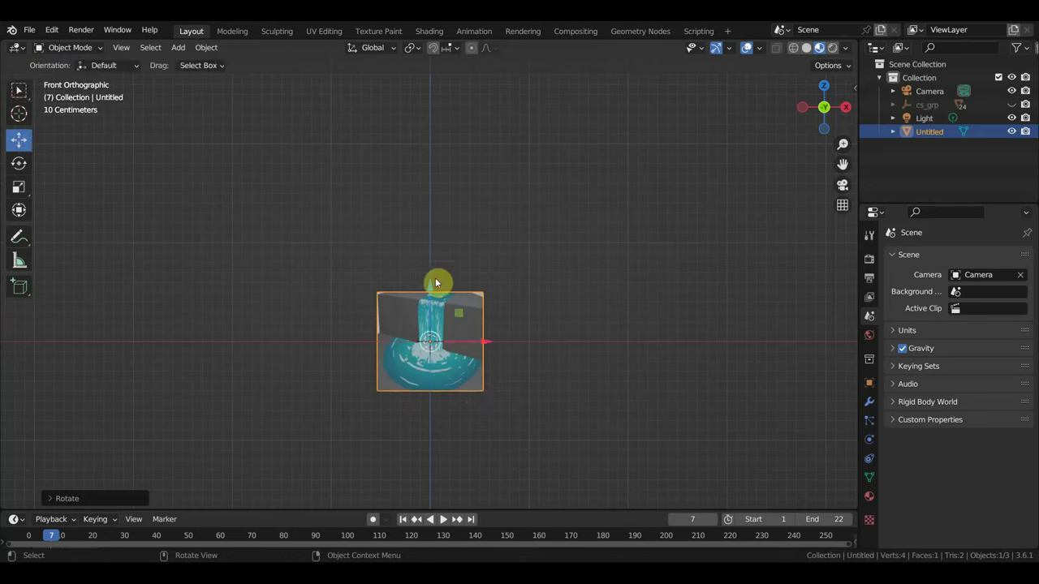
pyautogui.moveTo(435, 282)
pyautogui.mouseDown()
pyautogui.moveTo(447, 211)
pyautogui.moveTo(450, 248)
pyautogui.mouseUp()
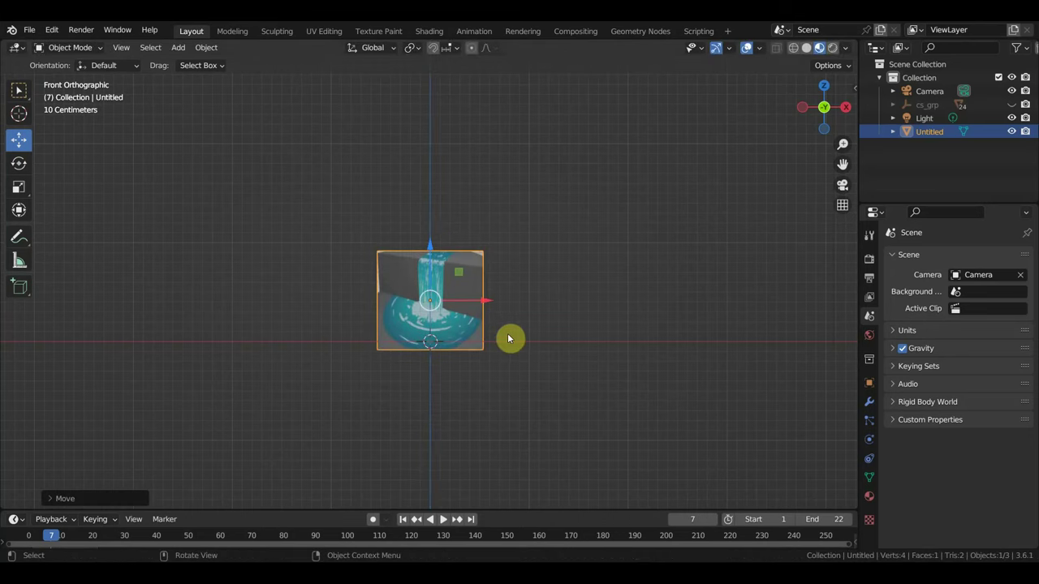
pyautogui.press('s')
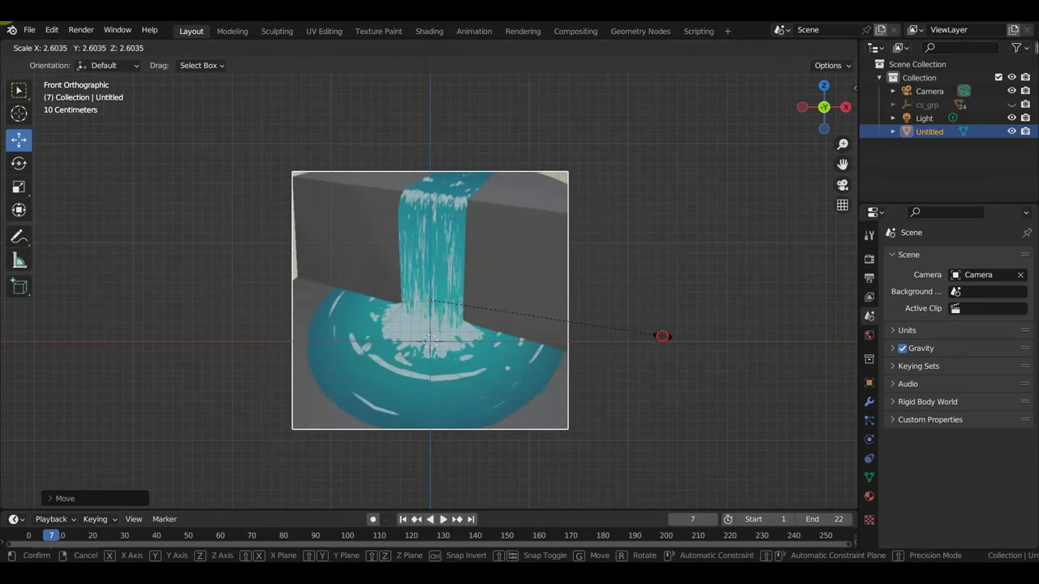
pyautogui.click(663, 351)
pyautogui.moveTo(663, 351)
pyautogui.mouseDown(button='middle')
pyautogui.moveTo(522, 371)
pyautogui.moveTo(494, 360)
pyautogui.moveTo(507, 311)
pyautogui.mouseUp(button='middle')
pyautogui.press('g')
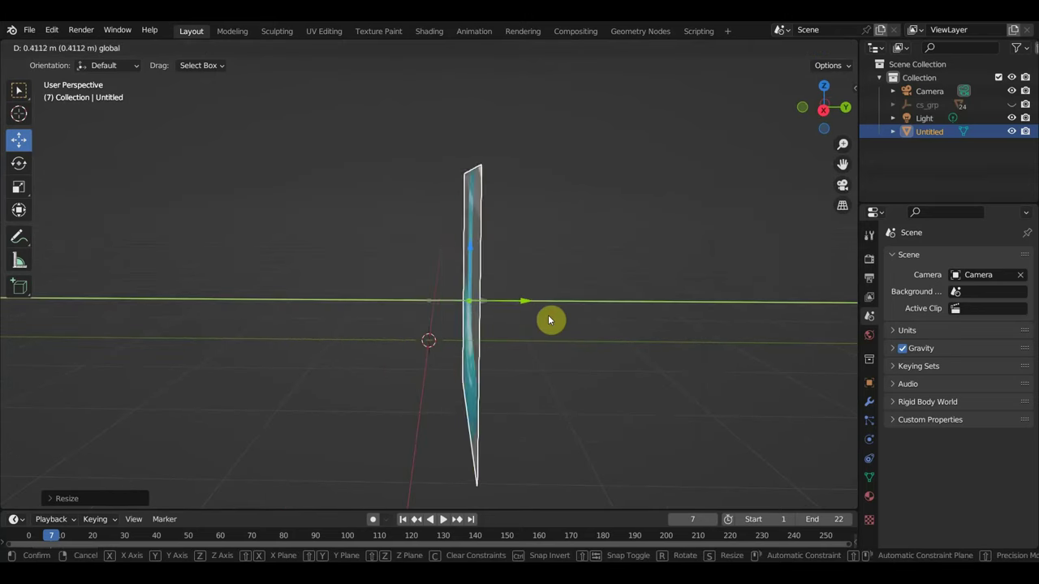
pyautogui.click(551, 319)
pyautogui.press('KP_5')
pyautogui.press('KP_1')
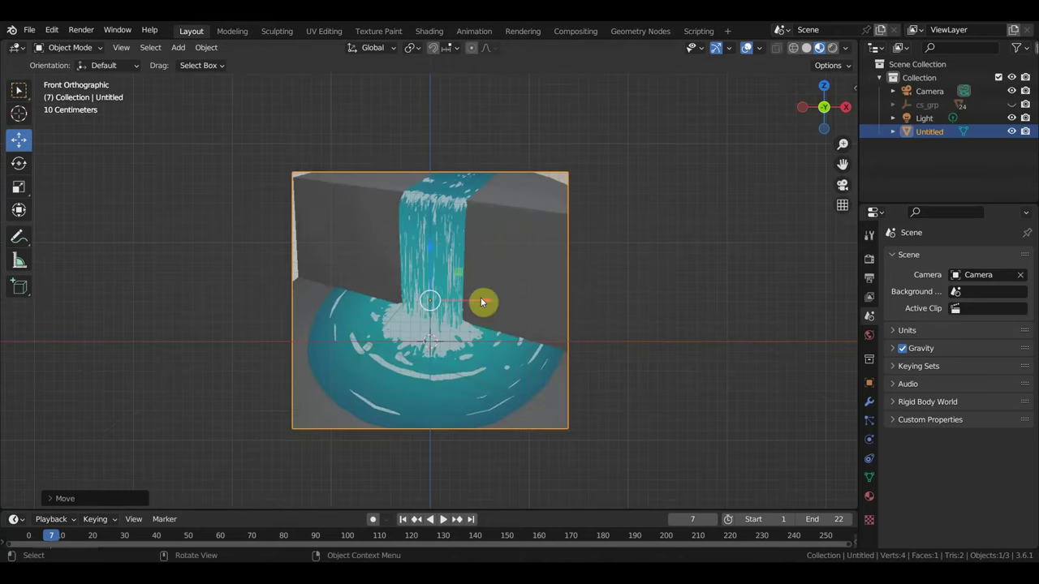
pyautogui.click(19, 91)
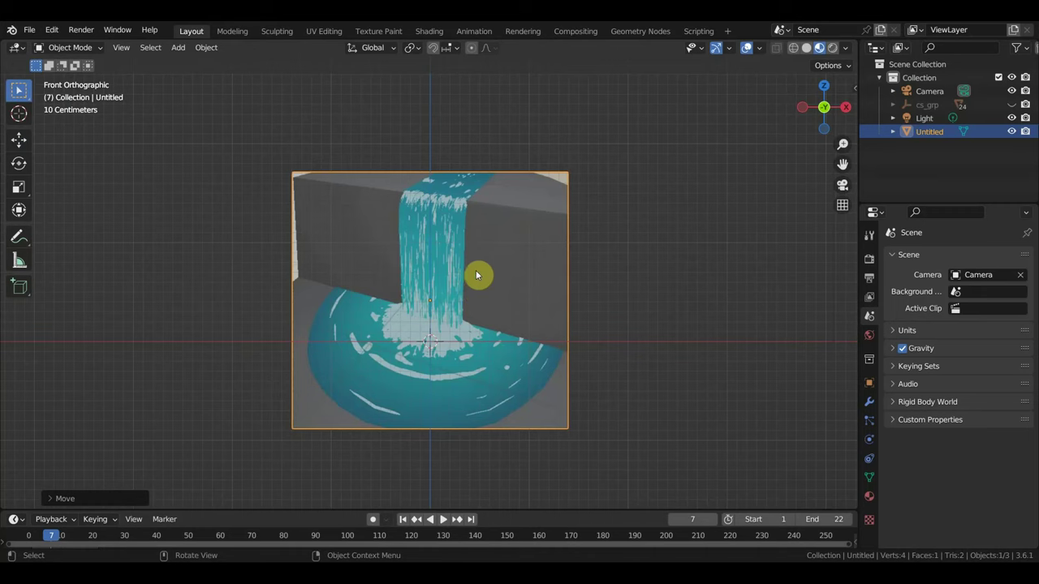
# Step: Play the waterfall clip on the plane and pause playback at frame 22
pyautogui.click(443, 519)
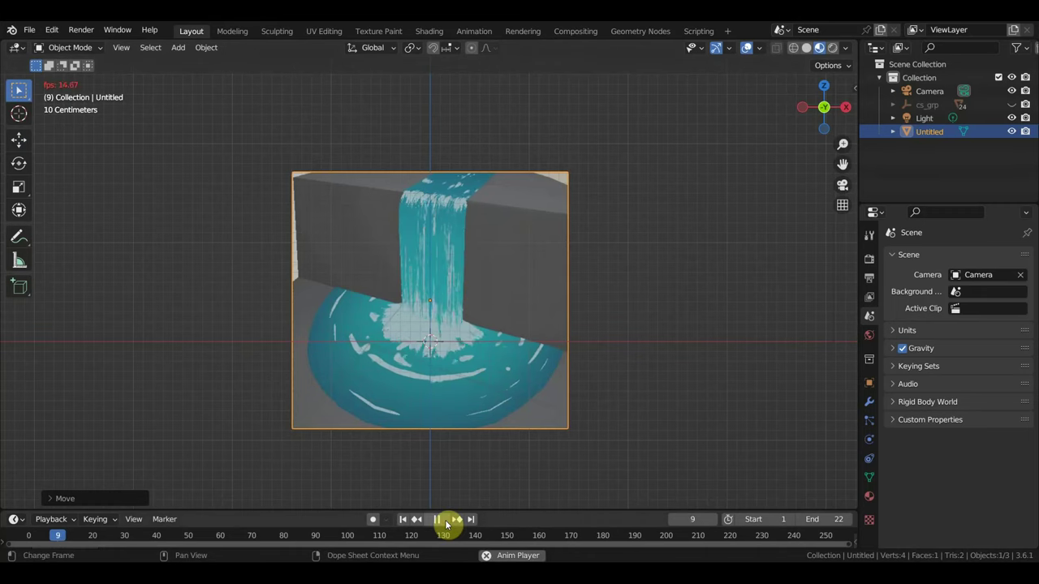
pyautogui.scroll(4, 478, 378)
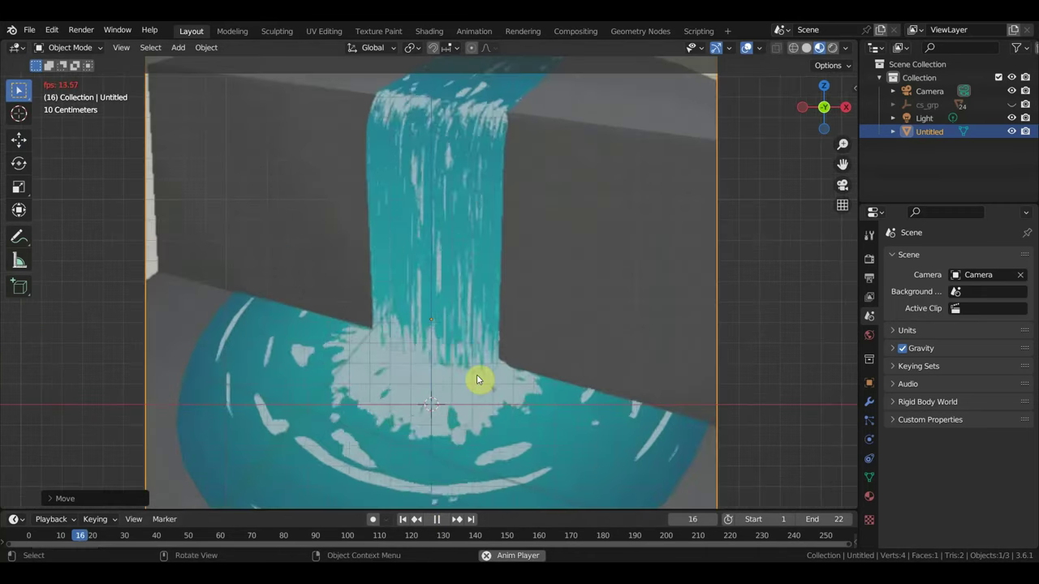
pyautogui.scroll(-5, 476, 374)
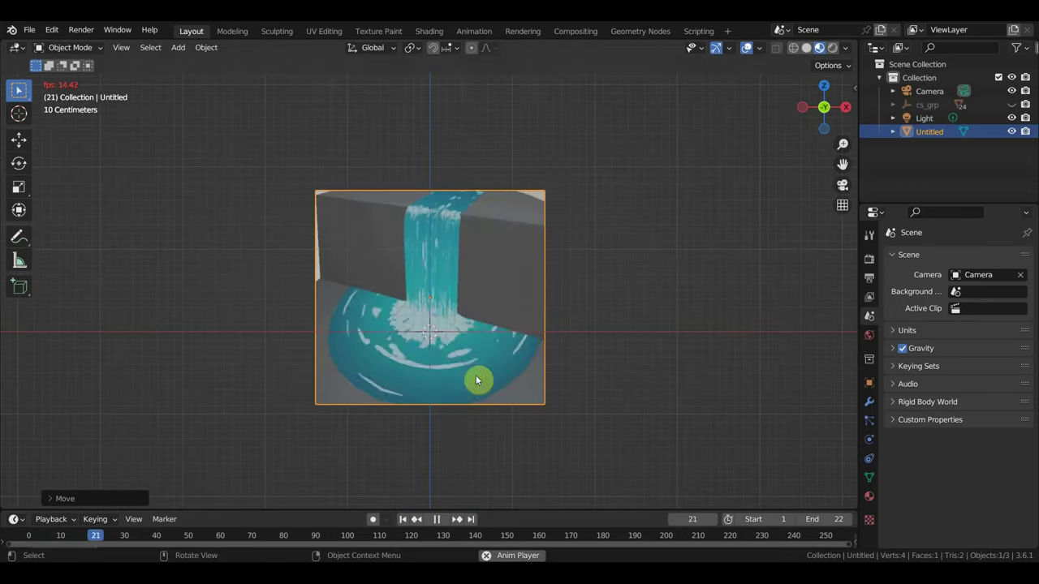
pyautogui.click(437, 519)
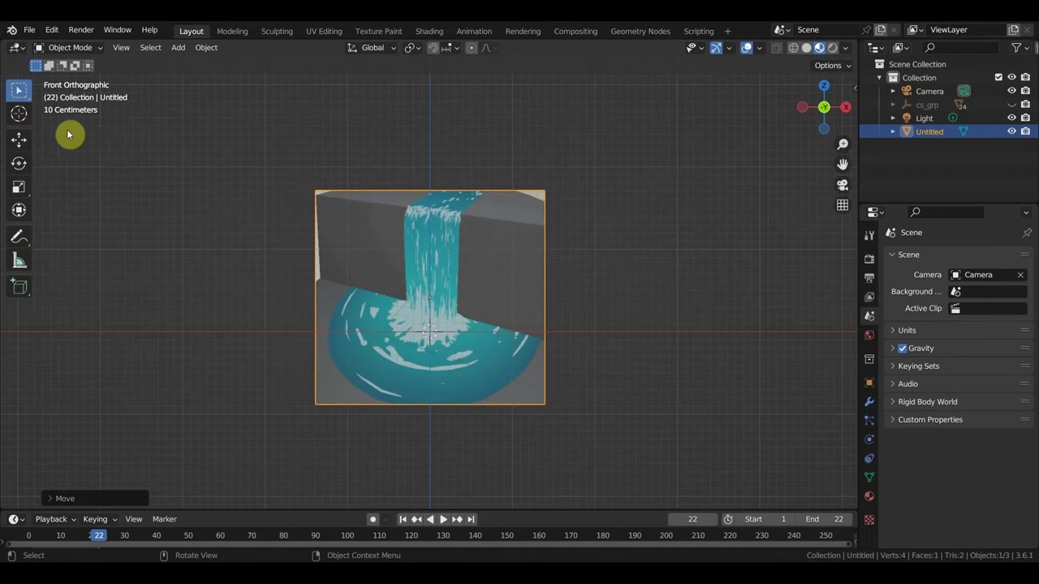
# Step: Start a Wavefront (.obj) import and browse the Desktop folder
pyautogui.click(30, 31)
pyautogui.moveTo(53, 212)
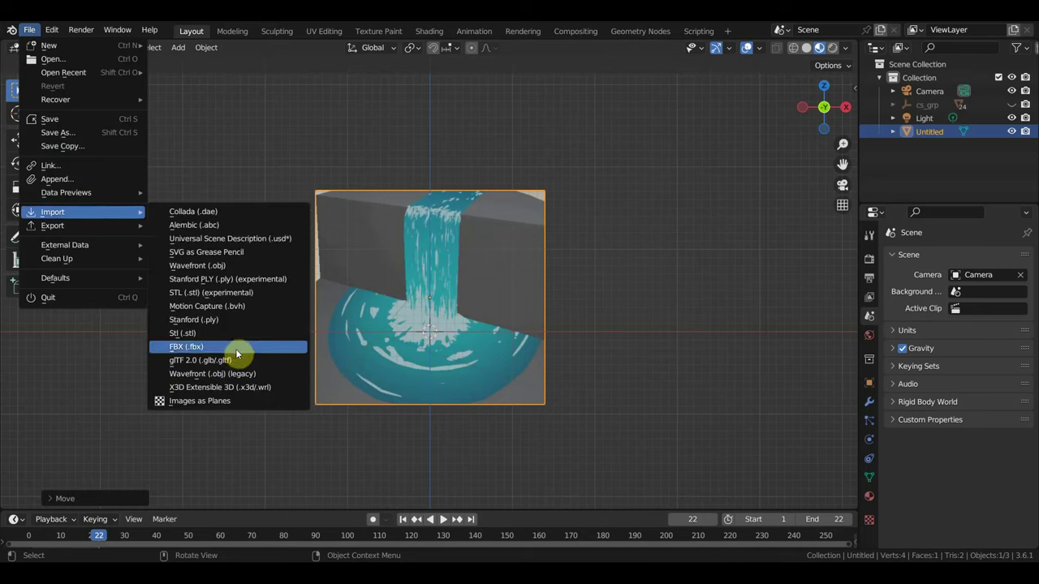
pyautogui.click(252, 378)
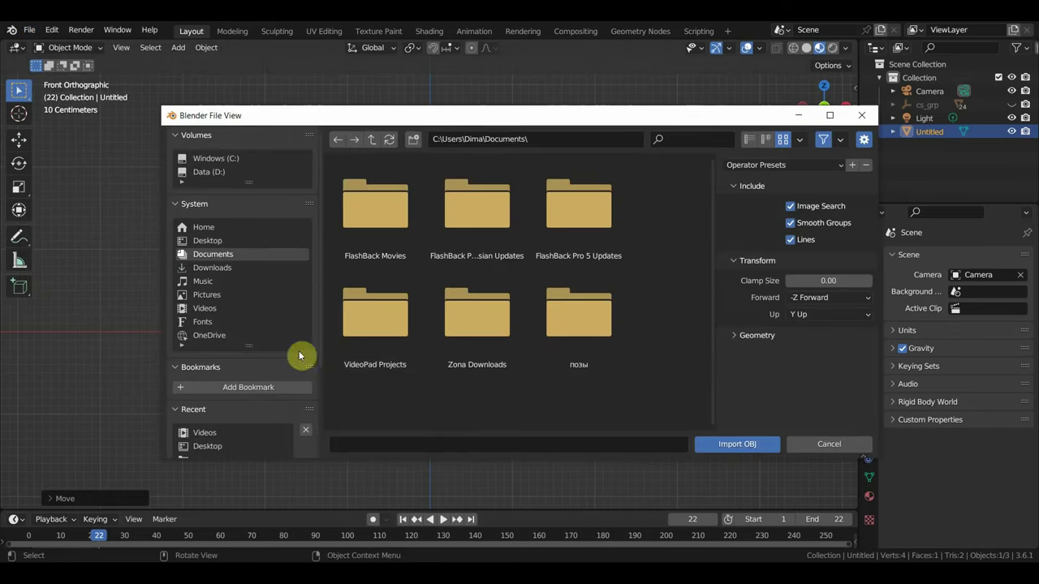
pyautogui.click(226, 242)
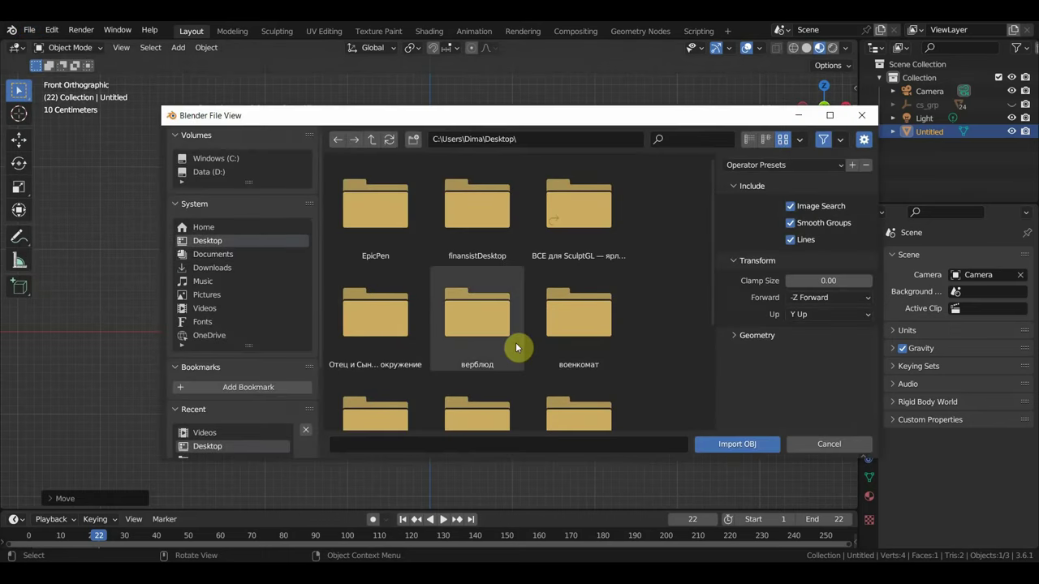
pyautogui.click(493, 332)
pyautogui.scroll(-2, 494, 335)
pyautogui.scroll(-2, 495, 336)
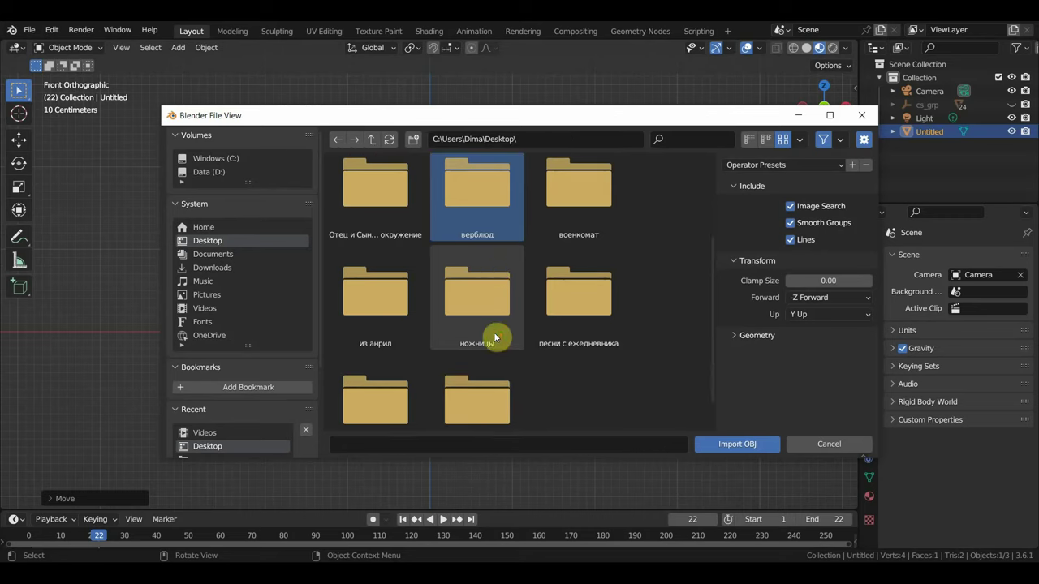
pyautogui.scroll(-1, 514, 332)
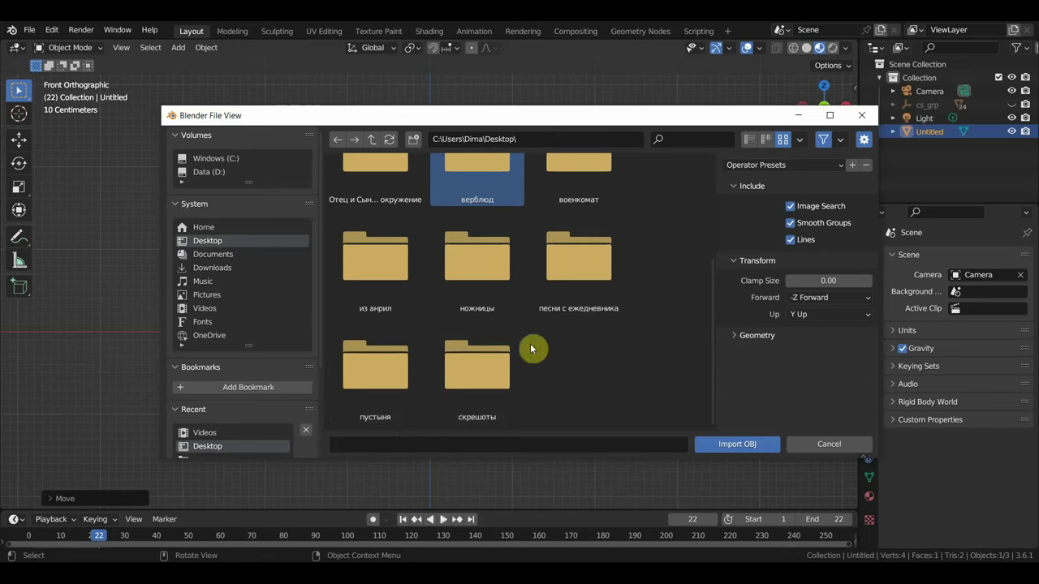
pyautogui.scroll(1, 547, 342)
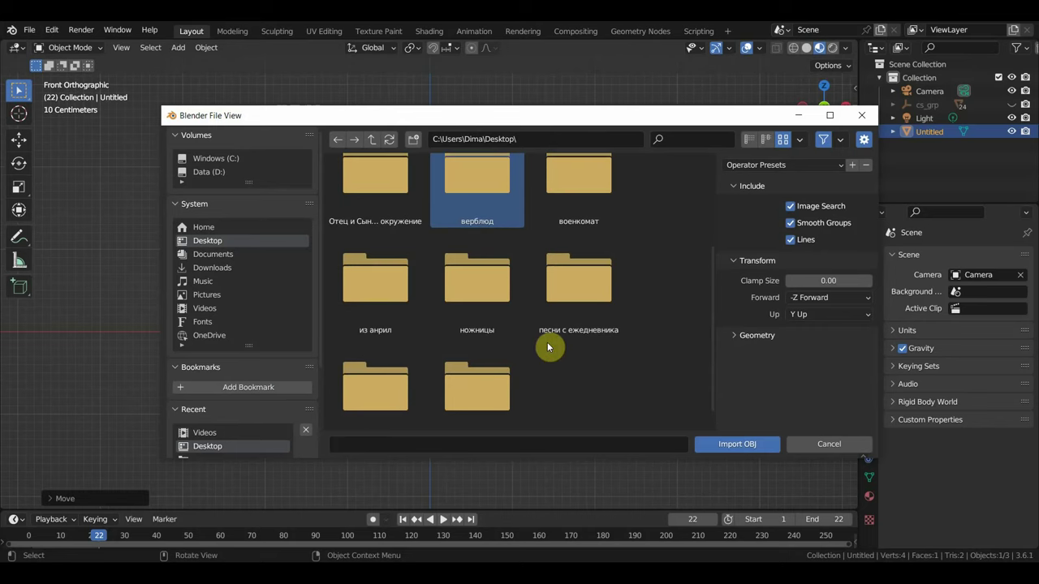
pyautogui.scroll(4, 547, 345)
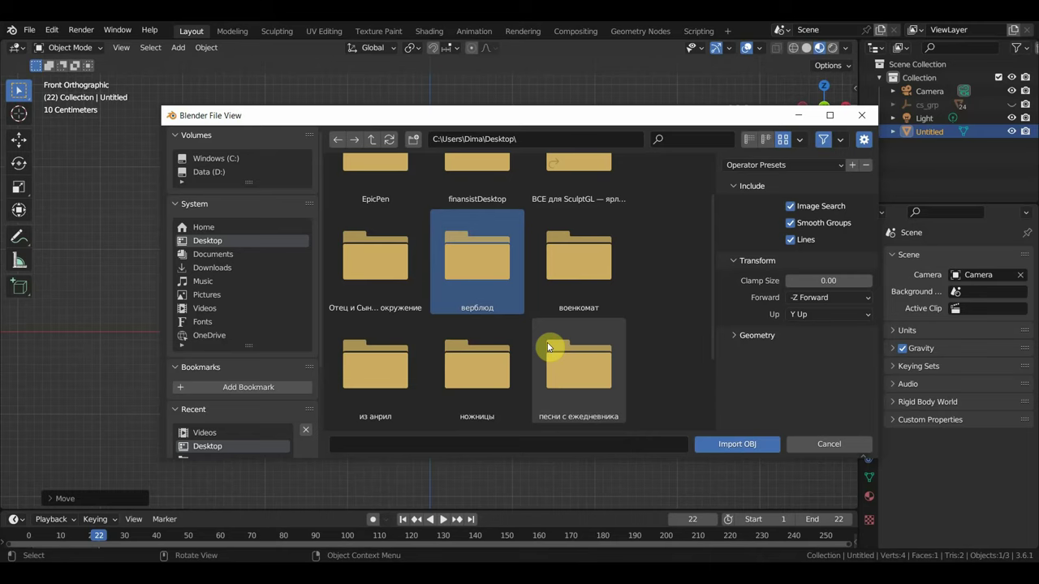
pyautogui.scroll(-5, 547, 347)
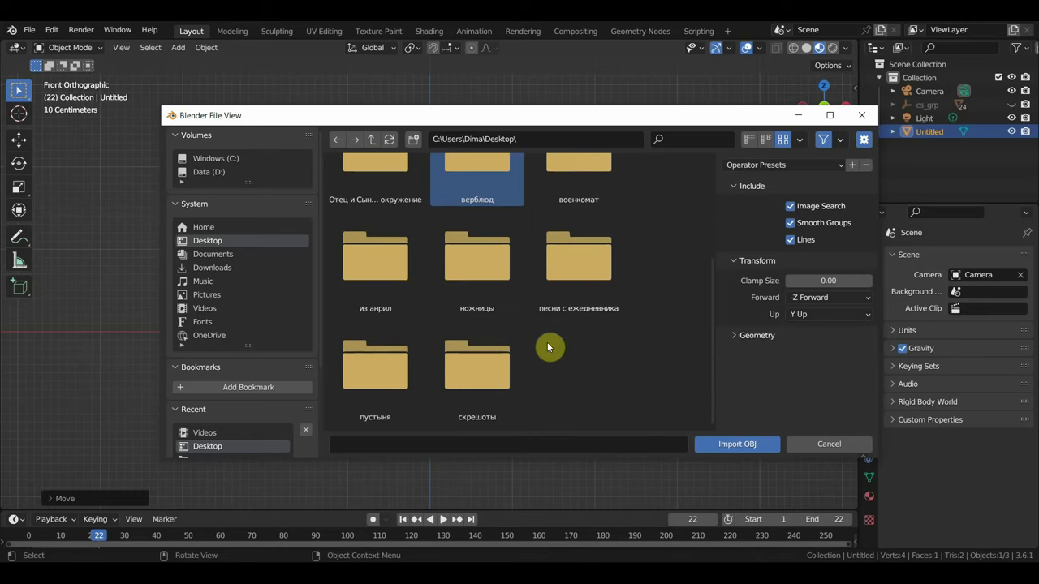
# Step: Open the пустыня\камни\source folder, then close the import browser
pyautogui.doubleClick(375, 369)
pyautogui.click(598, 223)
pyautogui.doubleClick(599, 223)
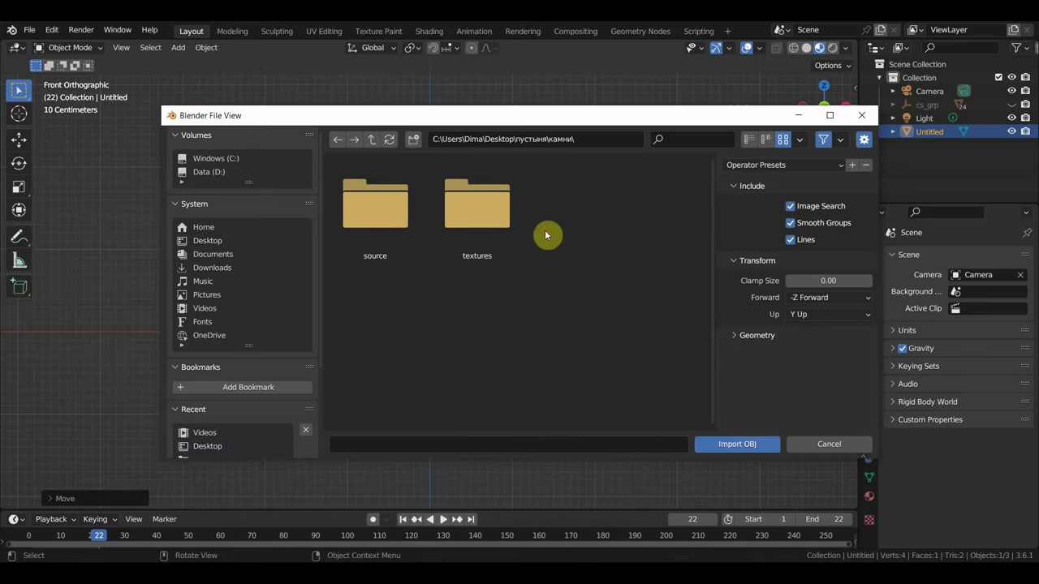
pyautogui.doubleClick(361, 220)
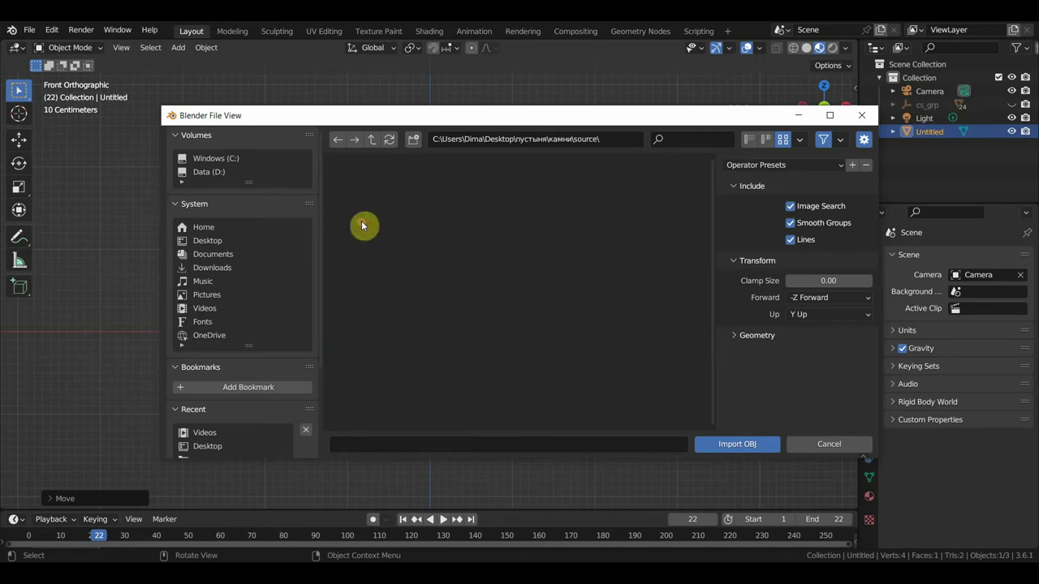
pyautogui.click(861, 114)
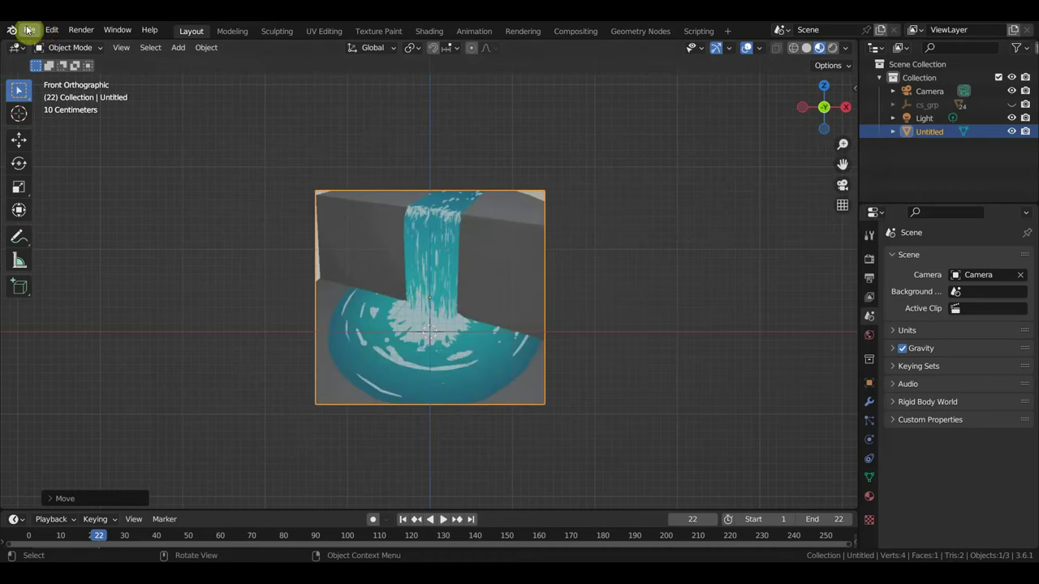
# Step: Import the rocks FBX from the Desktop as Rocks2.001 and view it in perspective
pyautogui.click(29, 30)
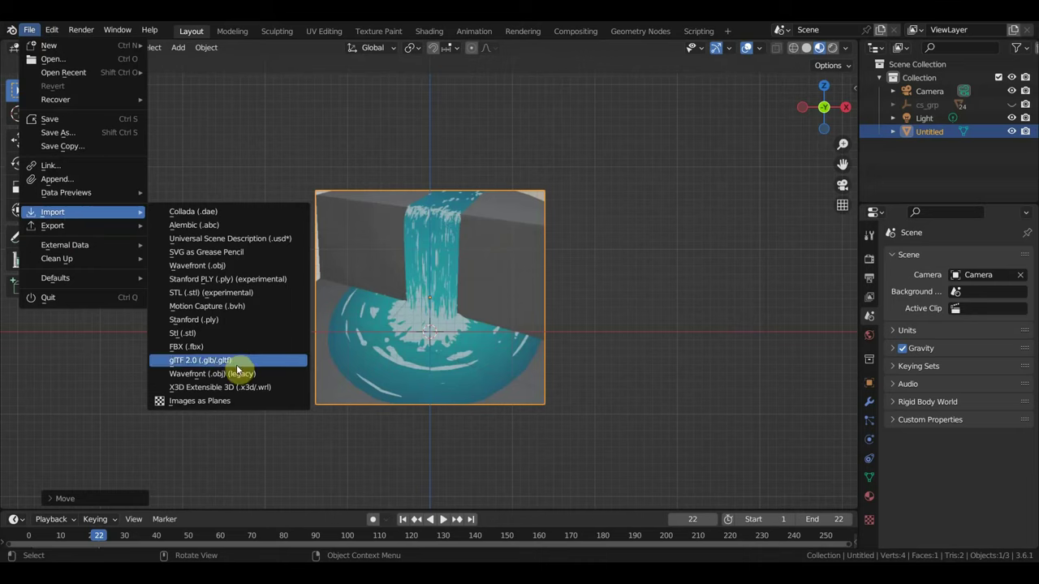
pyautogui.click(227, 347)
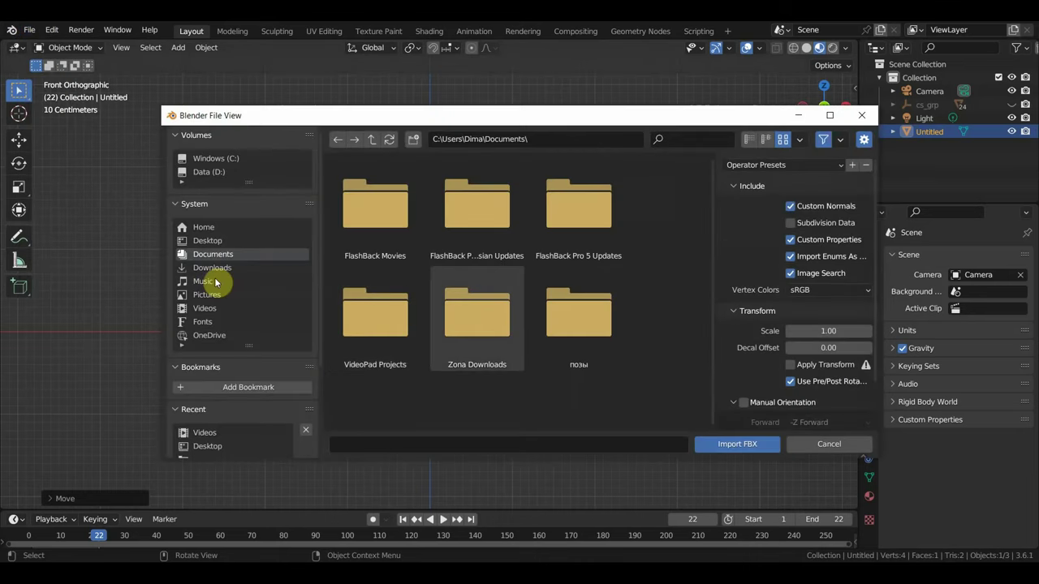
pyautogui.click(212, 241)
pyautogui.doubleClick(466, 309)
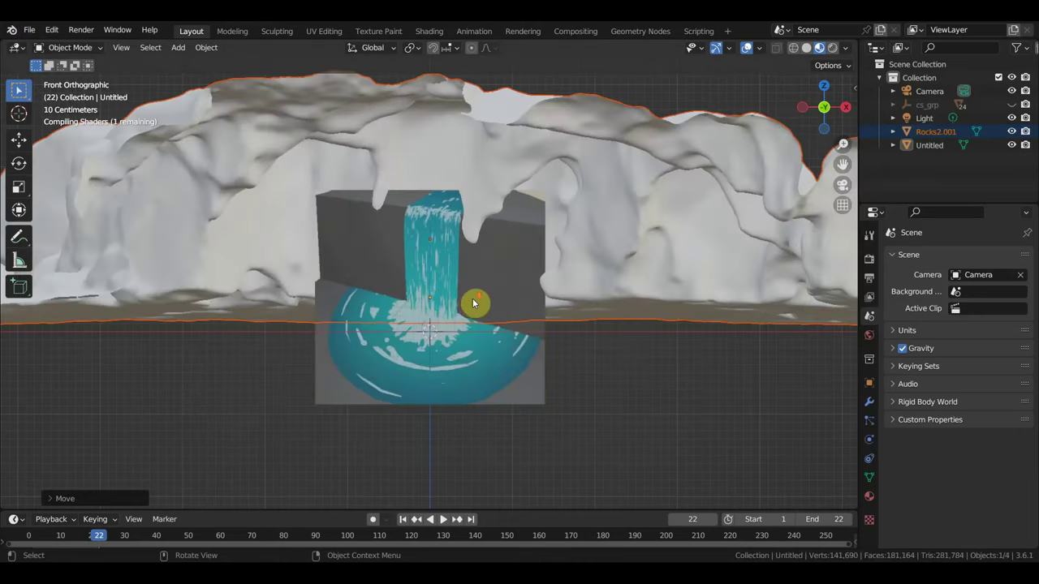
pyautogui.scroll(-5, 473, 303)
pyautogui.moveTo(528, 317)
pyautogui.mouseDown(button='middle')
pyautogui.moveTo(493, 339)
pyautogui.moveTo(736, 370)
pyautogui.moveTo(750, 195)
pyautogui.moveTo(689, 218)
pyautogui.moveTo(747, 276)
pyautogui.mouseUp(button='middle')
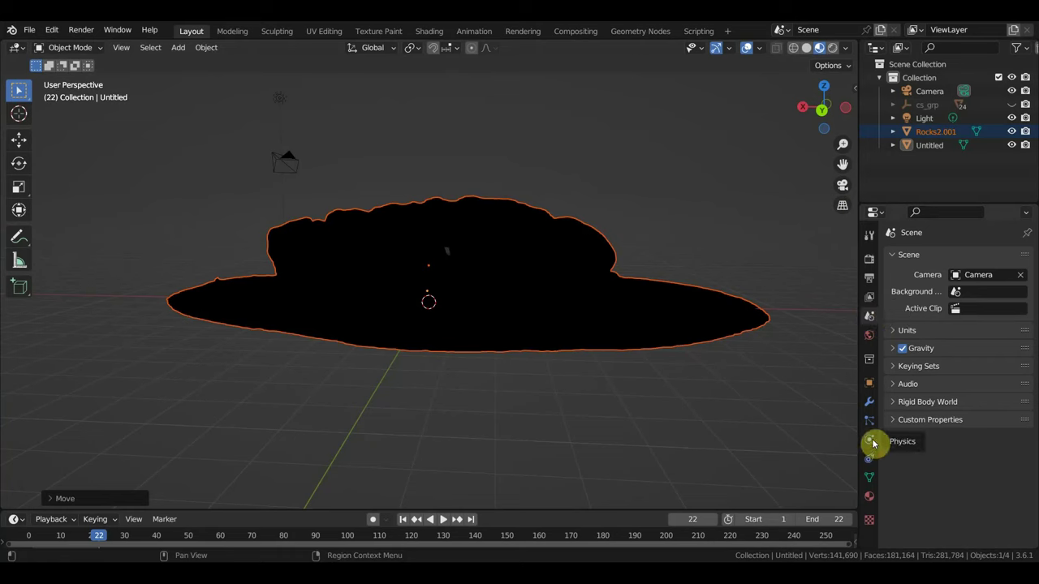
# Step: Select Rocks2.001 and show its Rocks2 material settings
pyautogui.click(699, 321)
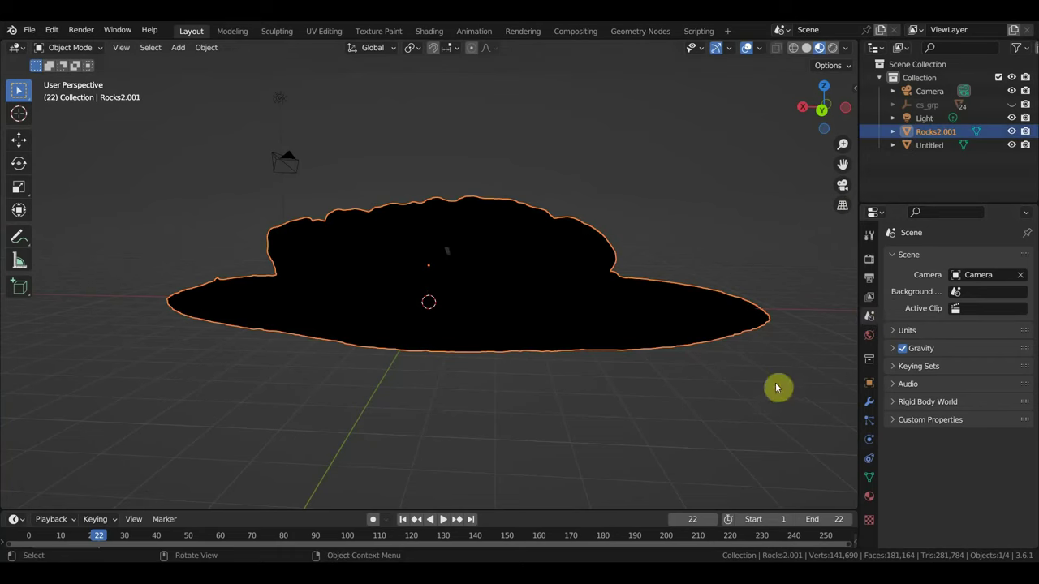
pyautogui.click(870, 498)
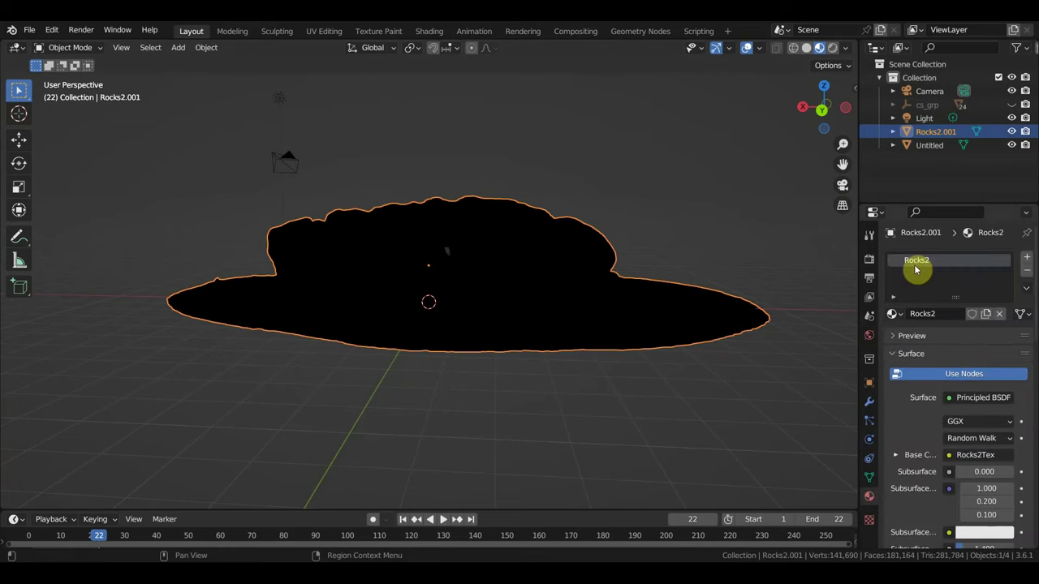
# Step: In the Shading workspace, bring the Rocks2Tex node into view and browse for its image
pyautogui.click(438, 34)
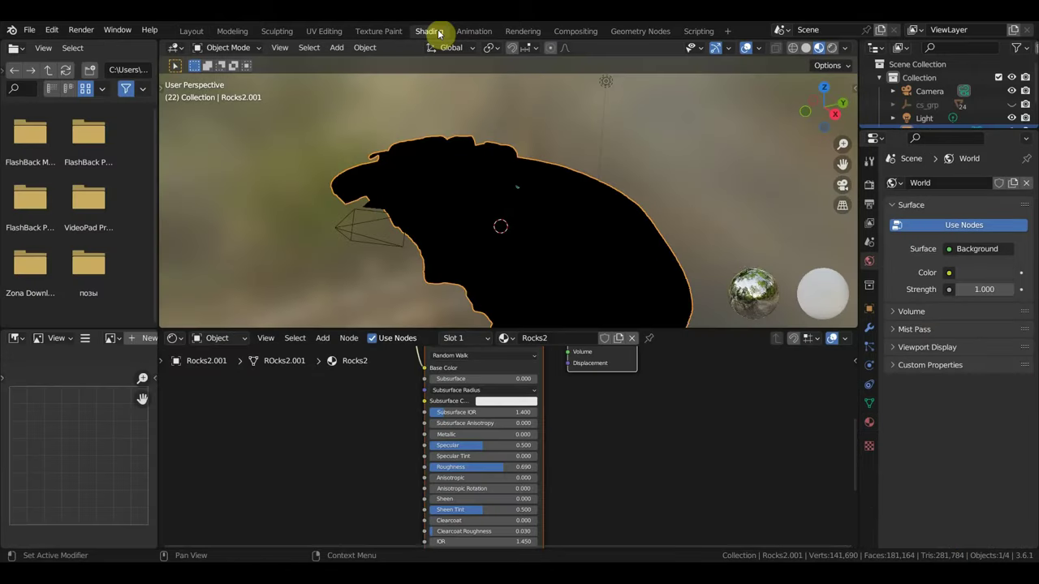
pyautogui.scroll(-2, 450, 431)
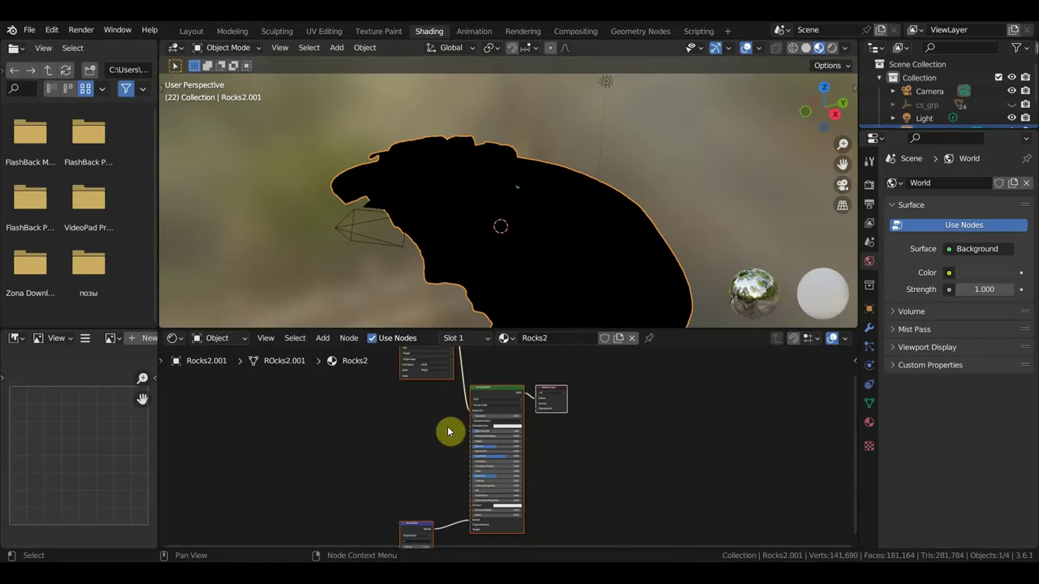
pyautogui.moveTo(436, 436); pyautogui.dragTo(476, 544, button='middle')
pyautogui.scroll(3, 485, 507)
pyautogui.scroll(2, 485, 507)
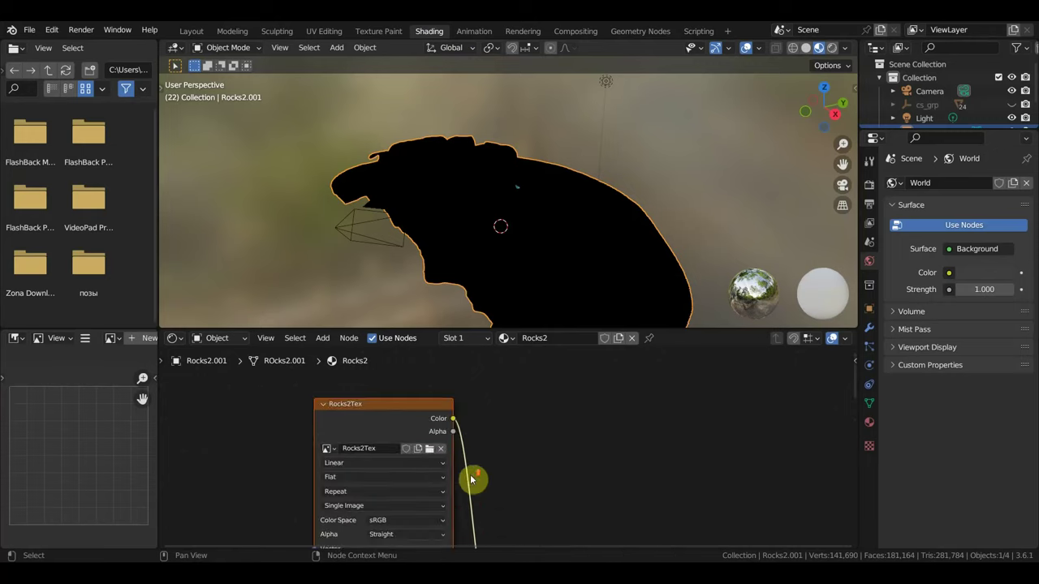
pyautogui.click(432, 452)
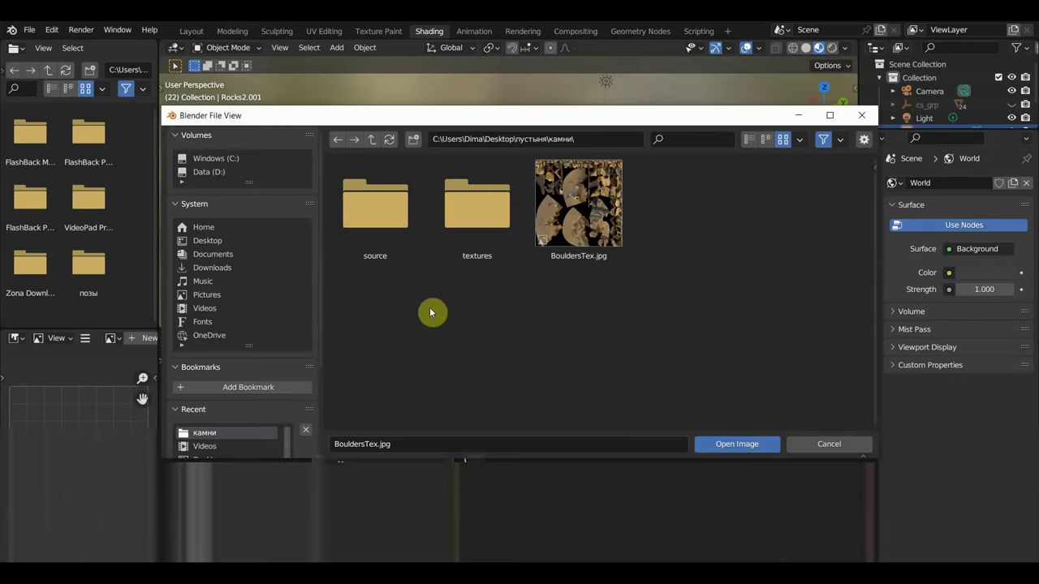
# Step: Pick BouldersTex.jpg, toggle viewport Scene World and Scene Lights back off, and show material settings
pyautogui.doubleClick(575, 219)
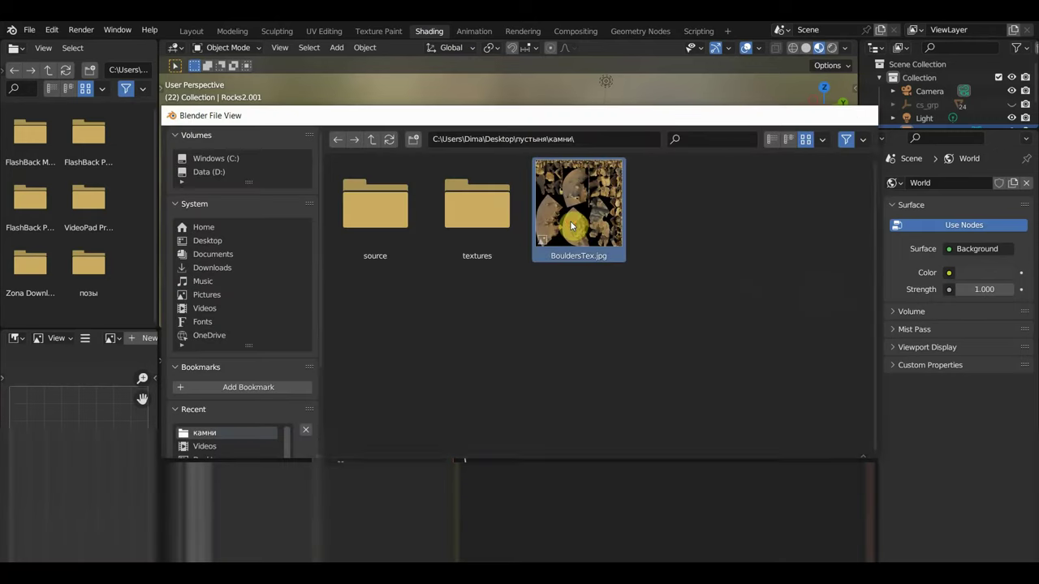
pyautogui.click(844, 52)
pyautogui.click(775, 128)
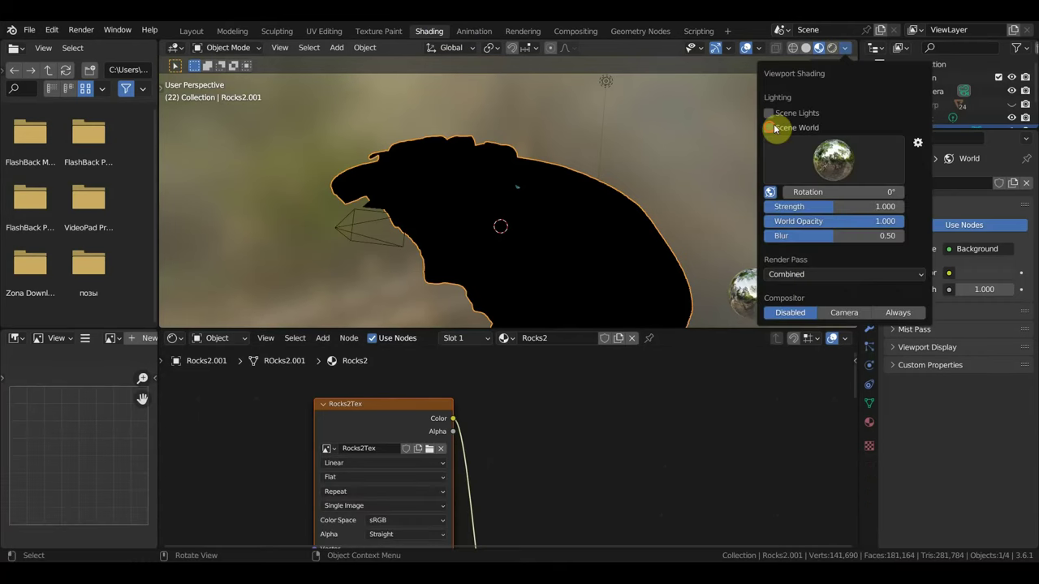
pyautogui.click(771, 122)
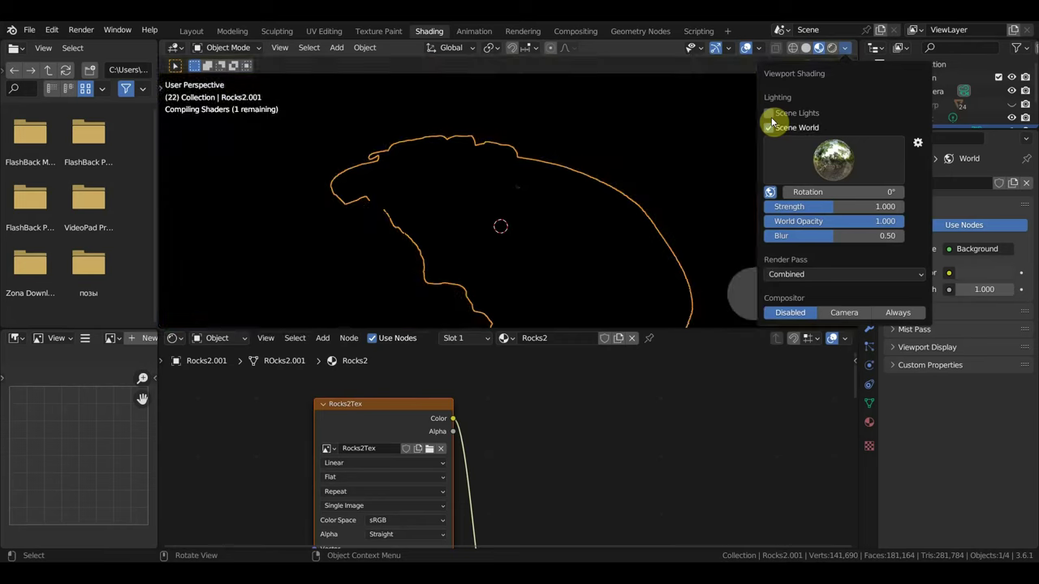
pyautogui.click(770, 115)
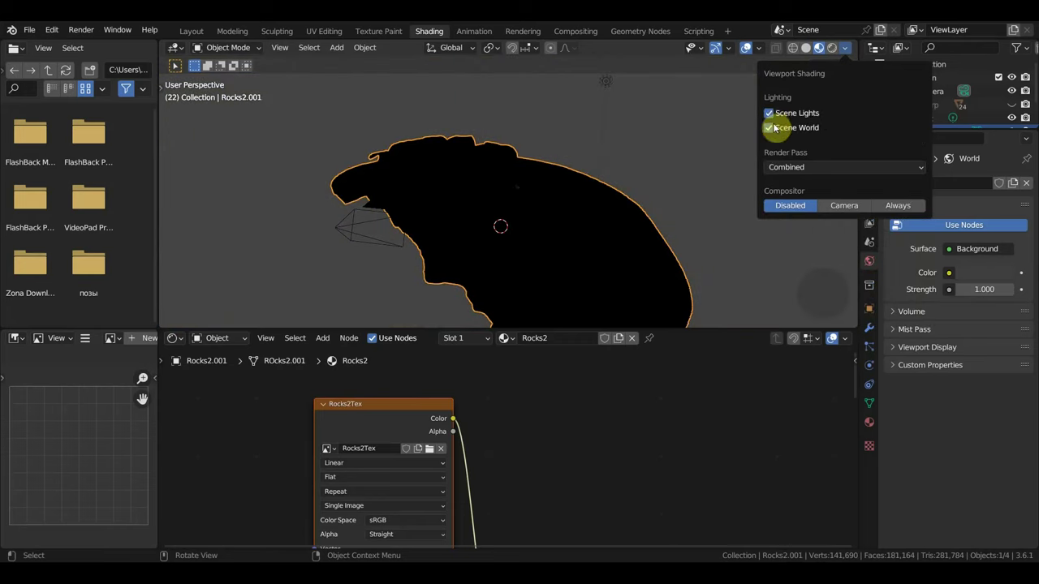
pyautogui.click(771, 128)
pyautogui.click(769, 114)
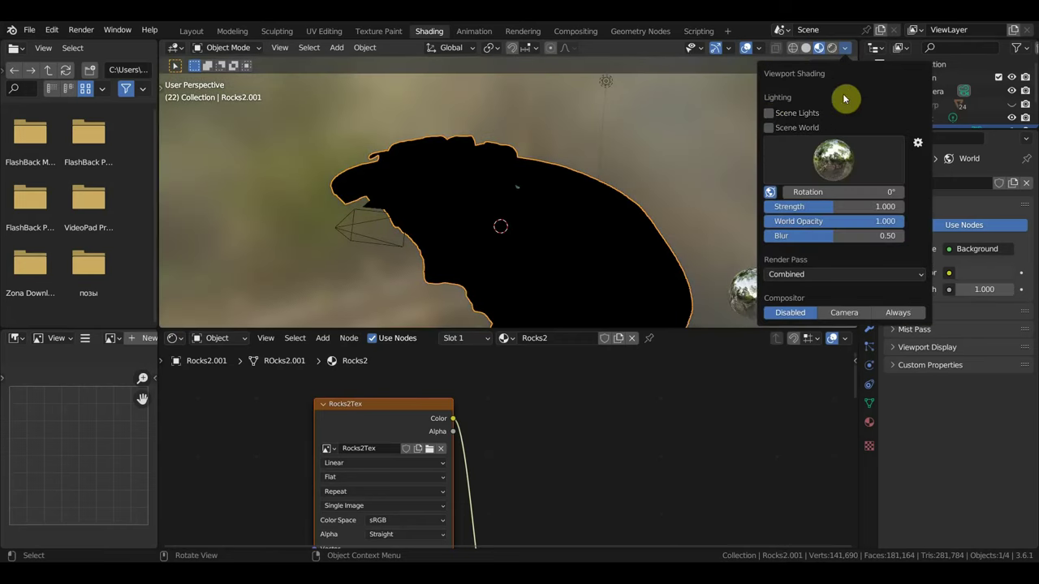
pyautogui.click(870, 424)
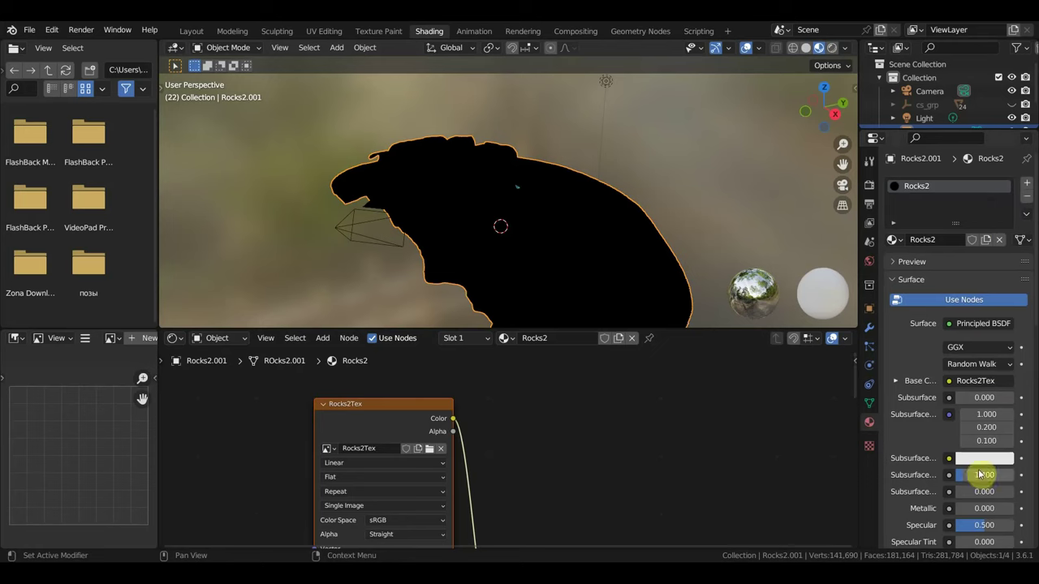
# Step: Replace the rock's Rocks2 material with a fresh new Material
pyautogui.click(1027, 201)
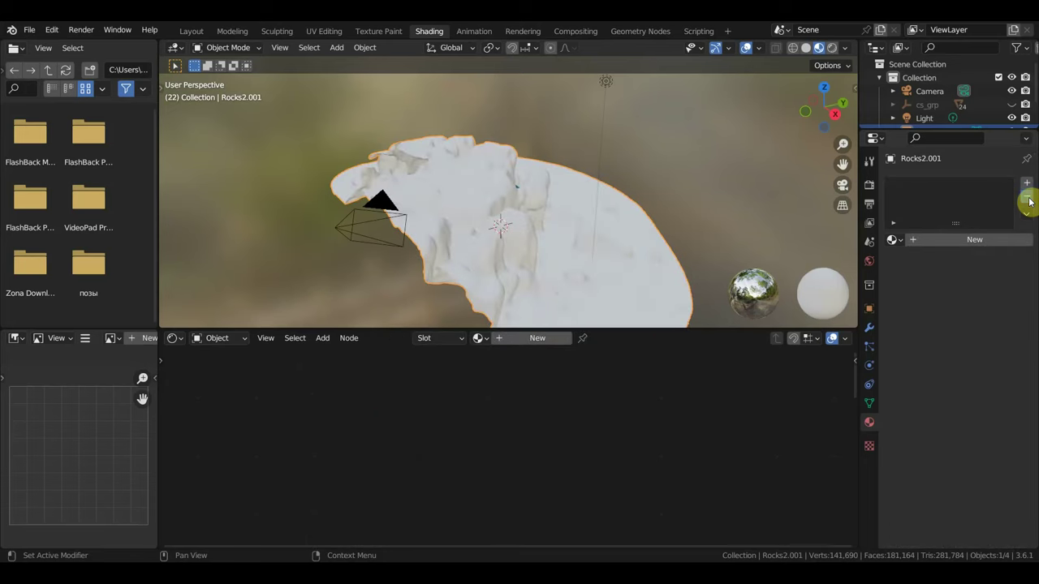
pyautogui.click(979, 244)
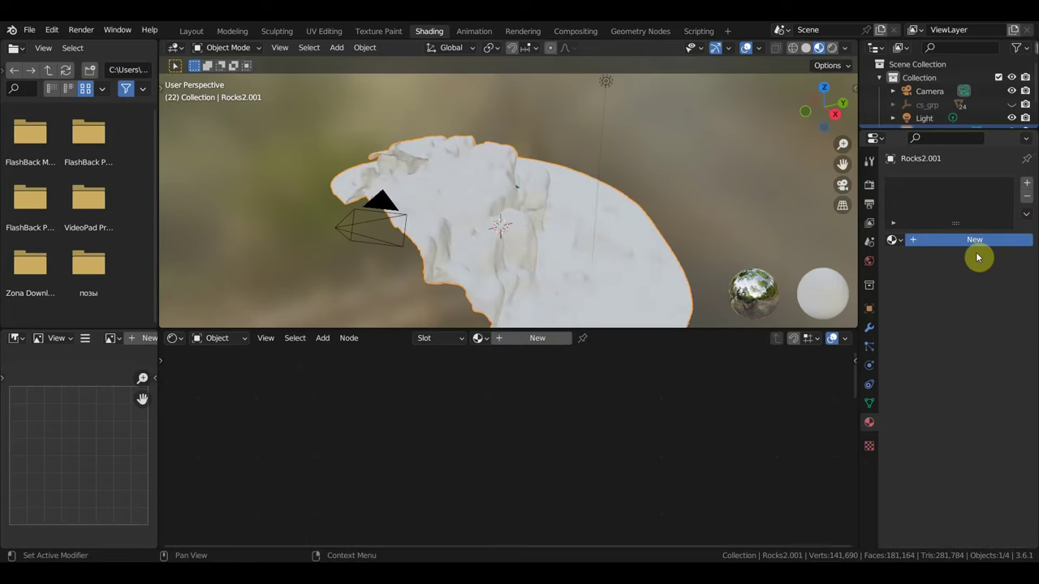
pyautogui.click(970, 243)
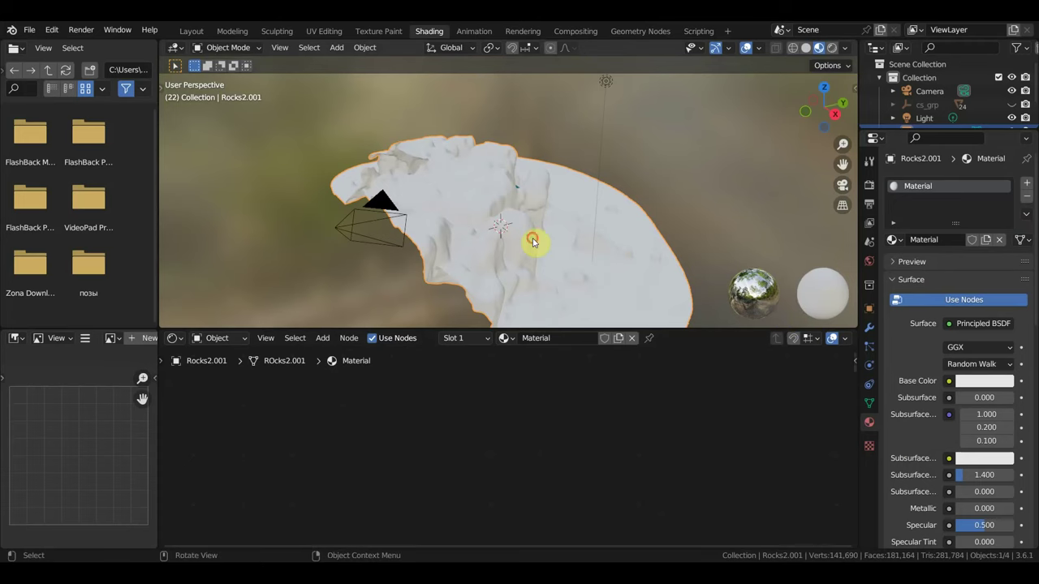
pyautogui.scroll(-2, 459, 395)
pyautogui.scroll(-2, 457, 412)
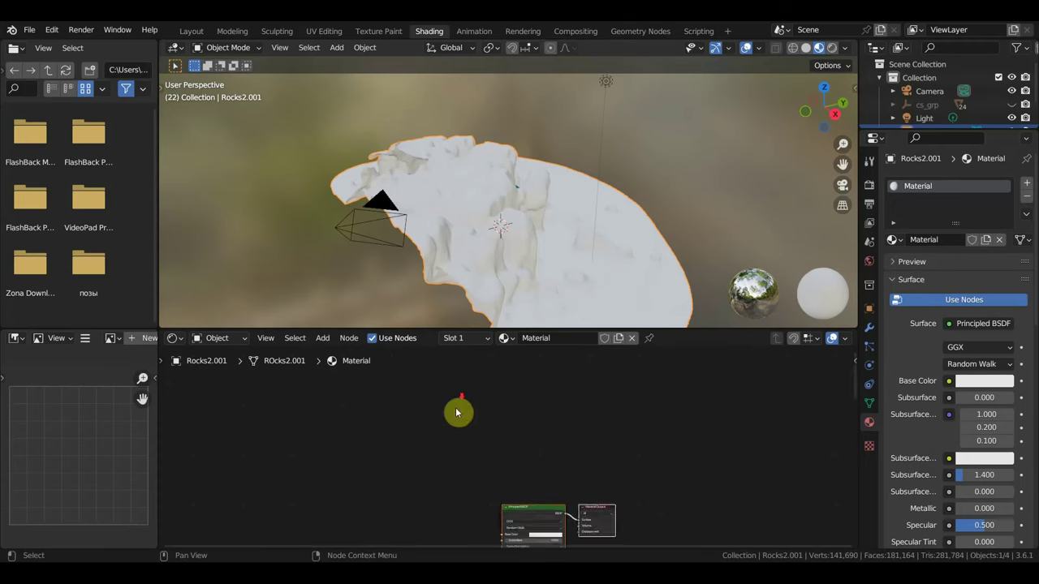
pyautogui.scroll(-2, 482, 436)
pyautogui.scroll(-1, 532, 470)
pyautogui.moveTo(532, 471); pyautogui.dragTo(556, 382, button='middle')
pyautogui.scroll(2, 557, 382)
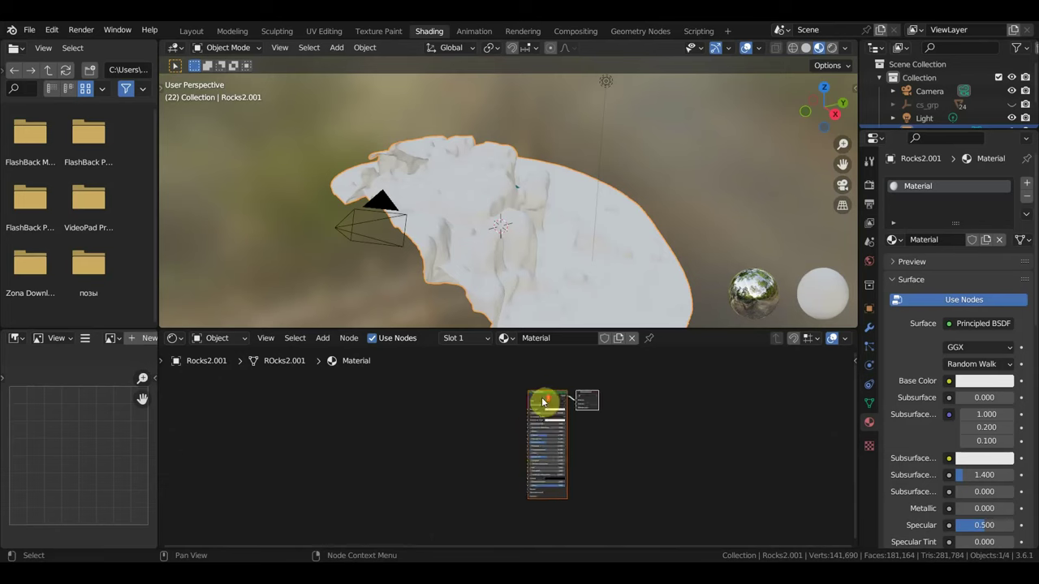
pyautogui.scroll(3, 519, 399)
pyautogui.moveTo(493, 399); pyautogui.dragTo(485, 431, button='middle')
# Step: Add an Image Texture node and link its Color to the Principled BSDF Base Color
pyautogui.click(322, 337)
pyautogui.moveTo(347, 414)
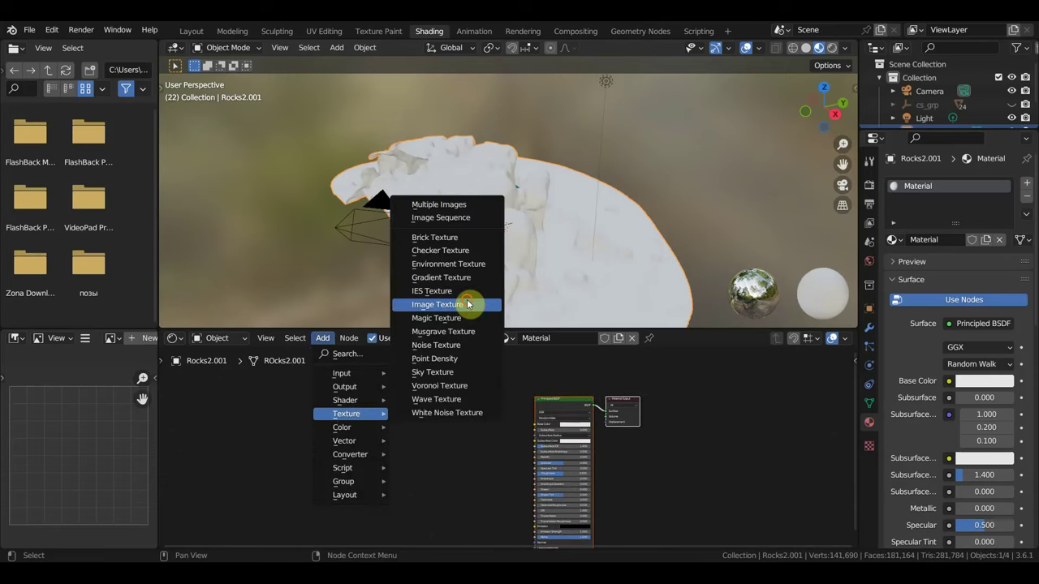
pyautogui.click(469, 305)
pyautogui.click(438, 404)
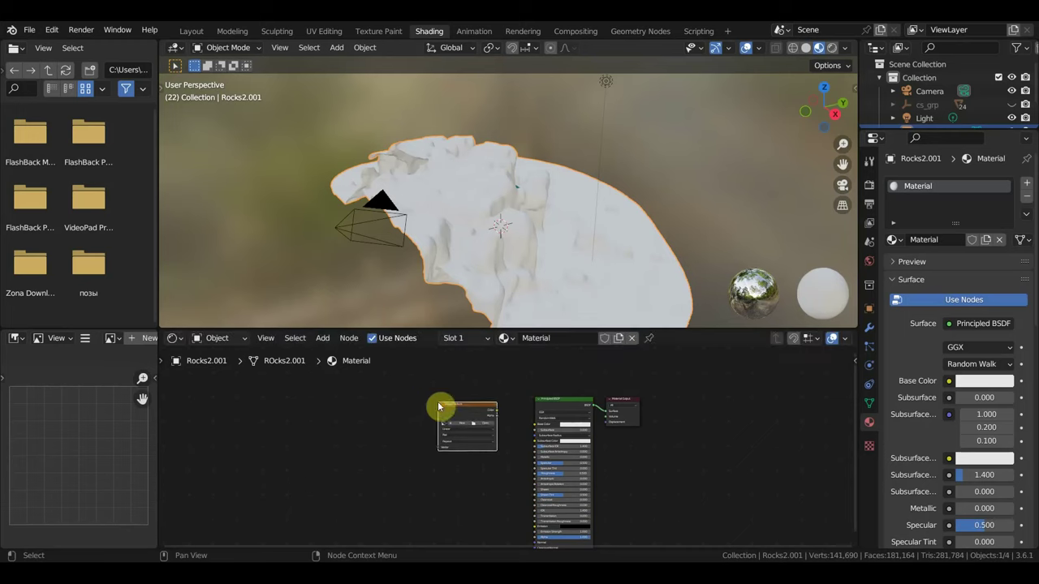
pyautogui.scroll(3, 499, 435)
pyautogui.moveTo(487, 378); pyautogui.dragTo(551, 415)
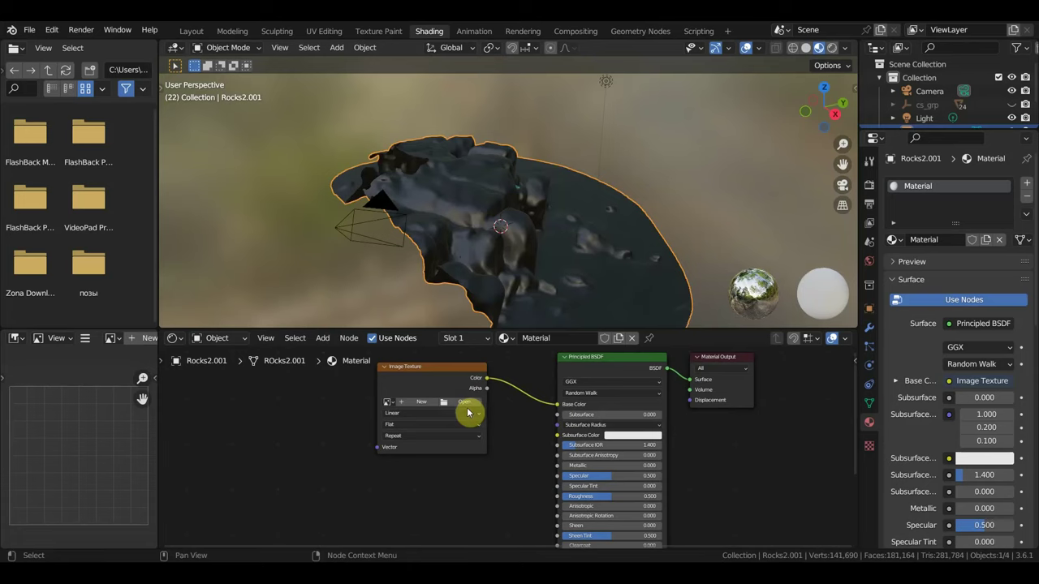
# Step: Load BouldersTex.jpg from Desktop\пустыня\камни into the Image Texture node and inspect the textured rock
pyautogui.click(465, 406)
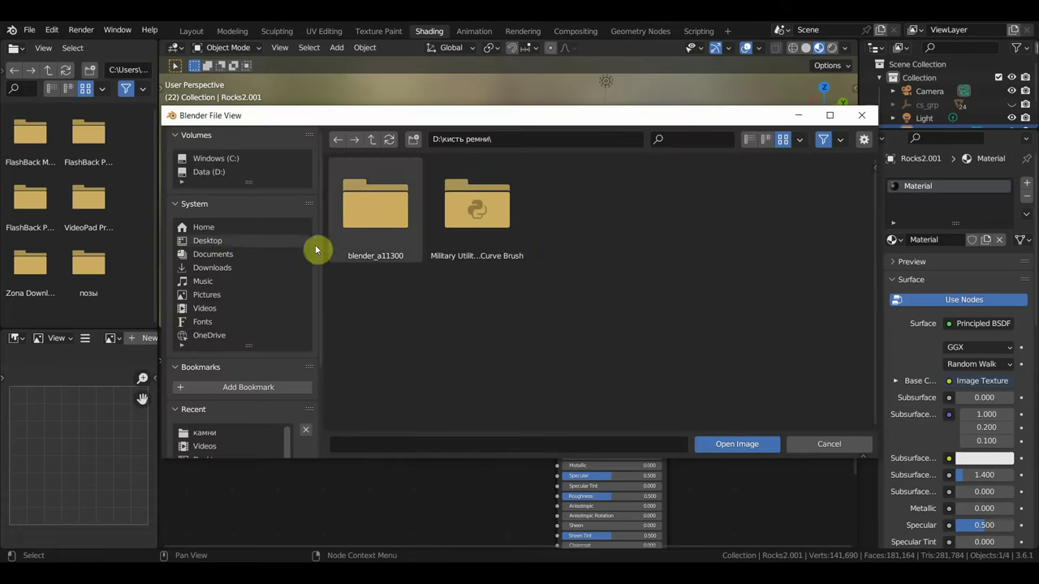
pyautogui.click(212, 243)
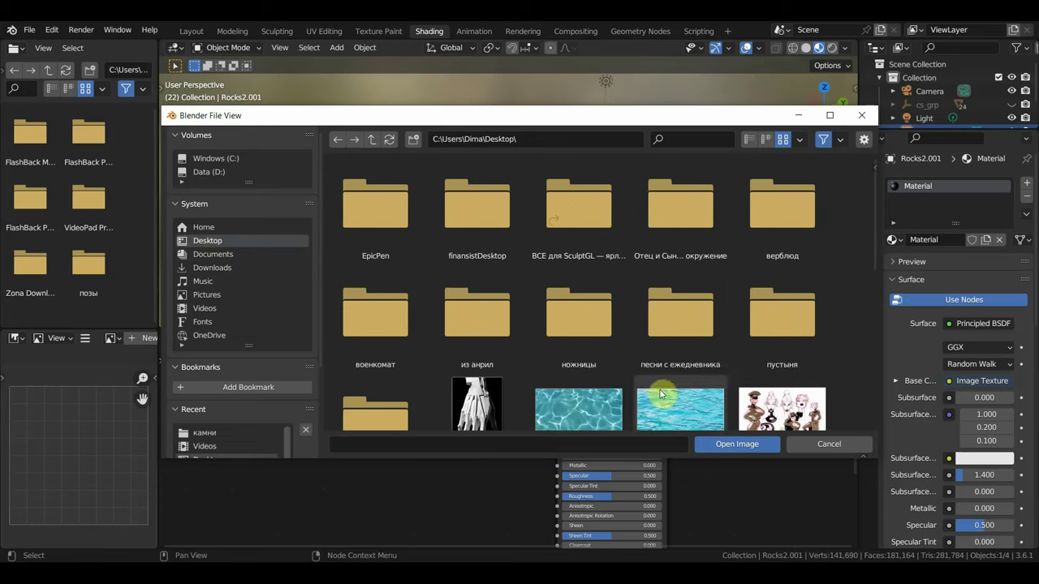
pyautogui.click(211, 309)
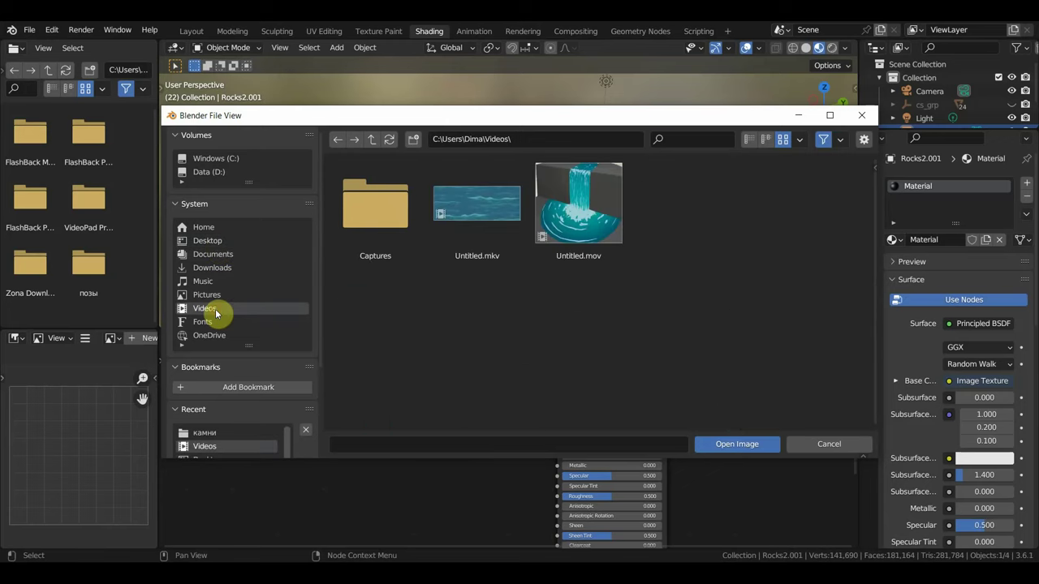
pyautogui.click(556, 224)
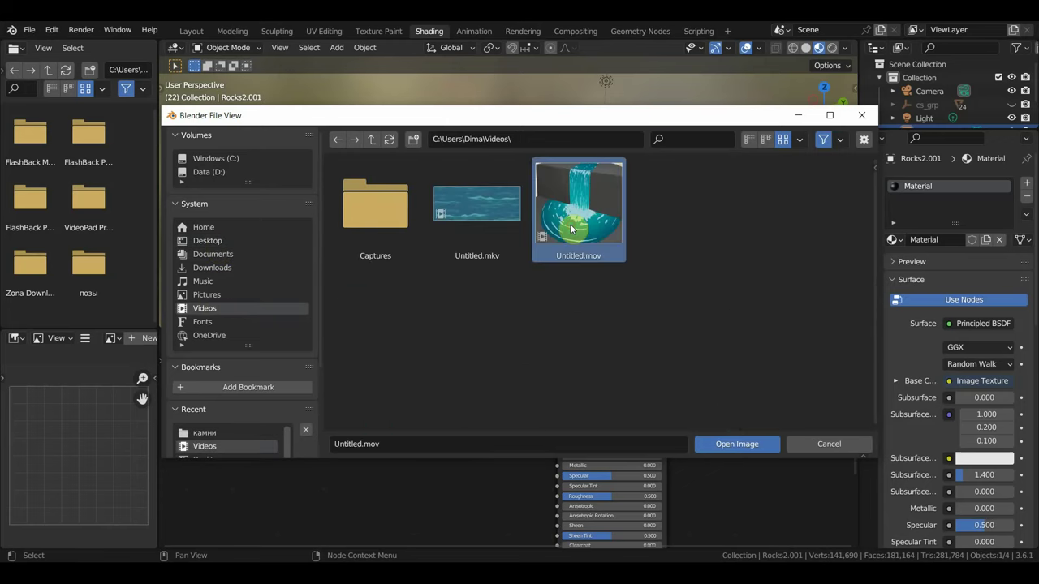
pyautogui.click(212, 243)
pyautogui.scroll(-3, 476, 359)
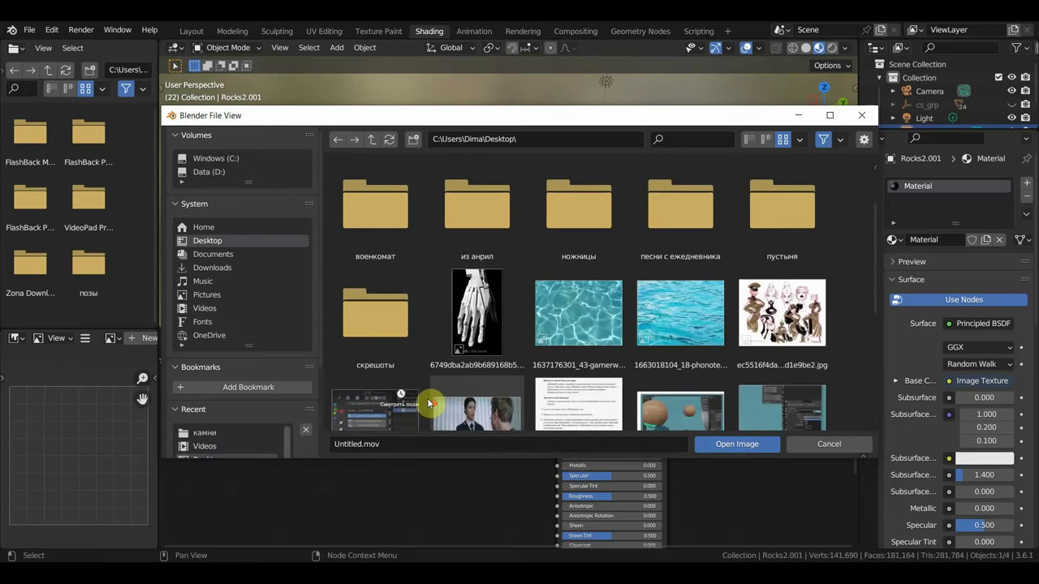
pyautogui.doubleClick(787, 226)
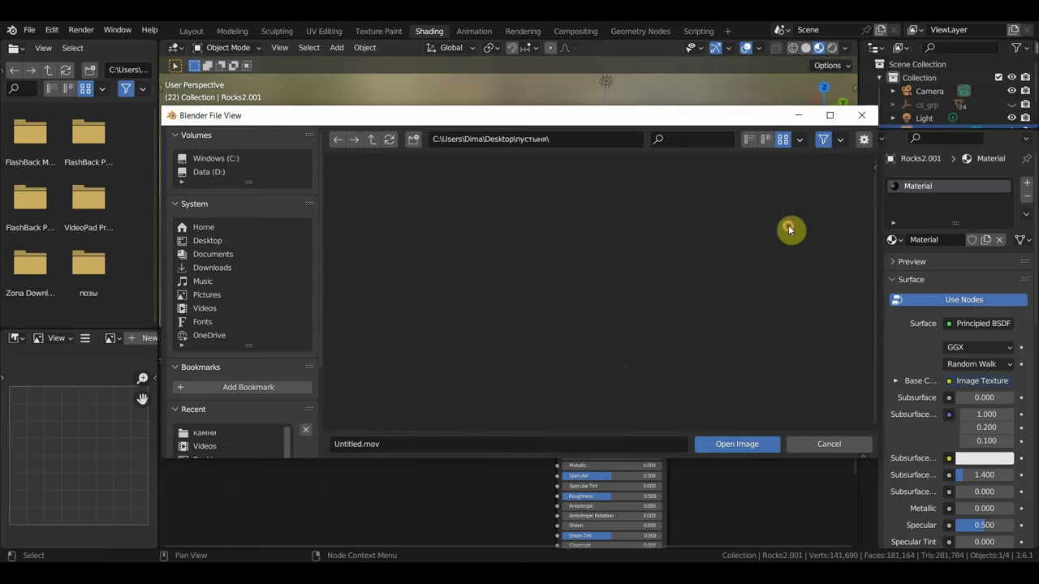
pyautogui.doubleClick(586, 227)
pyautogui.doubleClick(582, 228)
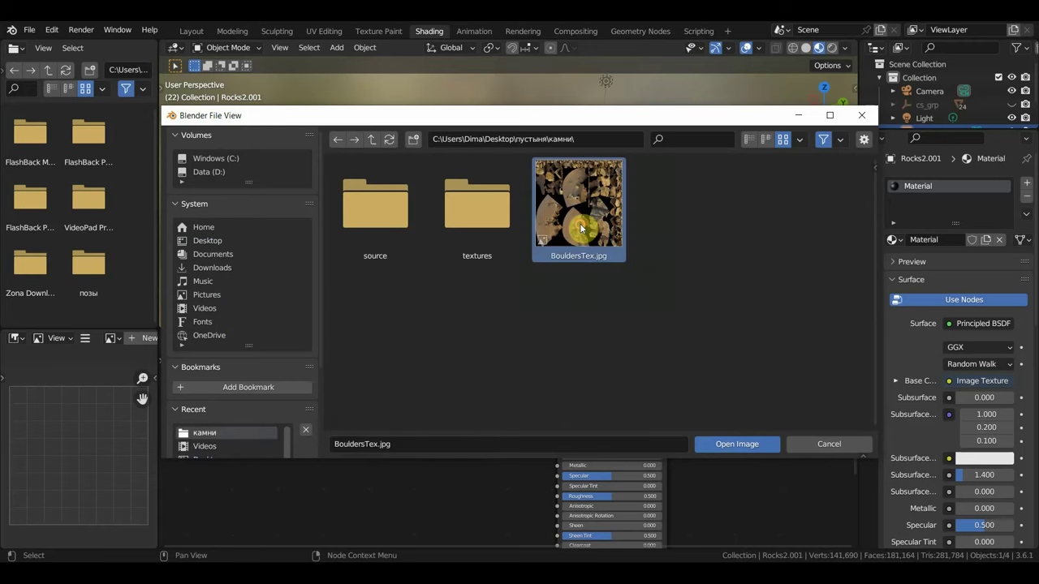
pyautogui.moveTo(614, 244); pyautogui.dragTo(490, 248, button='middle')
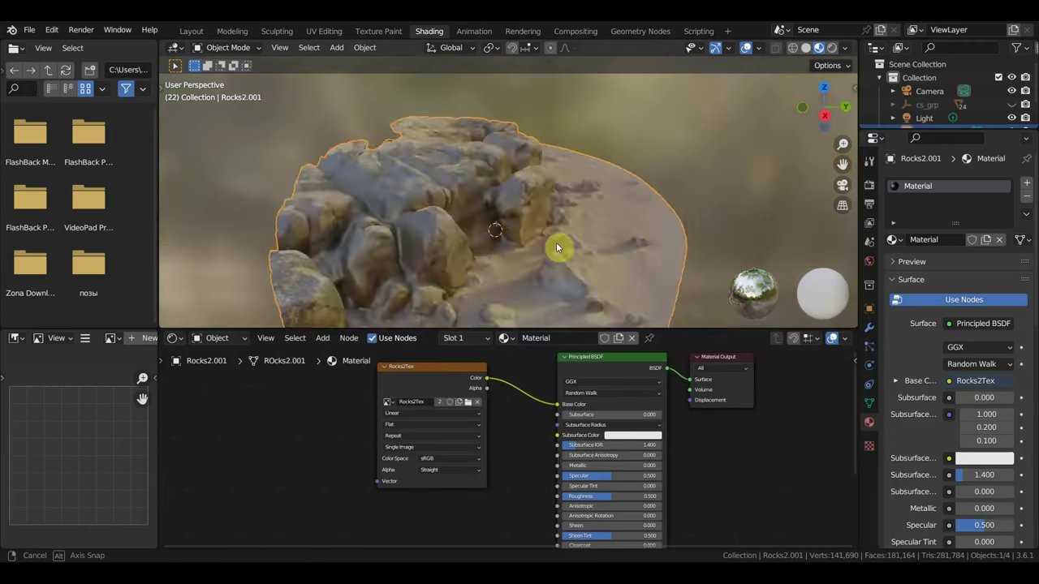
pyautogui.moveTo(414, 241); pyautogui.dragTo(384, 241, button='middle')
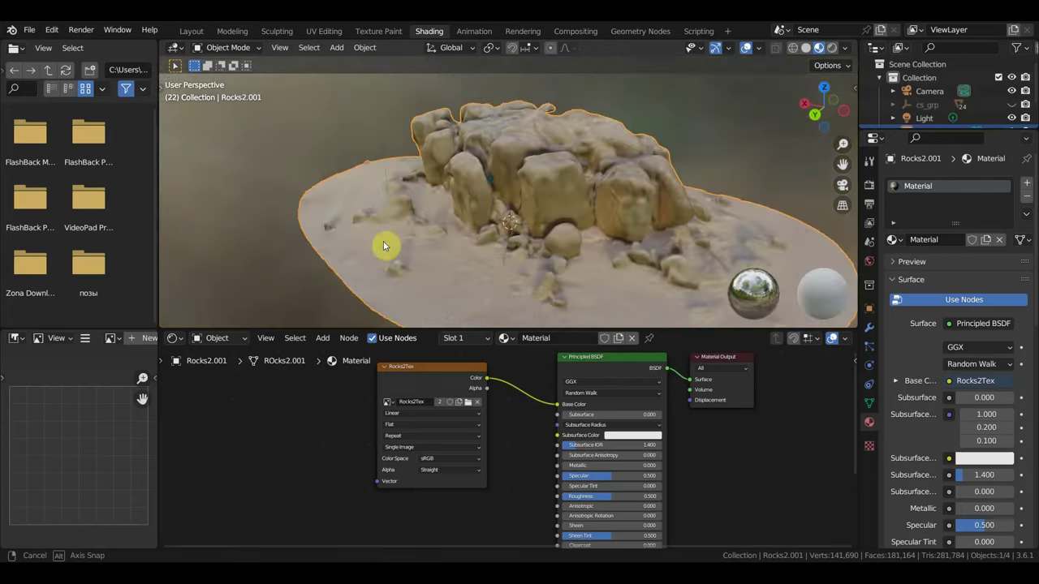
# Step: In the Layout workspace, add a Decimate modifier to the rock, lower its ratio and apply it
pyautogui.click(192, 32)
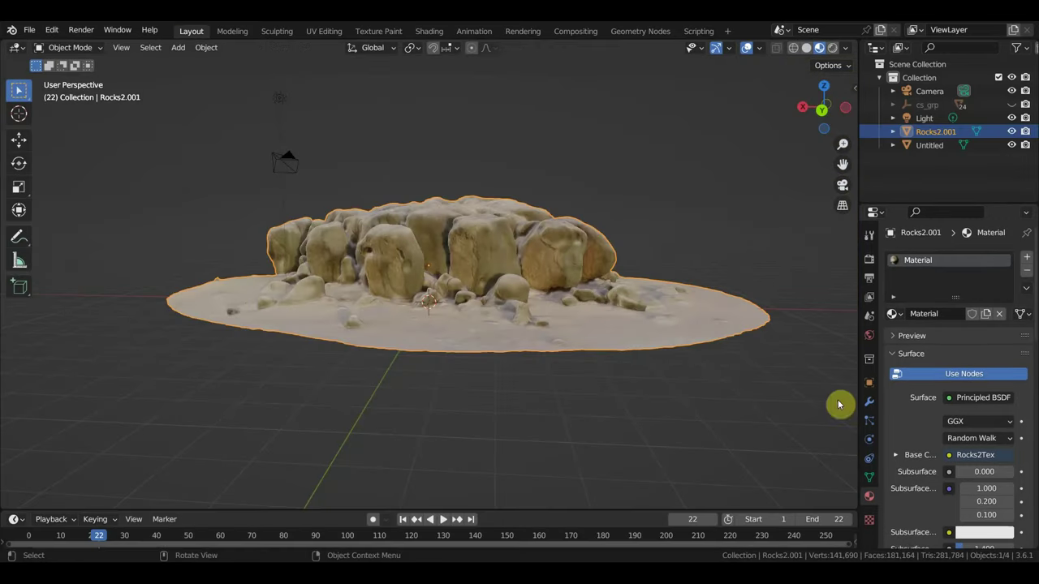
pyautogui.click(868, 410)
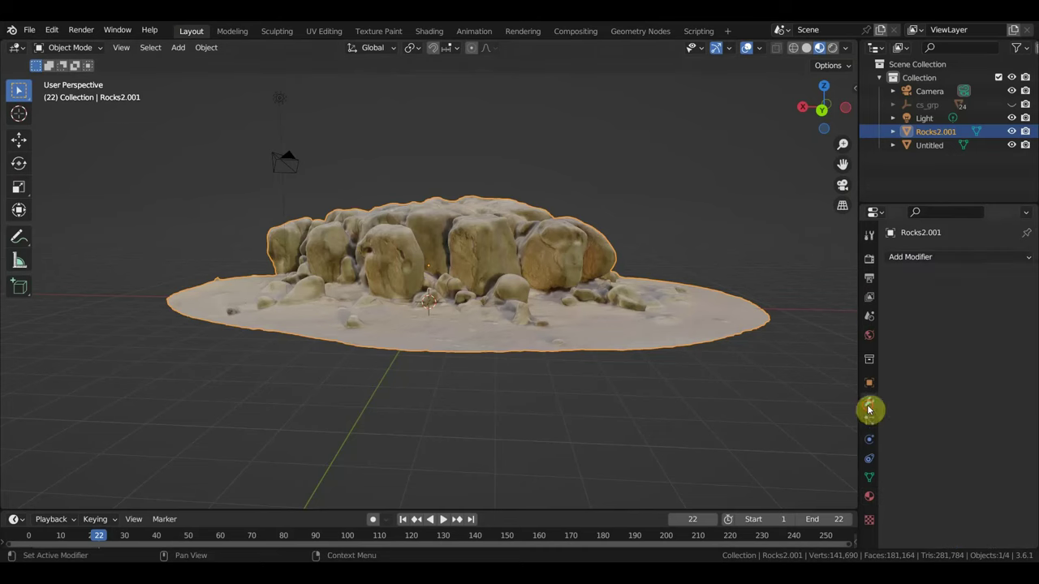
pyautogui.click(948, 259)
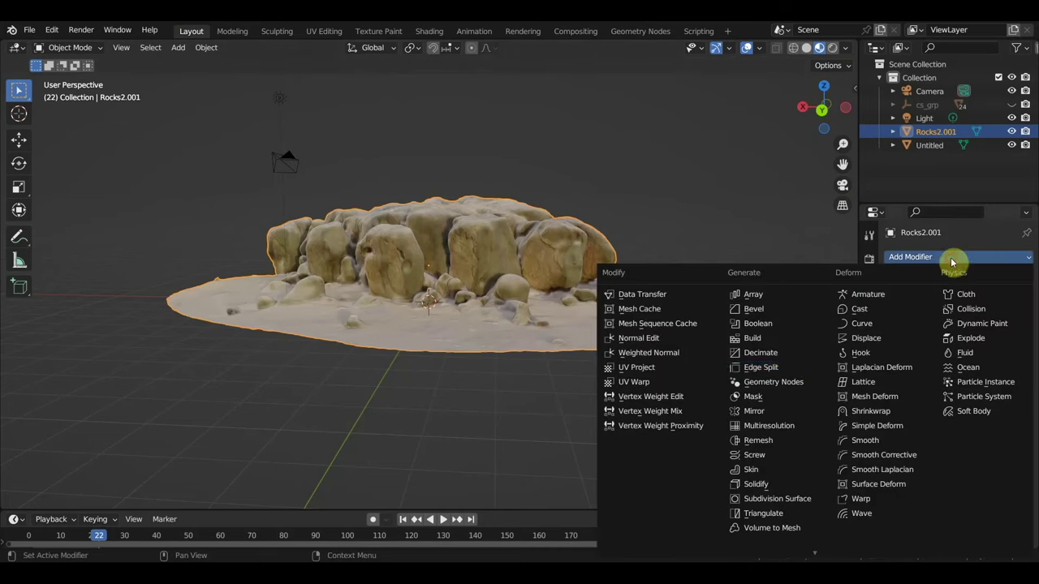
pyautogui.click(780, 354)
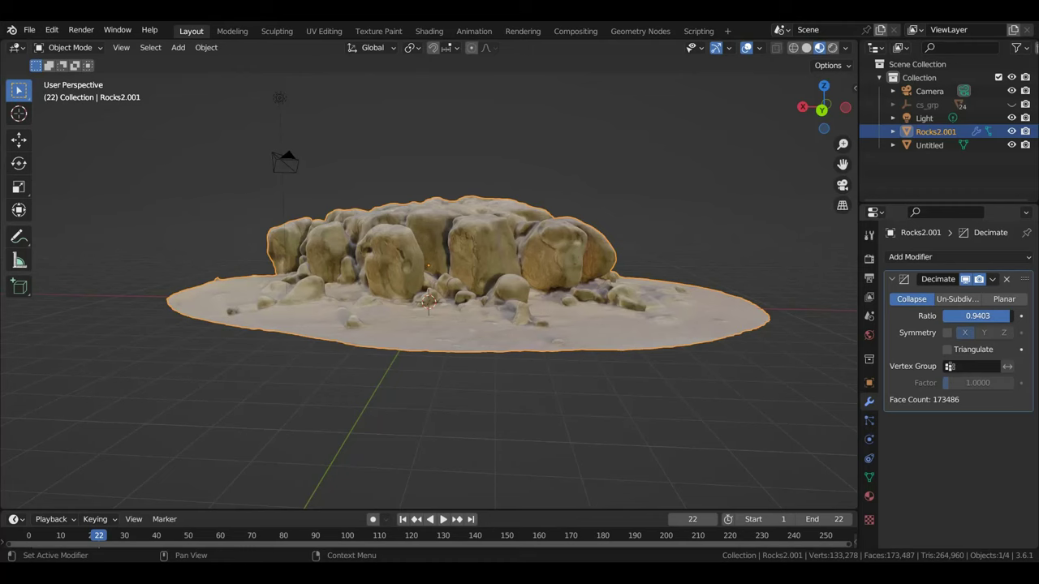
pyautogui.moveTo(943, 319); pyautogui.dragTo(916, 317)
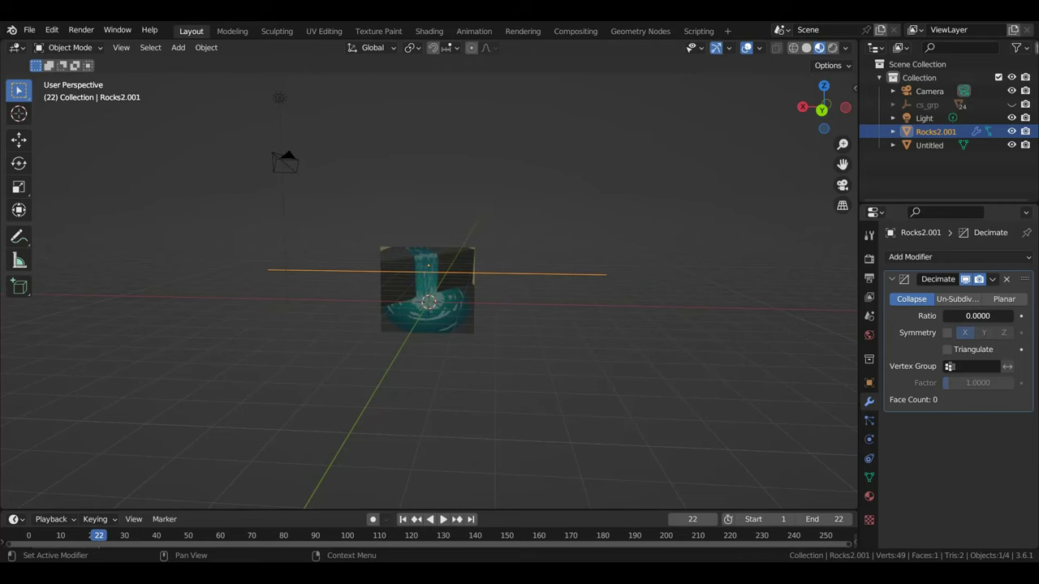
pyautogui.moveTo(950, 319); pyautogui.dragTo(959, 322)
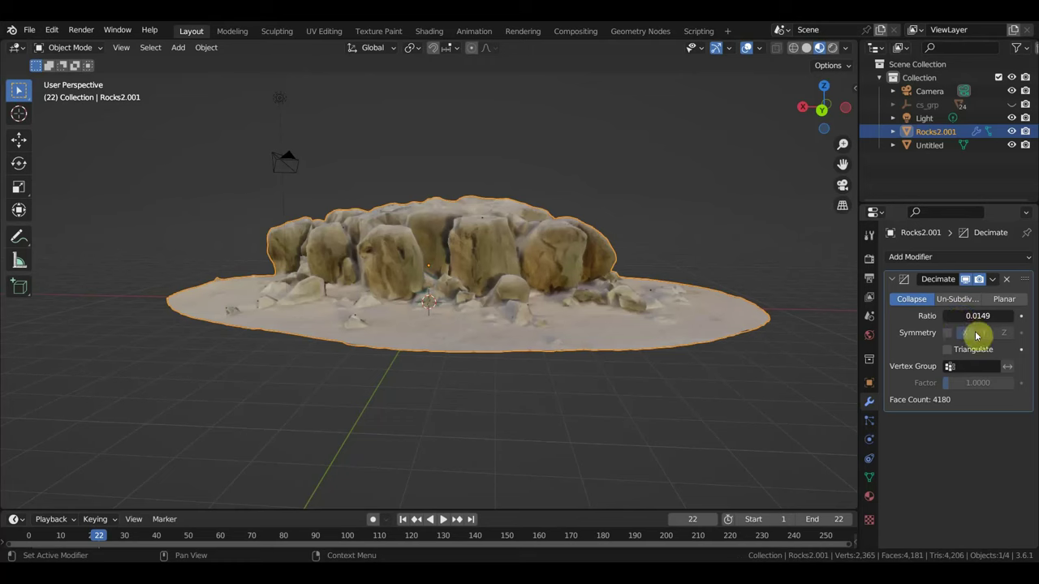
pyautogui.click(991, 279)
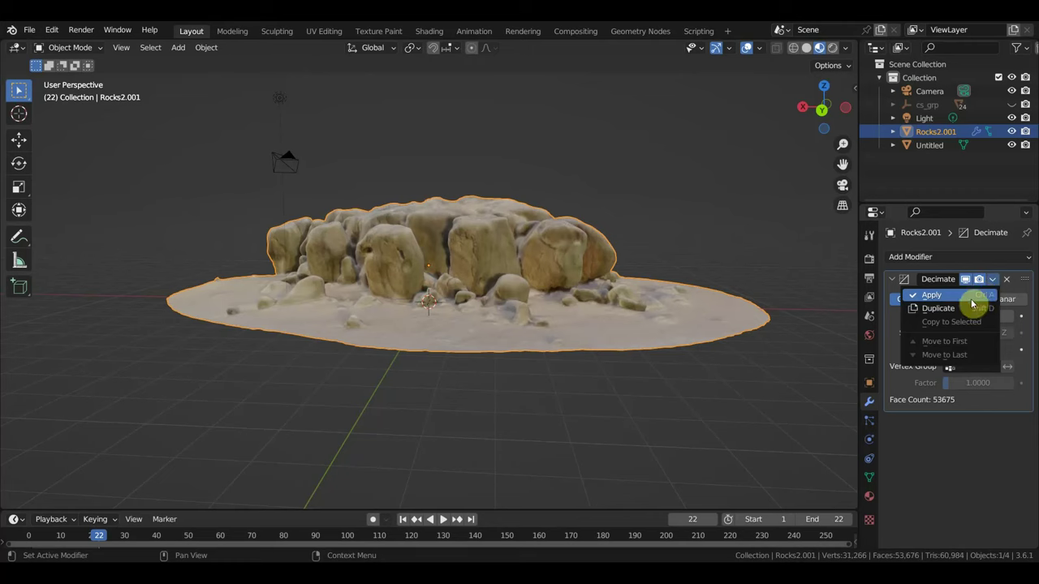
pyautogui.click(965, 298)
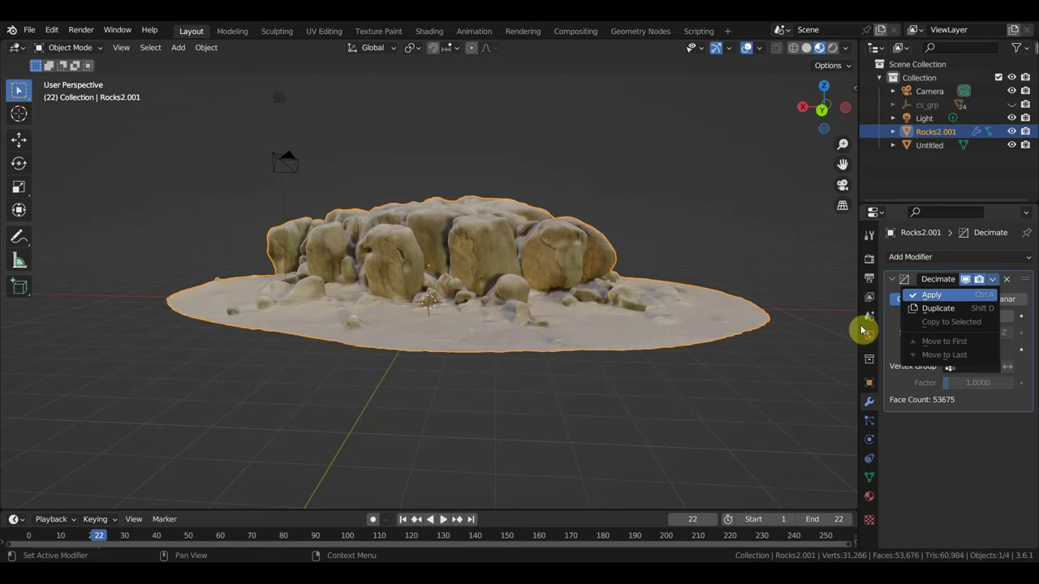
# Step: Apply a second Decimate modifier at ratio about 0.11, leaving the rock with 6,749 faces
pyautogui.click(938, 258)
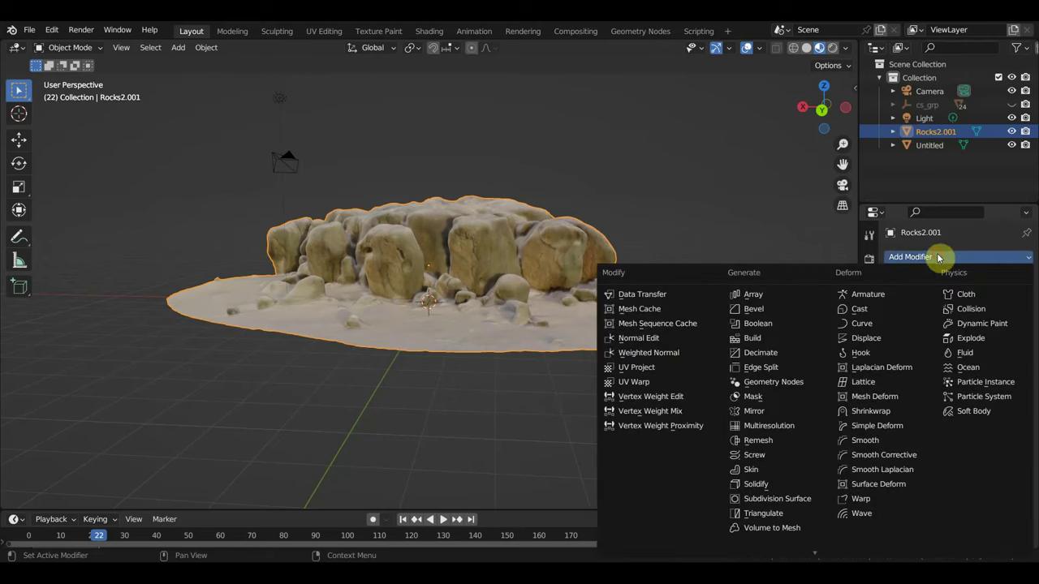
pyautogui.click(767, 352)
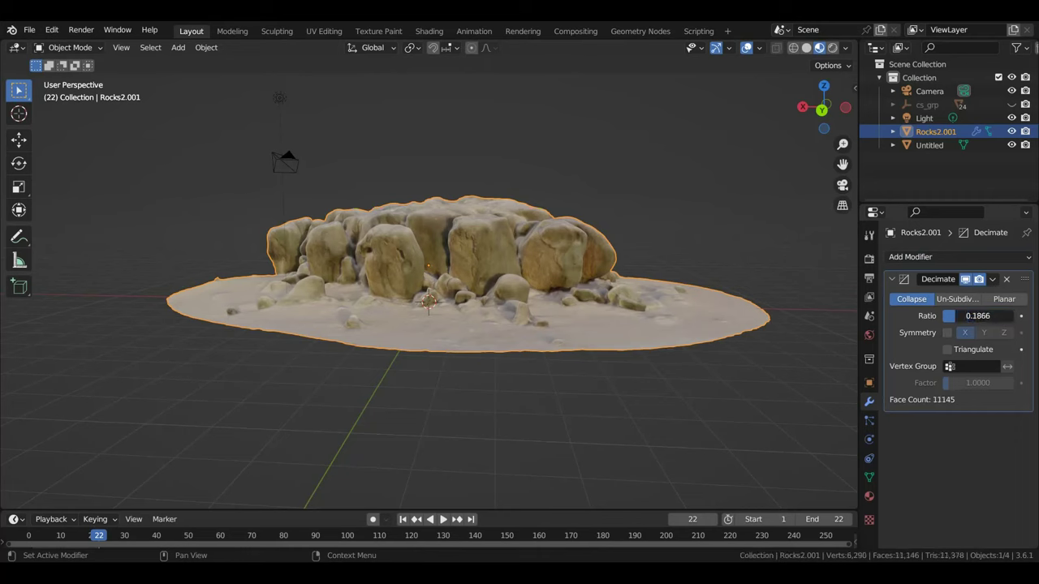
pyautogui.moveTo(978, 315); pyautogui.dragTo(956, 319)
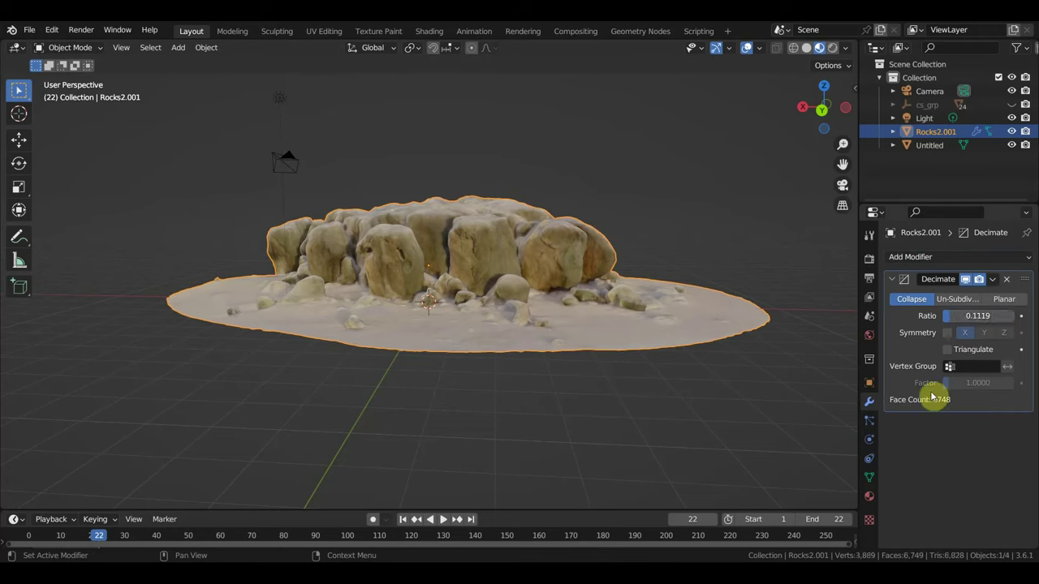
pyautogui.click(992, 280)
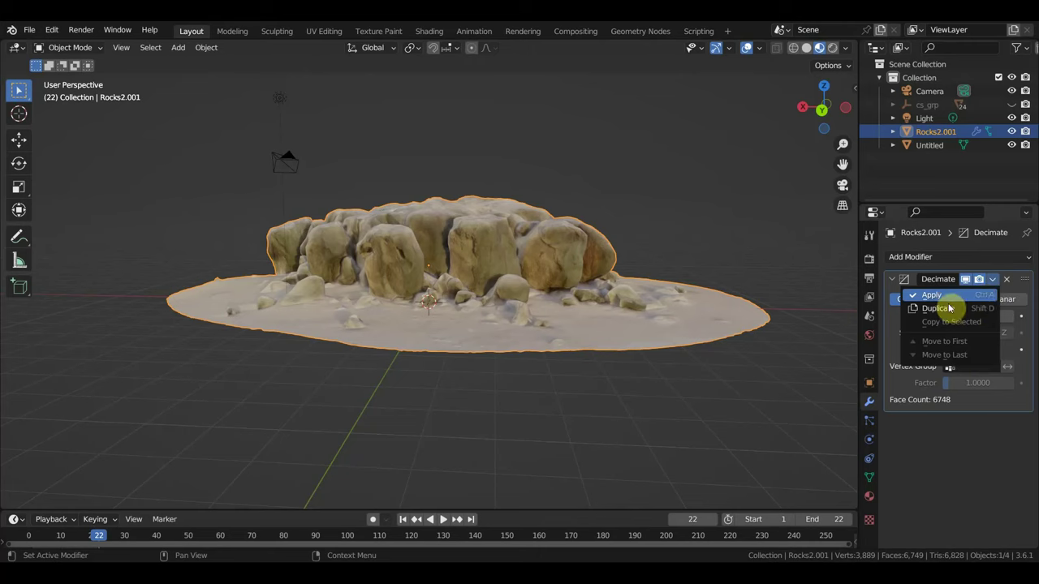
pyautogui.click(941, 296)
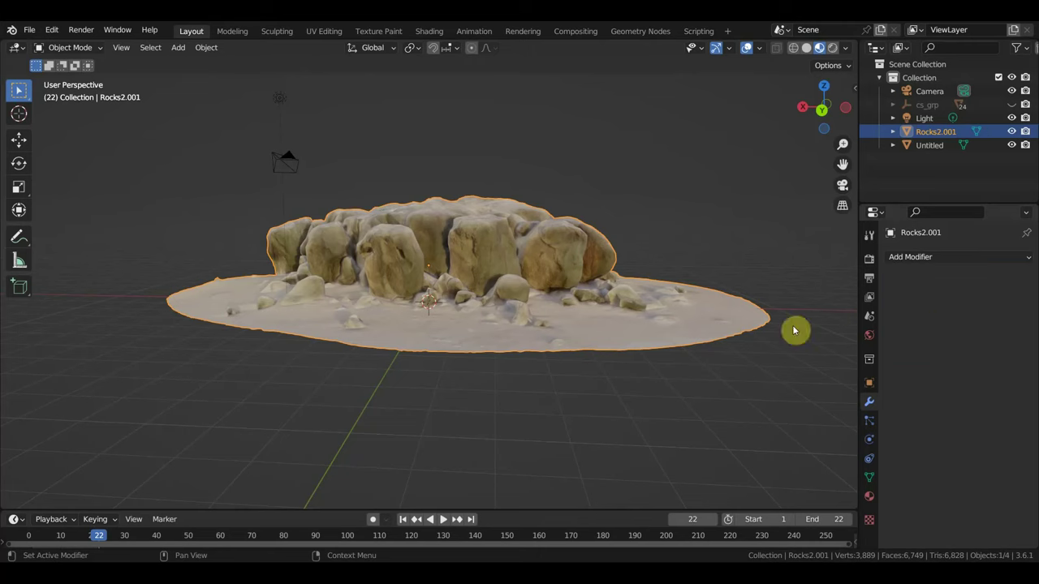
pyautogui.scroll(-2, 610, 340)
# Step: From top view, shrink Rocks2.001, move it, then enlarge it slightly
pyautogui.press('KP_7')
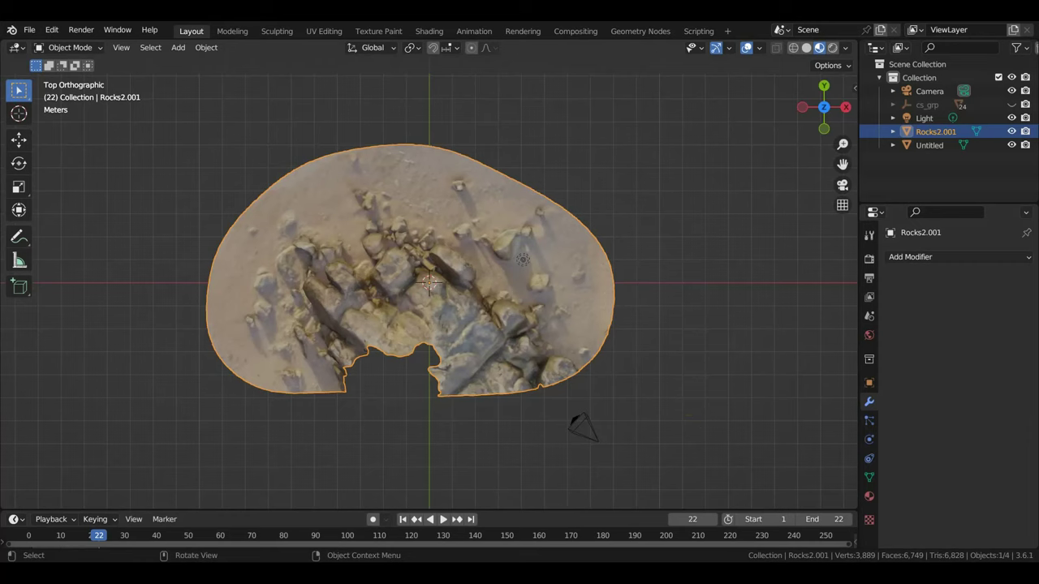
pyautogui.press('s')
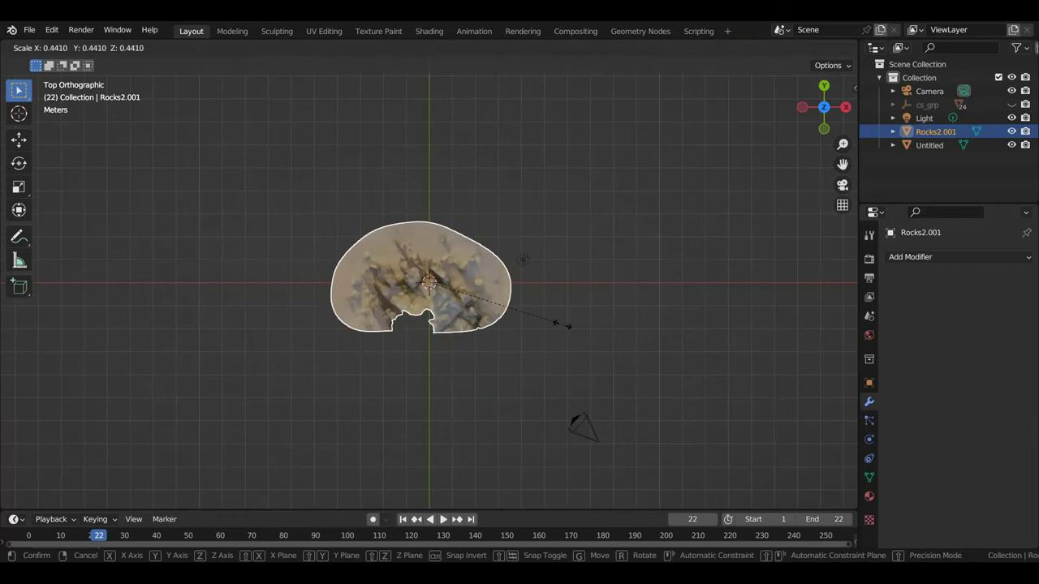
pyautogui.click(487, 304)
pyautogui.moveTo(549, 281)
pyautogui.mouseDown(button='middle')
pyautogui.moveTo(557, 244)
pyautogui.moveTo(622, 193)
pyautogui.moveTo(791, 171)
pyautogui.moveTo(612, 329)
pyautogui.moveTo(494, 389)
pyautogui.moveTo(386, 340)
pyautogui.moveTo(366, 315)
pyautogui.moveTo(659, 369)
pyautogui.moveTo(700, 343)
pyautogui.moveTo(457, 309)
pyautogui.moveTo(462, 287)
pyautogui.mouseUp(button='middle')
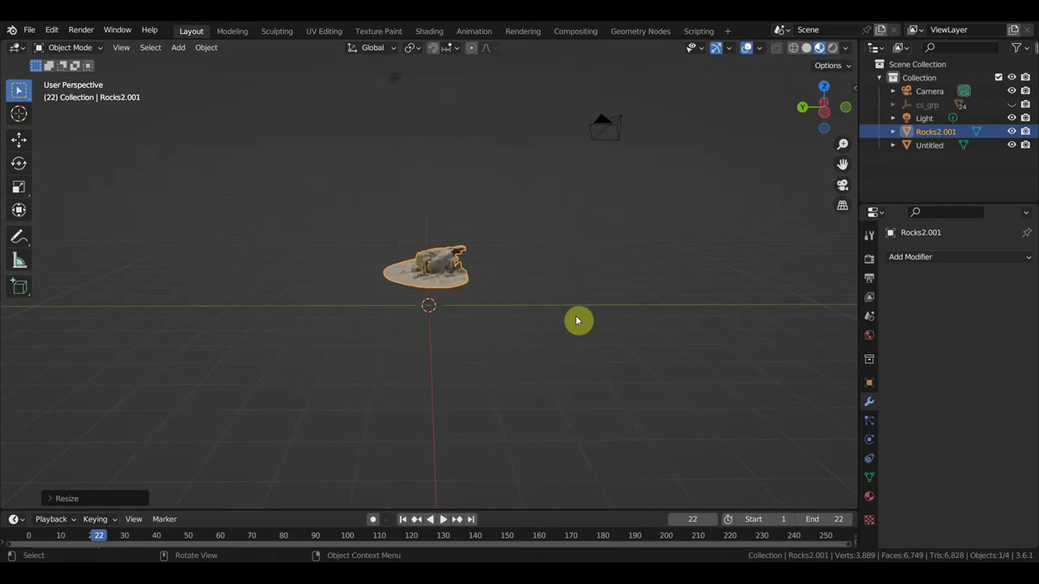
pyautogui.press('g')
pyautogui.click(562, 339)
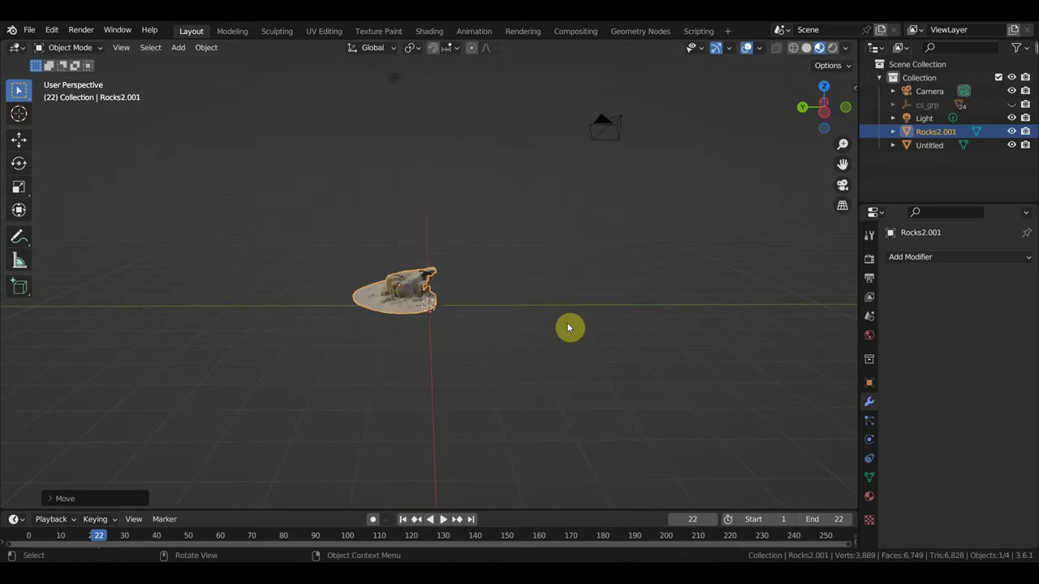
pyautogui.press('s')
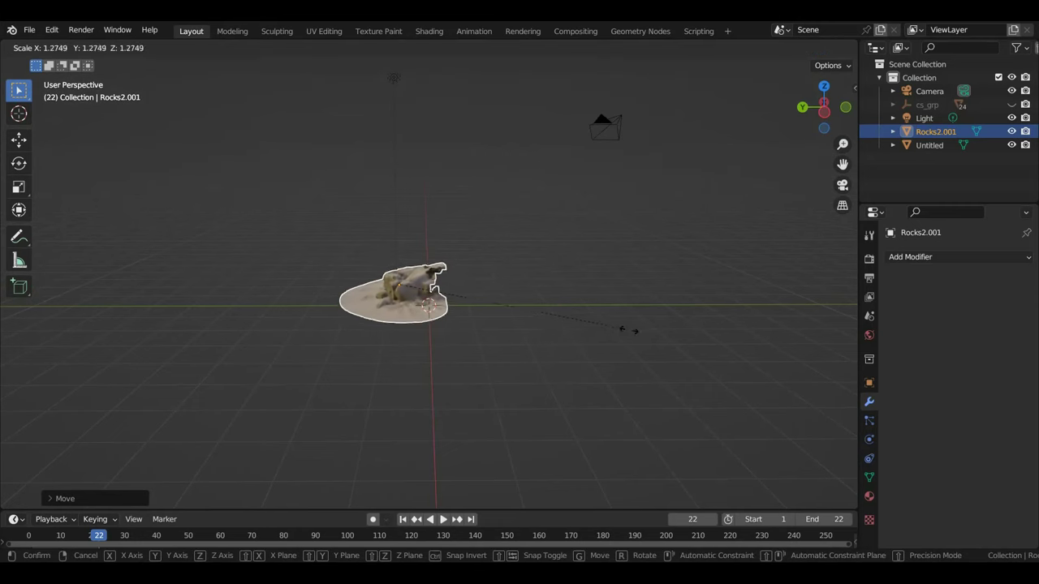
pyautogui.click(661, 344)
pyautogui.moveTo(661, 343)
pyautogui.mouseDown(button='middle')
pyautogui.moveTo(616, 362)
pyautogui.moveTo(735, 381)
pyautogui.moveTo(853, 352)
pyautogui.mouseUp(button='middle')
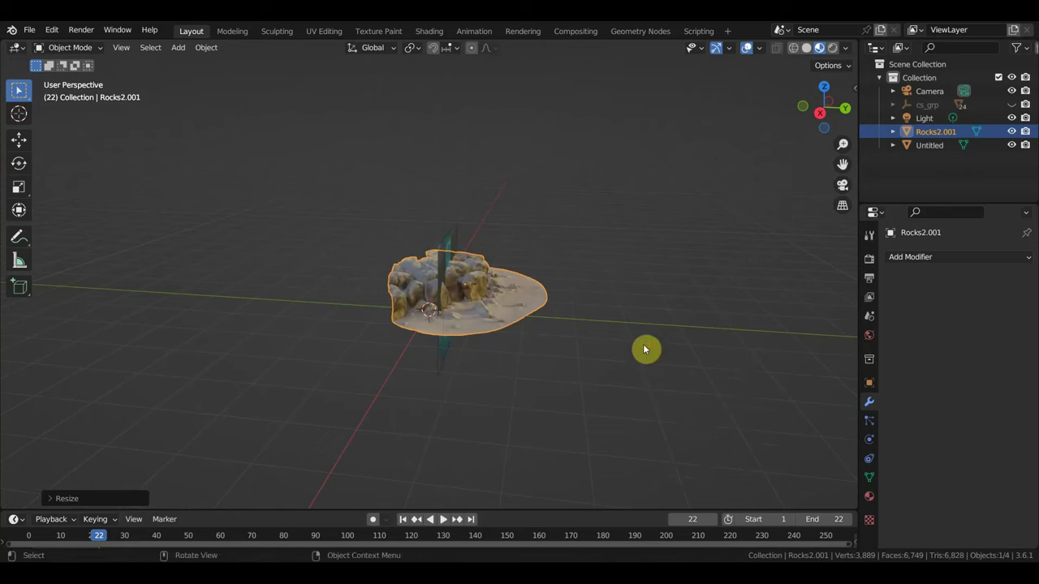
pyautogui.scroll(3, 557, 354)
pyautogui.moveTo(644, 349)
pyautogui.mouseDown(button='middle')
pyautogui.moveTo(501, 347)
pyautogui.moveTo(489, 331)
pyautogui.moveTo(457, 328)
pyautogui.moveTo(463, 313)
pyautogui.moveTo(452, 333)
pyautogui.moveTo(510, 408)
pyautogui.mouseUp(button='middle')
pyautogui.scroll(-3, 487, 284)
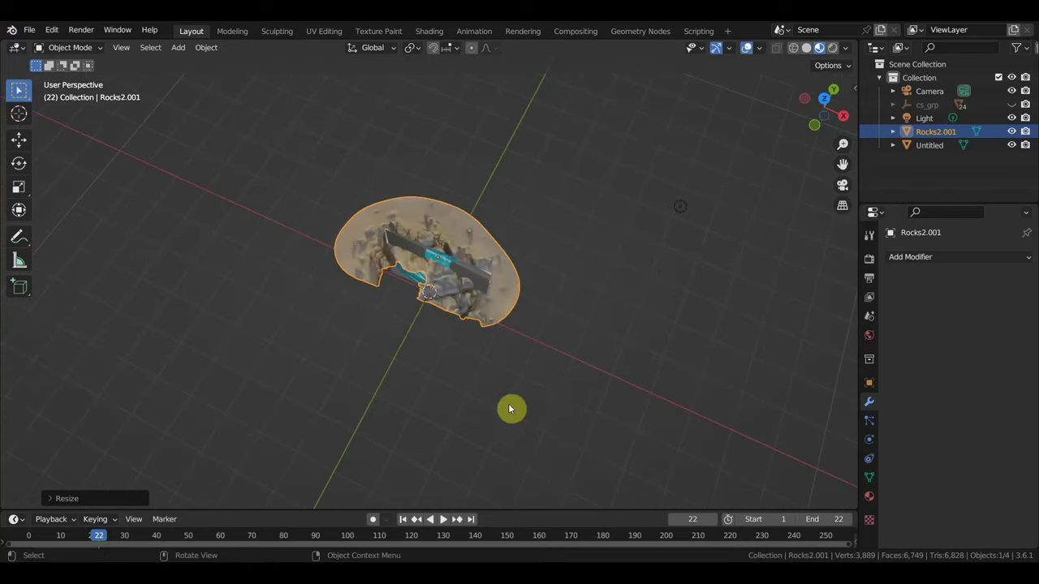
# Step: Rotate Rocks2.001 about 173 degrees in top view
pyautogui.press('KP_7')
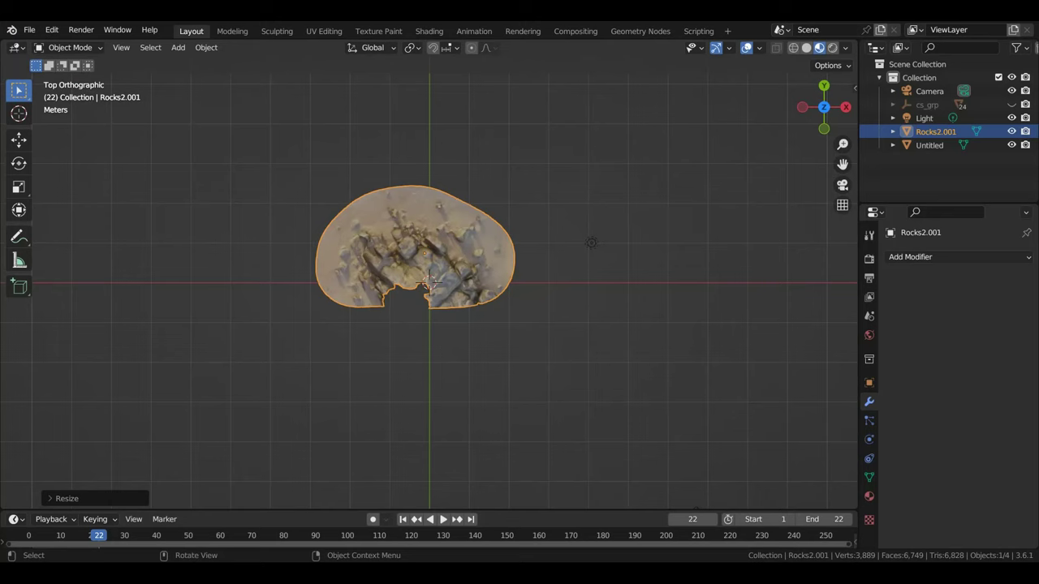
pyautogui.press('r')
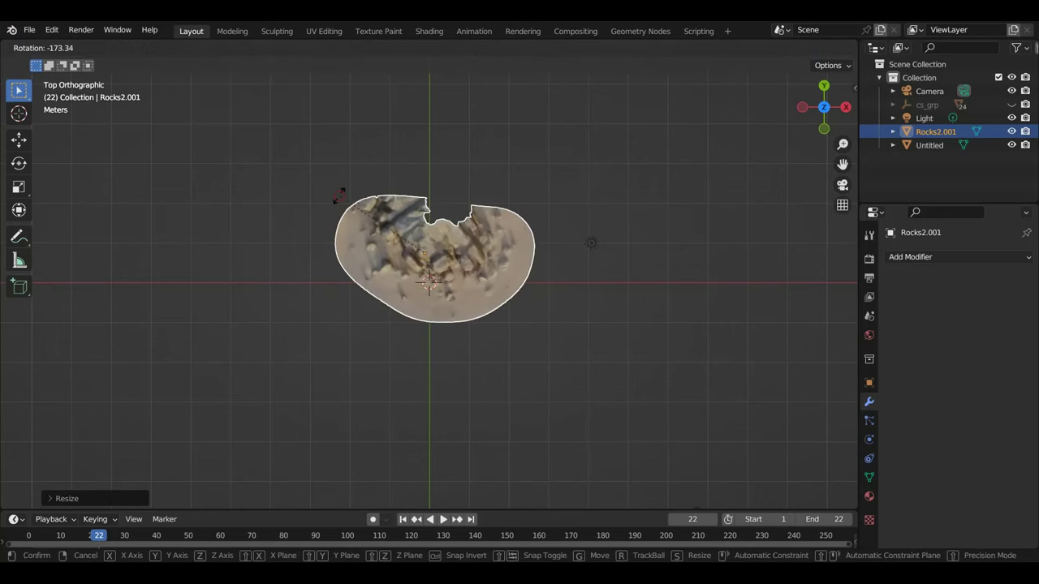
pyautogui.click(362, 209)
pyautogui.press('KP_1')
pyautogui.scroll(1, 501, 301)
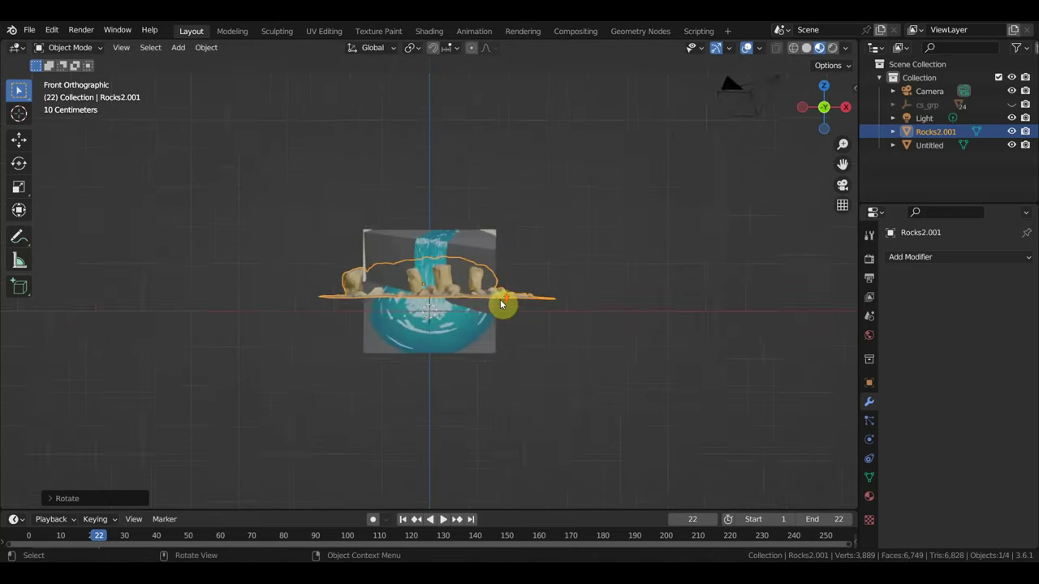
pyautogui.scroll(2, 499, 304)
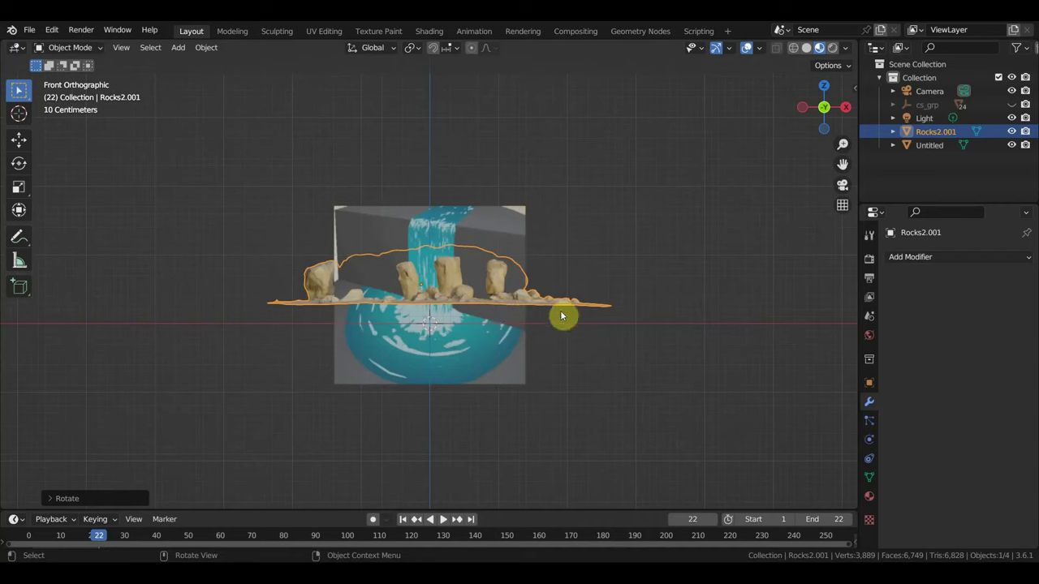
# Step: Move Rocks2.001 beside the waterfall pool and enlarge it slightly
pyautogui.press('g')
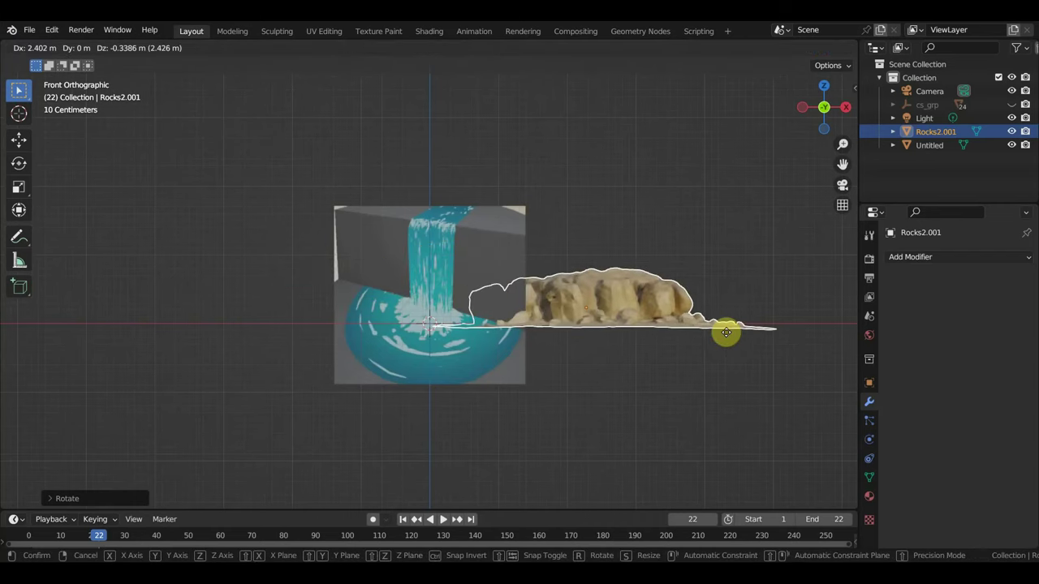
pyautogui.click(719, 334)
pyautogui.moveTo(721, 336)
pyautogui.mouseDown(button='middle')
pyautogui.moveTo(655, 358)
pyautogui.moveTo(568, 352)
pyautogui.moveTo(654, 345)
pyautogui.mouseUp(button='middle')
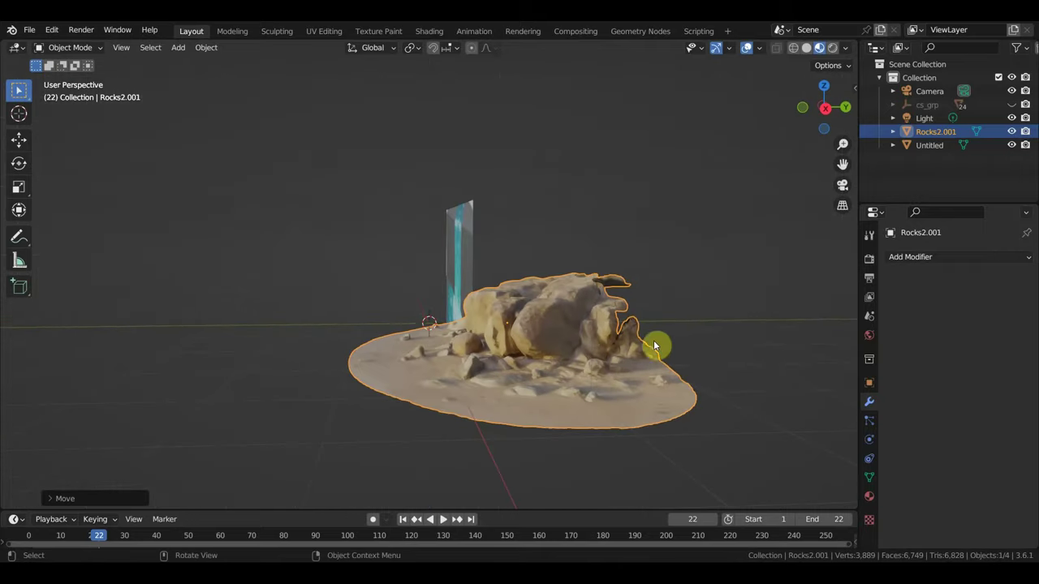
pyautogui.press('s')
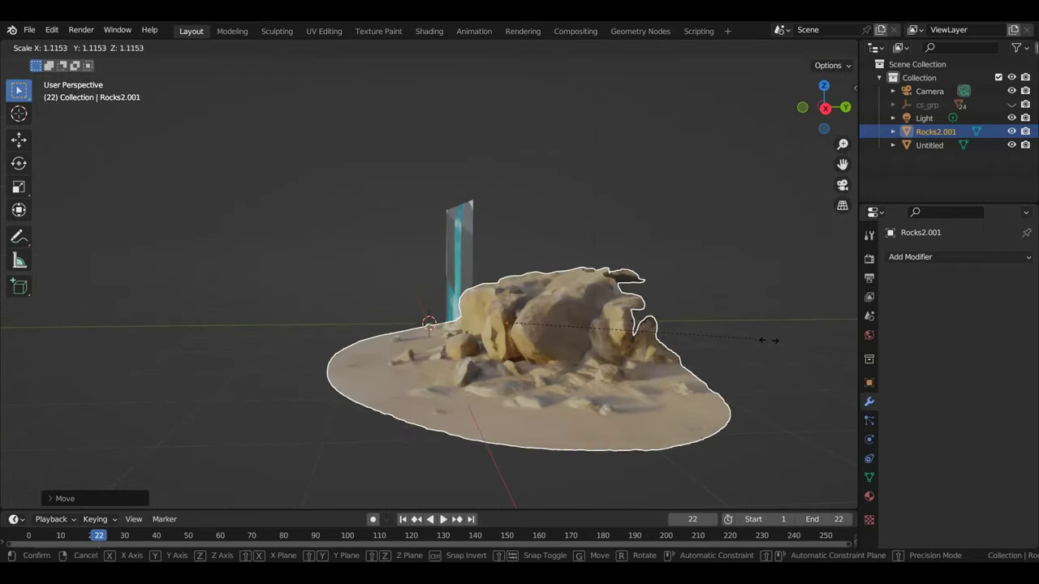
pyautogui.click(755, 354)
pyautogui.moveTo(755, 354)
pyautogui.mouseDown(button='middle')
pyautogui.moveTo(695, 344)
pyautogui.moveTo(625, 371)
pyautogui.mouseUp(button='middle')
pyautogui.press('KP_1')
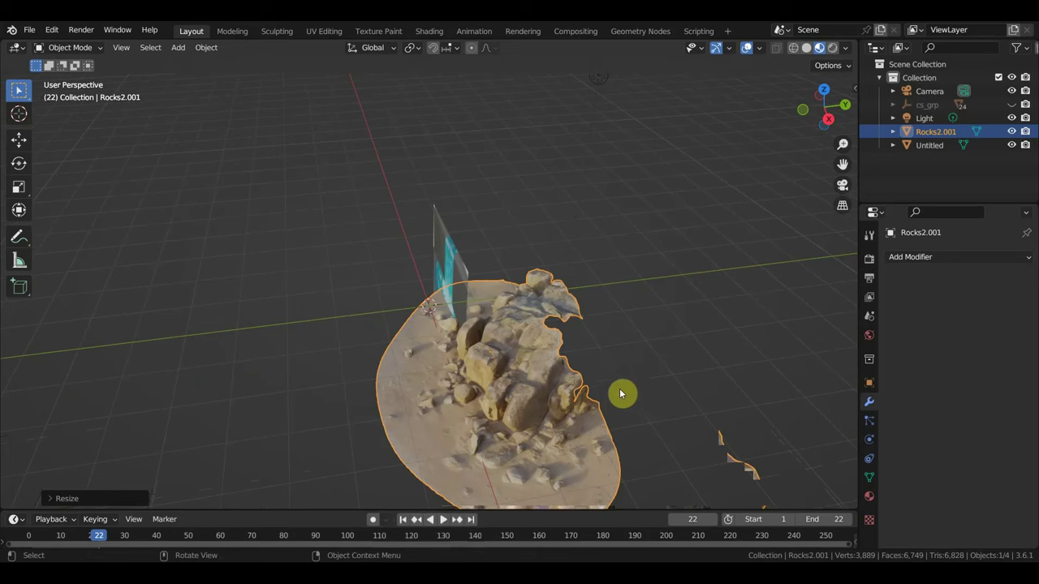
pyautogui.press('g')
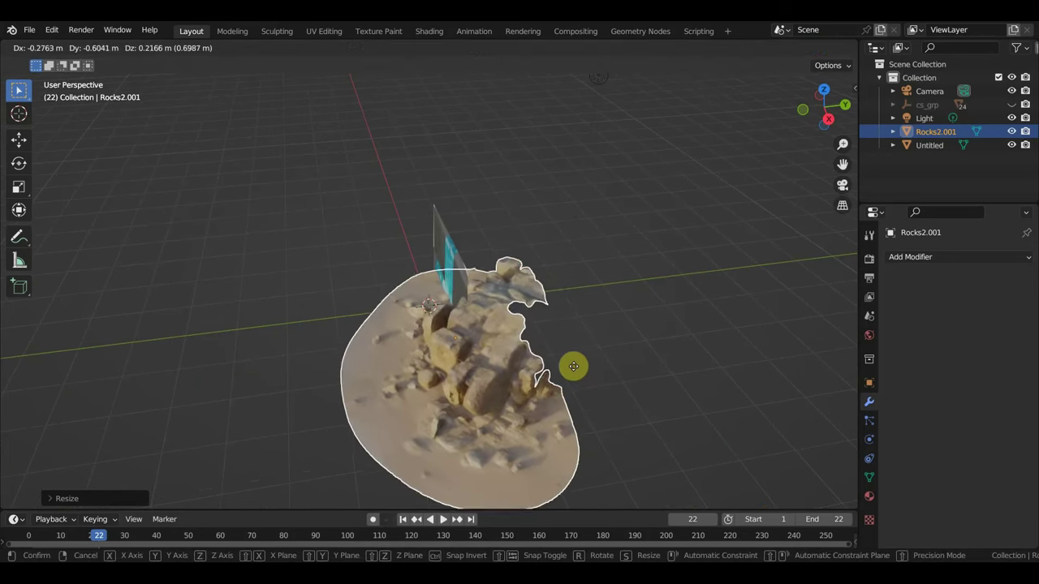
pyautogui.click(561, 371)
pyautogui.moveTo(561, 371); pyautogui.dragTo(715, 325, button='middle')
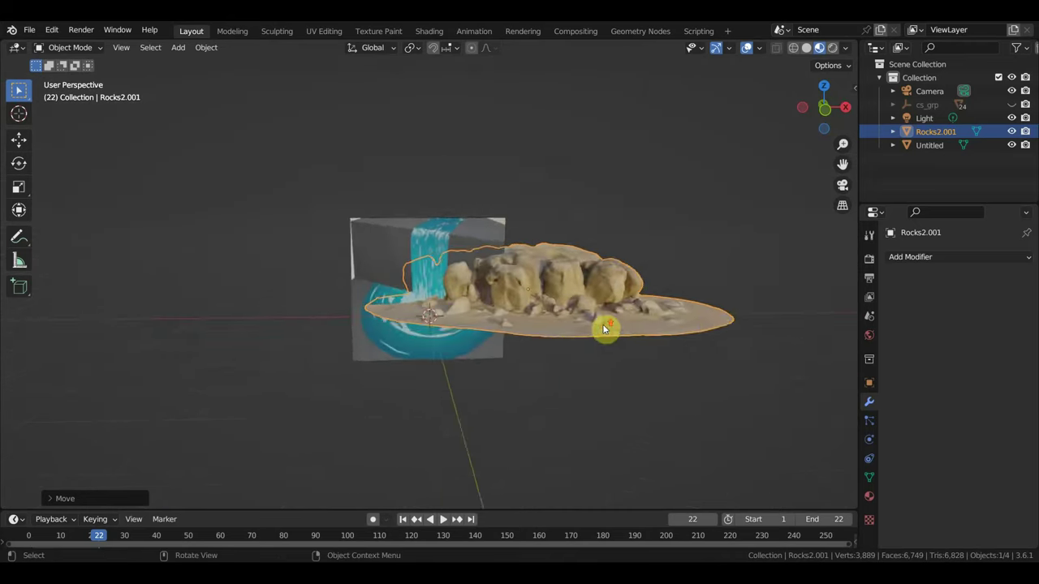
pyautogui.scroll(2, 487, 284)
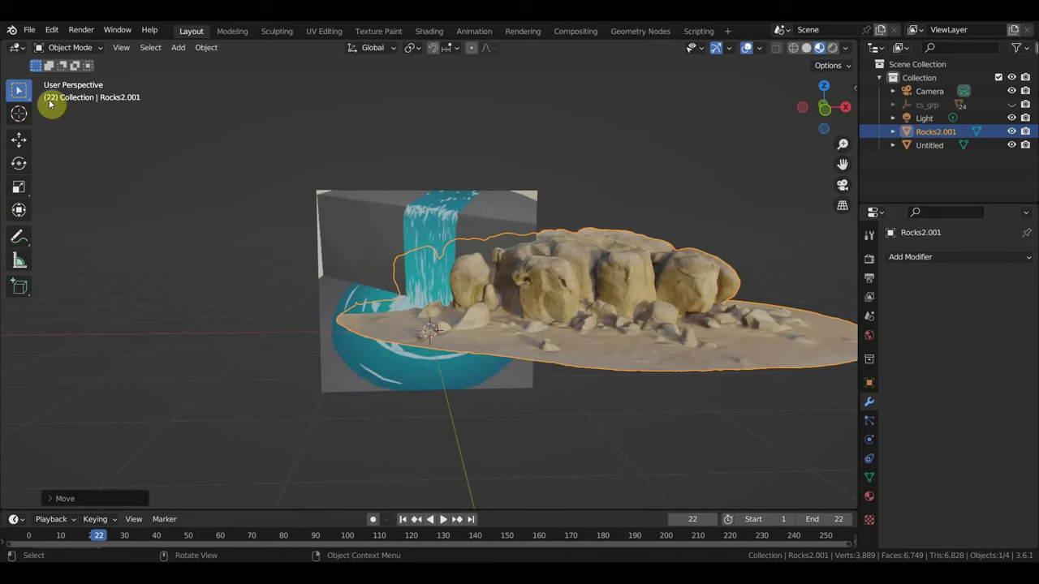
# Step: Stretch Rocks2.001 about 2.44 times taller along Z with the Transform tool
pyautogui.click(20, 211)
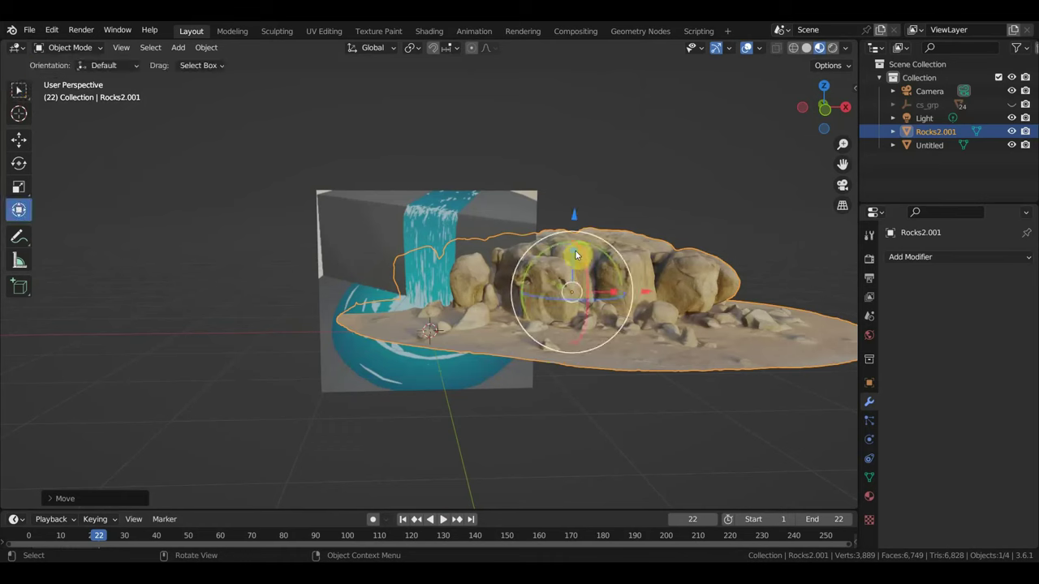
pyautogui.moveTo(575, 253)
pyautogui.mouseDown()
pyautogui.moveTo(613, 156)
pyautogui.moveTo(617, 164)
pyautogui.mouseUp()
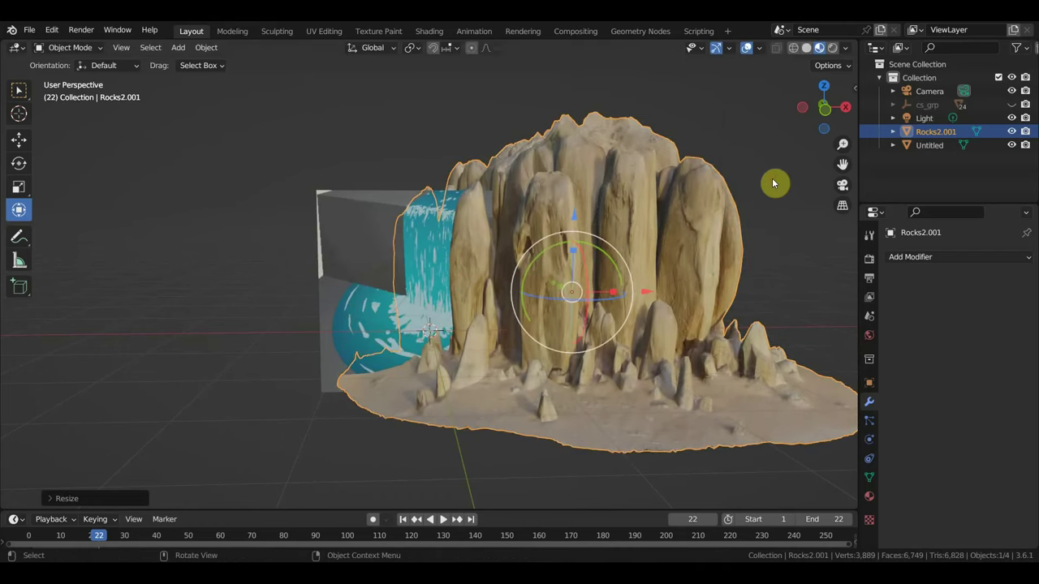
pyautogui.click(772, 184)
pyautogui.moveTo(746, 181)
pyautogui.mouseDown(button='middle')
pyautogui.moveTo(768, 173)
pyautogui.moveTo(756, 171)
pyautogui.mouseUp(button='middle')
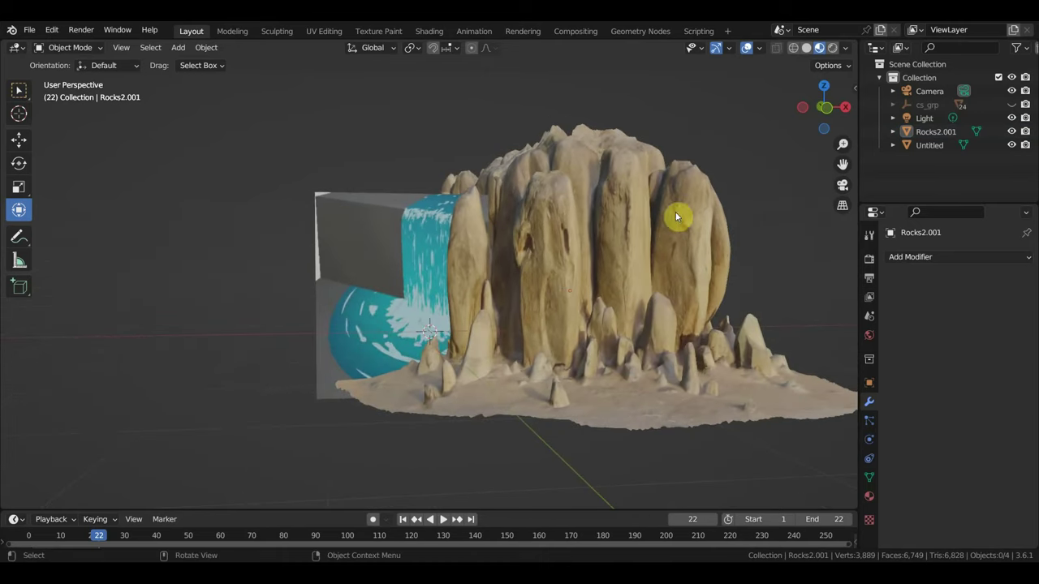
pyautogui.moveTo(677, 216)
pyautogui.mouseDown(button='middle')
pyautogui.moveTo(638, 288)
pyautogui.moveTo(444, 258)
pyautogui.mouseUp(button='middle')
# Step: Nudge Rocks2.001 about 0.18 m along X against the waterfall's edge
pyautogui.click(13, 141)
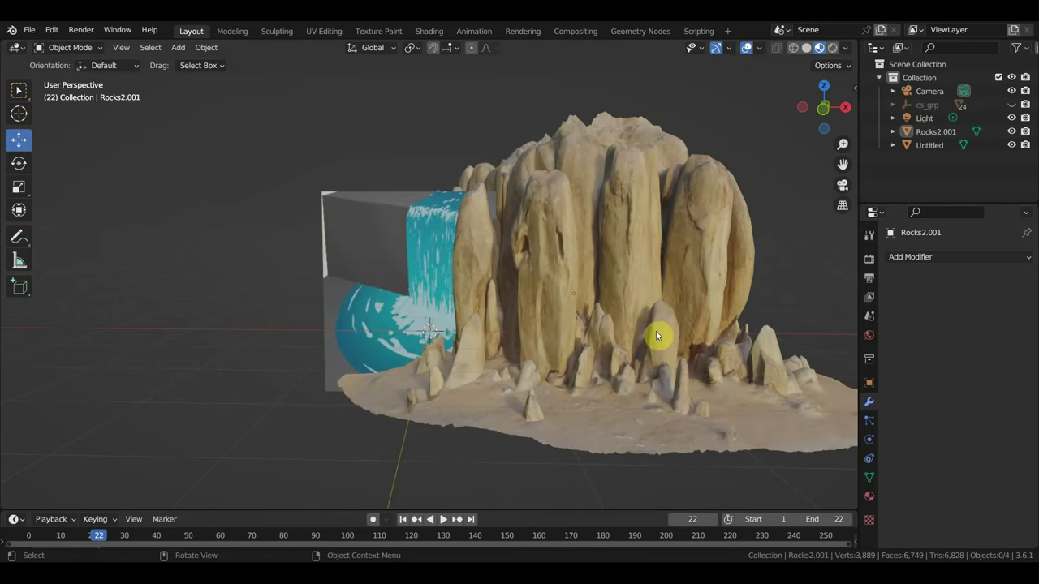
pyautogui.scroll(-2, 538, 345)
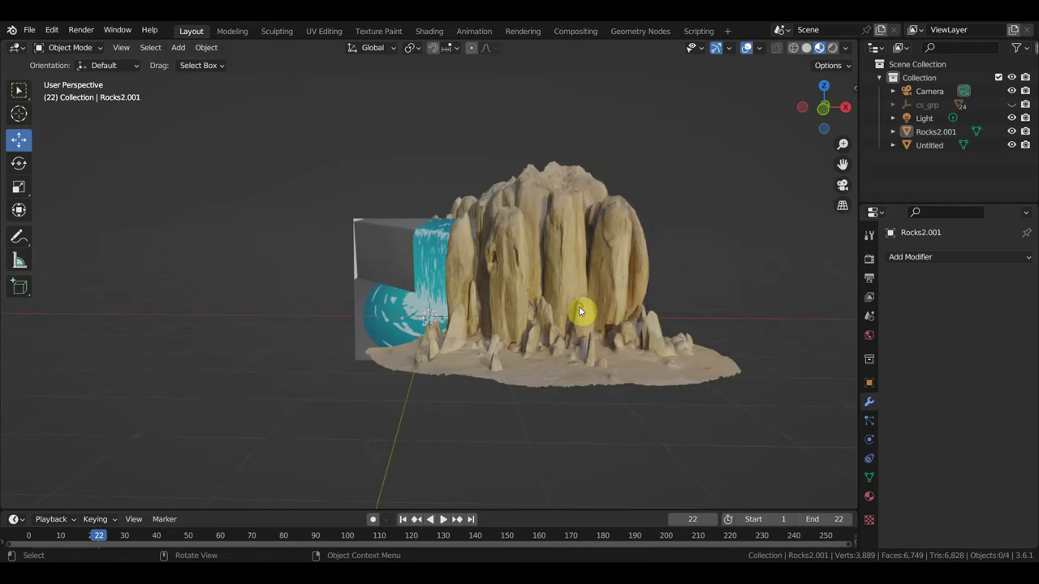
pyautogui.click(587, 328)
pyautogui.moveTo(592, 287); pyautogui.dragTo(588, 292)
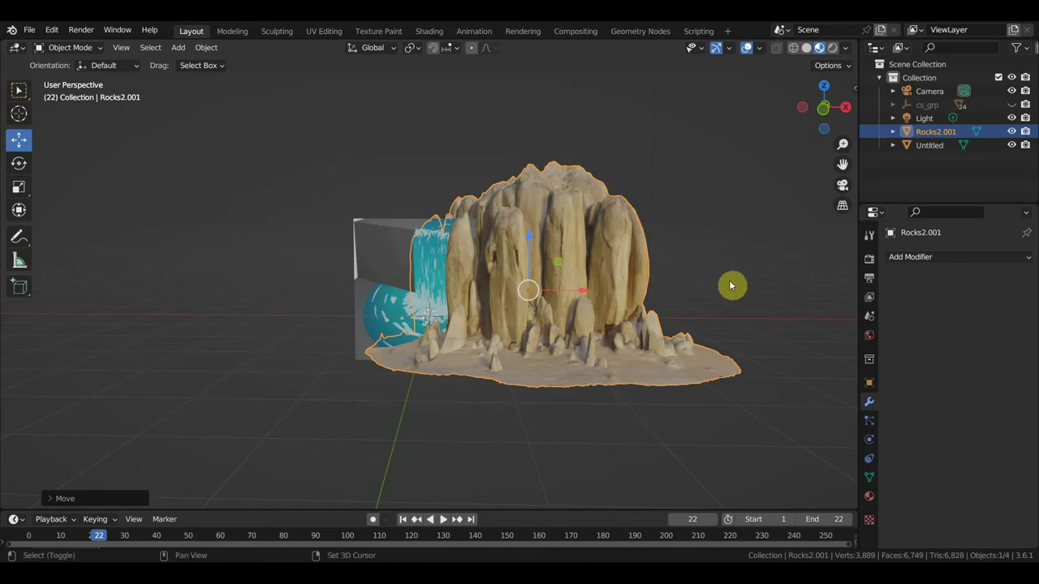
# Step: Duplicate Rocks2.001 as Rocks2.002 and move the copy left of the waterfall
pyautogui.hotkey('shift', 'd')
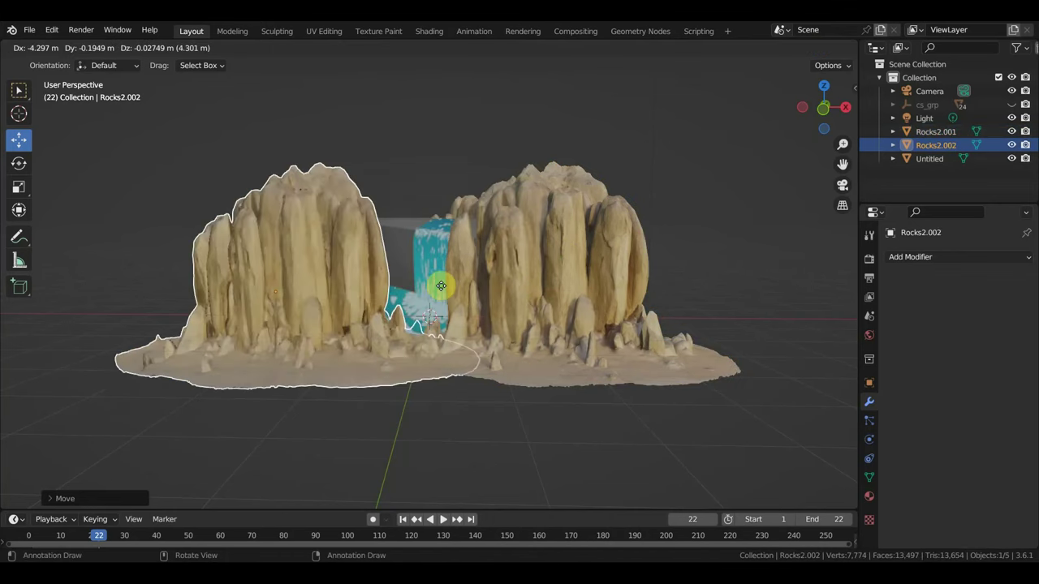
pyautogui.click(439, 323)
pyautogui.moveTo(439, 323); pyautogui.dragTo(398, 397, button='middle')
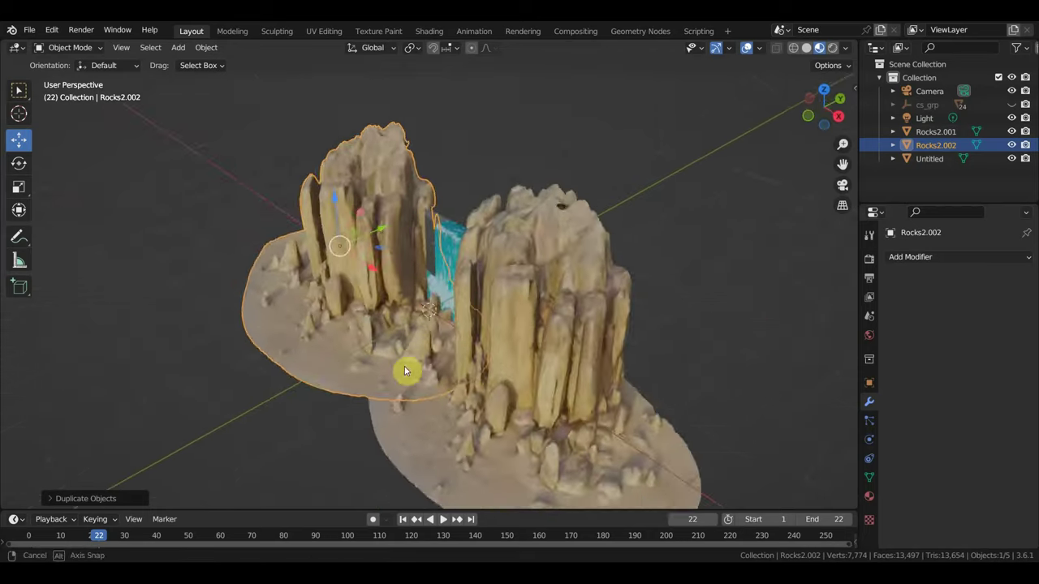
pyautogui.press('g')
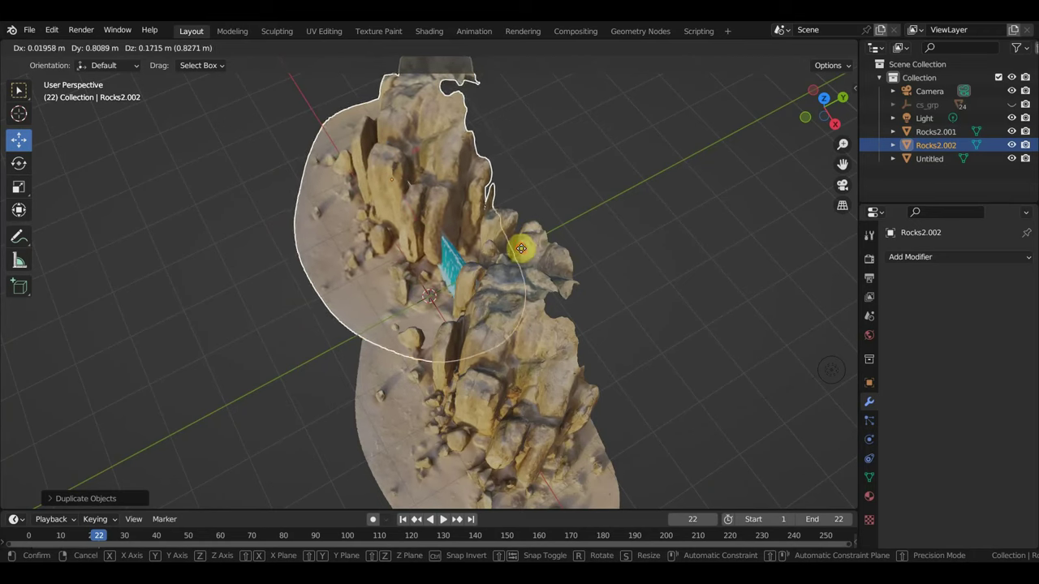
pyautogui.click(528, 249)
pyautogui.moveTo(561, 251)
pyautogui.mouseDown(button='middle')
pyautogui.moveTo(619, 202)
pyautogui.moveTo(645, 162)
pyautogui.mouseUp(button='middle')
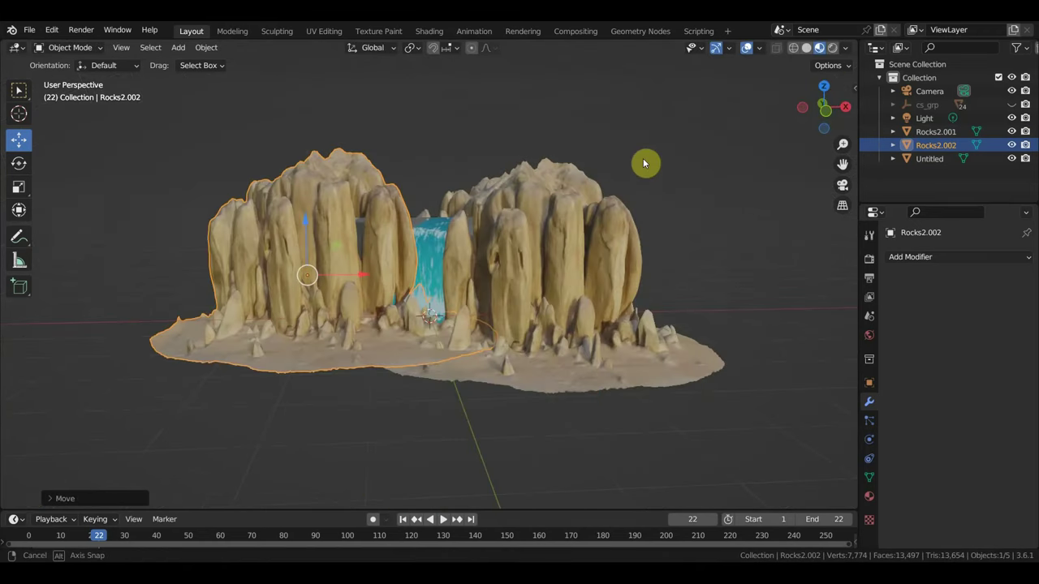
pyautogui.moveTo(607, 216)
pyautogui.mouseDown(button='middle')
pyautogui.moveTo(632, 261)
pyautogui.moveTo(645, 354)
pyautogui.mouseUp(button='middle')
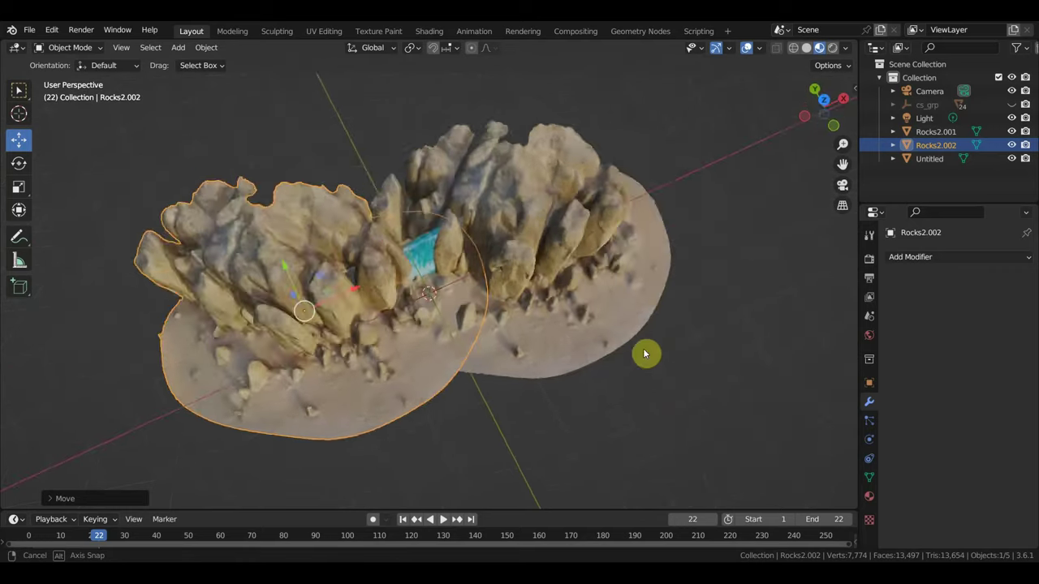
# Step: Rotate Rocks2.002 in top orthographic view and adjust its position
pyautogui.press('KP_7')
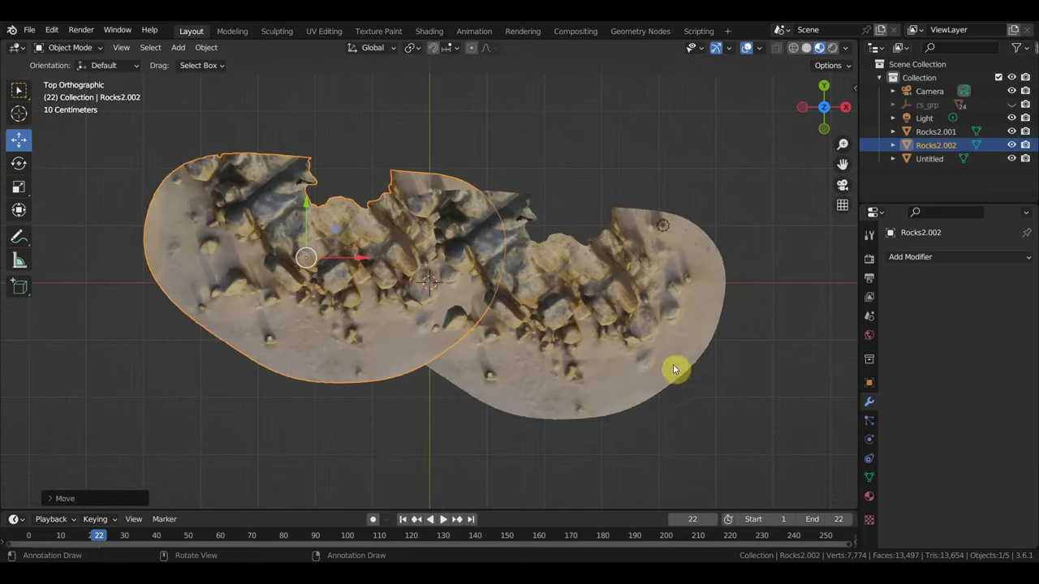
pyautogui.press('r')
pyautogui.click(455, 474)
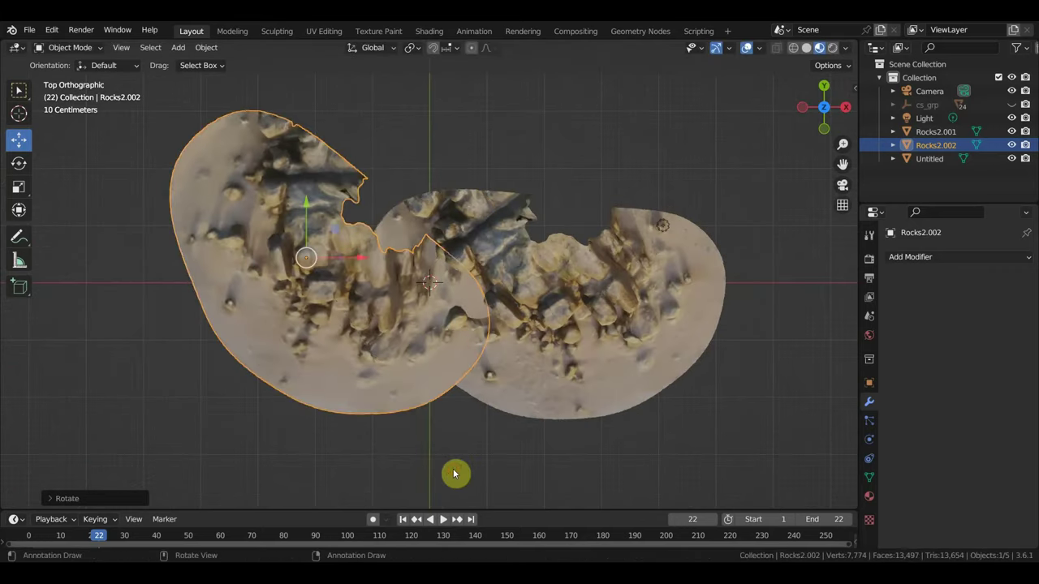
pyautogui.press('g')
pyautogui.click(476, 426)
pyautogui.moveTo(477, 423)
pyautogui.mouseDown(button='middle')
pyautogui.moveTo(542, 313)
pyautogui.moveTo(531, 298)
pyautogui.mouseUp(button='middle')
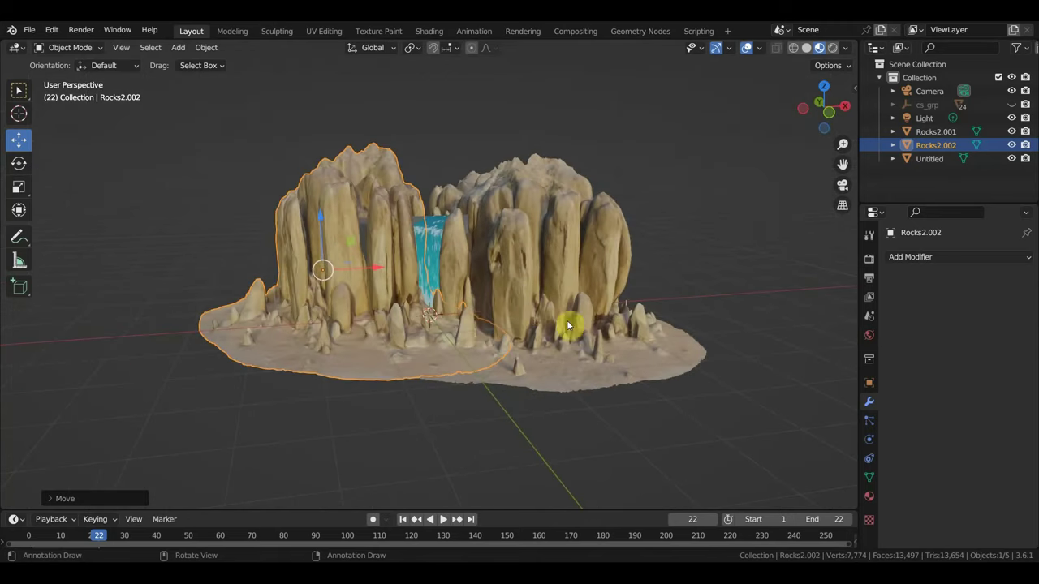
# Step: Nudge Rocks2.002 into its final spot flanking the waterfall
pyautogui.press('g')
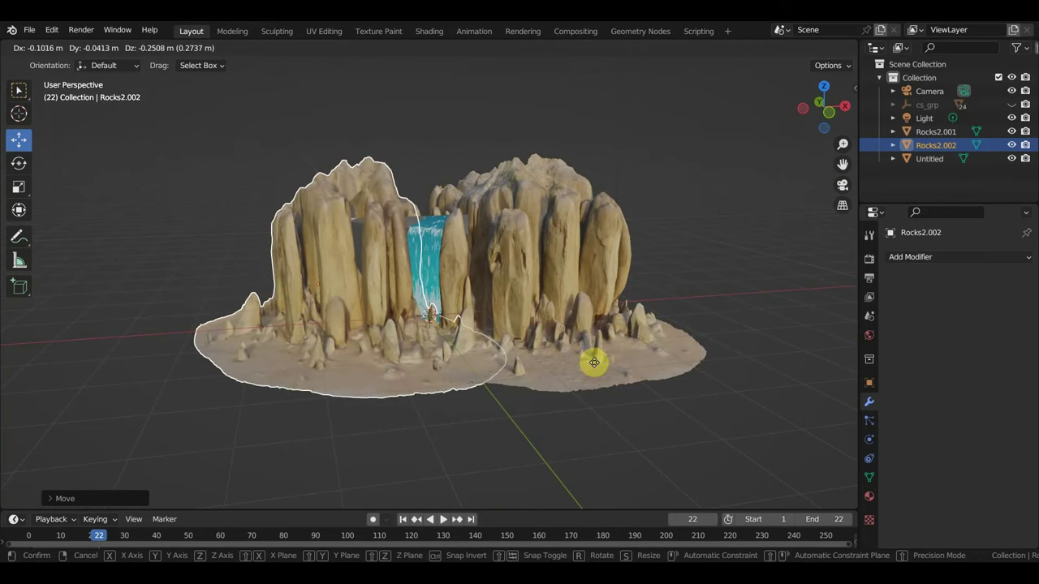
pyautogui.click(595, 363)
pyautogui.scroll(5, 363, 241)
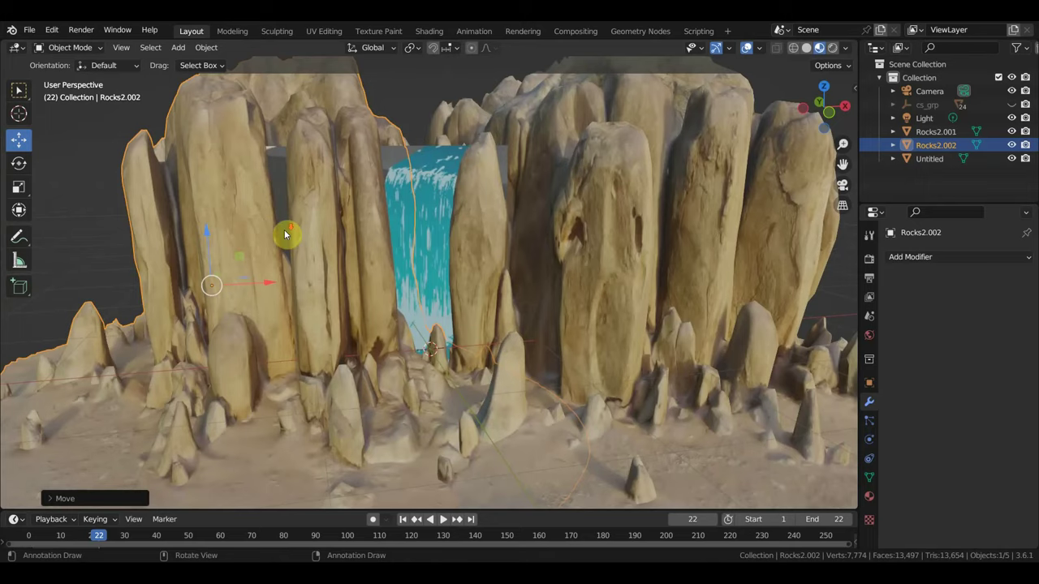
pyautogui.scroll(-5, 284, 234)
pyautogui.scroll(3, 341, 252)
pyautogui.moveTo(353, 287); pyautogui.dragTo(404, 171, button='middle')
pyautogui.moveTo(435, 222)
pyautogui.mouseDown(button='middle')
pyautogui.moveTo(378, 144)
pyautogui.moveTo(441, 233)
pyautogui.mouseUp(button='middle')
# Step: Raise the waterfall plane about 0.29 m along Z between the rock clusters
pyautogui.click(446, 234)
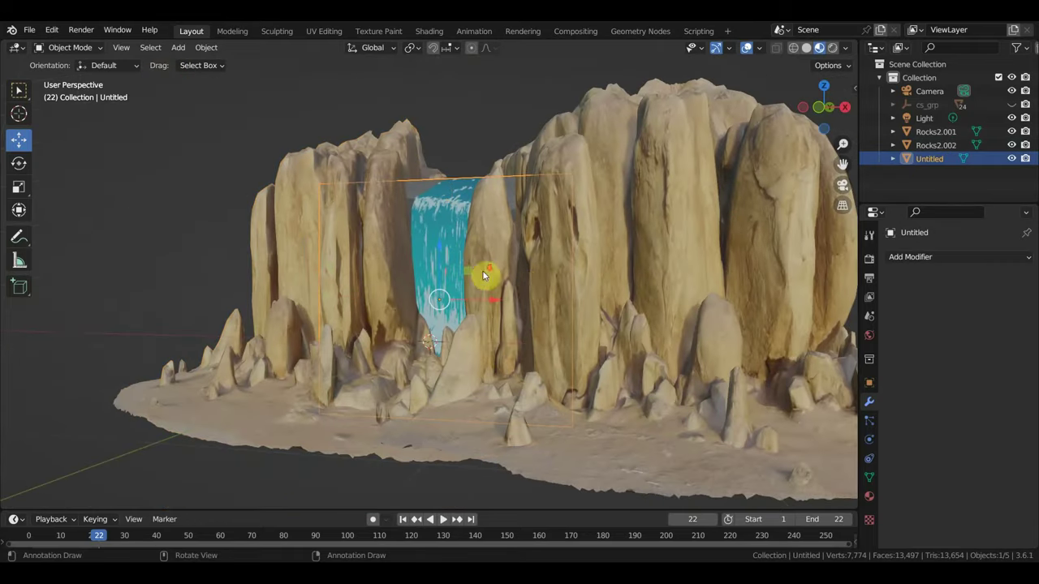
pyautogui.scroll(-3, 482, 270)
pyautogui.moveTo(505, 287); pyautogui.dragTo(535, 305, button='middle')
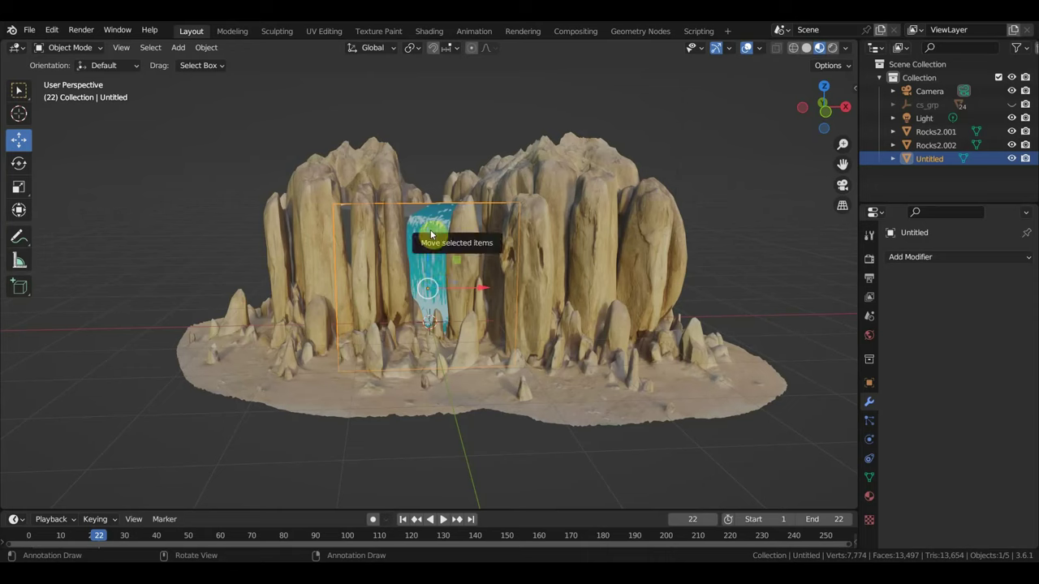
pyautogui.moveTo(428, 232); pyautogui.dragTo(431, 198)
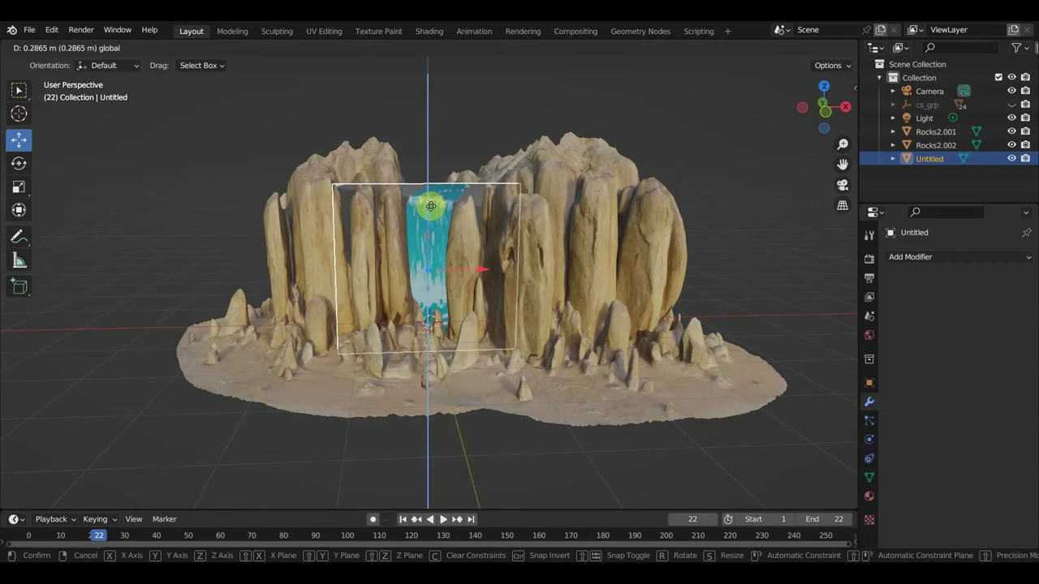
pyautogui.moveTo(431, 198); pyautogui.dragTo(431, 209)
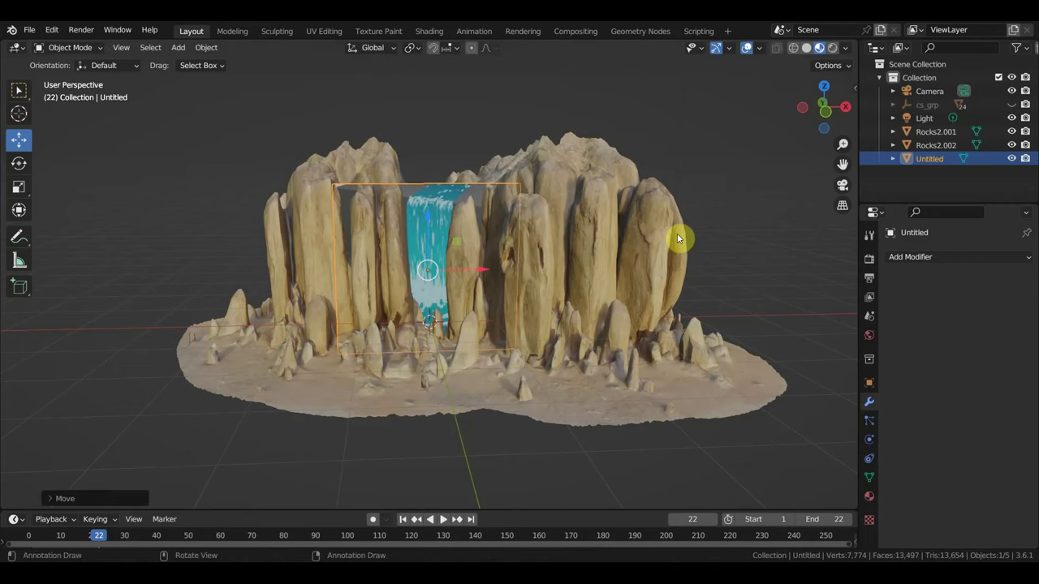
pyautogui.moveTo(701, 243); pyautogui.dragTo(713, 234, button='middle')
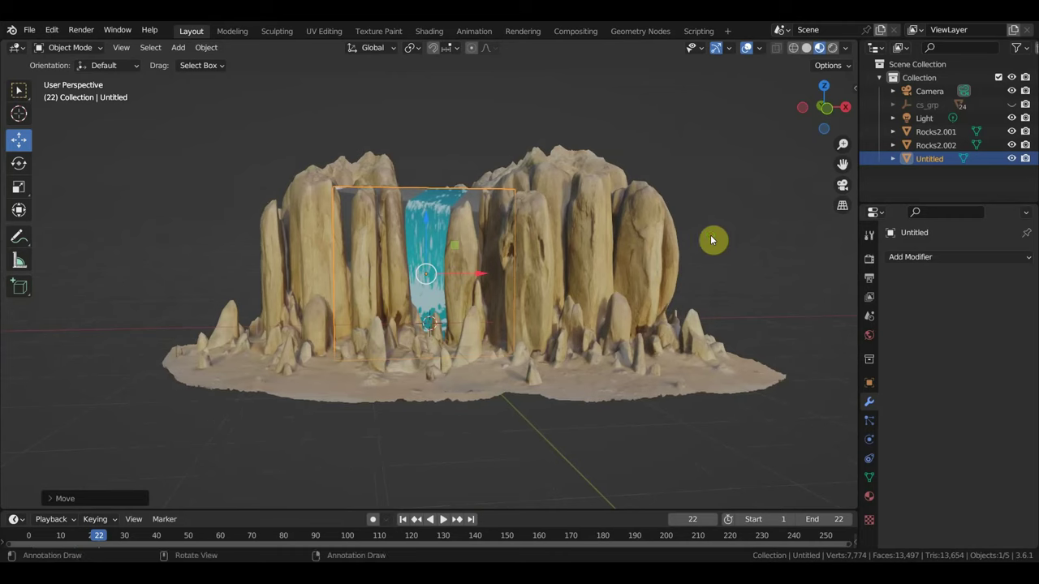
# Step: Play the waterfall animation and stop it at frame 4
pyautogui.press('space')
pyautogui.scroll(3, 639, 271)
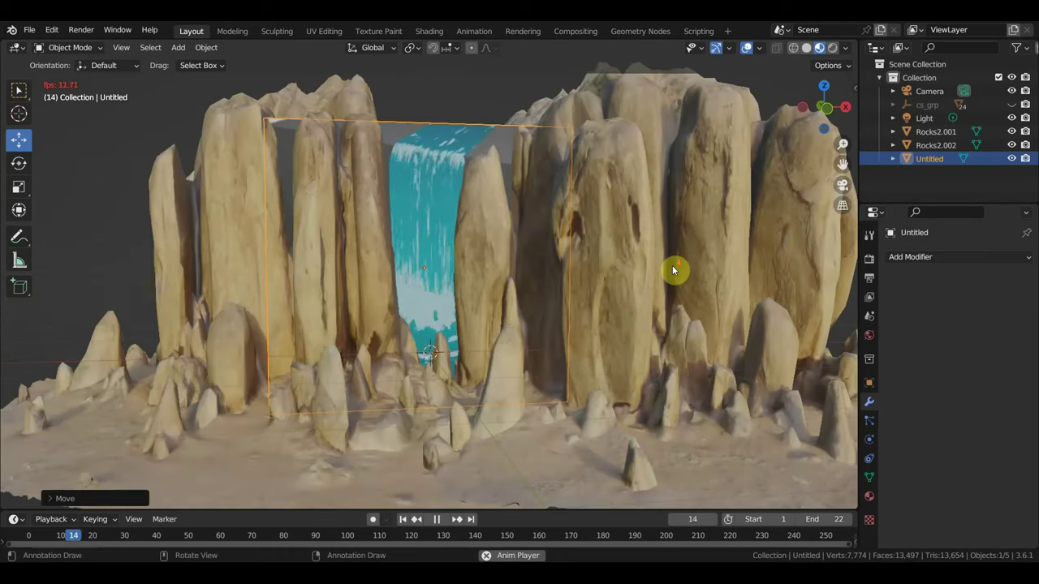
pyautogui.scroll(-4, 673, 270)
pyautogui.press('space')
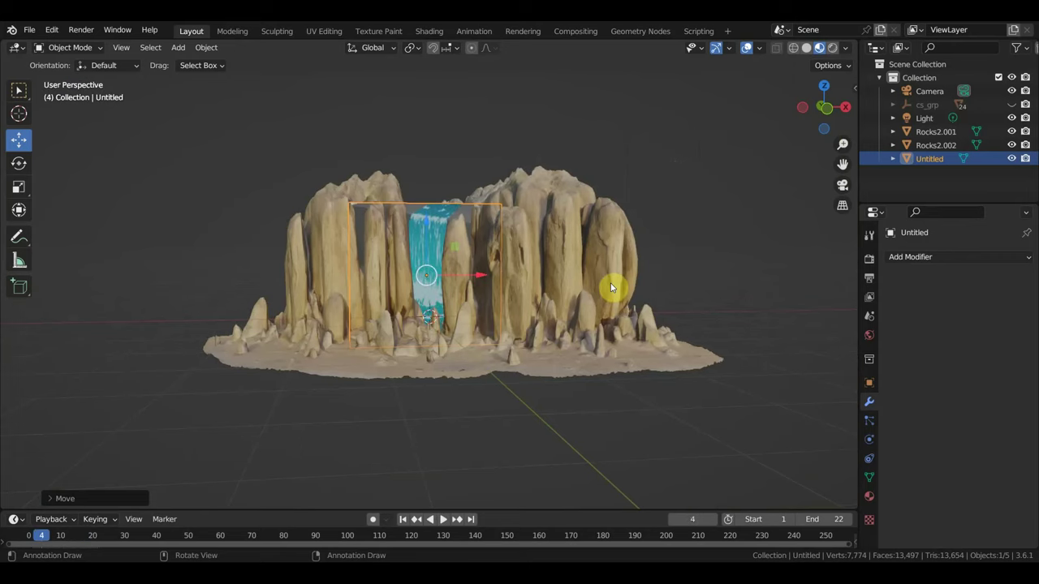
pyautogui.hotkey('shift', 'a')
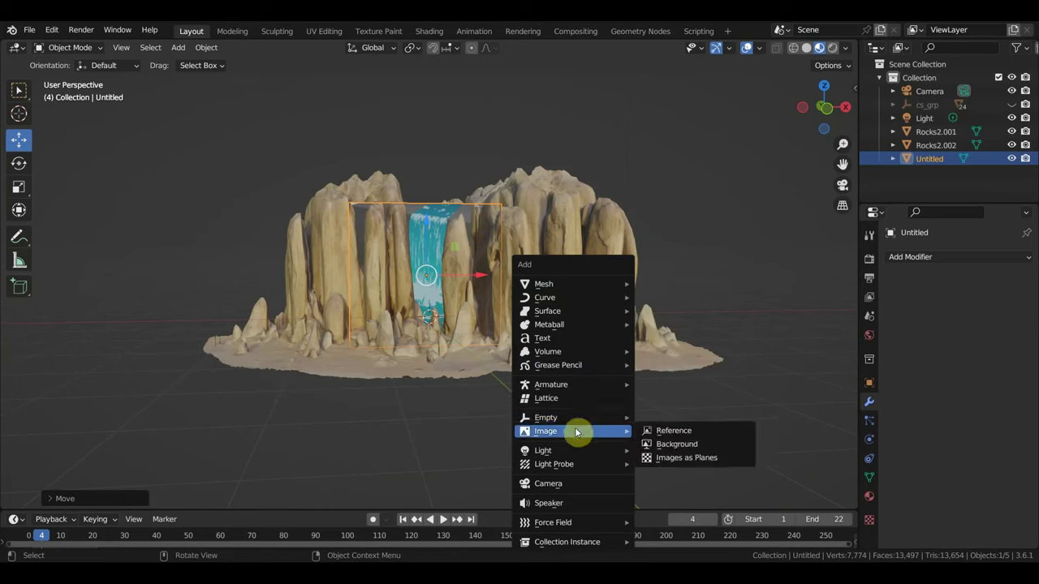
# Step: Import Untitled.mkv from the Videos folder as an image plane
pyautogui.moveTo(545, 431)
pyautogui.click(673, 456)
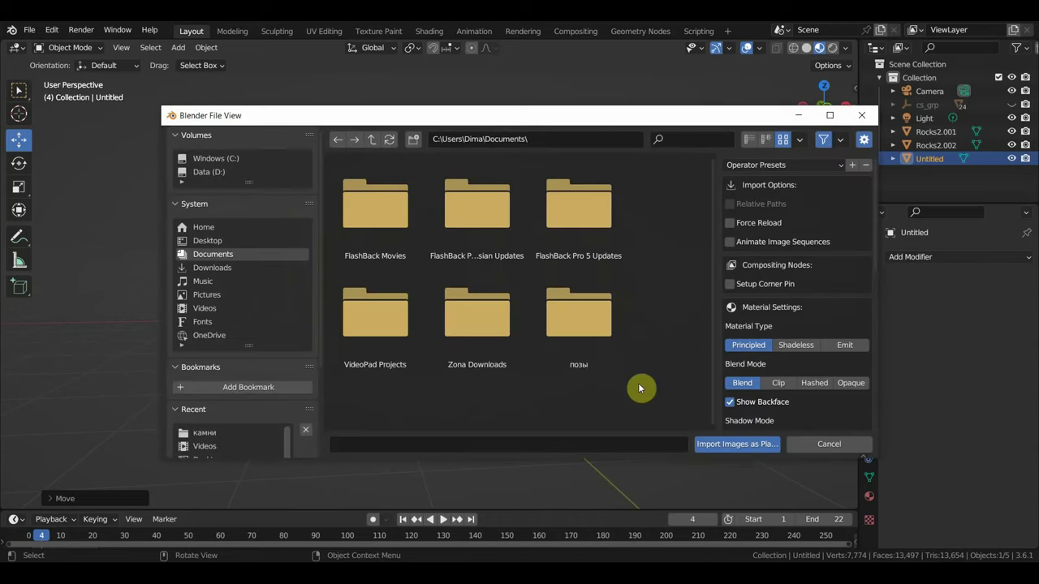
pyautogui.click(212, 308)
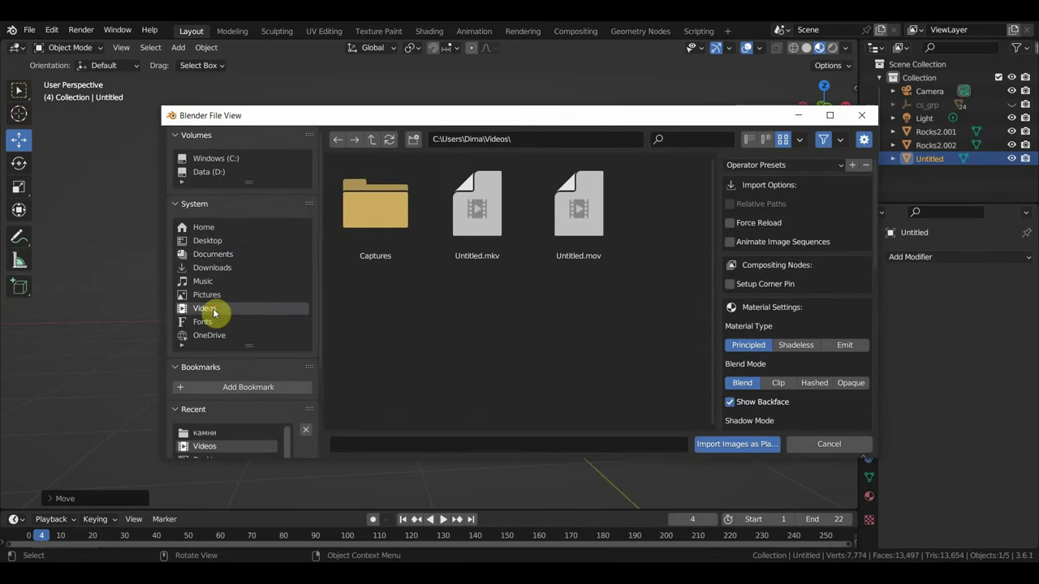
pyautogui.click(487, 213)
pyautogui.click(737, 444)
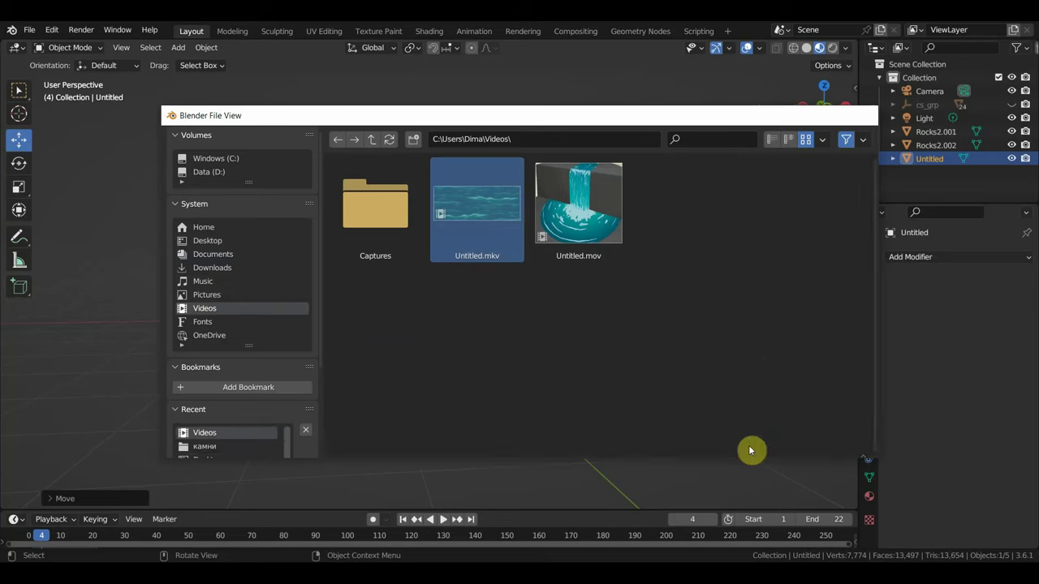
pyautogui.moveTo(553, 310)
pyautogui.mouseDown(button='middle')
pyautogui.moveTo(528, 324)
pyautogui.moveTo(530, 382)
pyautogui.moveTo(542, 295)
pyautogui.mouseUp(button='middle')
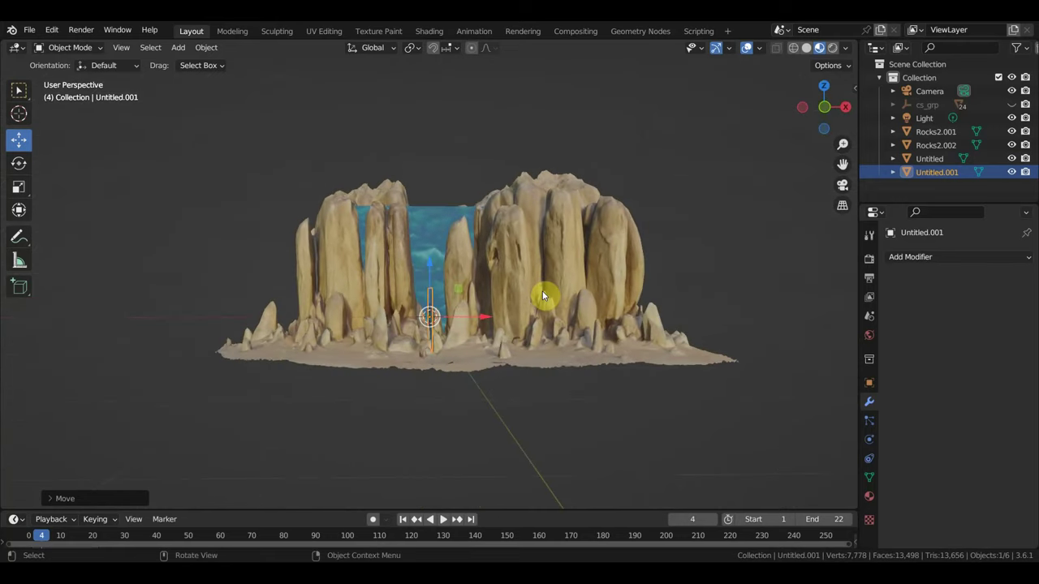
# Step: Undo the extra Untitled.001 panel and zoom out to an angled overview
pyautogui.hotkey('ctrl', 'z')
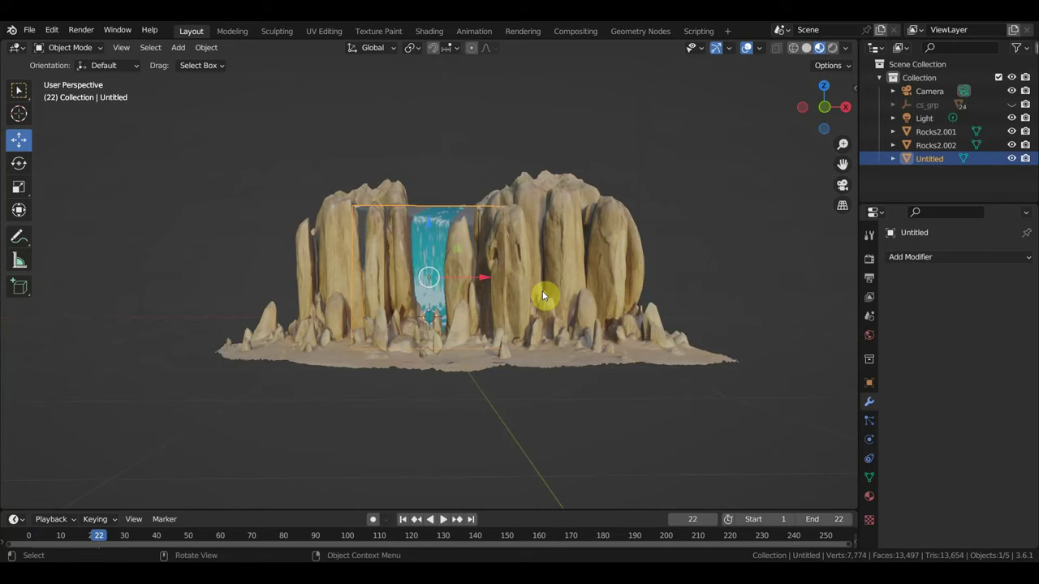
pyautogui.scroll(-3, 533, 284)
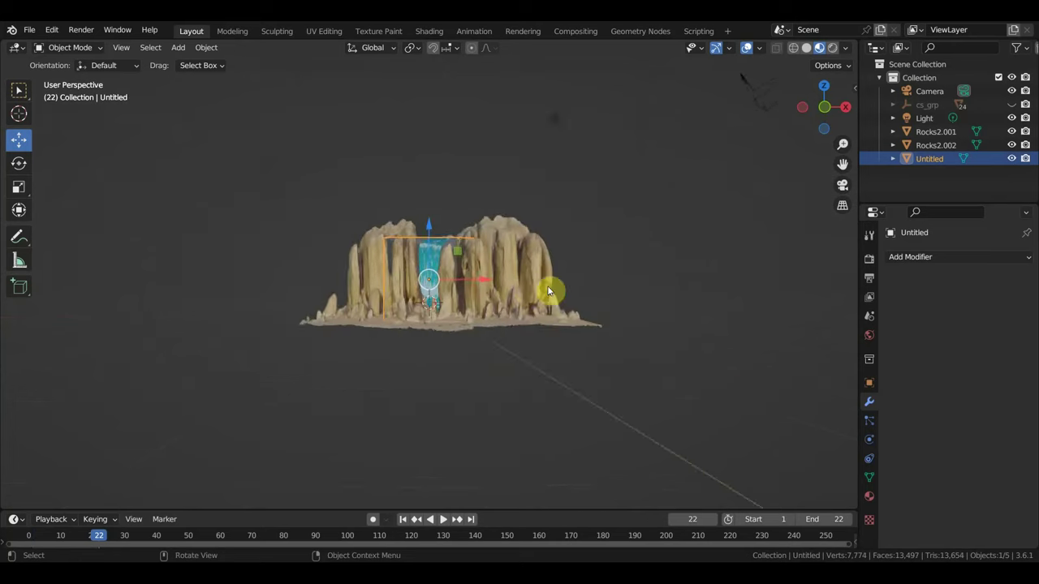
pyautogui.moveTo(547, 293); pyautogui.dragTo(478, 321, button='middle')
# Step: Duplicate the Untitled waterfall panel and switch to Right Ortho view
pyautogui.scroll(2, 479, 322)
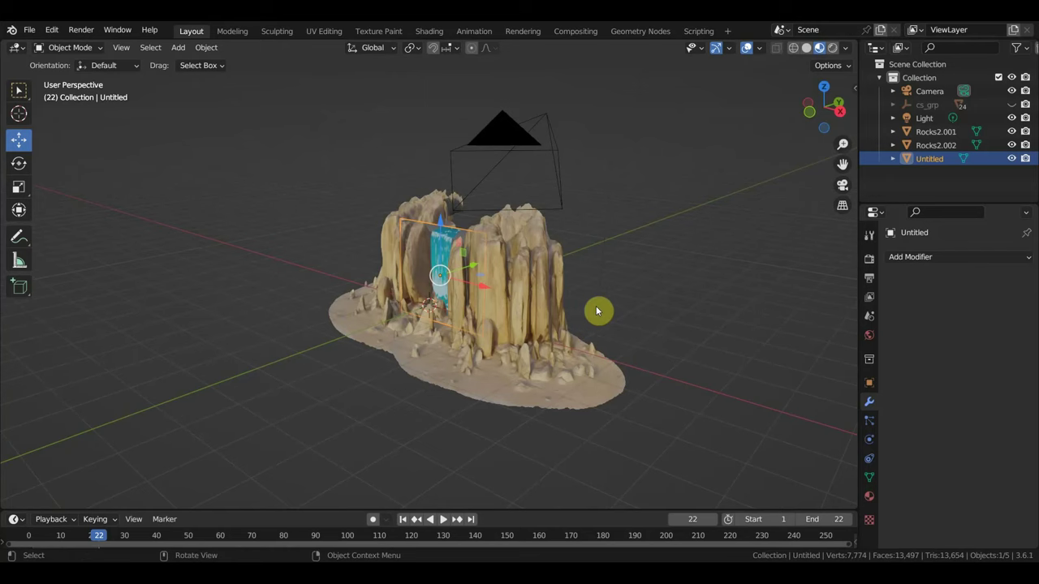
pyautogui.moveTo(597, 306); pyautogui.dragTo(575, 289, button='middle')
pyautogui.hotkey('shift', 'd')
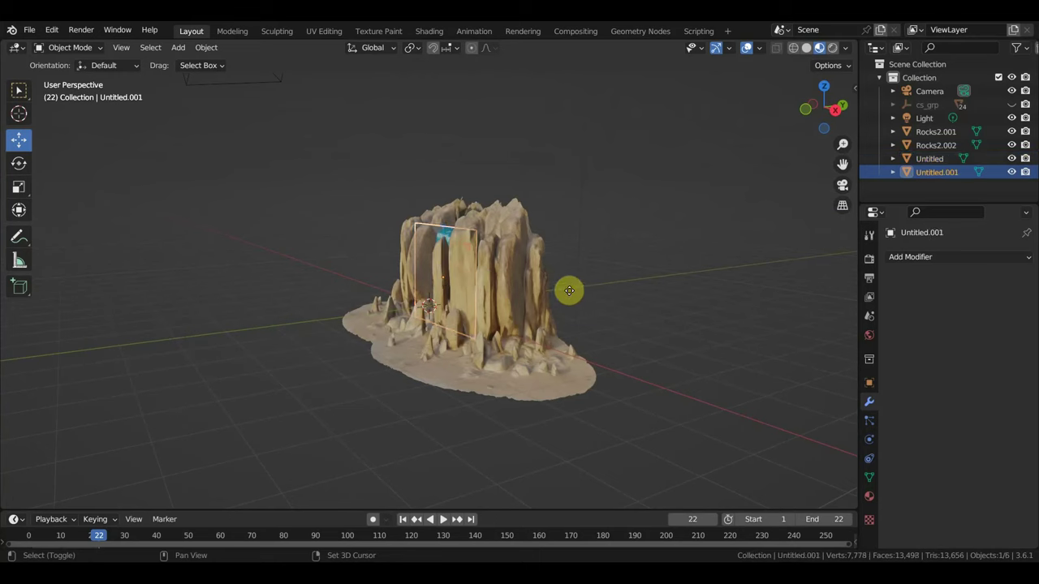
pyautogui.click(485, 322)
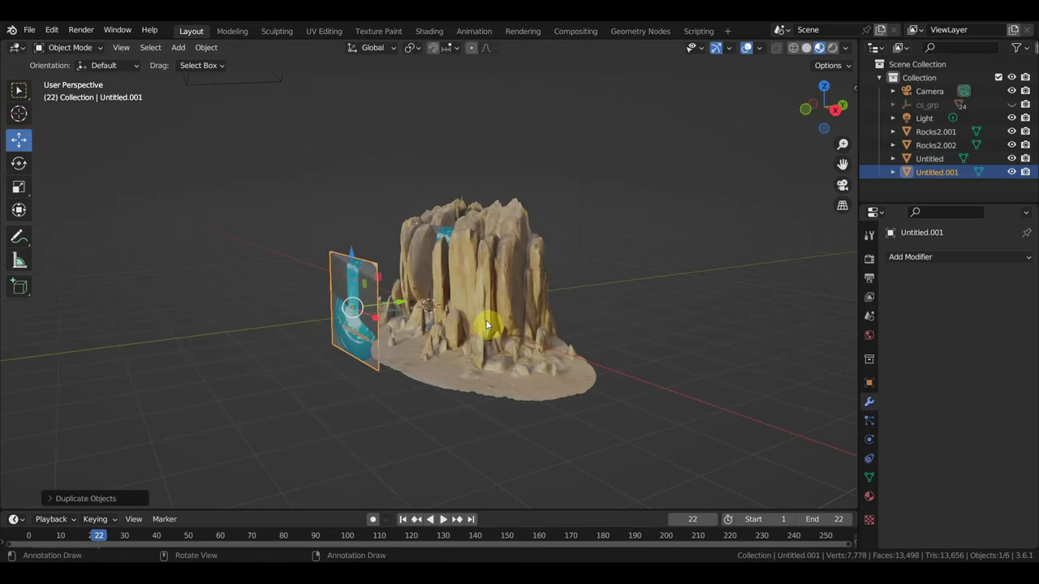
pyautogui.moveTo(500, 316); pyautogui.dragTo(576, 260, button='middle')
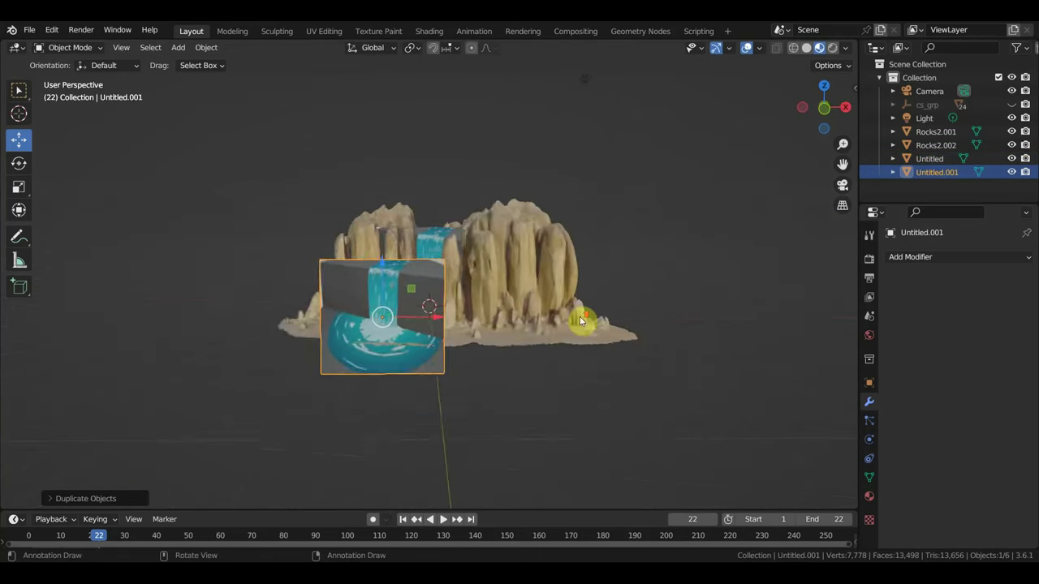
pyautogui.scroll(3, 369, 388)
pyautogui.moveTo(368, 392); pyautogui.dragTo(255, 371, button='middle')
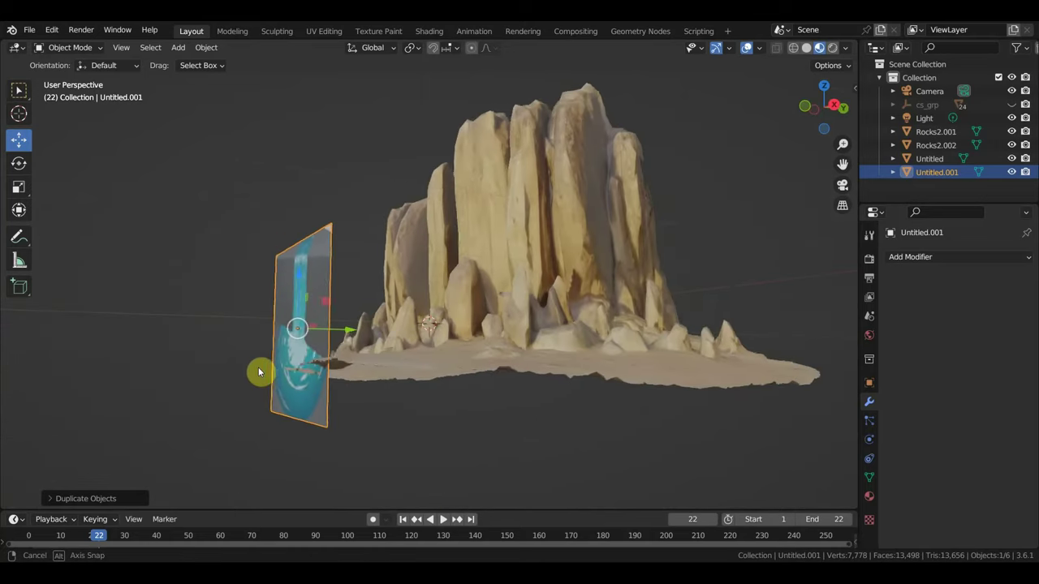
pyautogui.keyDown('alt'); pyautogui.moveTo(255, 370); pyautogui.dragTo(347, 354, button='middle'); pyautogui.keyUp('alt')
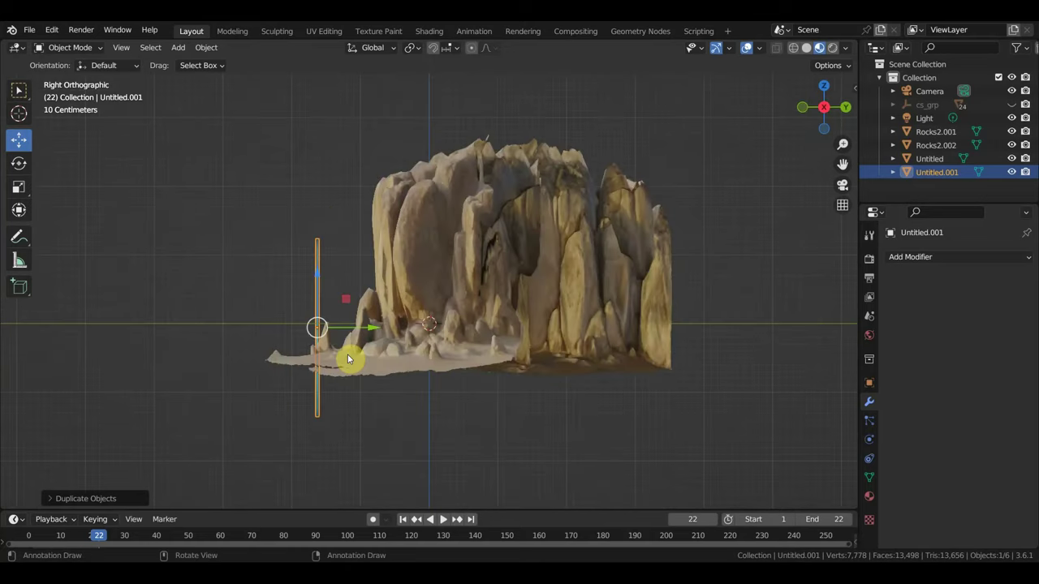
# Step: Rotate the copy 90° to lie flat and scale it 1.9 times
pyautogui.press('r')
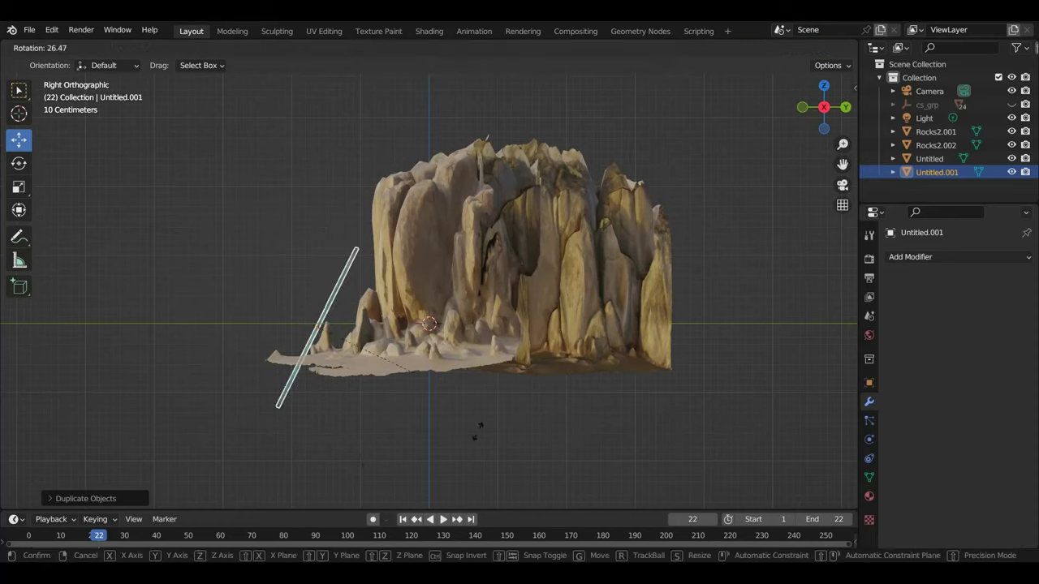
pyautogui.click(329, 466)
pyautogui.press('s')
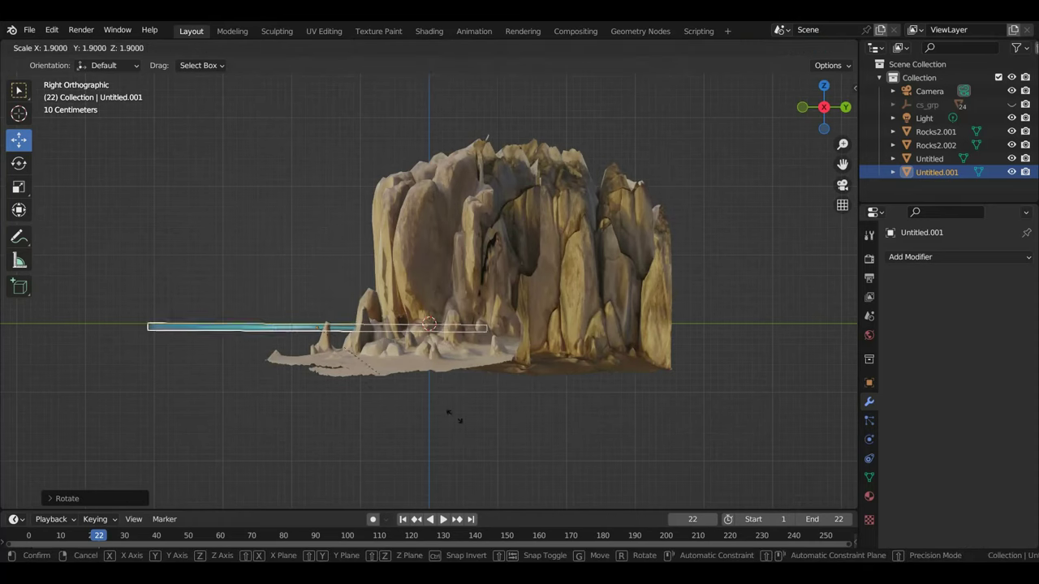
pyautogui.click(492, 397)
pyautogui.moveTo(492, 397)
pyautogui.mouseDown(button='middle')
pyautogui.moveTo(481, 464)
pyautogui.moveTo(475, 403)
pyautogui.mouseUp(button='middle')
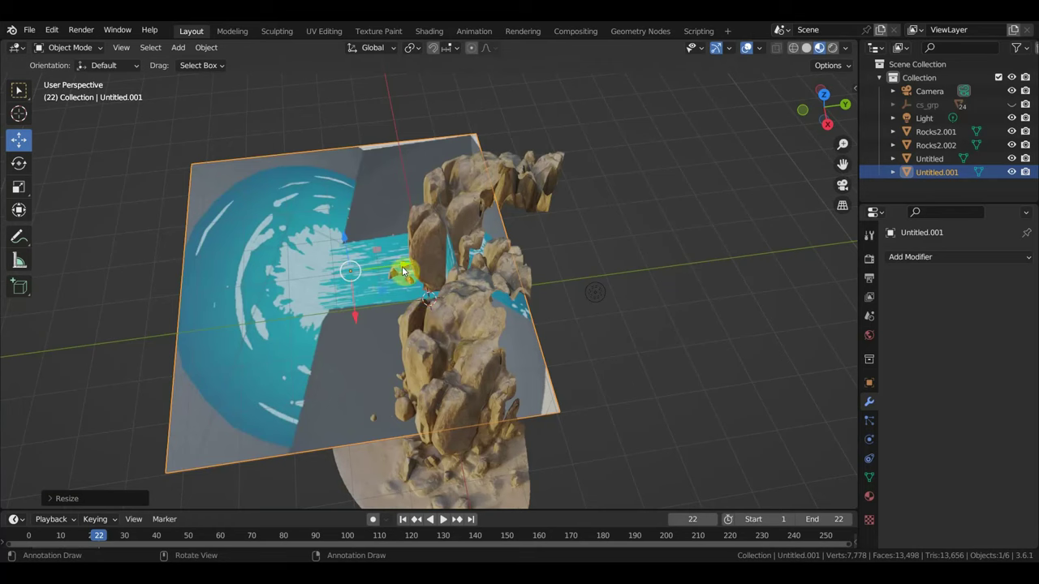
# Step: Slide the flat Untitled.001 pool plane beneath the waterfall's base
pyautogui.press('g')
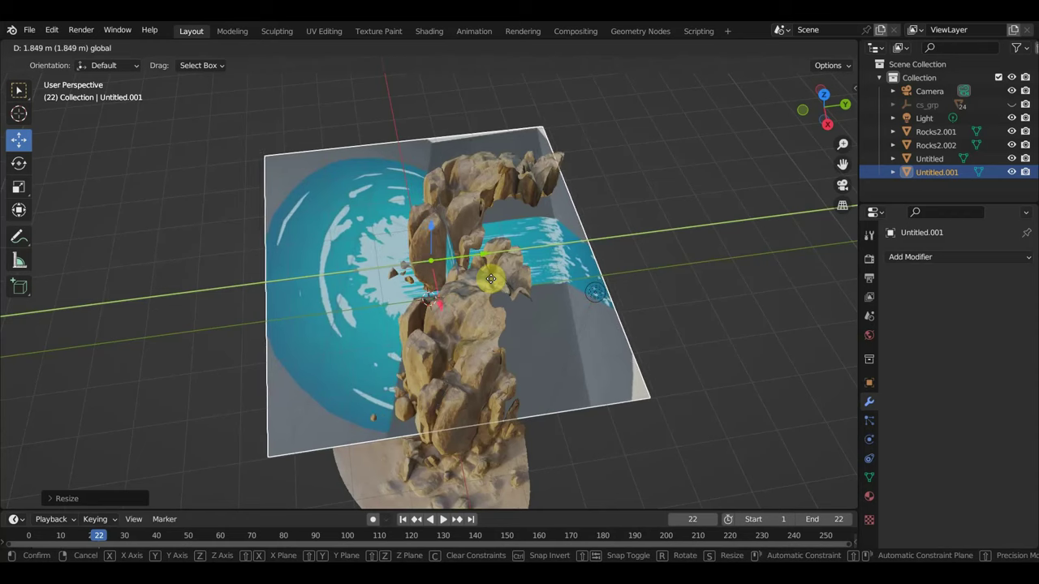
pyautogui.click(491, 278)
pyautogui.moveTo(495, 292)
pyautogui.mouseDown(button='middle')
pyautogui.moveTo(649, 239)
pyautogui.moveTo(622, 250)
pyautogui.mouseUp(button='middle')
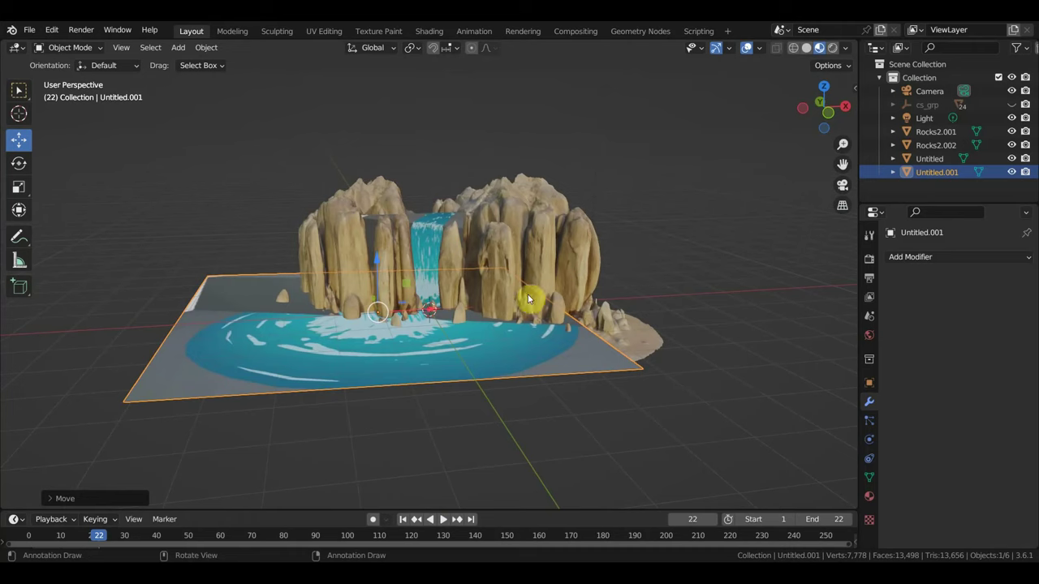
pyautogui.moveTo(431, 311); pyautogui.dragTo(479, 317)
pyautogui.scroll(1, 549, 342)
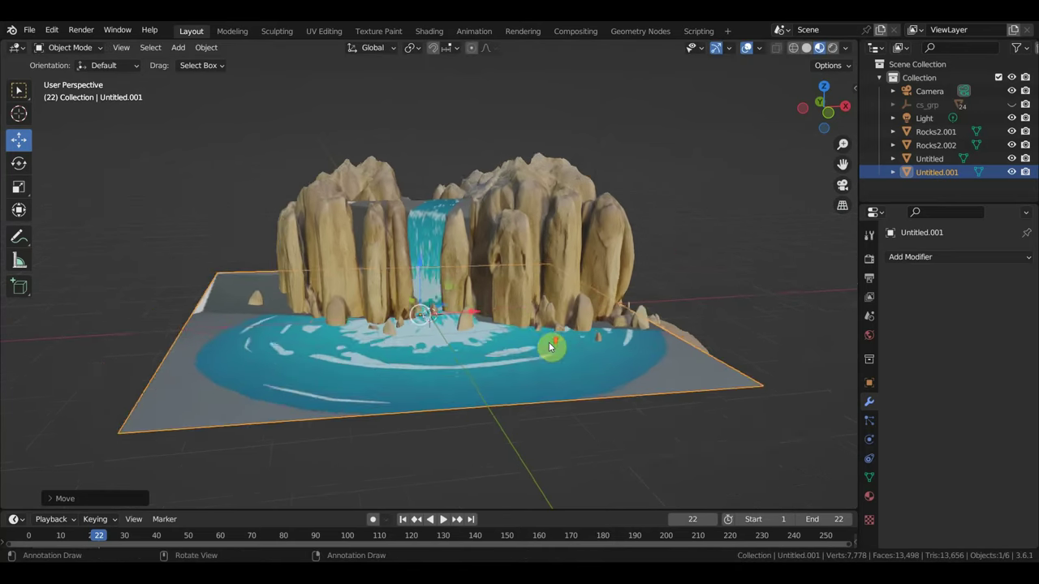
pyautogui.scroll(2, 560, 337)
pyautogui.moveTo(457, 359); pyautogui.dragTo(191, 354, button='middle')
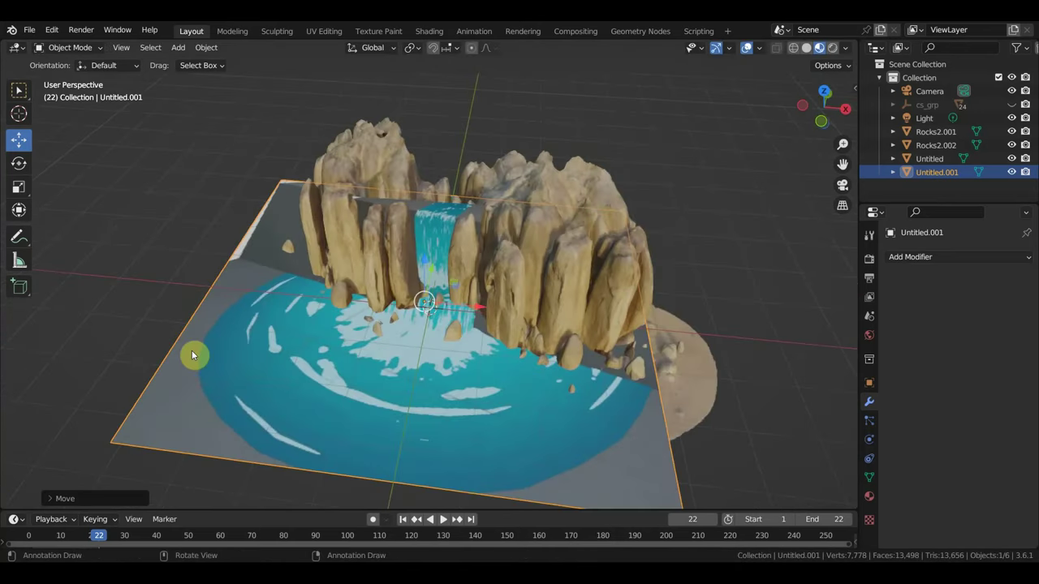
# Step: Play the waterfall and pool animation twice while orbiting, stopping at frame 92
pyautogui.press('space')
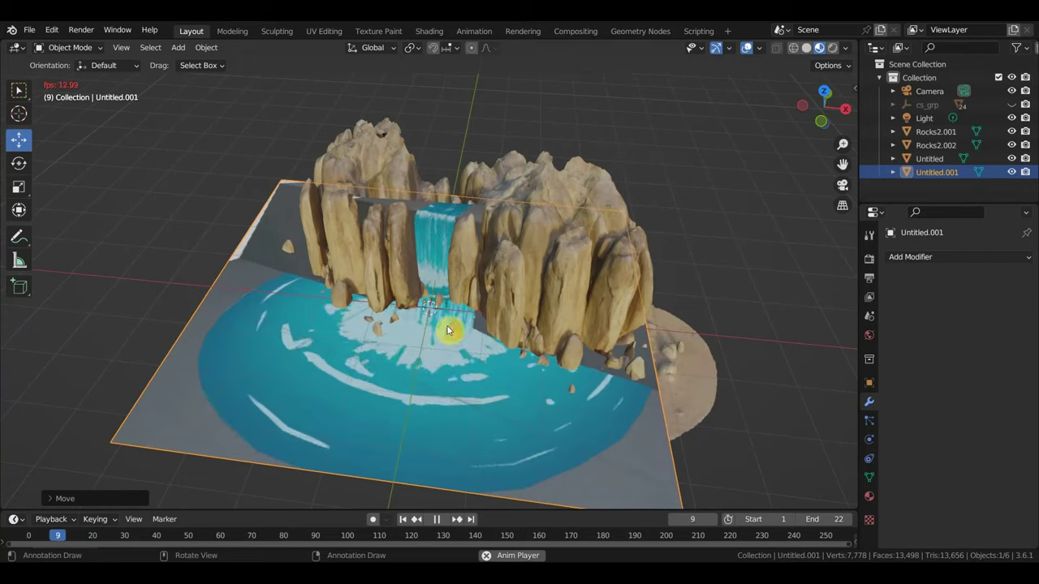
pyautogui.scroll(1, 487, 328)
pyautogui.moveTo(574, 320)
pyautogui.mouseDown(button='middle')
pyautogui.moveTo(598, 295)
pyautogui.moveTo(559, 471)
pyautogui.mouseUp(button='middle')
pyautogui.press('space')
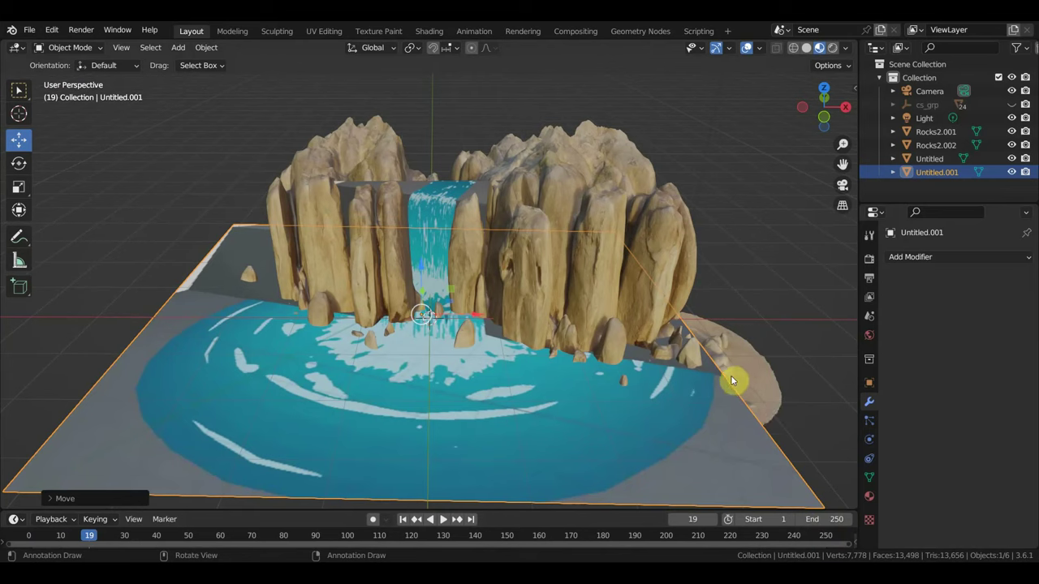
pyautogui.press('space')
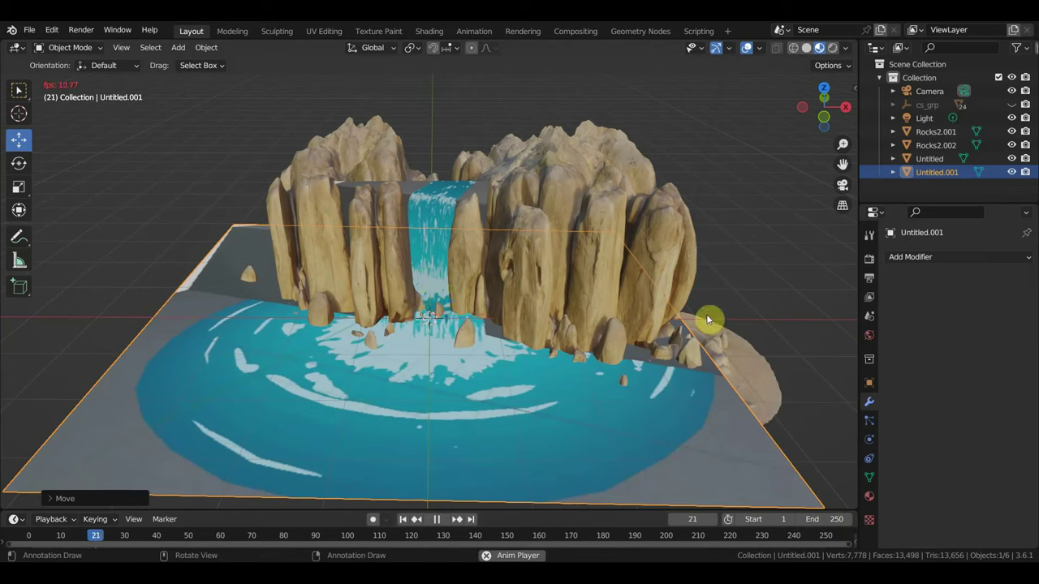
pyautogui.moveTo(706, 333); pyautogui.dragTo(687, 327, button='middle')
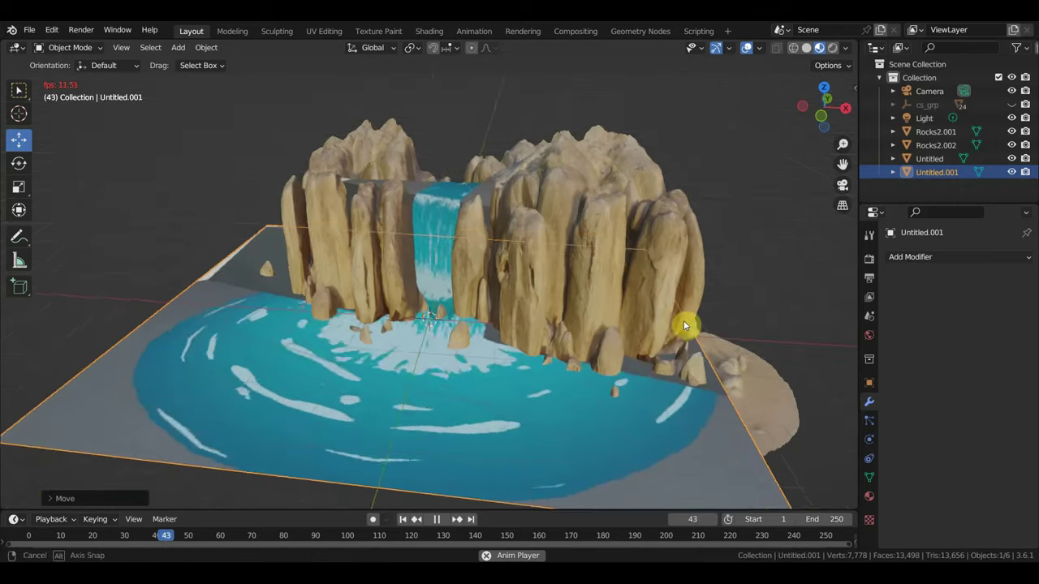
pyautogui.scroll(3, 682, 325)
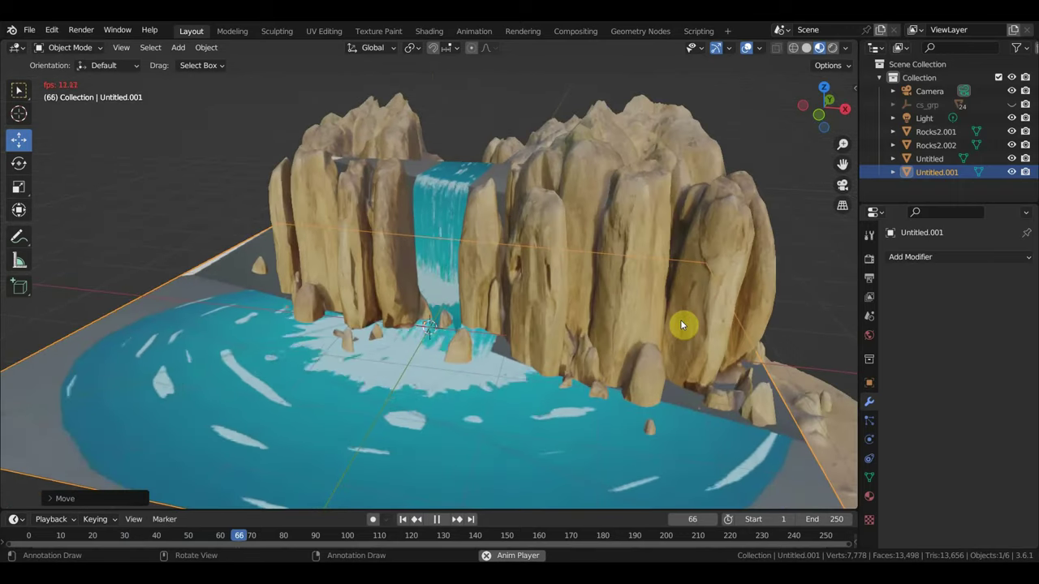
pyautogui.scroll(-2, 687, 323)
pyautogui.scroll(-2, 698, 347)
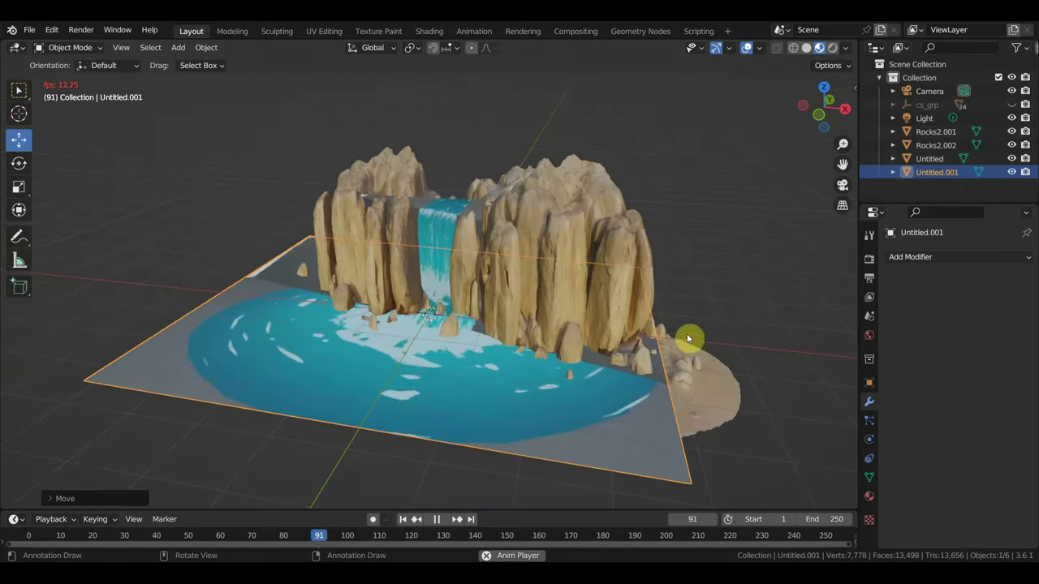
pyautogui.press('space')
# Step: Duplicate the right-hand rock cluster Rocks2.001 and place the copy left of the pool
pyautogui.click(560, 274)
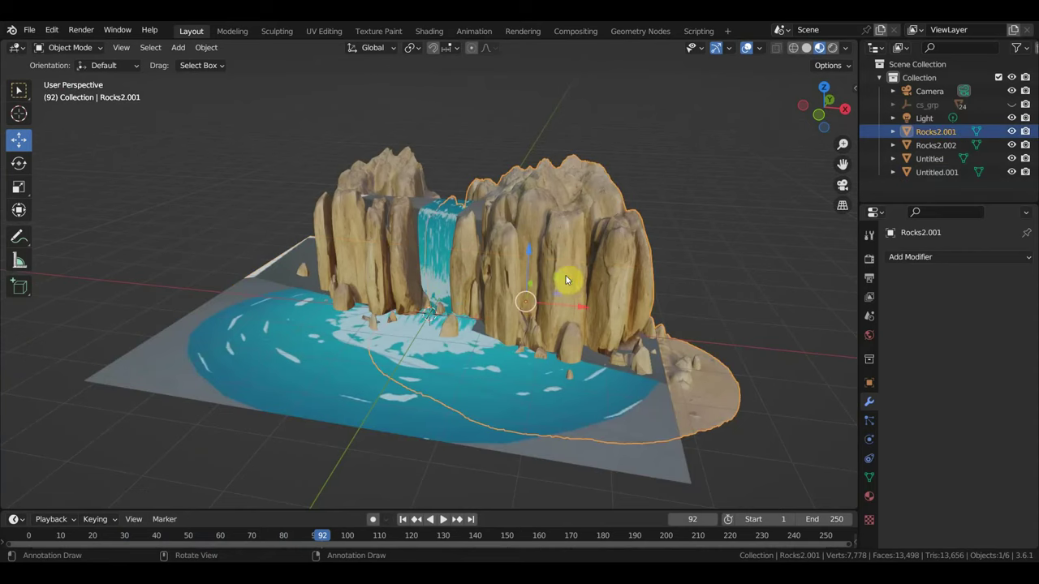
pyautogui.scroll(-3, 657, 297)
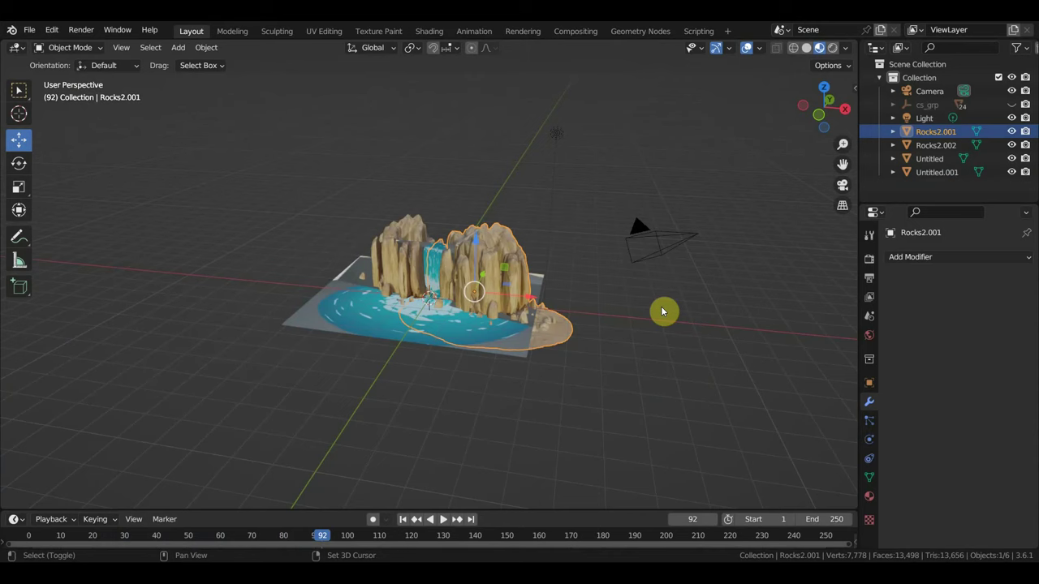
pyautogui.hotkey('shift', 'd')
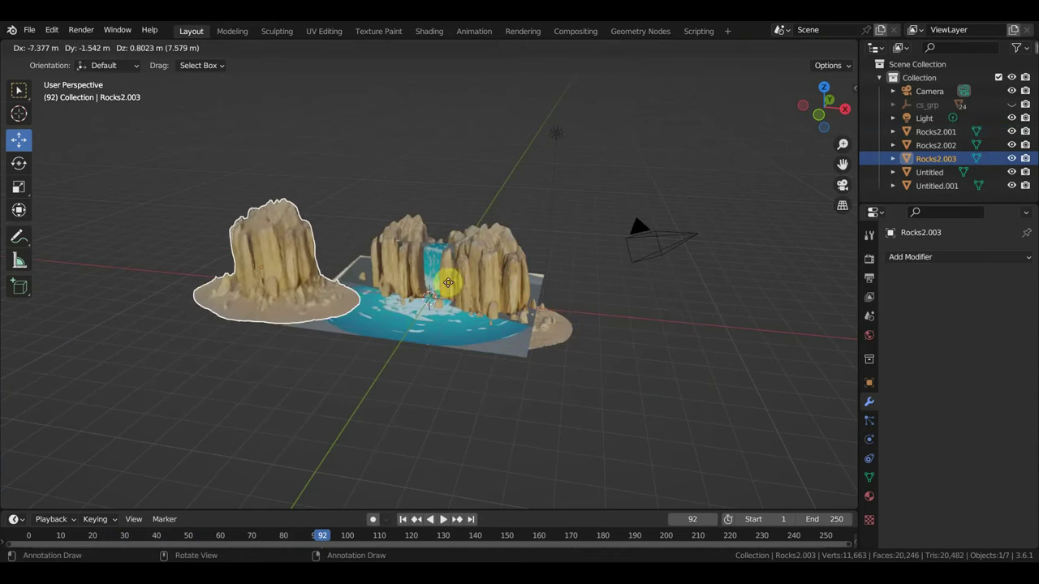
pyautogui.click(493, 293)
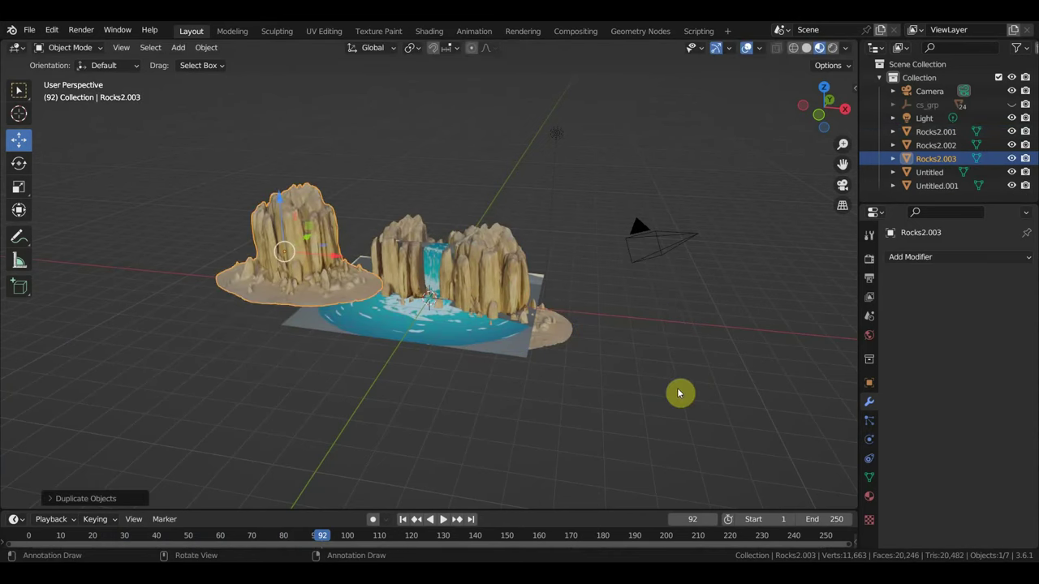
pyautogui.moveTo(274, 186)
pyautogui.mouseDown(button='middle')
pyautogui.moveTo(410, 187)
pyautogui.moveTo(2, 136)
pyautogui.mouseUp(button='middle')
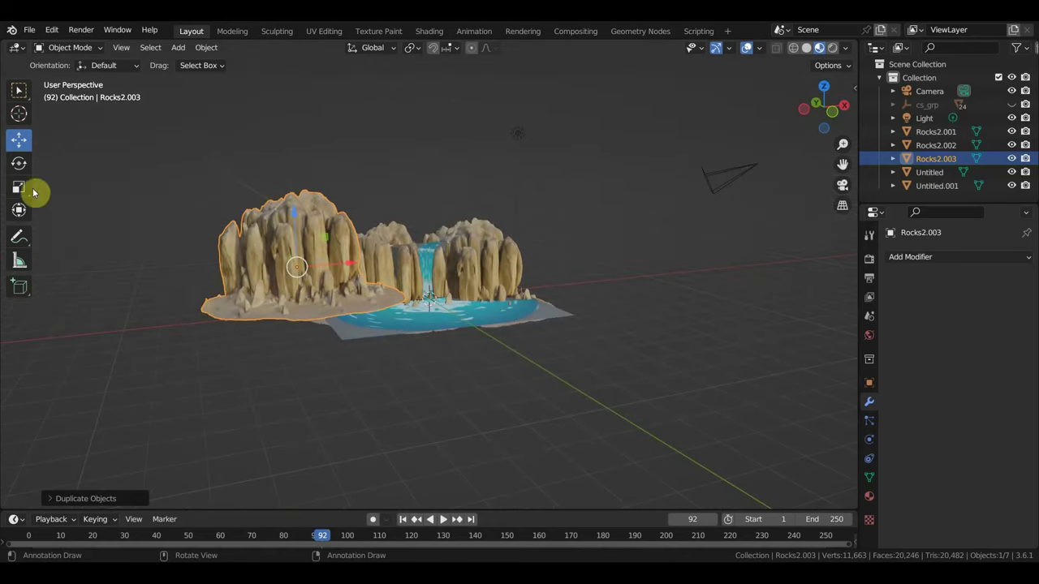
# Step: Squash, lower and then enlarge the copied rock cluster using the transform gizmo
pyautogui.click(18, 210)
pyautogui.scroll(3, 244, 252)
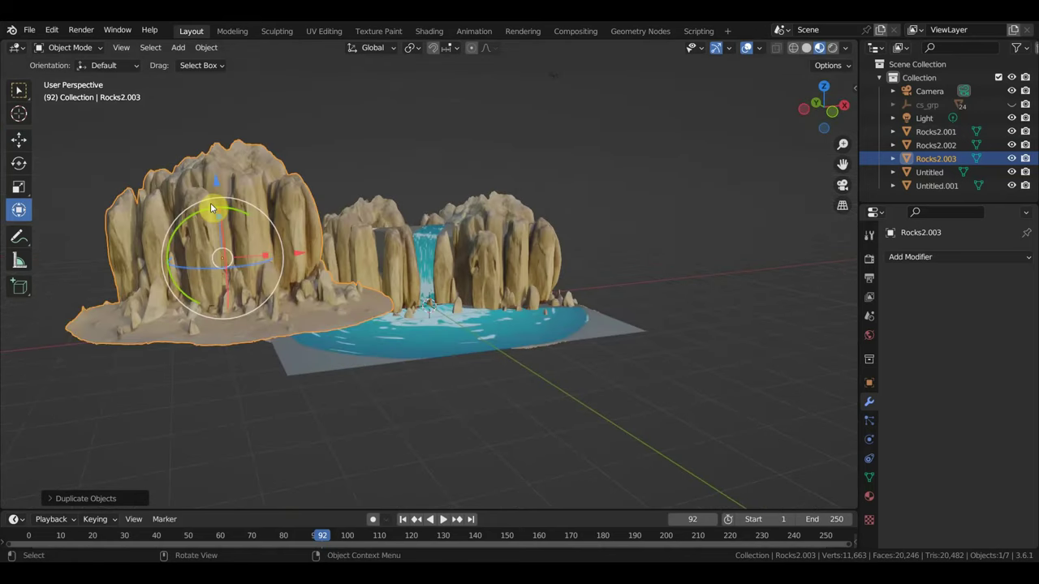
pyautogui.moveTo(220, 218); pyautogui.dragTo(232, 233)
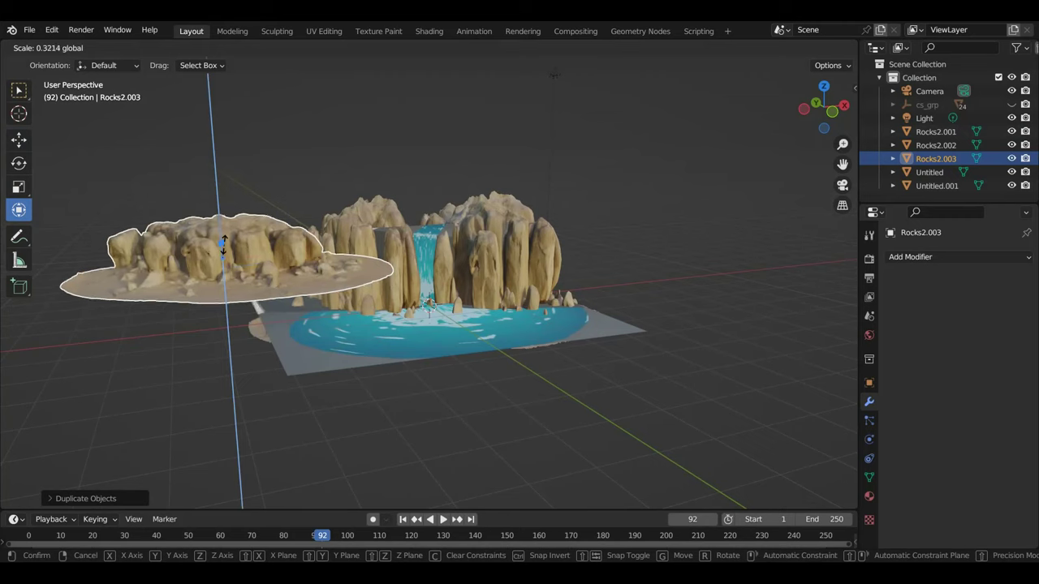
pyautogui.moveTo(217, 183); pyautogui.dragTo(227, 256)
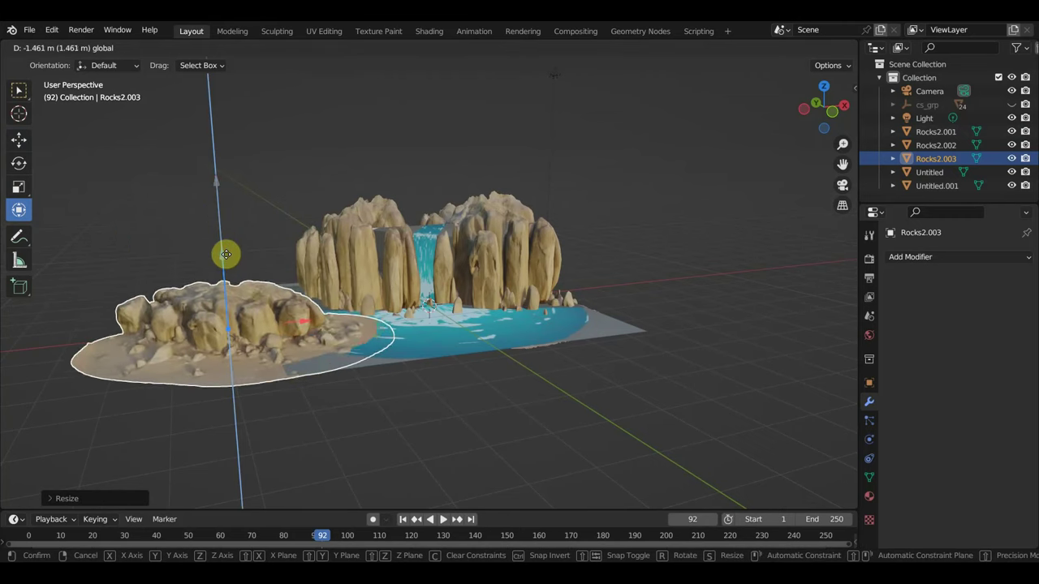
pyautogui.moveTo(227, 255); pyautogui.dragTo(224, 255)
pyautogui.moveTo(308, 260); pyautogui.dragTo(287, 297, button='middle')
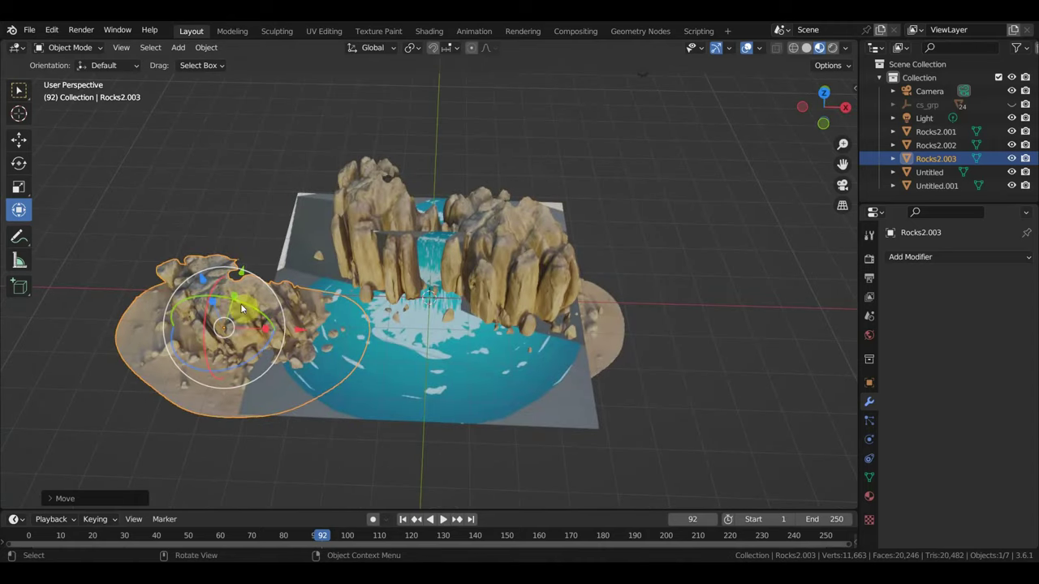
pyautogui.moveTo(237, 297)
pyautogui.mouseDown()
pyautogui.moveTo(250, 261)
pyautogui.moveTo(251, 271)
pyautogui.mouseUp()
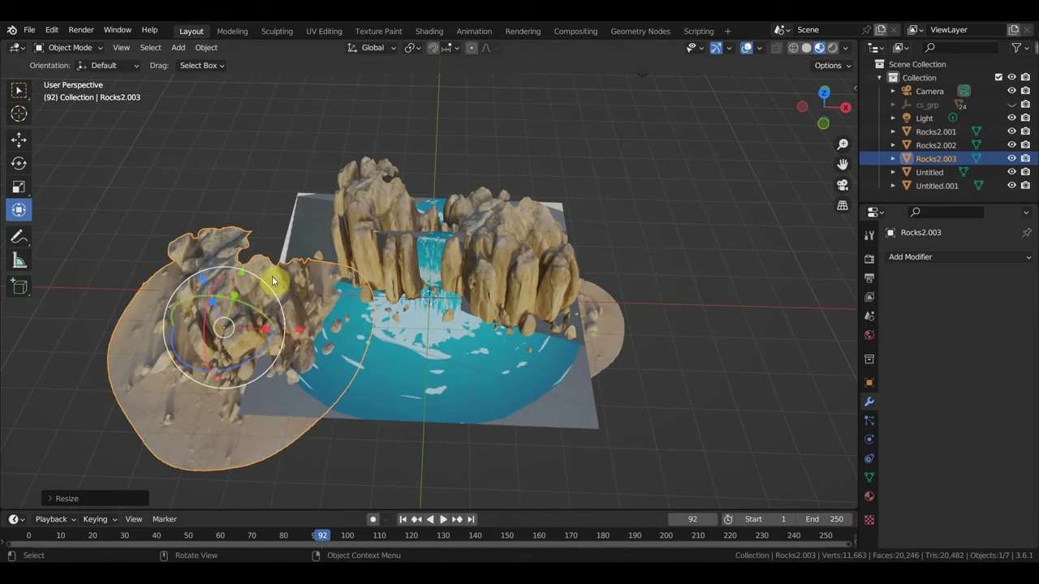
# Step: Move Rocks2.003 up and back down beside the pool, checking from a low side view
pyautogui.press('g')
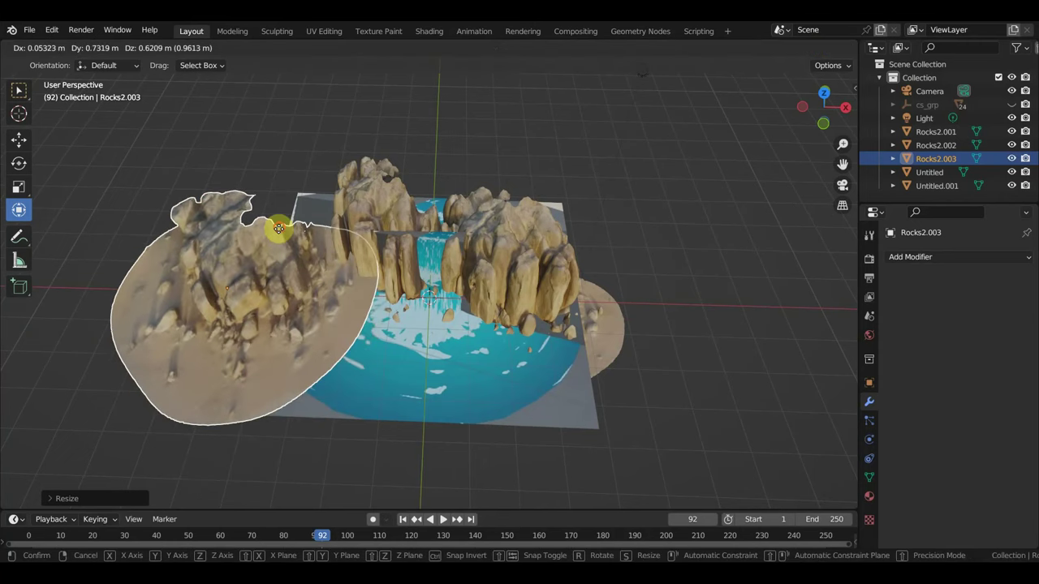
pyautogui.click(331, 248)
pyautogui.moveTo(331, 247); pyautogui.dragTo(366, 185, button='middle')
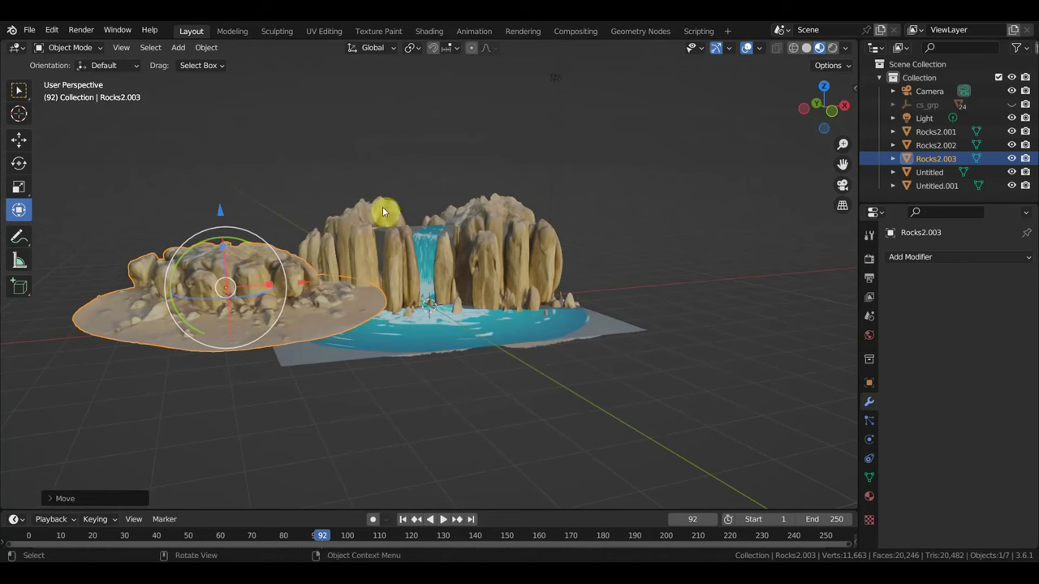
pyautogui.press('g')
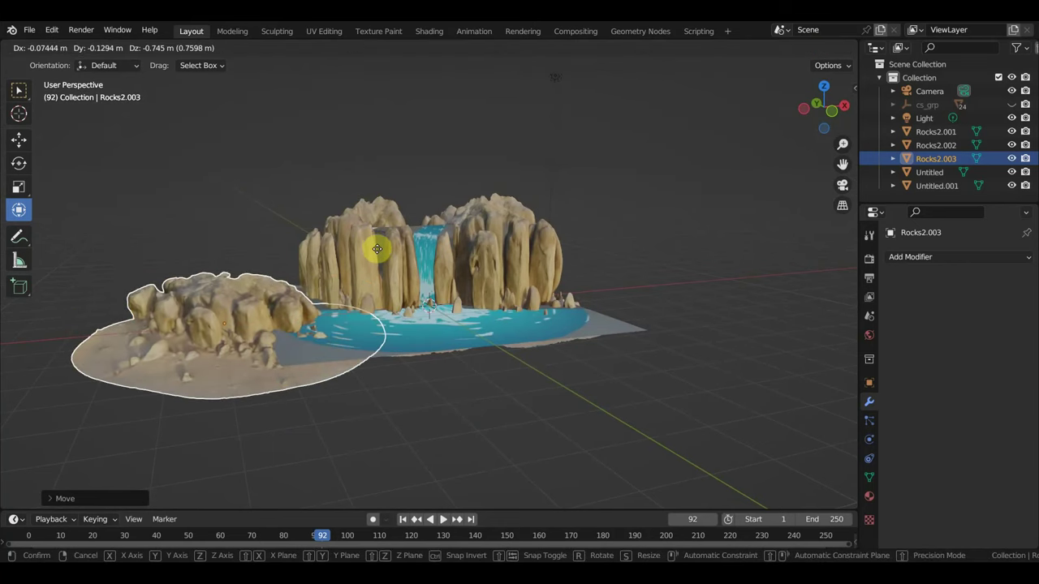
pyautogui.click(376, 243)
pyautogui.moveTo(376, 245); pyautogui.dragTo(314, 260, button='middle')
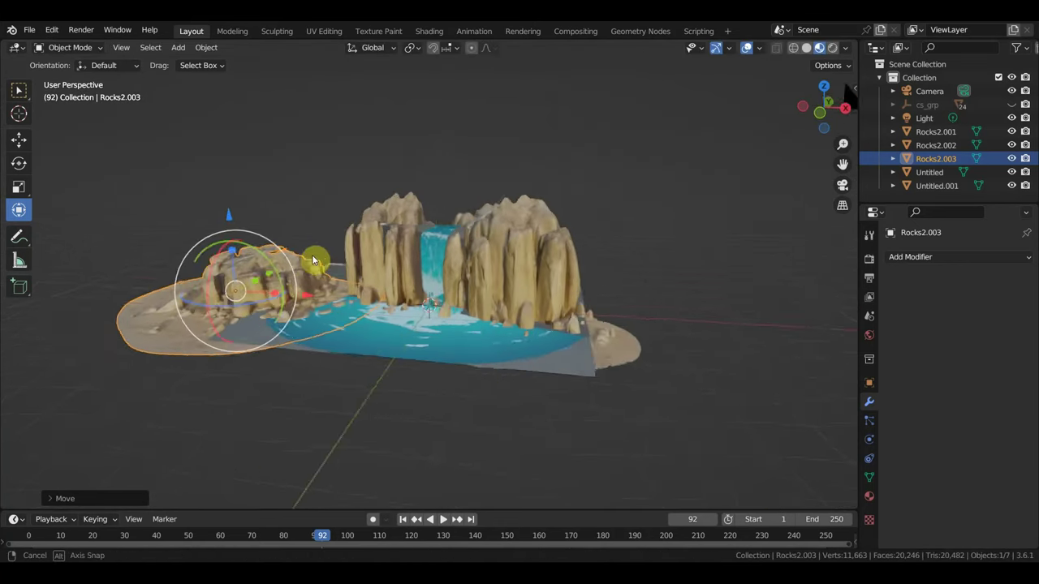
# Step: Fine-tune Rocks2.003's position along the pool's left edge and check it from top view
pyautogui.press('g')
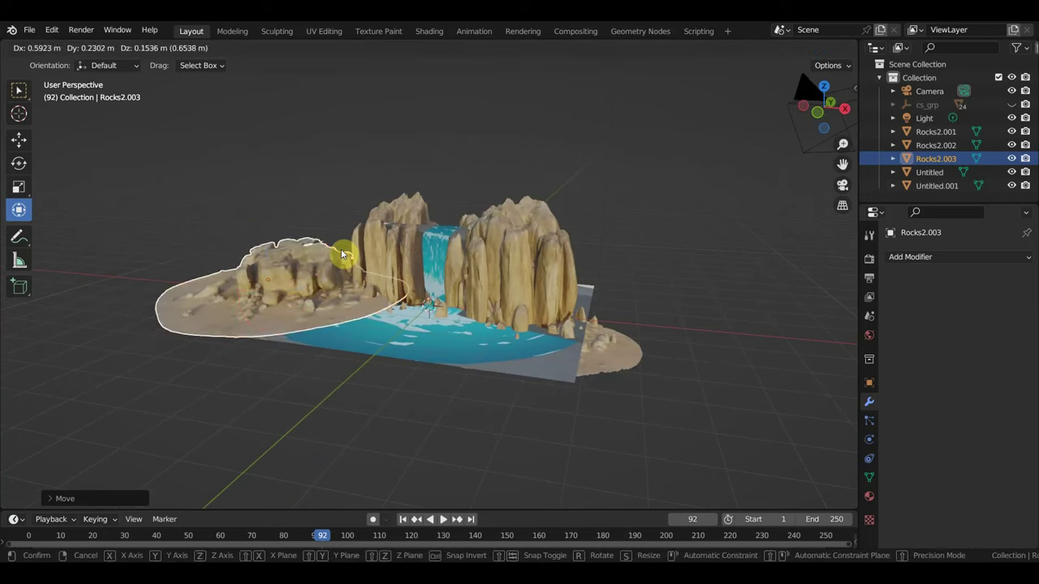
pyautogui.click(341, 254)
pyautogui.moveTo(366, 278); pyautogui.dragTo(452, 271, button='middle')
pyautogui.press('g')
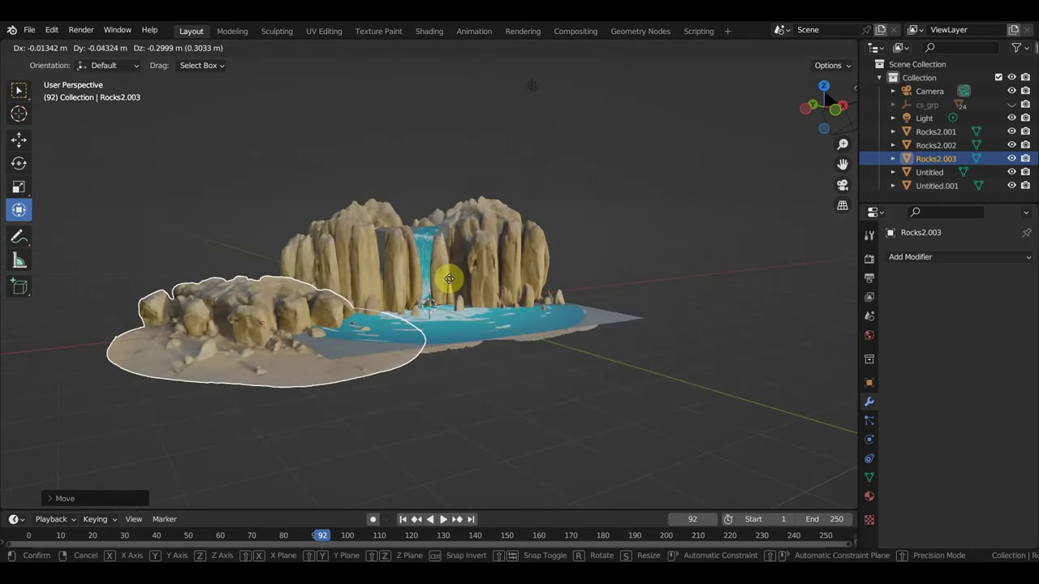
pyautogui.click(440, 278)
pyautogui.moveTo(441, 278)
pyautogui.mouseDown(button='middle')
pyautogui.moveTo(425, 318)
pyautogui.moveTo(432, 292)
pyautogui.mouseUp(button='middle')
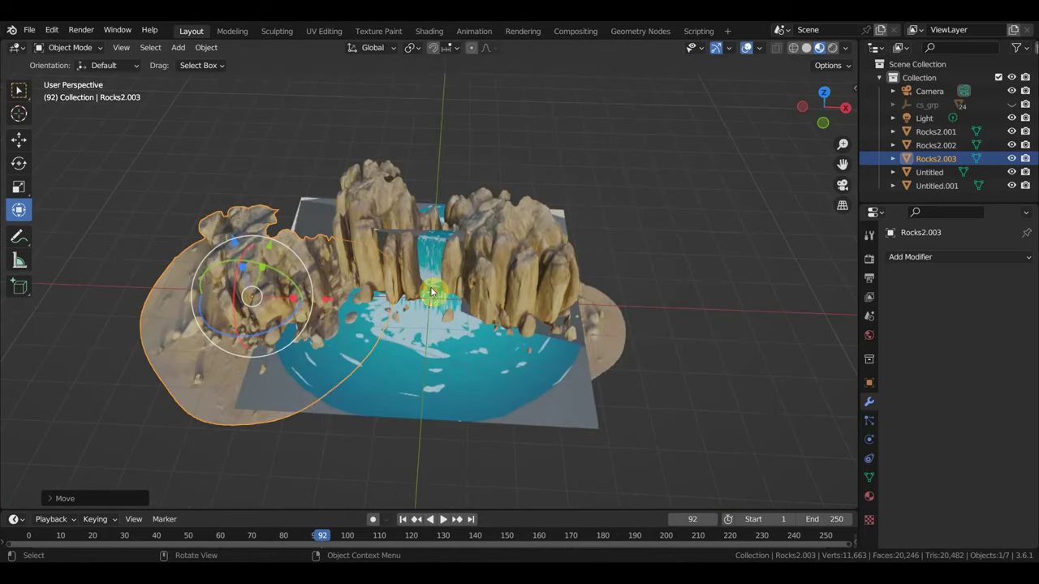
pyautogui.press('KP_7')
pyautogui.scroll(-3, 446, 298)
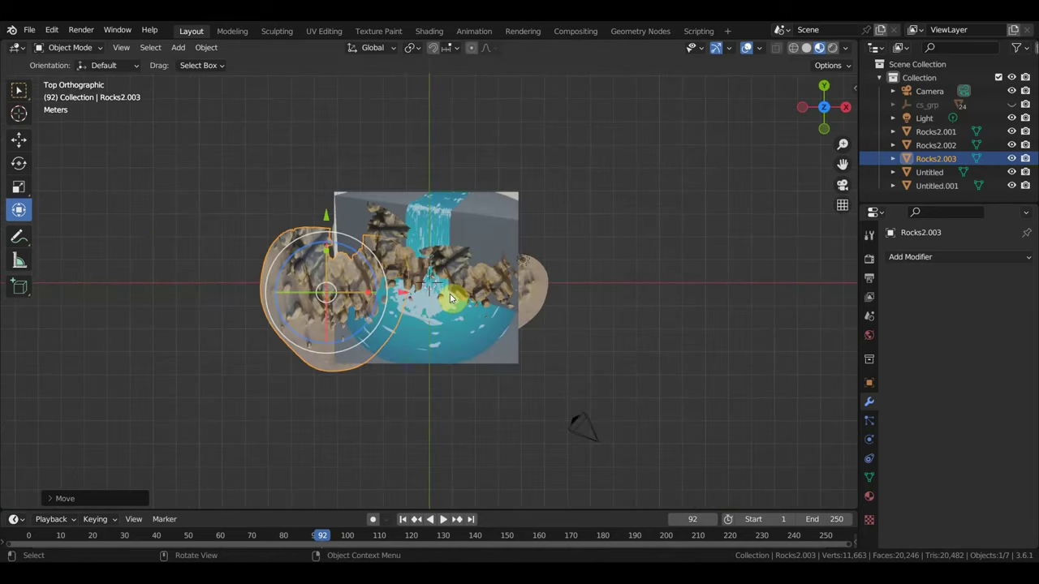
# Step: Duplicate the left rock cluster as Rocks2.004 and place it on the pool's right side
pyautogui.hotkey('shift', 'd')
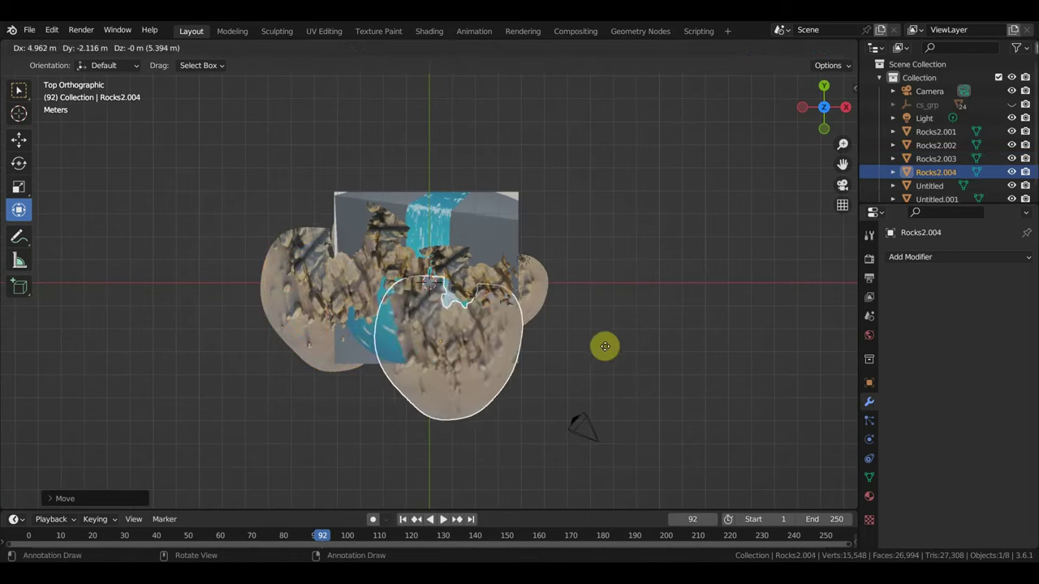
pyautogui.click(646, 338)
pyautogui.moveTo(647, 338)
pyautogui.mouseDown(button='middle')
pyautogui.moveTo(656, 346)
pyautogui.moveTo(656, 300)
pyautogui.moveTo(596, 260)
pyautogui.mouseUp(button='middle')
pyautogui.scroll(2, 541, 233)
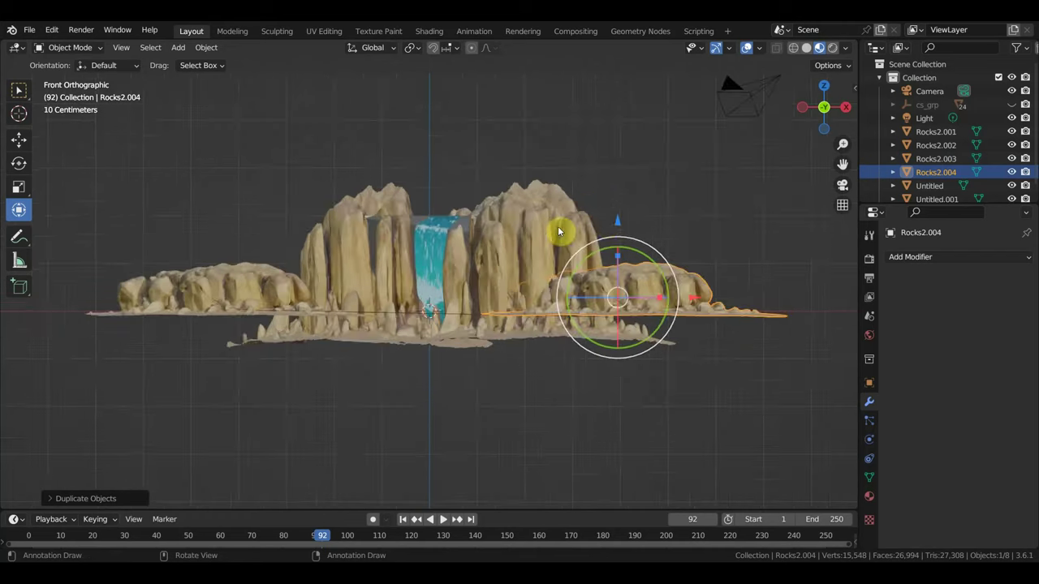
# Step: Lower Rocks2.004 along Z, then reselect the left cluster Rocks2.003
pyautogui.press('g')
pyautogui.press('z')
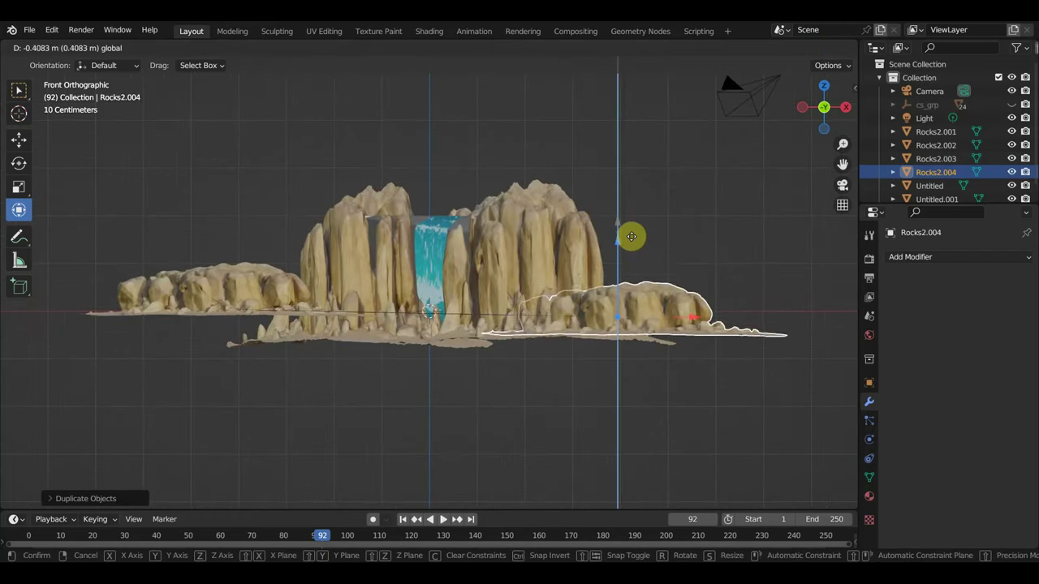
pyautogui.click(628, 236)
pyautogui.moveTo(627, 236); pyautogui.dragTo(640, 315, button='middle')
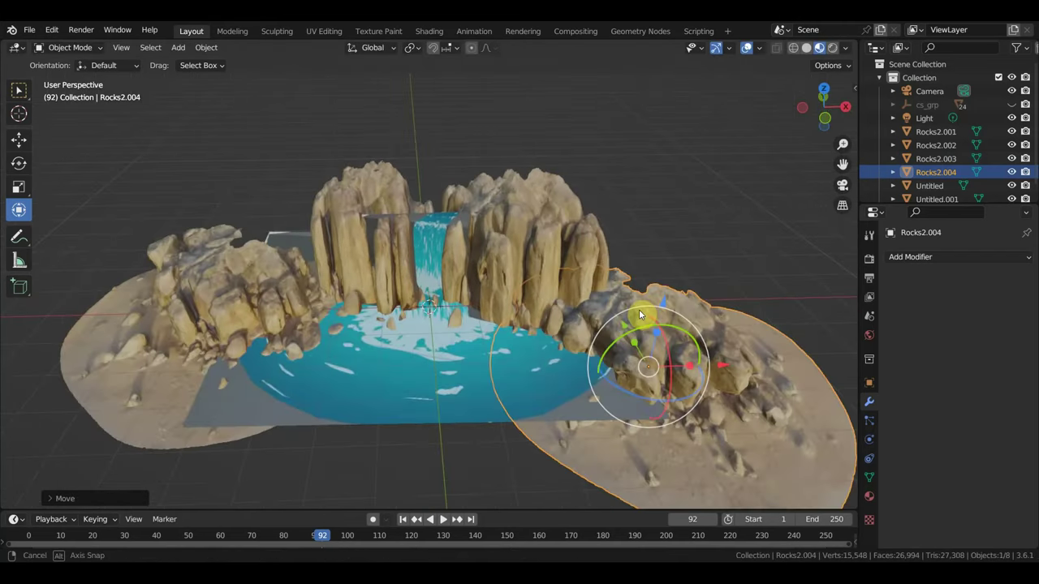
pyautogui.scroll(-2, 643, 311)
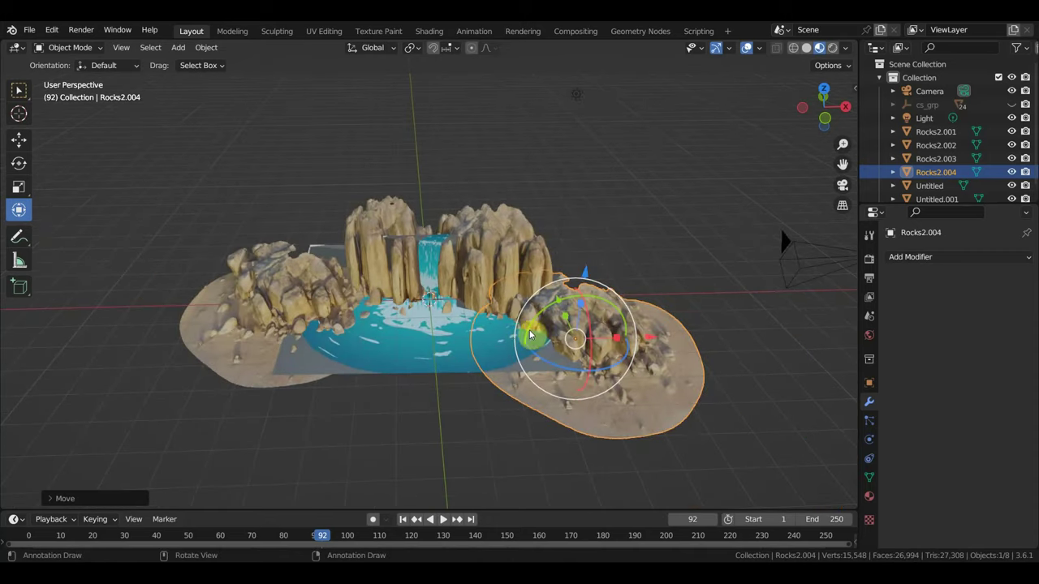
pyautogui.moveTo(493, 369)
pyautogui.mouseDown(button='middle')
pyautogui.moveTo(455, 413)
pyautogui.moveTo(425, 424)
pyautogui.moveTo(362, 389)
pyautogui.moveTo(406, 358)
pyautogui.mouseUp(button='middle')
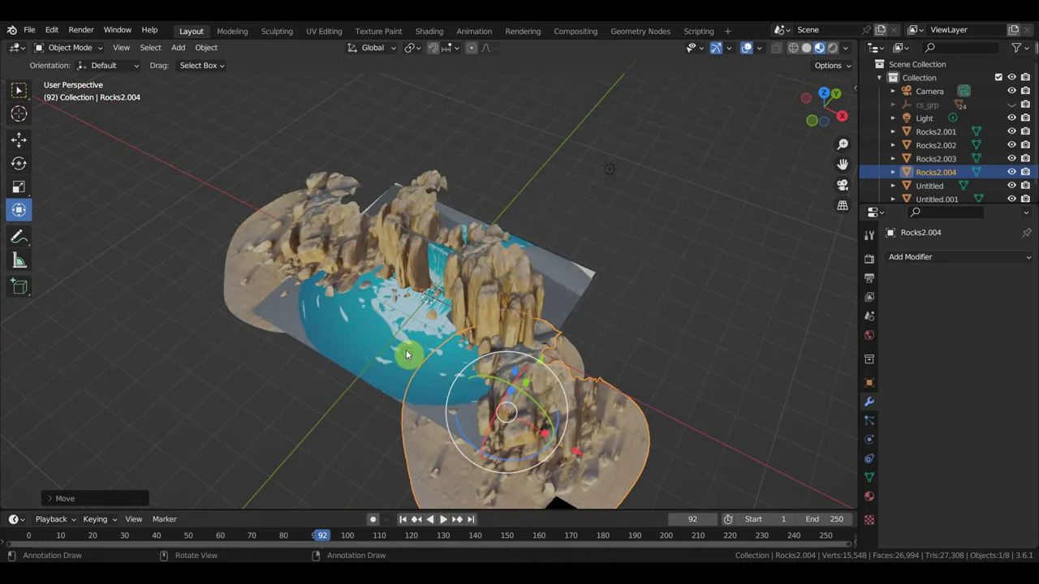
pyautogui.click(323, 254)
# Step: Duplicate Rocks2.003, shrink the copy and move it to the pool's front-left
pyautogui.hotkey('shift', 'd')
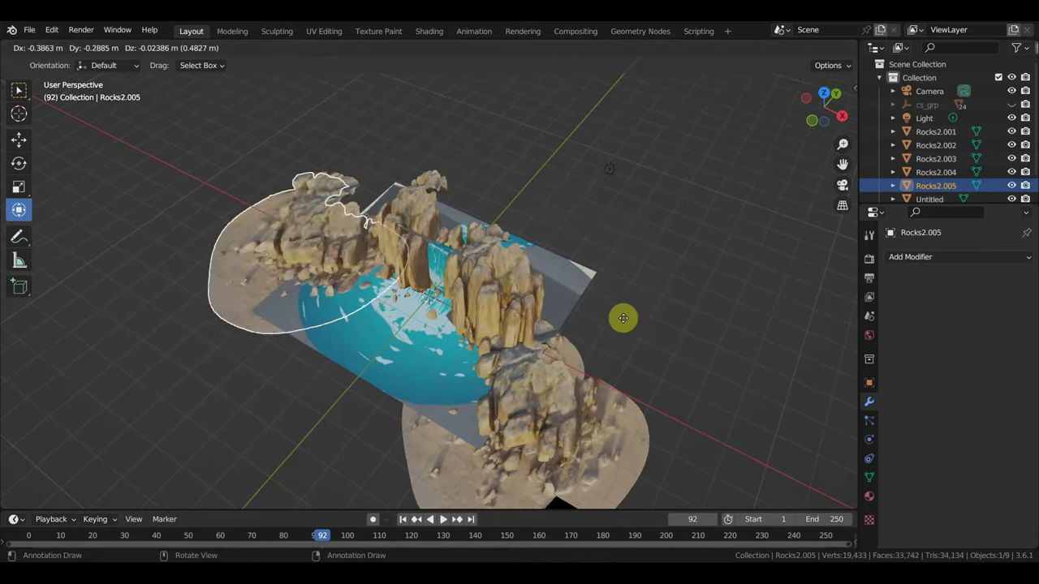
pyautogui.click(592, 340)
pyautogui.press('s')
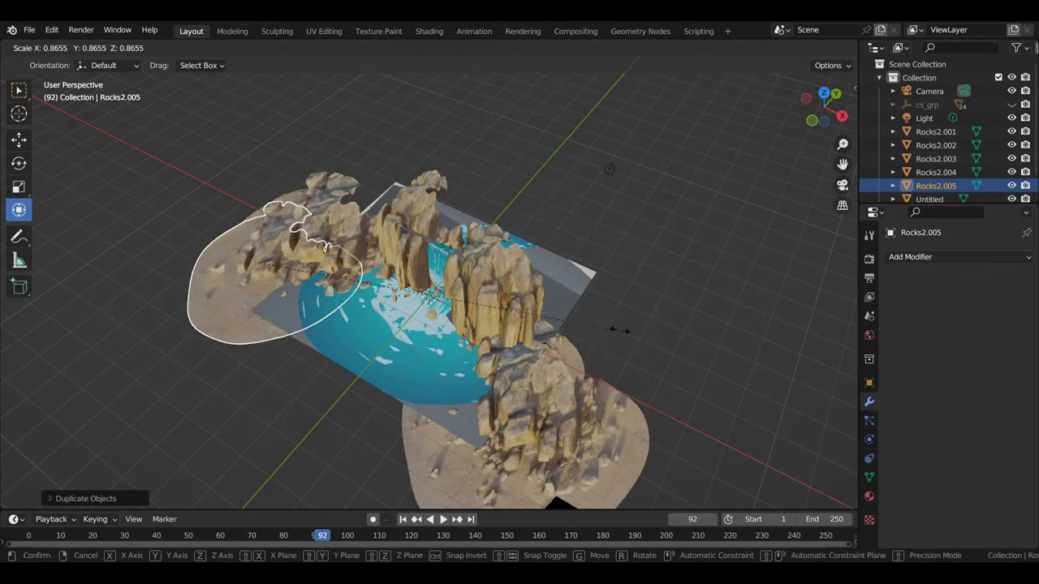
pyautogui.click(455, 285)
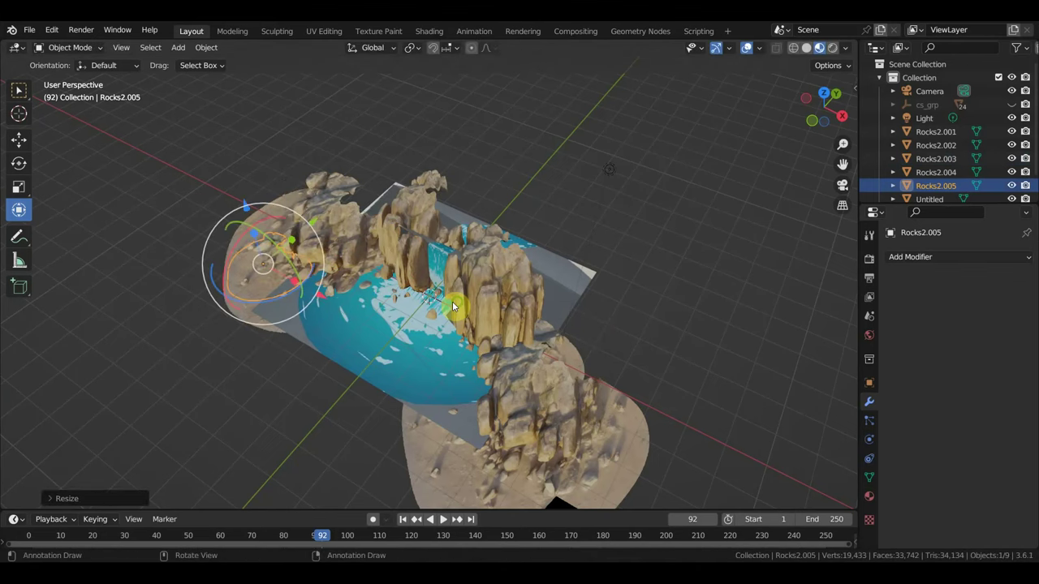
pyautogui.moveTo(454, 285)
pyautogui.mouseDown(button='middle')
pyautogui.moveTo(565, 267)
pyautogui.moveTo(594, 248)
pyautogui.mouseUp(button='middle')
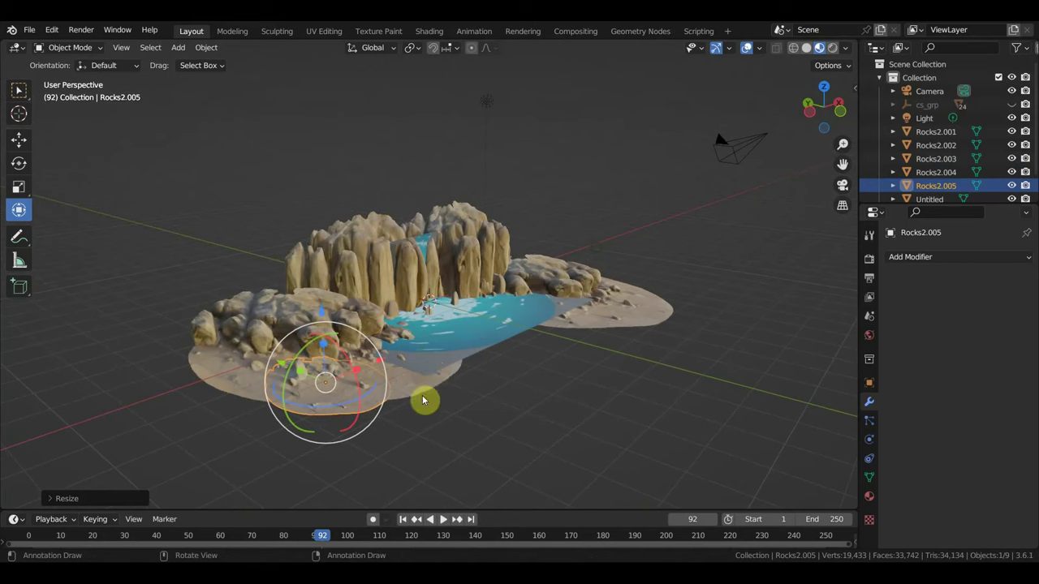
pyautogui.press('g')
pyautogui.click(511, 375)
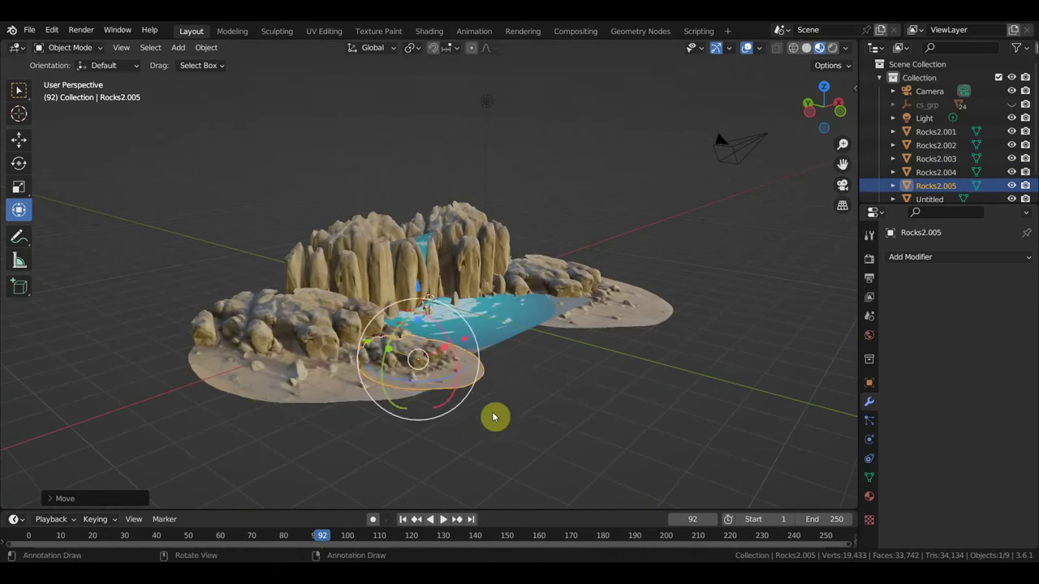
# Step: Enlarge the small rock copy slightly and lower it along Z
pyautogui.moveTo(492, 417)
pyautogui.mouseDown(button='middle')
pyautogui.moveTo(477, 433)
pyautogui.moveTo(454, 428)
pyautogui.mouseUp(button='middle')
pyautogui.press('s')
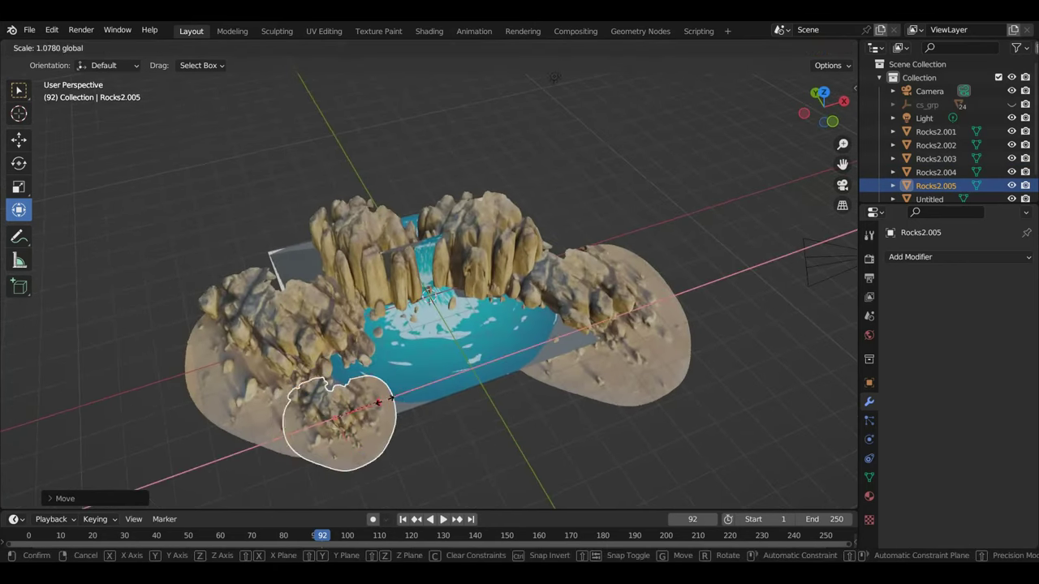
pyautogui.click(410, 400)
pyautogui.moveTo(463, 426); pyautogui.dragTo(405, 375, button='middle')
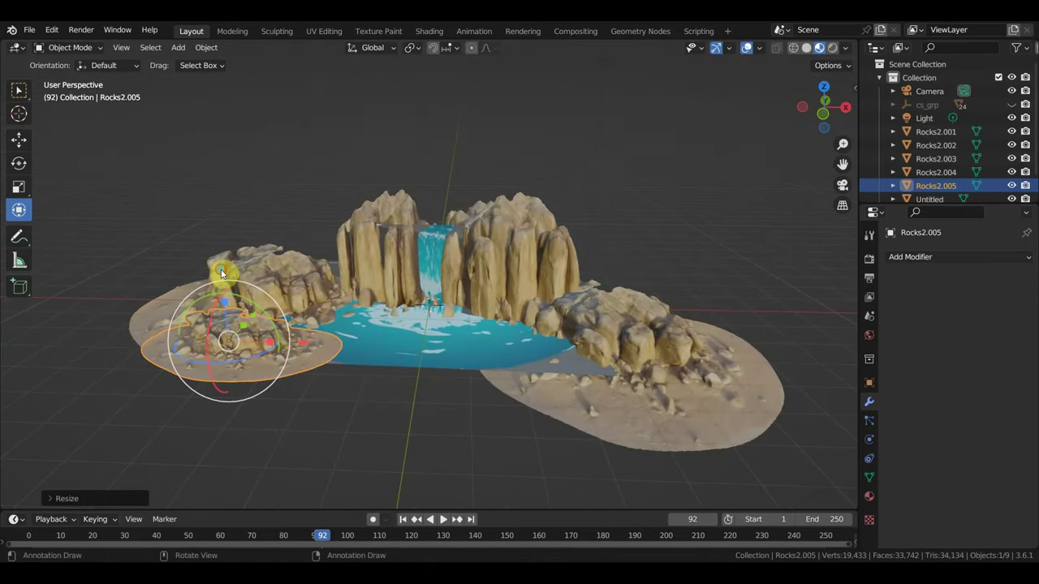
pyautogui.press('g')
pyautogui.press('z')
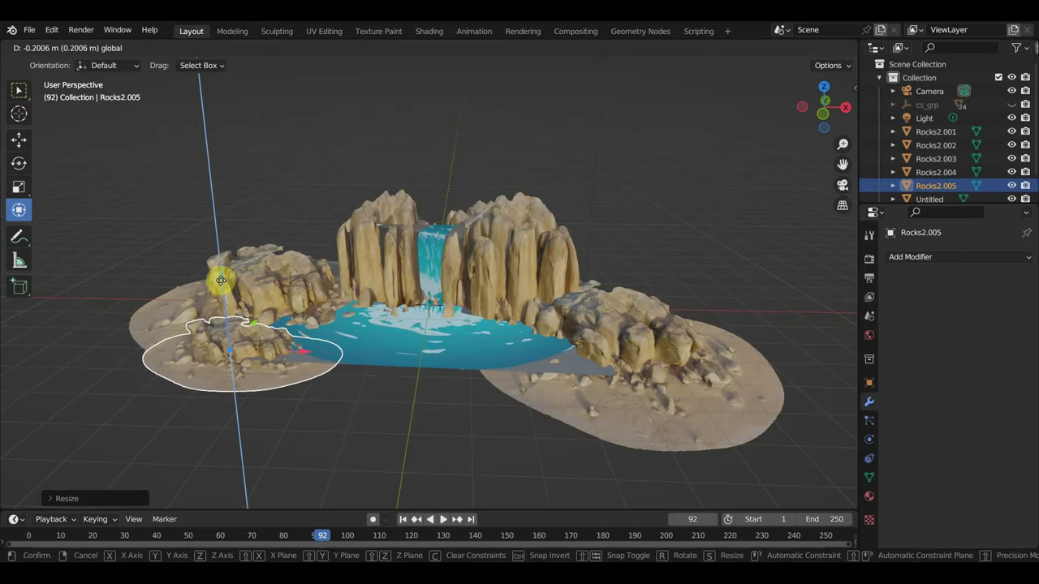
pyautogui.click(218, 279)
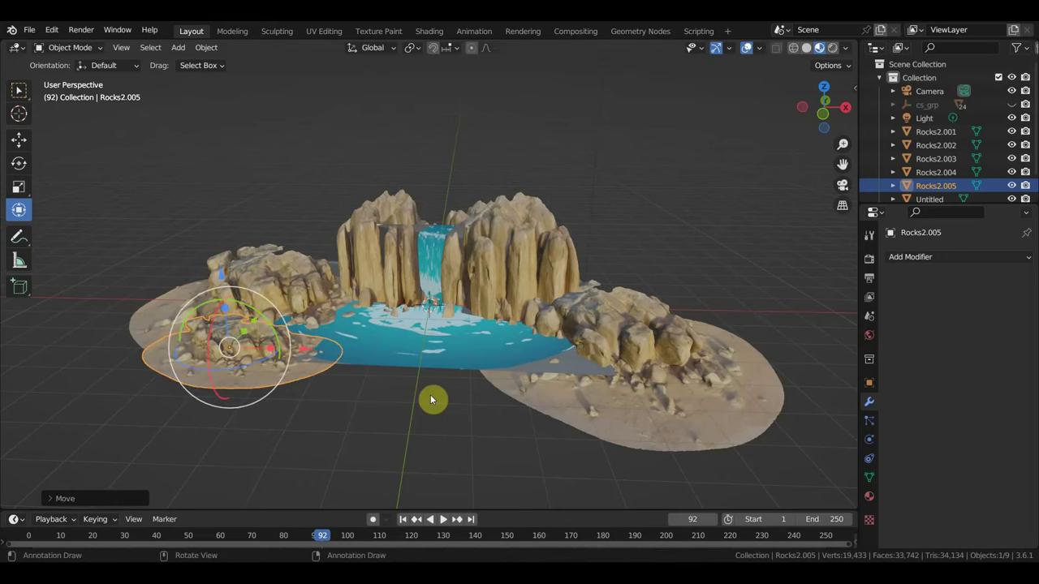
# Step: Orbit and zoom around the pool to inspect the rock clusters
pyautogui.moveTo(430, 399); pyautogui.dragTo(468, 460, button='middle')
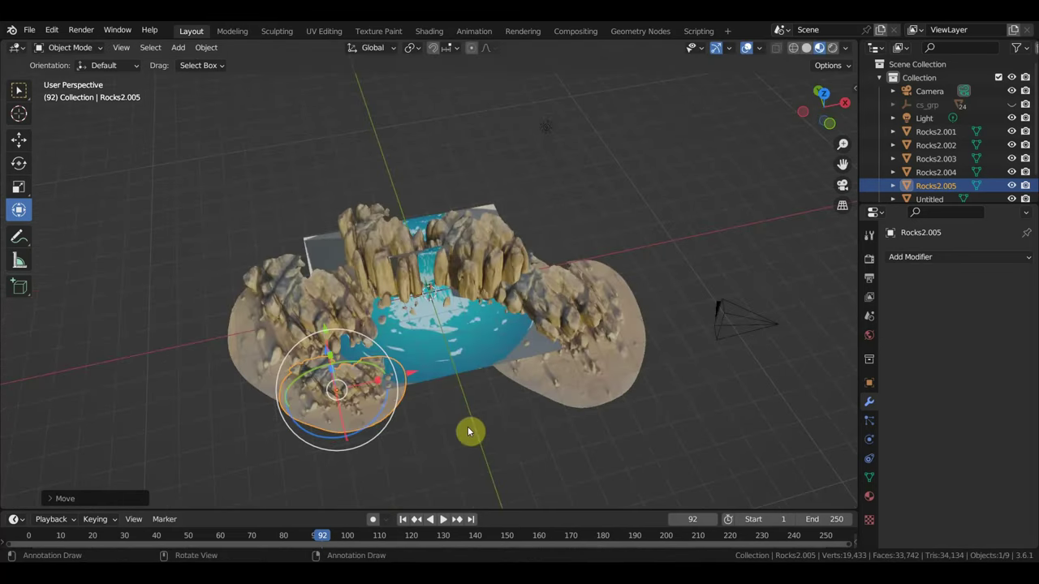
pyautogui.moveTo(441, 388)
pyautogui.mouseDown(button='middle')
pyautogui.moveTo(506, 418)
pyautogui.moveTo(470, 343)
pyautogui.mouseUp(button='middle')
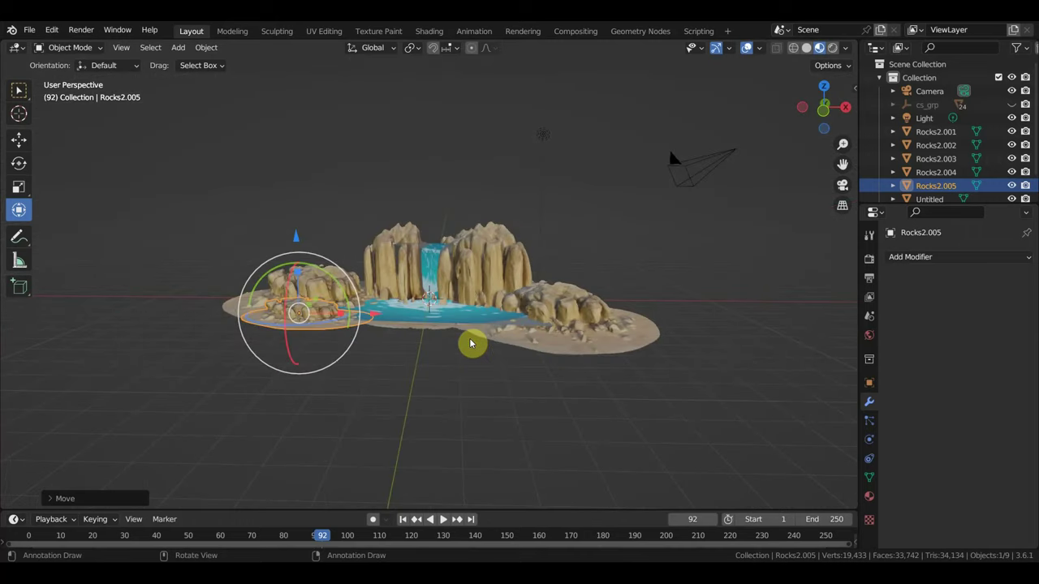
pyautogui.scroll(2, 473, 338)
pyautogui.scroll(2, 475, 339)
pyautogui.scroll(-1, 454, 352)
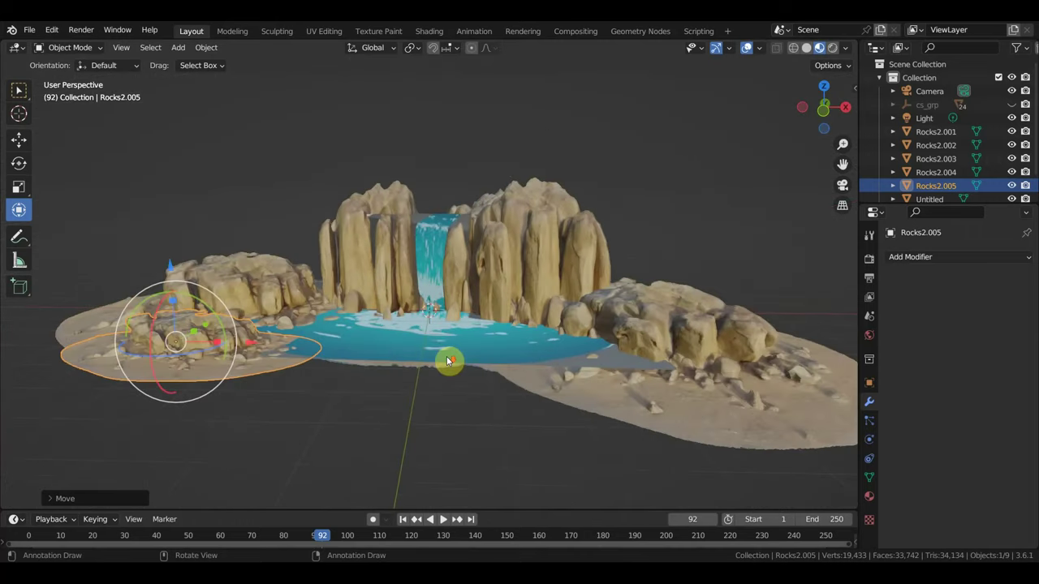
pyautogui.scroll(-1, 447, 359)
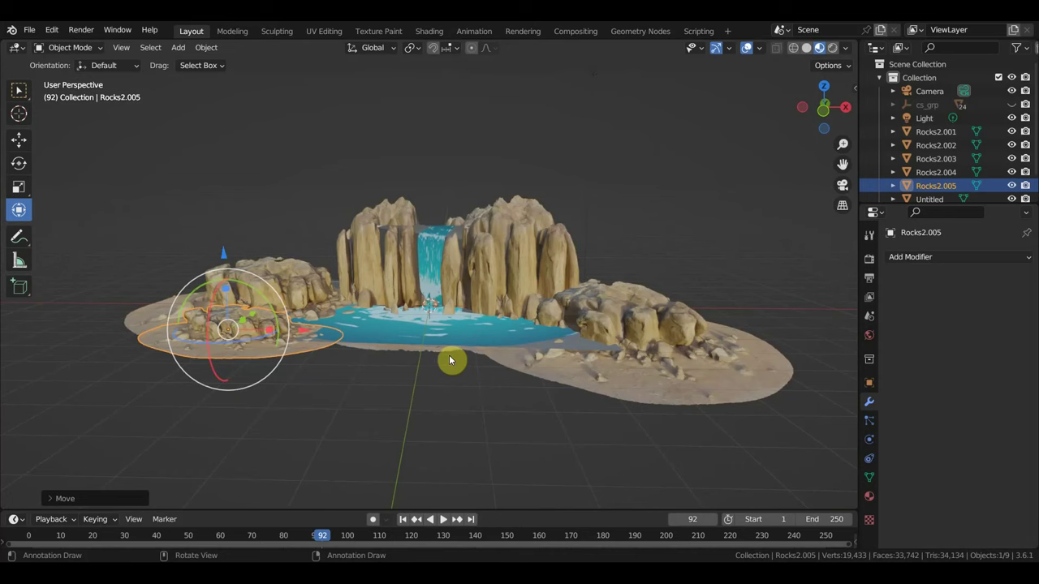
pyautogui.moveTo(496, 354)
pyautogui.mouseDown(button='middle')
pyautogui.moveTo(557, 364)
pyautogui.moveTo(541, 389)
pyautogui.moveTo(495, 373)
pyautogui.moveTo(568, 401)
pyautogui.moveTo(552, 382)
pyautogui.mouseUp(button='middle')
# Step: Select the water plane Untitled.001 and scale it up
pyautogui.click(505, 370)
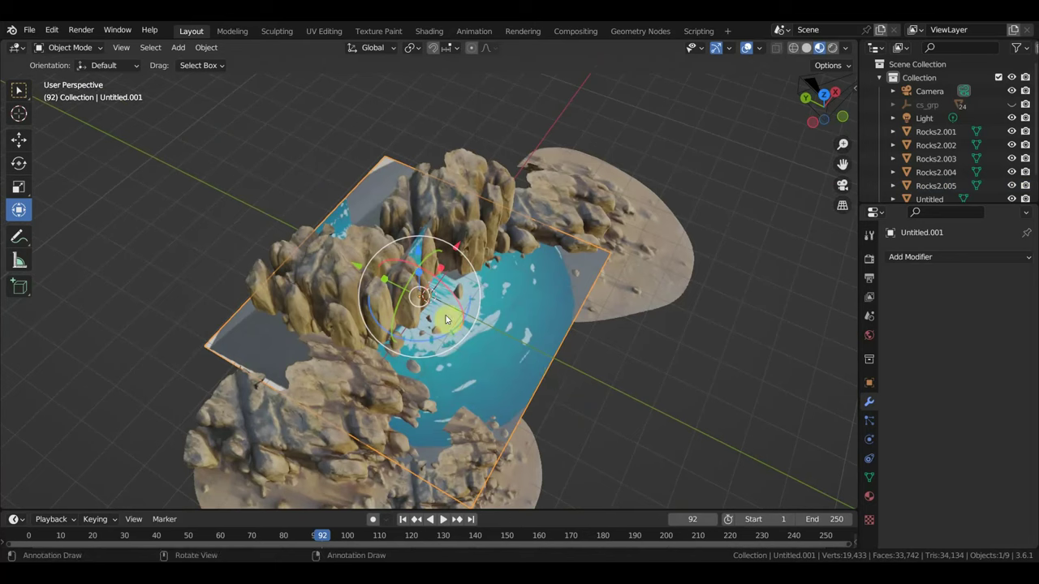
pyautogui.moveTo(373, 277)
pyautogui.mouseDown()
pyautogui.moveTo(318, 261)
pyautogui.moveTo(452, 301)
pyautogui.mouseUp()
pyautogui.moveTo(452, 301); pyautogui.dragTo(378, 262, button='middle')
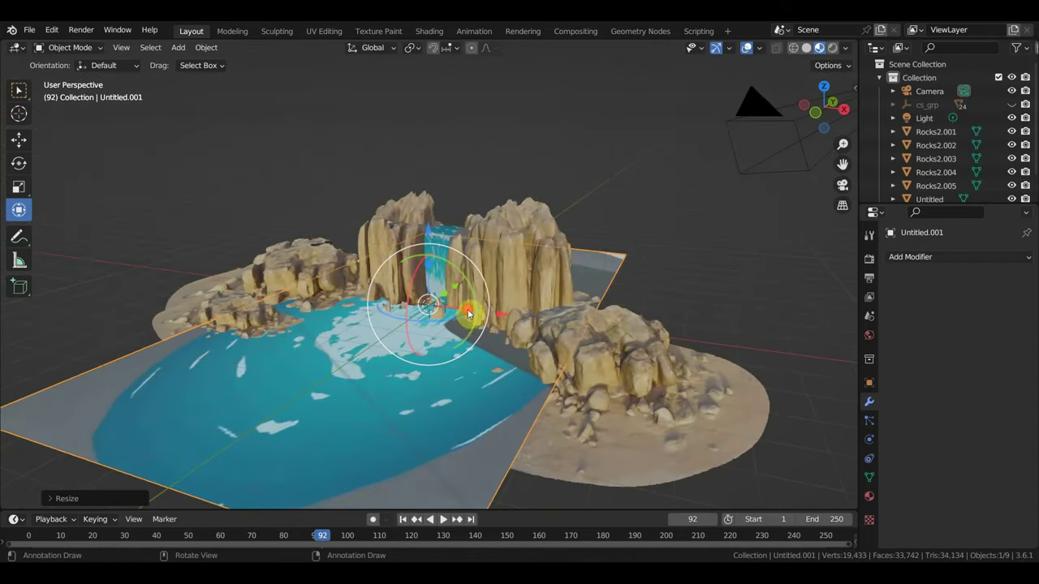
pyautogui.moveTo(468, 313); pyautogui.dragTo(495, 319)
# Step: Orbit to a frontal view of the waterfall and start animation playback
pyautogui.moveTo(542, 328)
pyautogui.mouseDown(button='middle')
pyautogui.moveTo(583, 318)
pyautogui.moveTo(572, 323)
pyautogui.mouseUp(button='middle')
pyautogui.scroll(3, 526, 335)
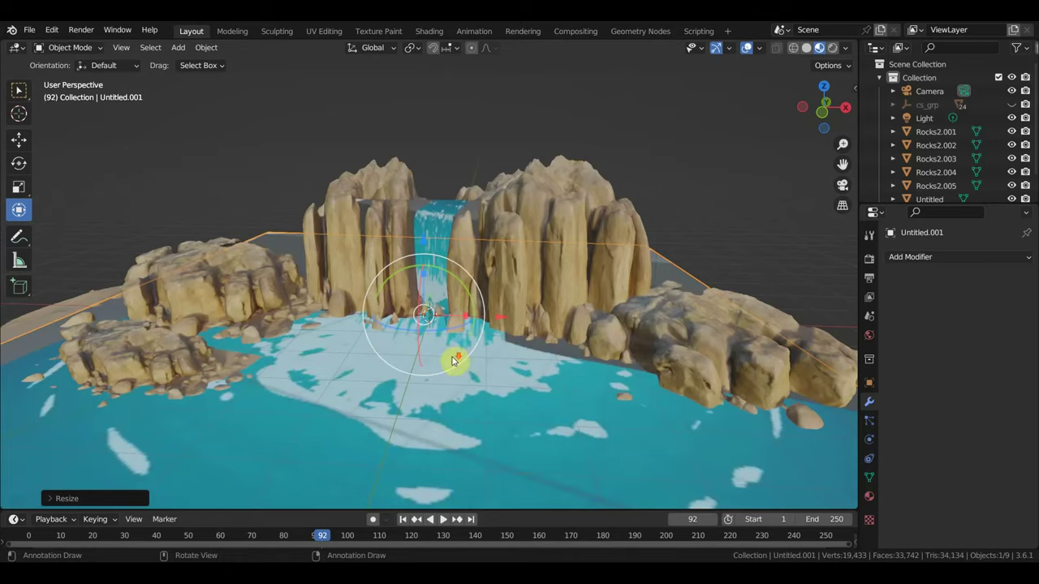
pyautogui.scroll(-3, 452, 360)
pyautogui.scroll(3, 454, 359)
pyautogui.moveTo(563, 352)
pyautogui.mouseDown(button='middle')
pyautogui.moveTo(521, 353)
pyautogui.moveTo(526, 335)
pyautogui.mouseUp(button='middle')
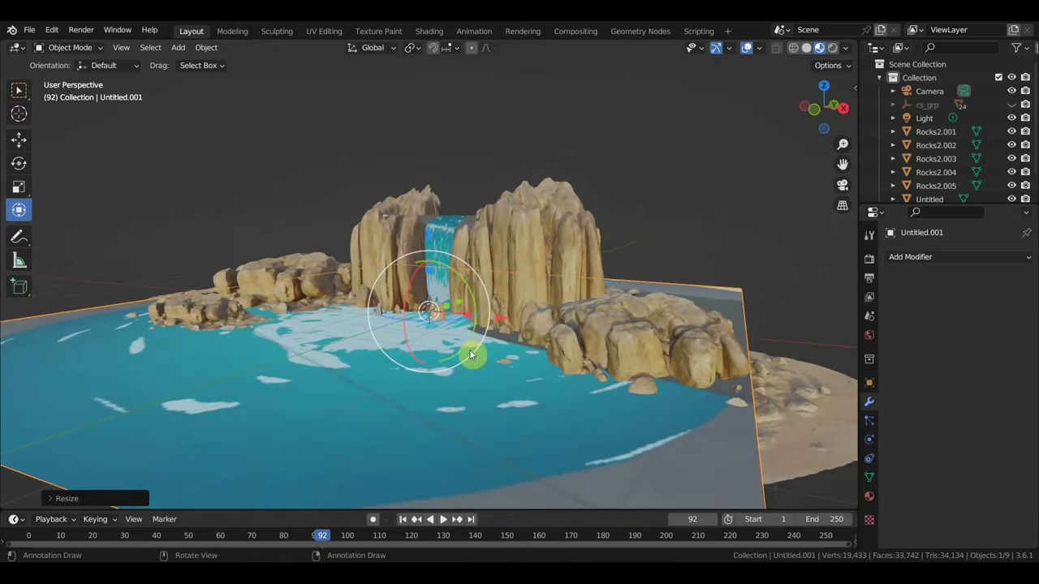
pyautogui.scroll(2, 424, 391)
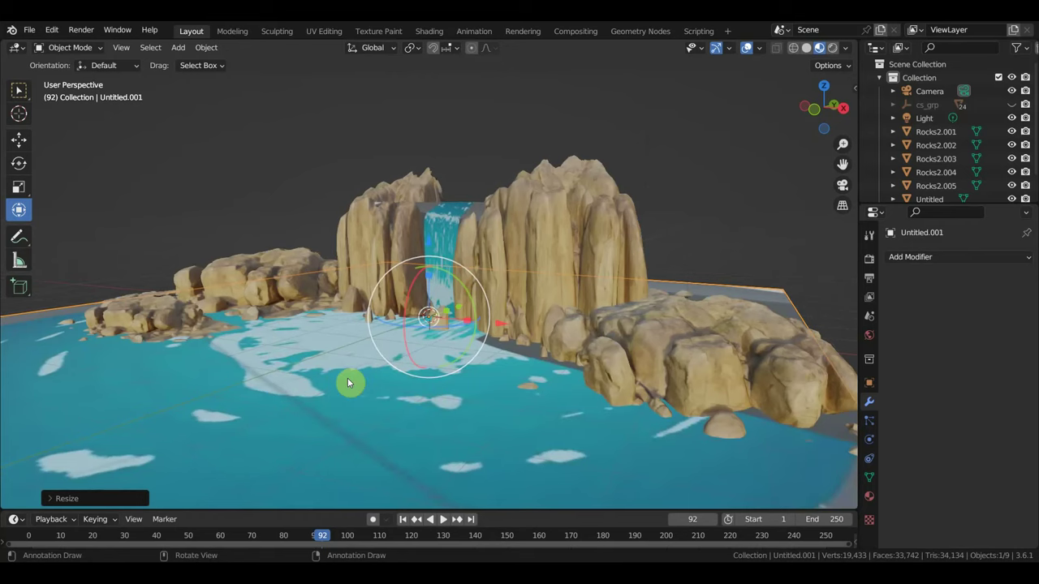
pyautogui.press('space')
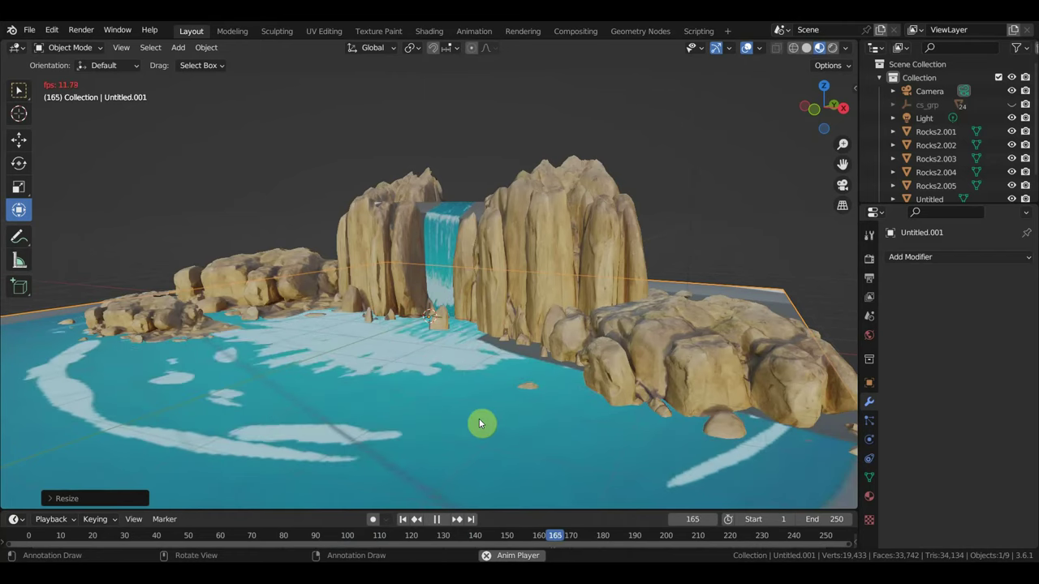
# Step: Stop playback at frame 168 and orbit around the pool to inspect it
pyautogui.press('space')
pyautogui.moveTo(543, 415)
pyautogui.mouseDown(button='middle')
pyautogui.moveTo(588, 431)
pyautogui.moveTo(515, 407)
pyautogui.mouseUp(button='middle')
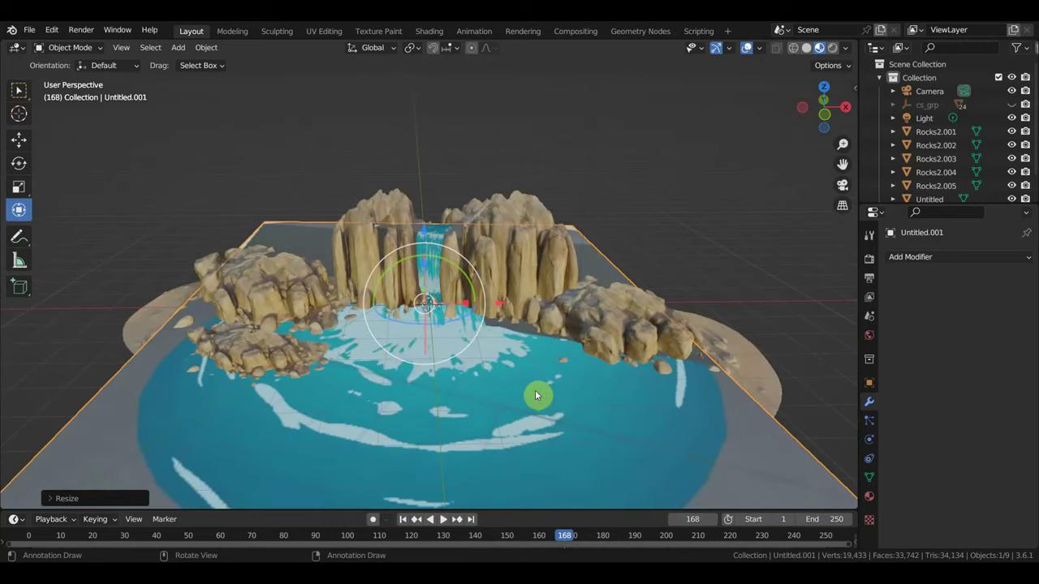
pyautogui.scroll(2, 539, 393)
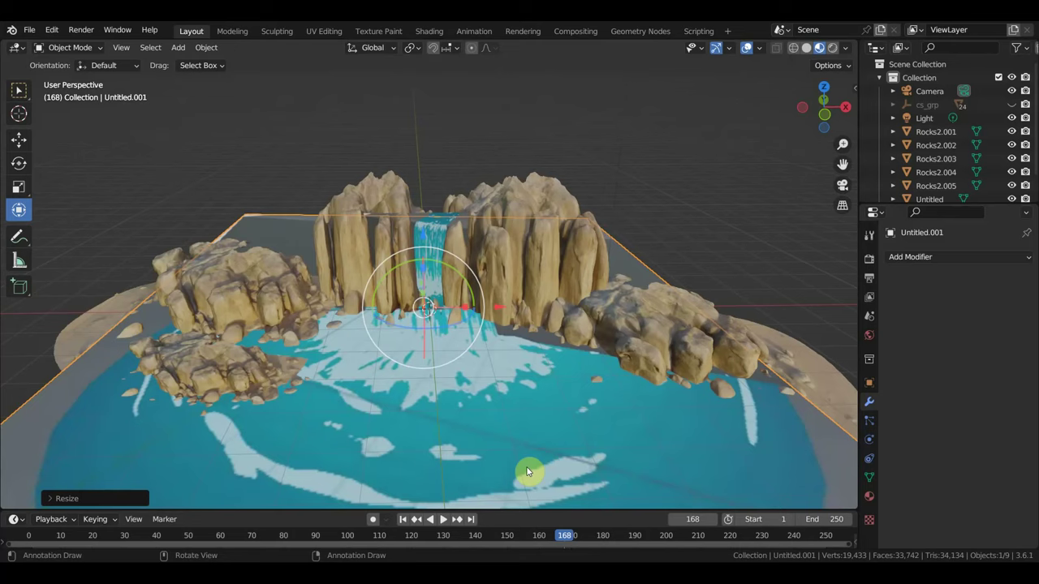
pyautogui.moveTo(548, 406); pyautogui.dragTo(667, 439, button='middle')
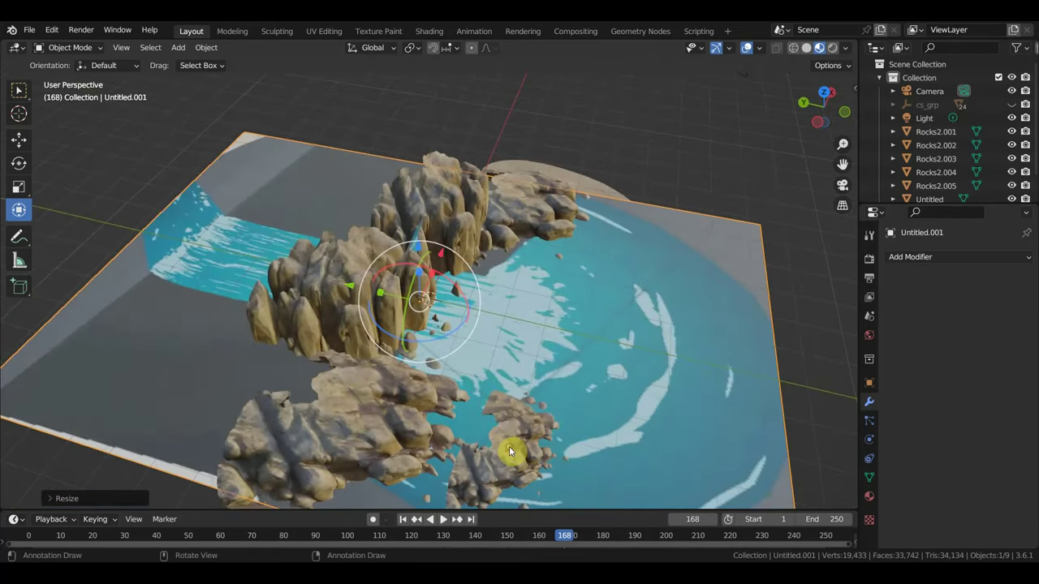
# Step: Select Rocks2.005 in top view, rotate it and resize it
pyautogui.click(509, 451)
pyautogui.press('KP_7')
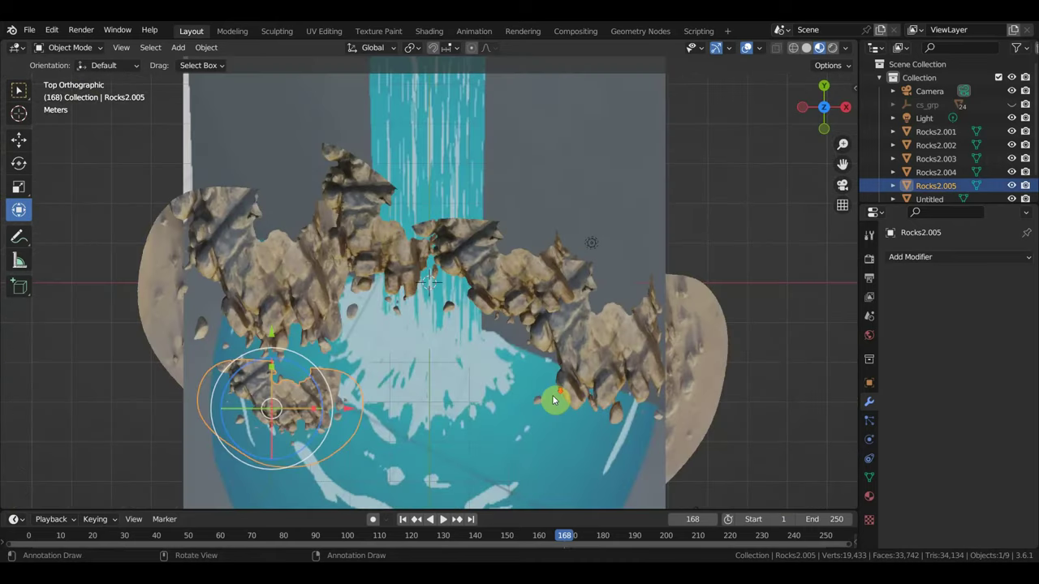
pyautogui.scroll(-4, 554, 398)
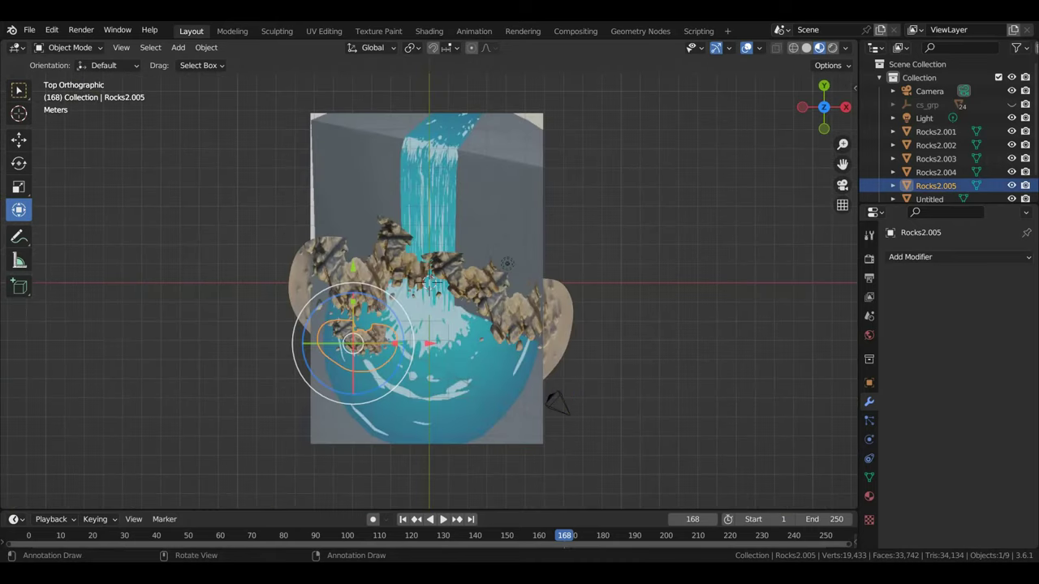
pyautogui.moveTo(357, 324); pyautogui.dragTo(372, 198)
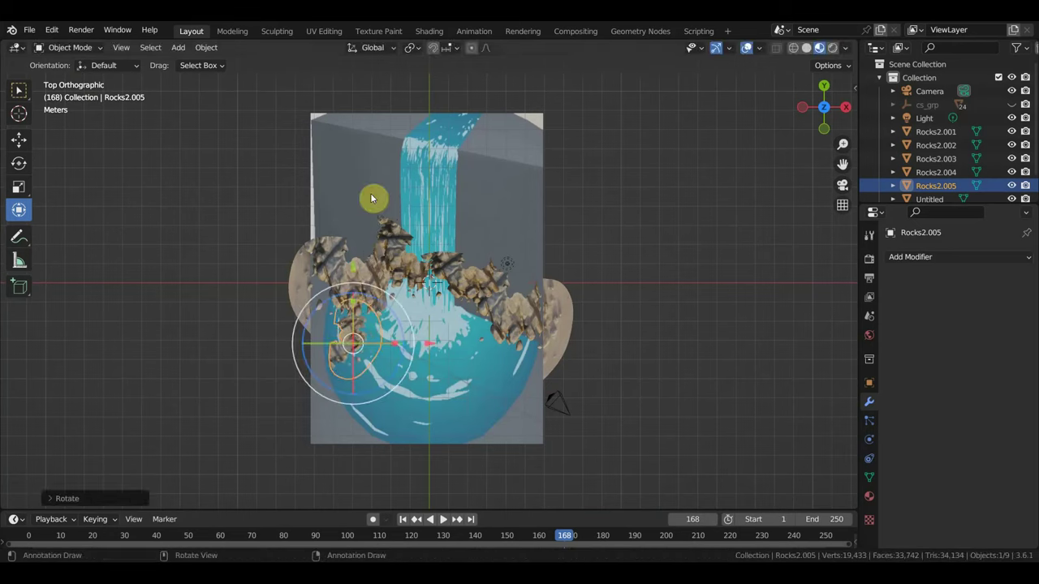
pyautogui.press('s')
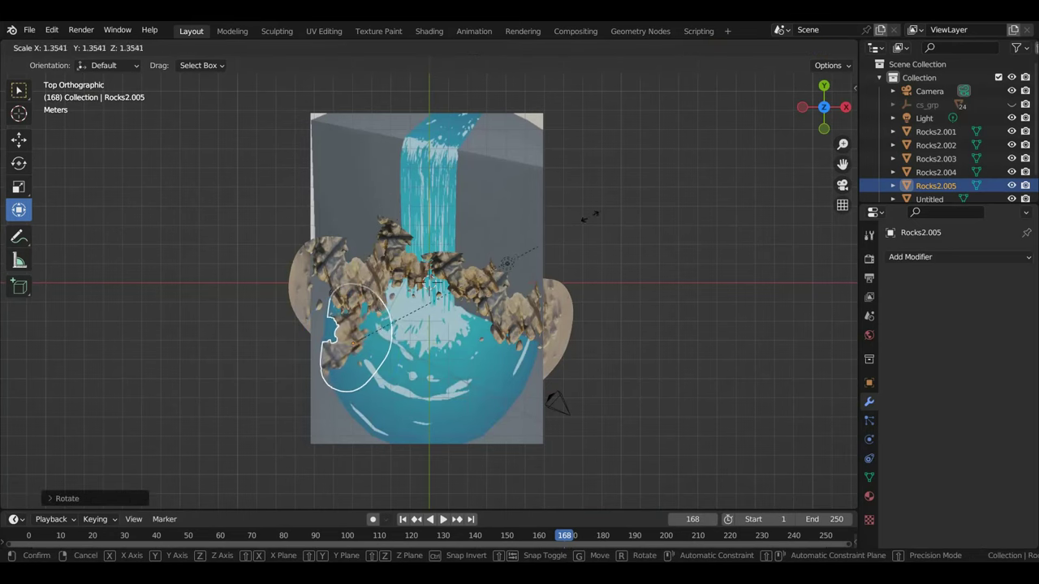
pyautogui.click(546, 228)
# Step: Stretch Rocks2.005 along Y, shift it along Y, then switch to front view
pyautogui.moveTo(359, 300); pyautogui.dragTo(352, 246)
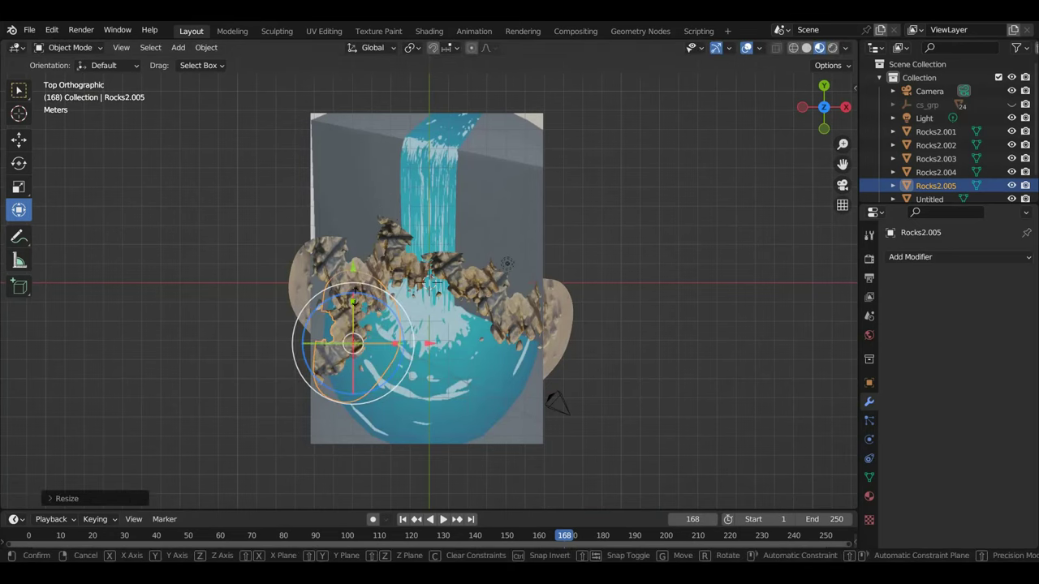
pyautogui.click(353, 246)
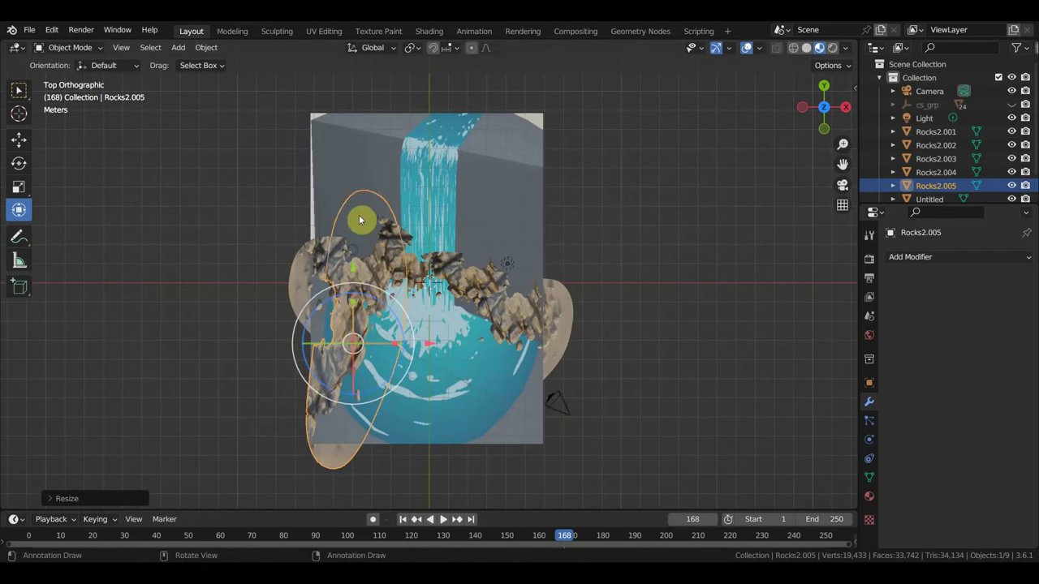
pyautogui.moveTo(358, 281)
pyautogui.mouseDown()
pyautogui.moveTo(429, 422)
pyautogui.moveTo(379, 396)
pyautogui.mouseUp()
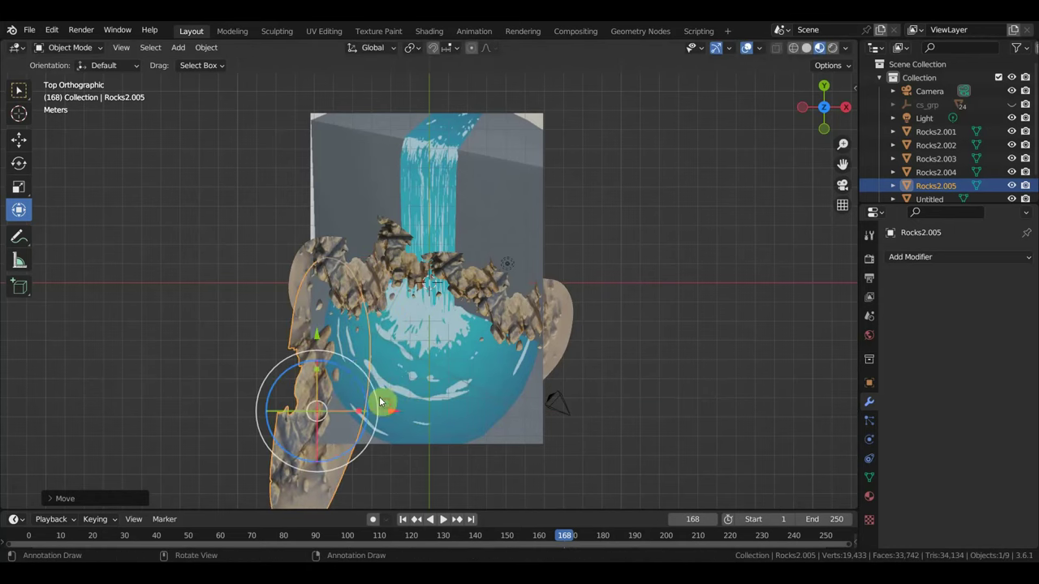
pyautogui.moveTo(338, 331)
pyautogui.mouseDown()
pyautogui.moveTo(322, 319)
pyautogui.moveTo(327, 302)
pyautogui.mouseUp()
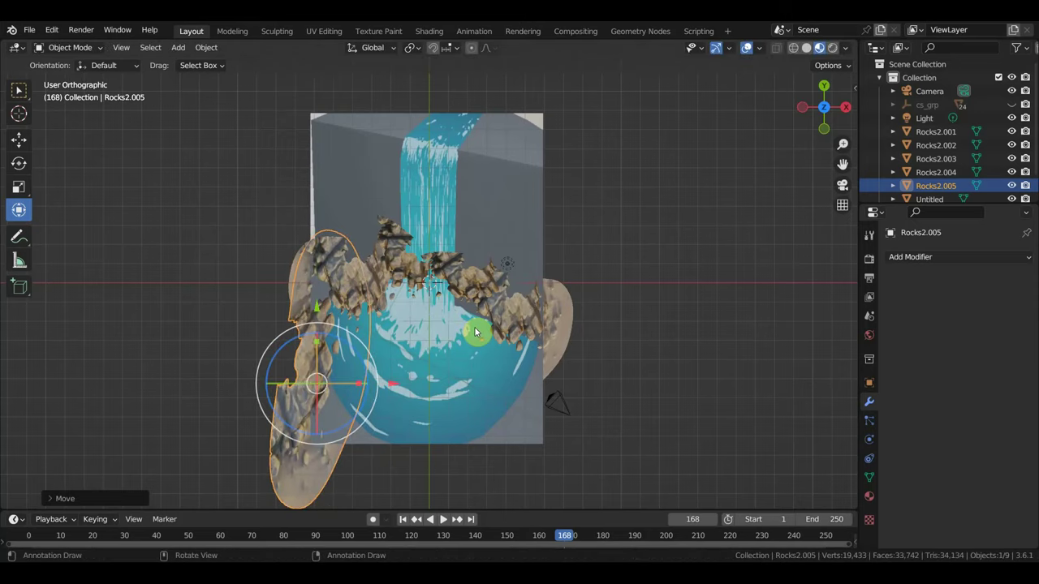
pyautogui.press('KP_1')
pyautogui.scroll(3, 487, 345)
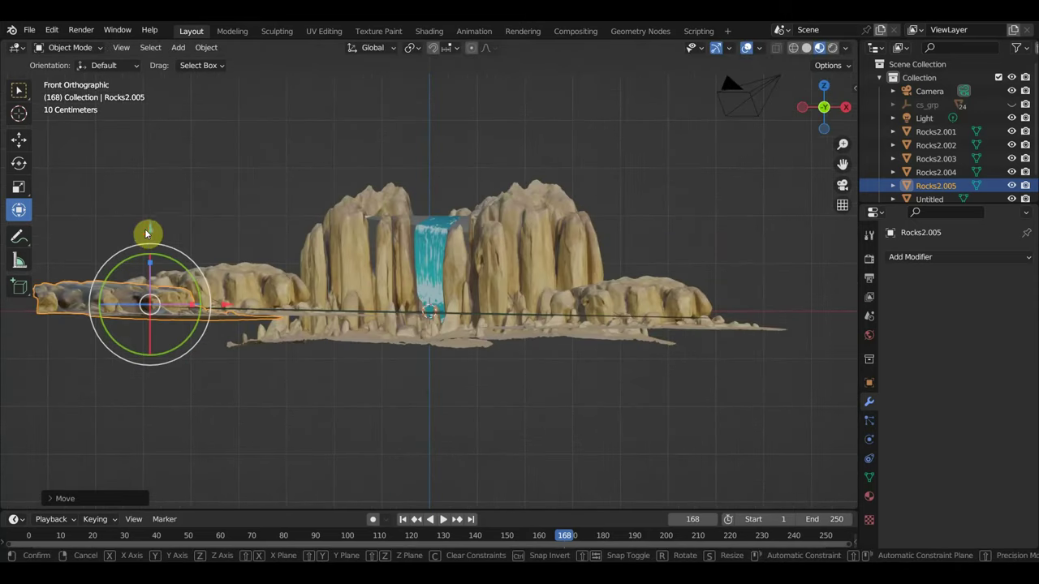
# Step: Raise Rocks2.005 slightly along Z and orbit around the pool to check it
pyautogui.moveTo(150, 232)
pyautogui.mouseDown()
pyautogui.moveTo(152, 222)
pyautogui.moveTo(255, 289)
pyautogui.mouseUp()
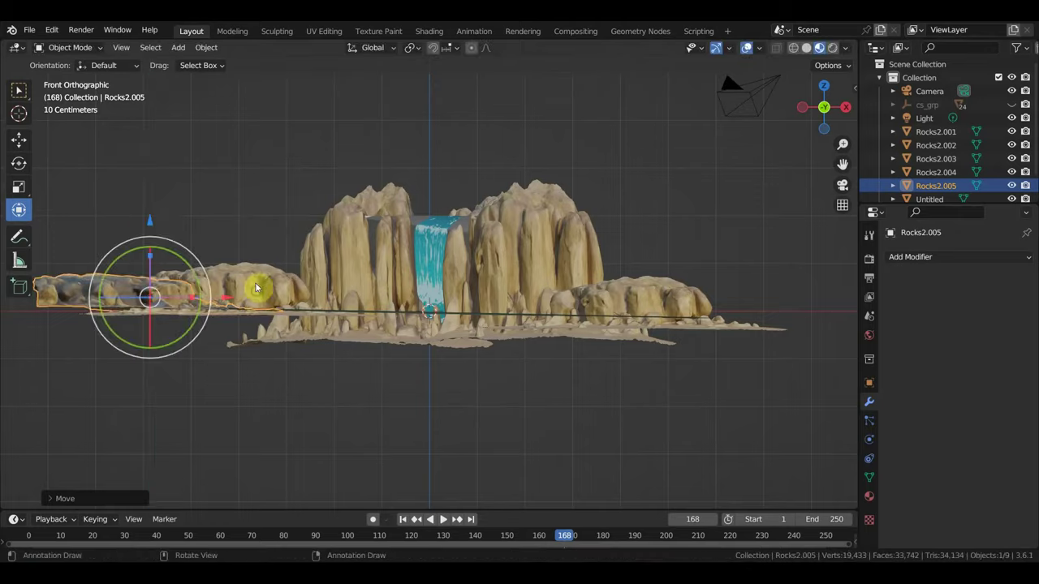
pyautogui.moveTo(254, 290)
pyautogui.mouseDown(button='middle')
pyautogui.moveTo(257, 323)
pyautogui.moveTo(268, 305)
pyautogui.mouseUp(button='middle')
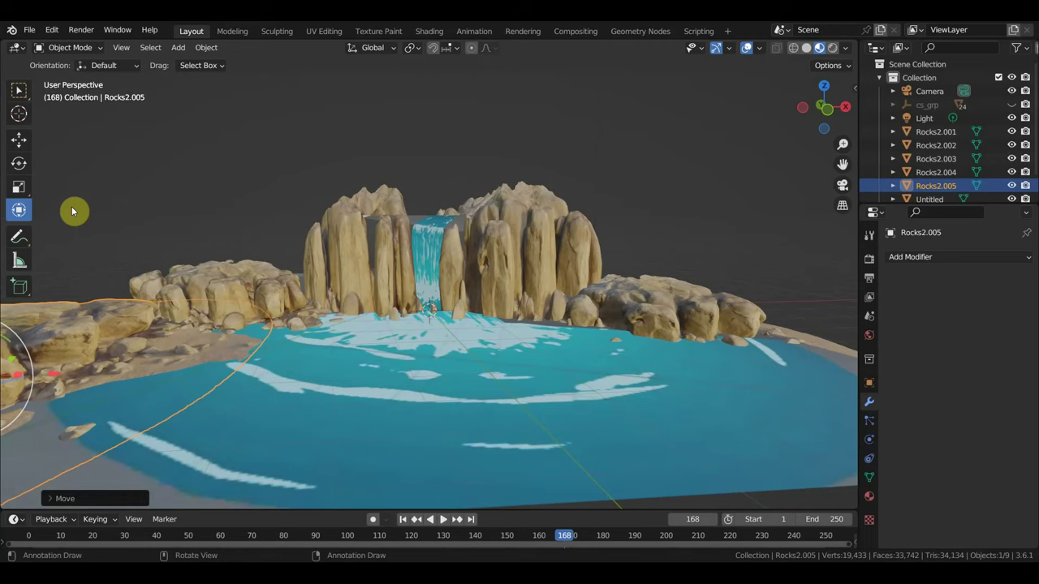
pyautogui.scroll(-3, 337, 262)
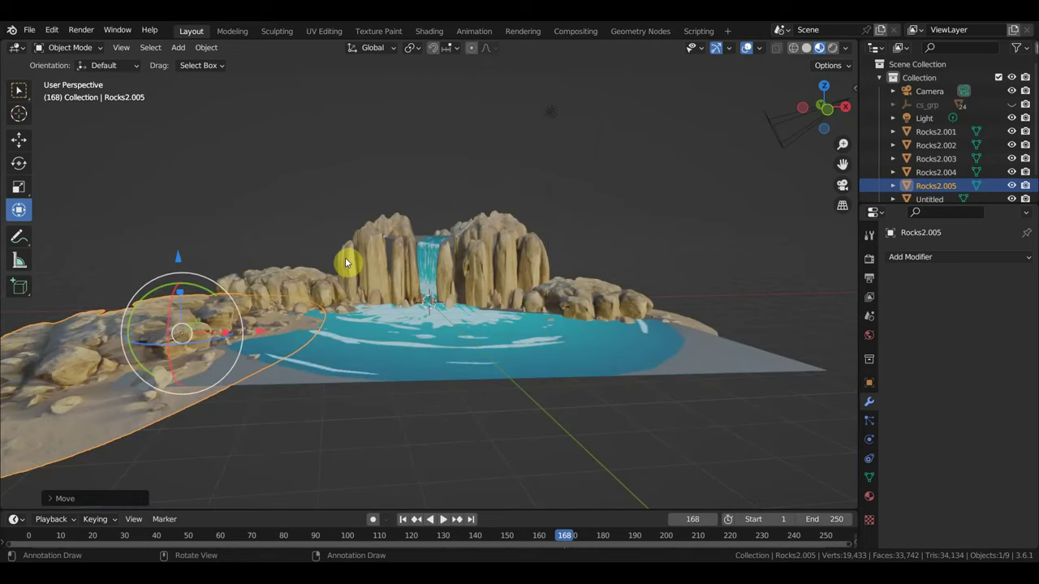
pyautogui.moveTo(340, 265); pyautogui.dragTo(339, 299, button='middle')
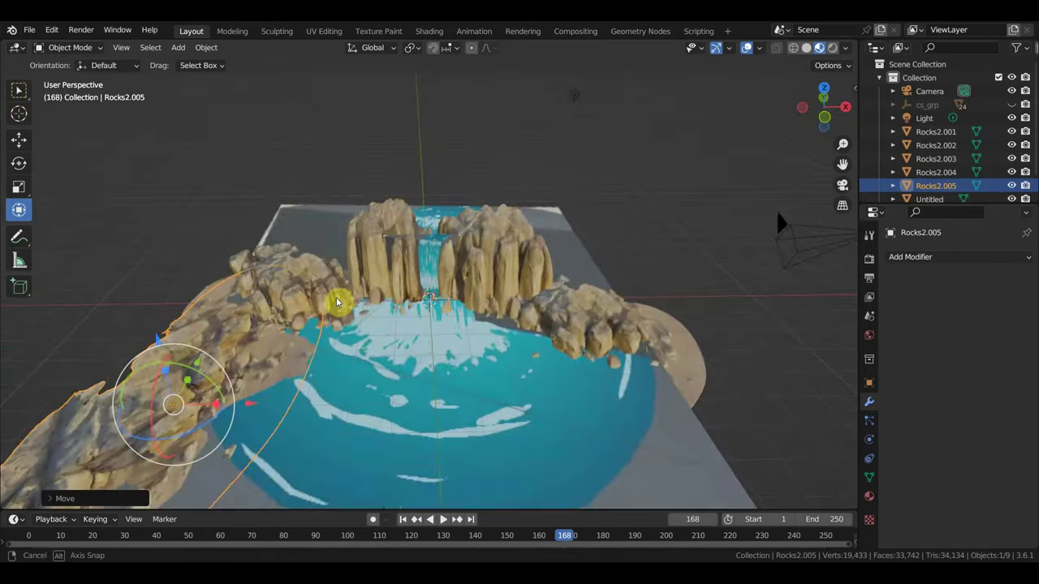
pyautogui.scroll(-3, 339, 299)
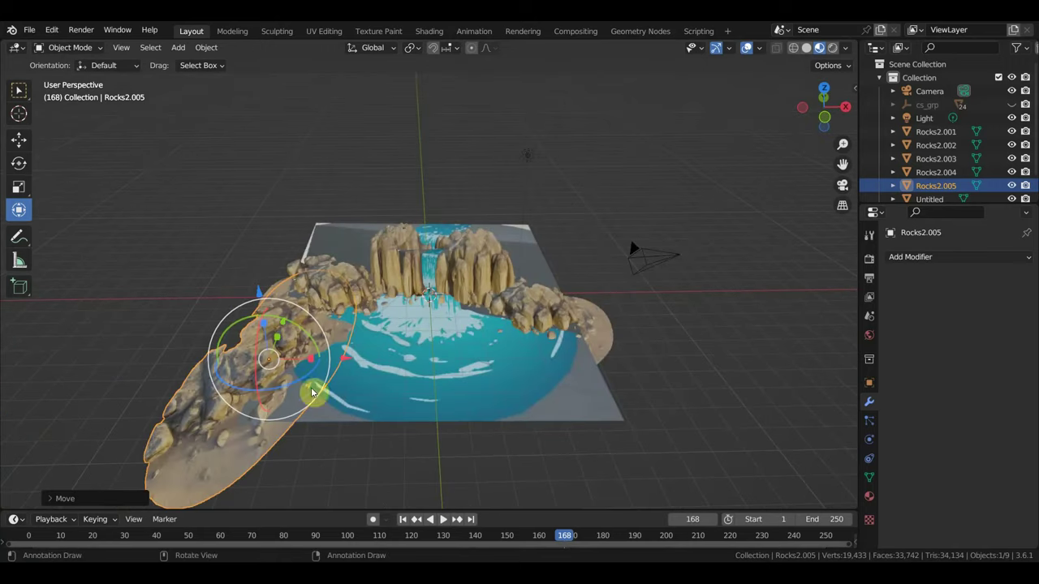
pyautogui.moveTo(371, 365); pyautogui.dragTo(365, 343, button='middle')
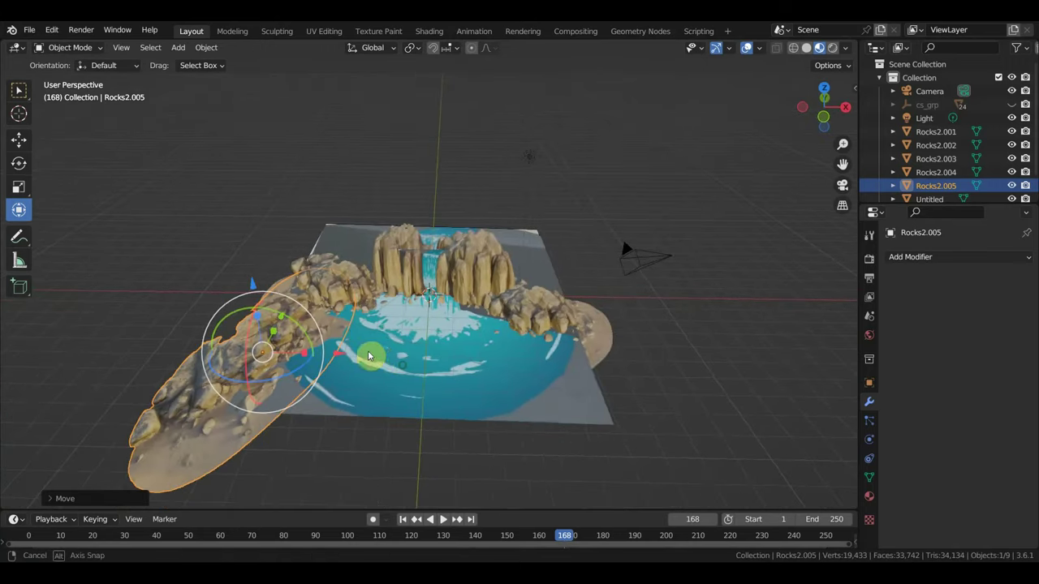
pyautogui.scroll(3, 362, 336)
pyautogui.scroll(-3, 362, 336)
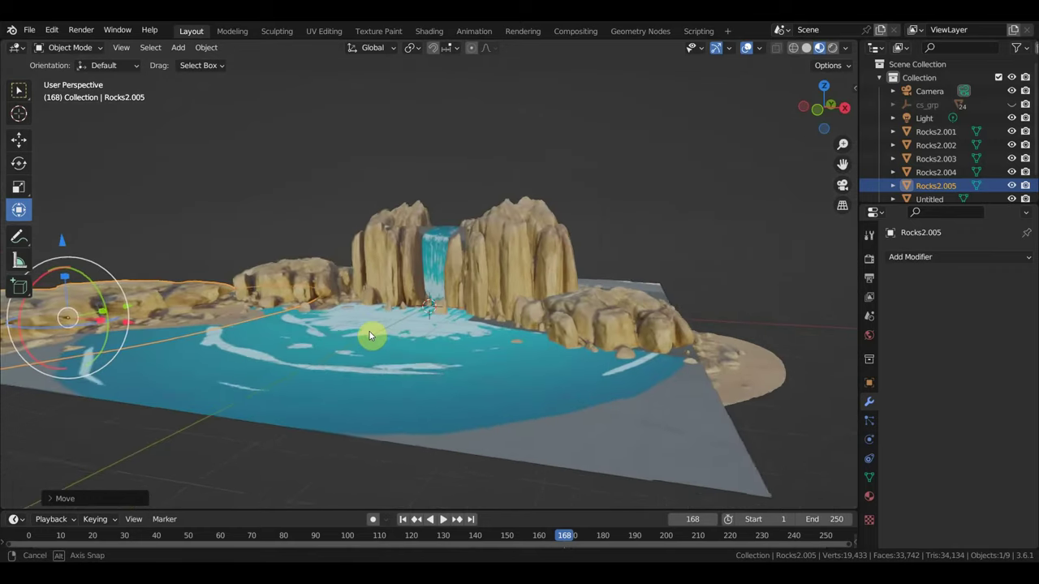
pyautogui.scroll(-3, 370, 333)
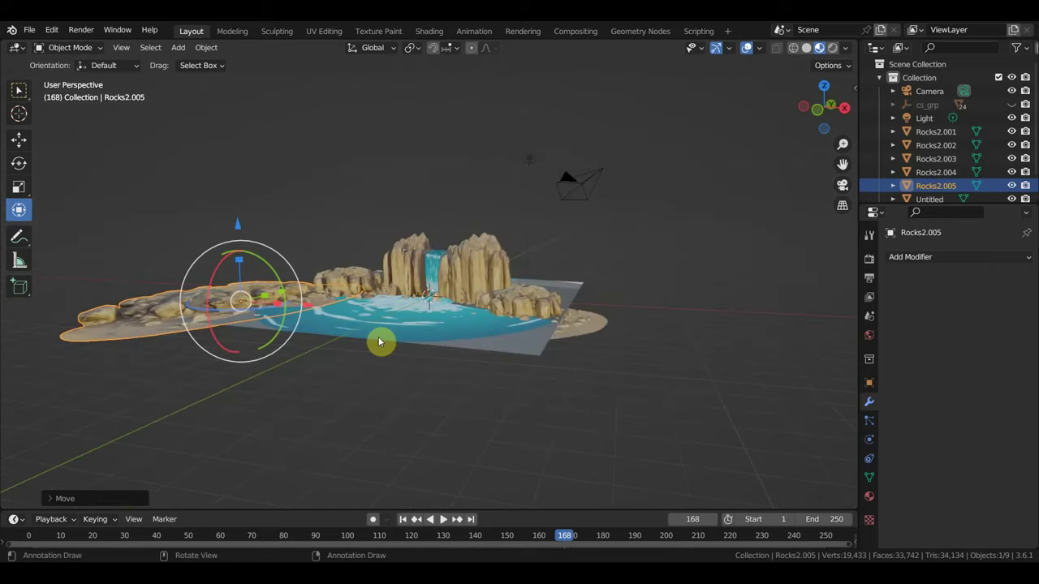
pyautogui.moveTo(400, 337)
pyautogui.mouseDown(button='middle')
pyautogui.moveTo(479, 369)
pyautogui.moveTo(500, 391)
pyautogui.moveTo(468, 448)
pyautogui.mouseUp(button='middle')
# Step: In top view, reselect Rocks2.005 and duplicate it as Rocks2.006
pyautogui.click(484, 481)
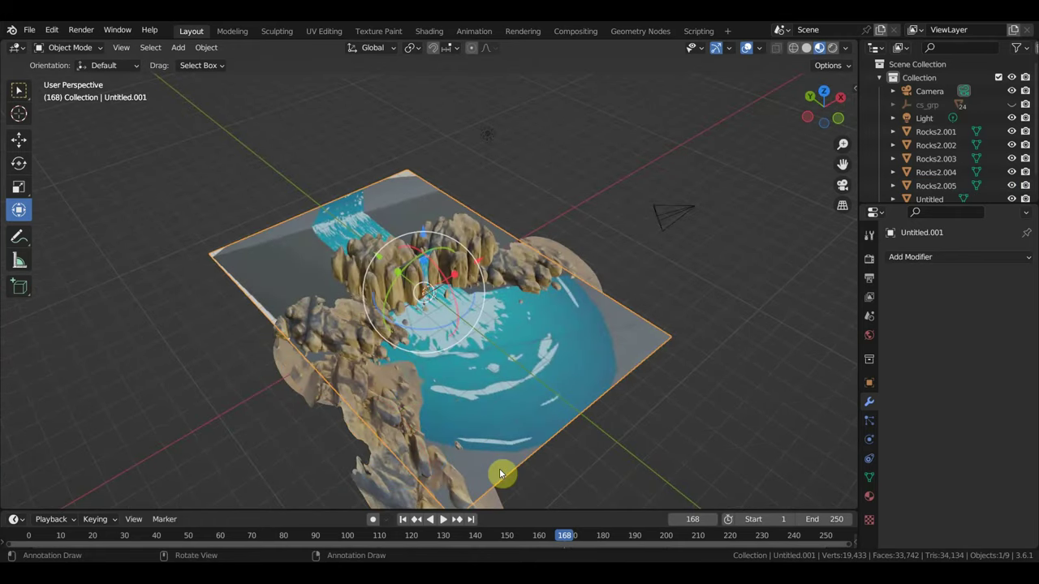
pyautogui.press('KP_7')
pyautogui.click(259, 453)
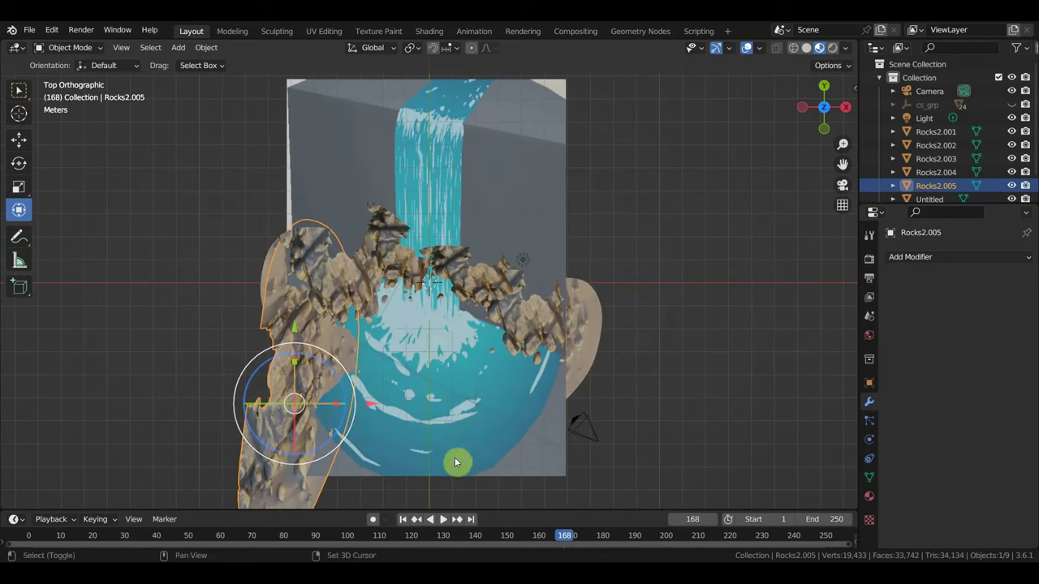
pyautogui.hotkey('shift', 'd')
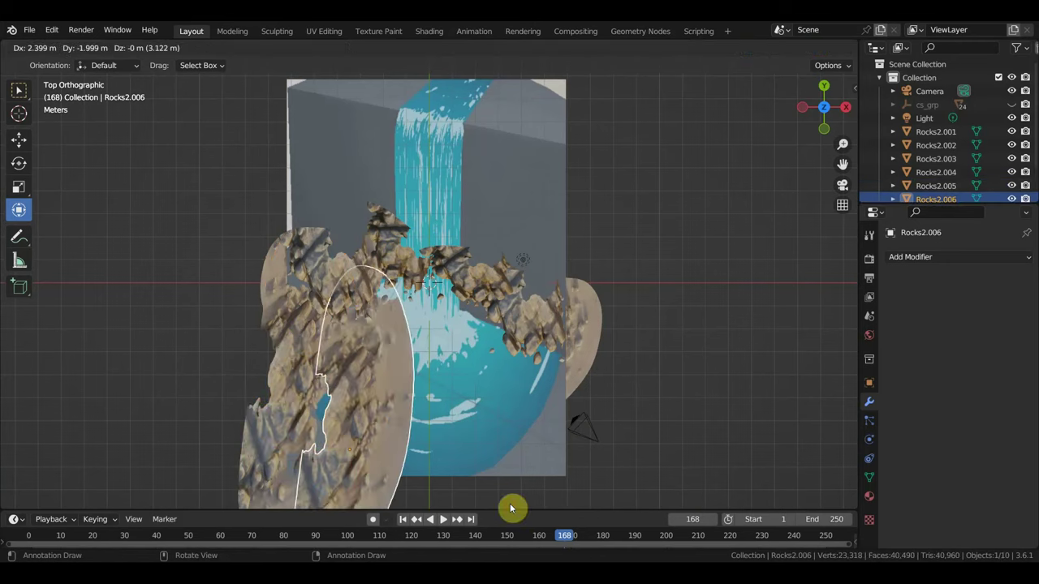
# Step: Place Rocks2.006, rotate it and move it across the front of the pool
pyautogui.click(509, 508)
pyautogui.press('r')
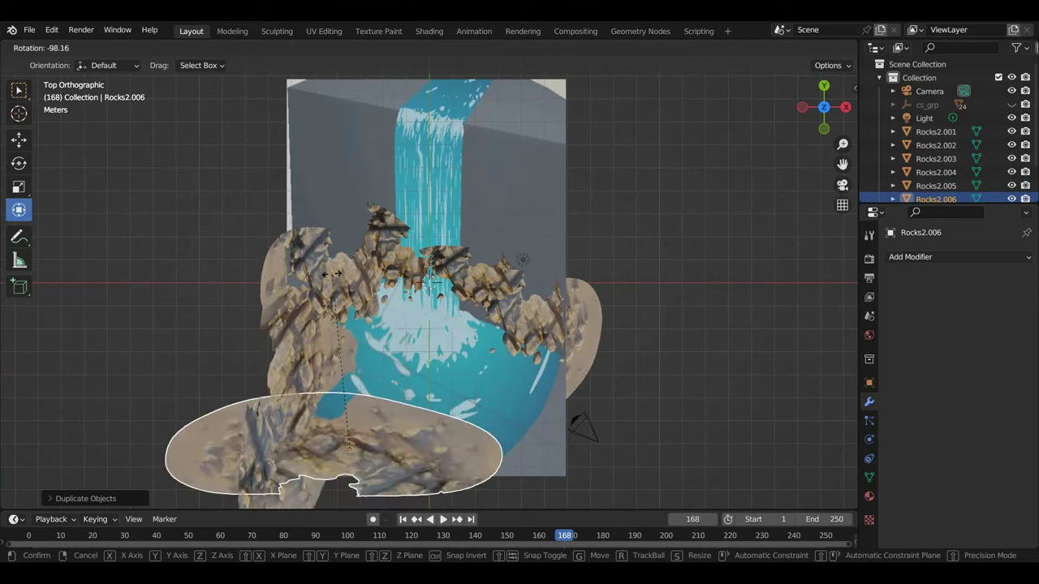
pyautogui.click(376, 323)
pyautogui.press('g')
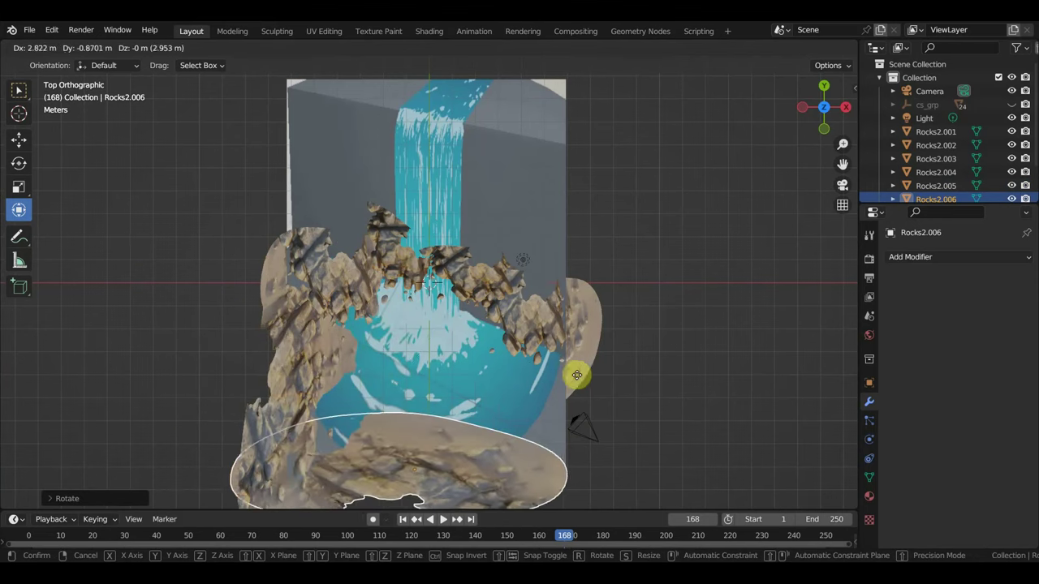
pyautogui.click(610, 376)
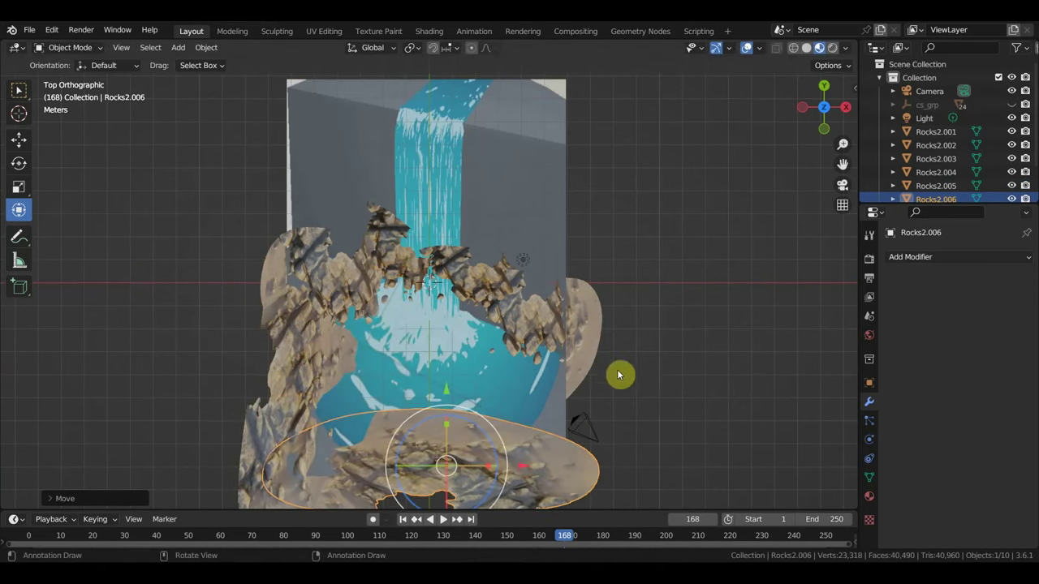
pyautogui.moveTo(619, 374)
pyautogui.mouseDown(button='middle')
pyautogui.moveTo(586, 332)
pyautogui.moveTo(456, 329)
pyautogui.mouseUp(button='middle')
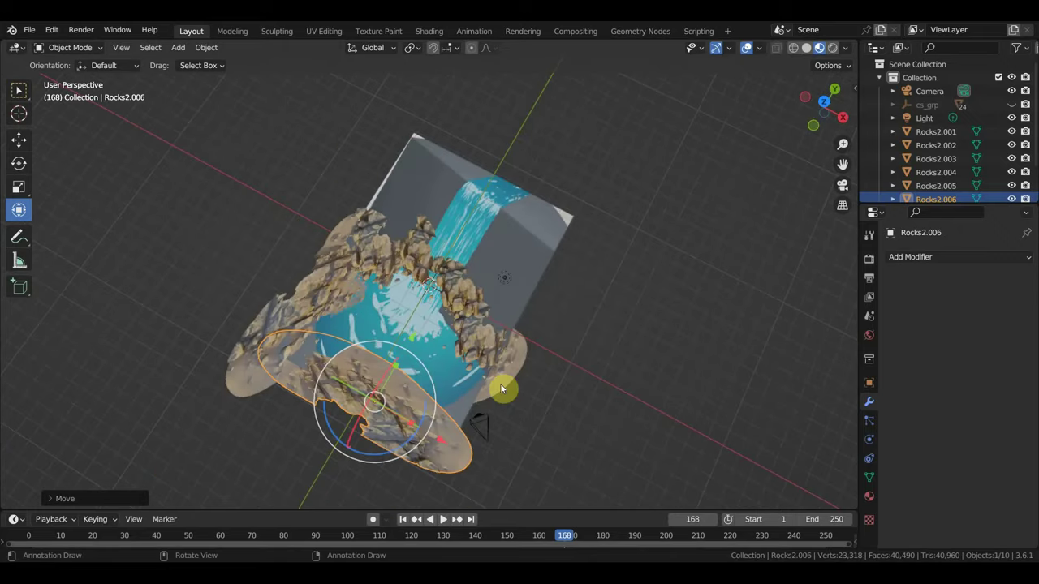
# Step: Rotate Rocks2.006 again, stretch it along Z, and adjust its rotation once more
pyautogui.press('r')
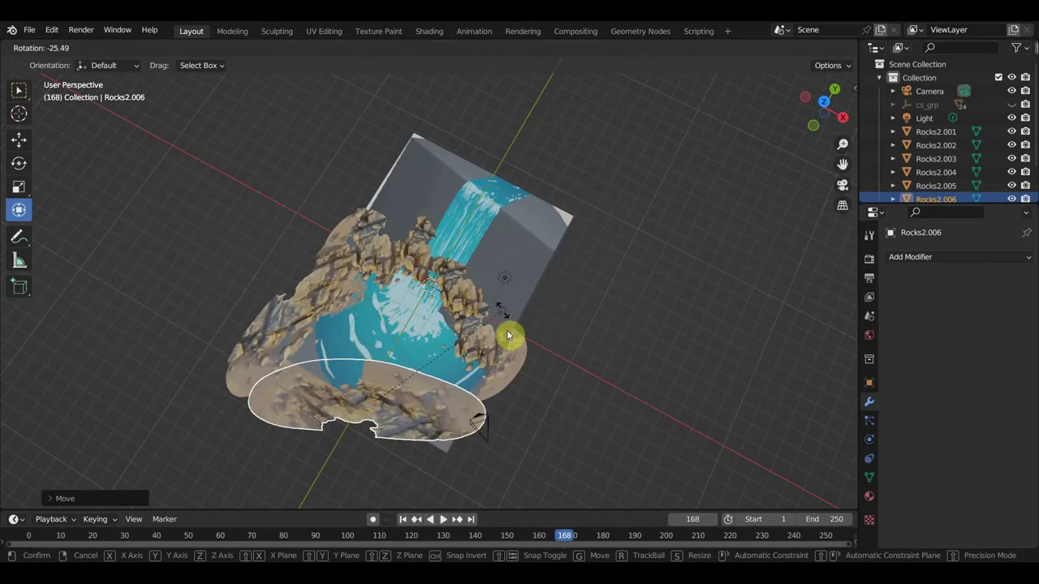
pyautogui.click(507, 335)
pyautogui.moveTo(515, 317); pyautogui.dragTo(504, 263, button='middle')
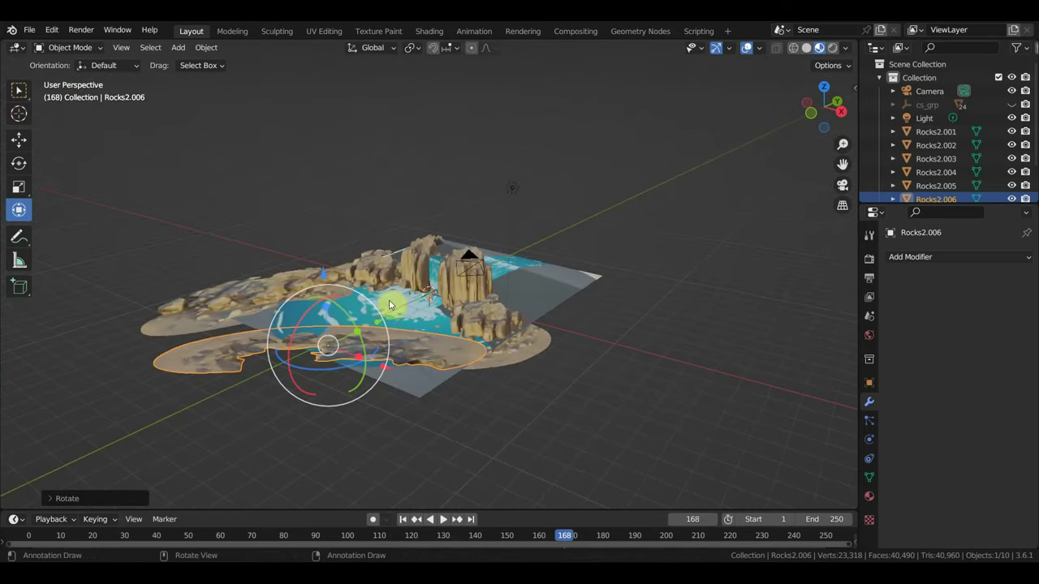
pyautogui.moveTo(327, 311); pyautogui.dragTo(341, 242)
pyautogui.moveTo(340, 242)
pyautogui.mouseDown(button='middle')
pyautogui.moveTo(408, 290)
pyautogui.moveTo(424, 332)
pyautogui.mouseUp(button='middle')
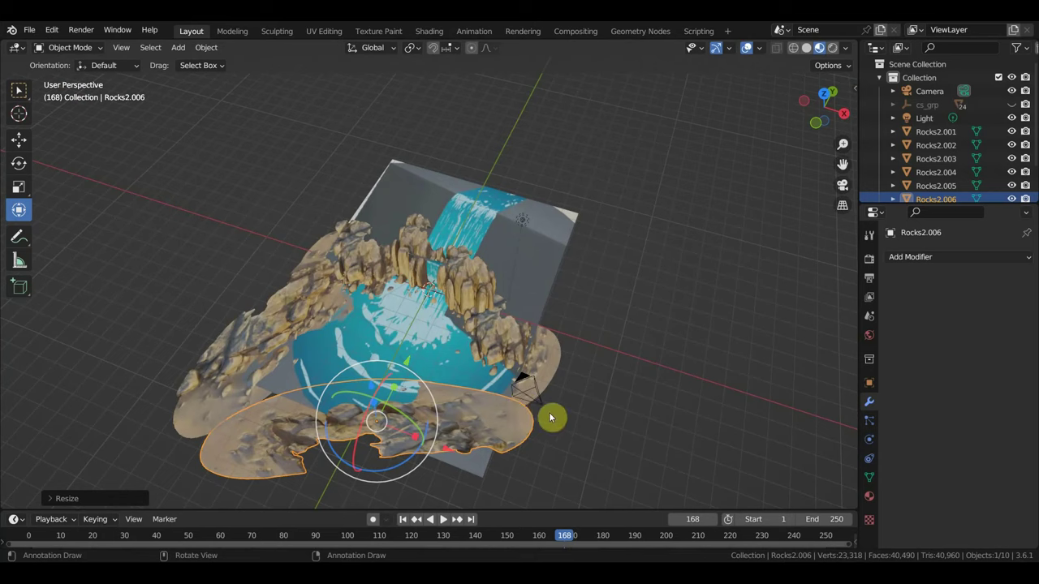
pyautogui.press('r')
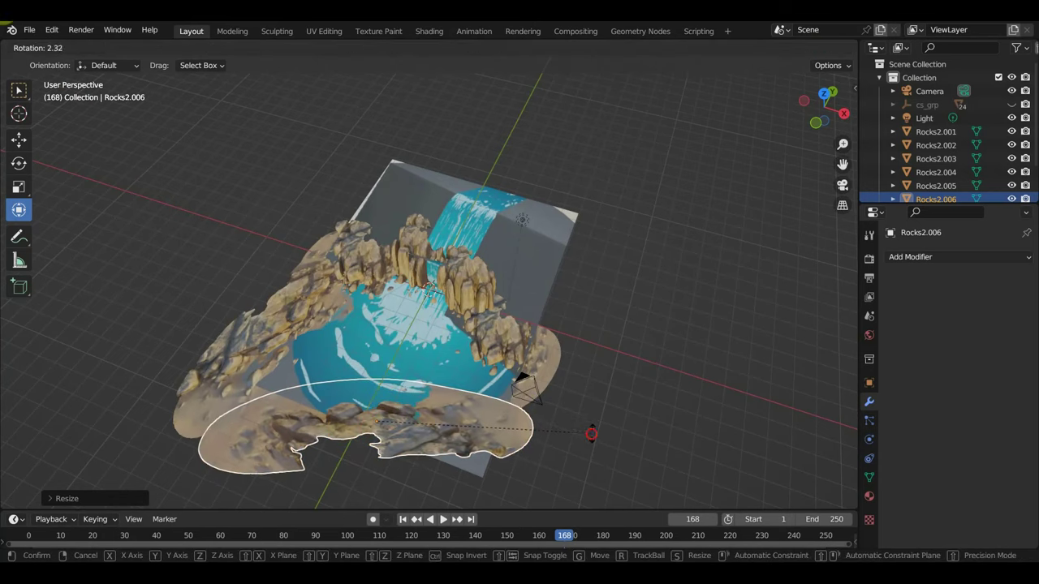
pyautogui.click(573, 429)
pyautogui.moveTo(522, 420)
pyautogui.mouseDown(button='middle')
pyautogui.moveTo(490, 428)
pyautogui.moveTo(389, 418)
pyautogui.moveTo(274, 338)
pyautogui.mouseUp(button='middle')
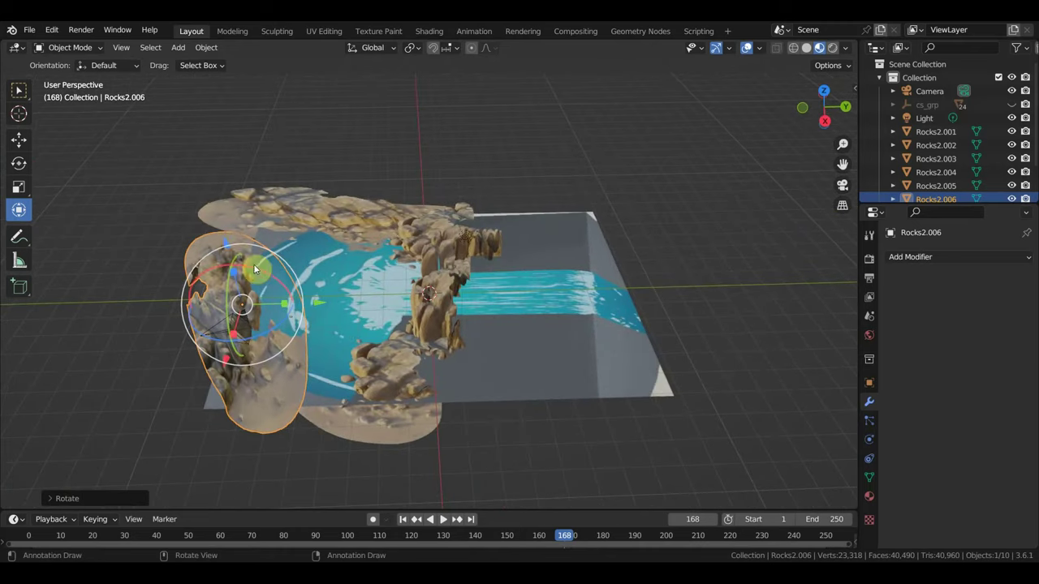
# Step: Lower Rocks2.006 along Z, narrow it along X, rotate it and move it to the pool's front
pyautogui.press('g')
pyautogui.press('z')
pyautogui.click(221, 237)
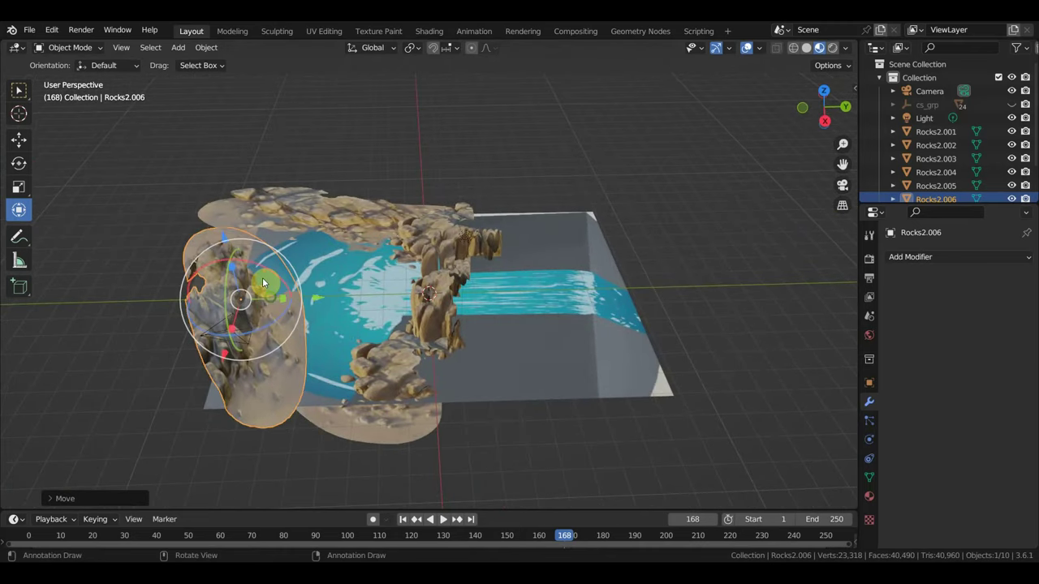
pyautogui.moveTo(267, 284)
pyautogui.mouseDown(button='middle')
pyautogui.moveTo(288, 352)
pyautogui.moveTo(313, 384)
pyautogui.moveTo(328, 373)
pyautogui.moveTo(283, 394)
pyautogui.mouseUp(button='middle')
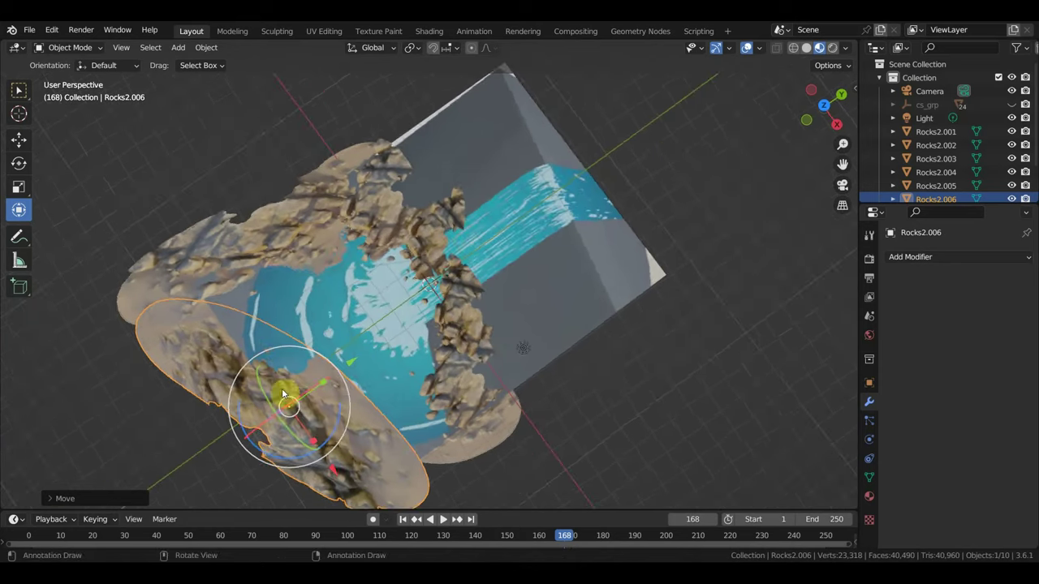
pyautogui.press('s')
pyautogui.press('x')
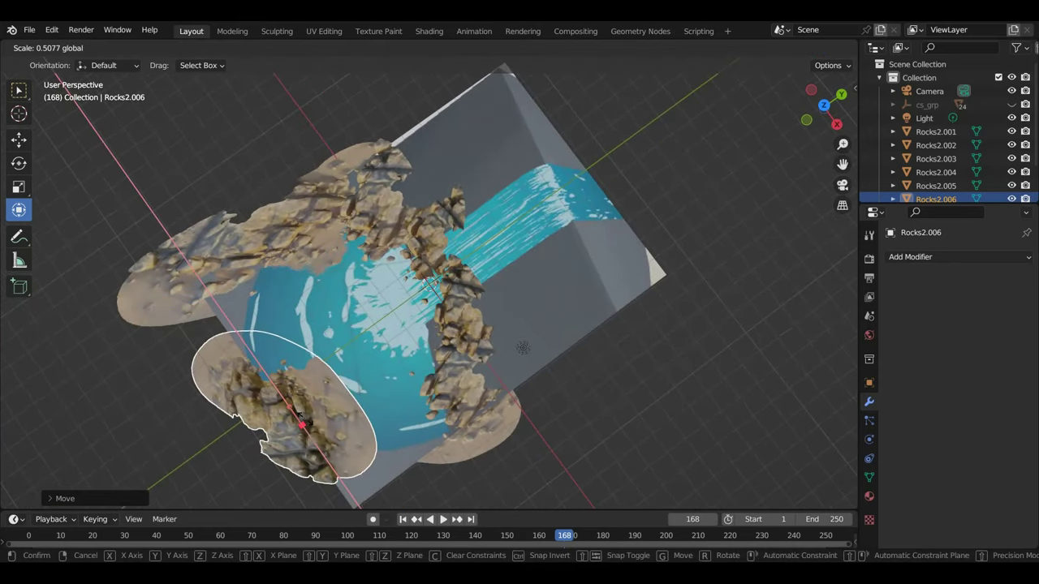
pyautogui.click(336, 425)
pyautogui.press('r')
pyautogui.click(396, 390)
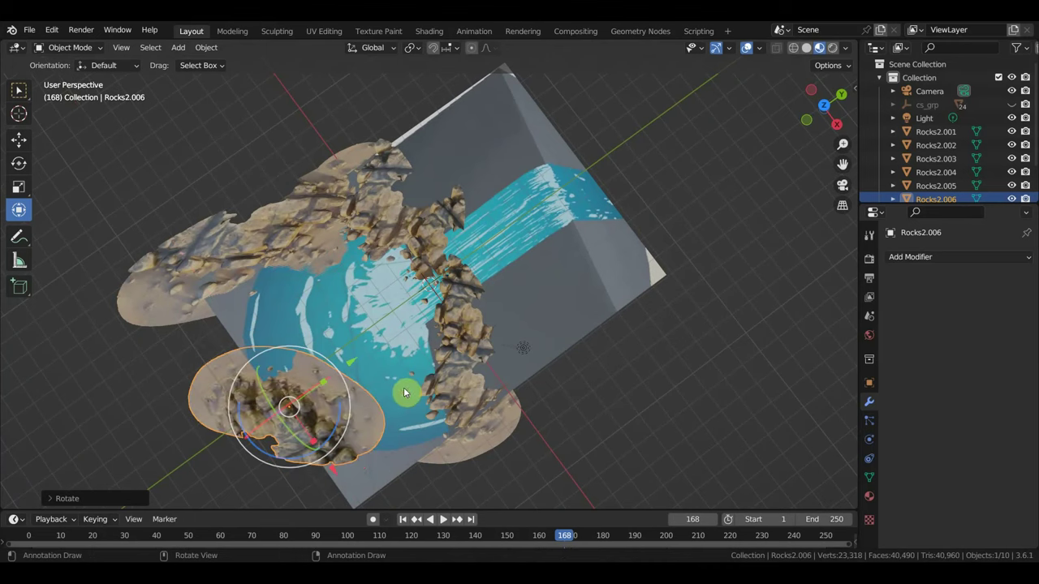
pyautogui.press('g')
pyautogui.click(464, 435)
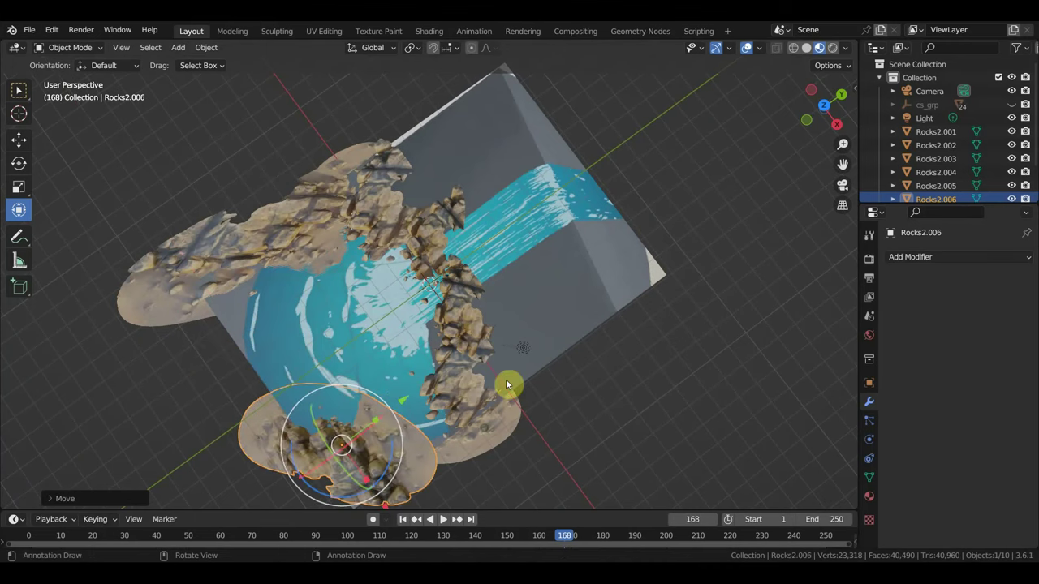
# Step: Rotate Rocks2.006 slightly and orbit around the pond to check it closes the front
pyautogui.moveTo(506, 385); pyautogui.dragTo(510, 319, button='middle')
pyautogui.scroll(3, 502, 330)
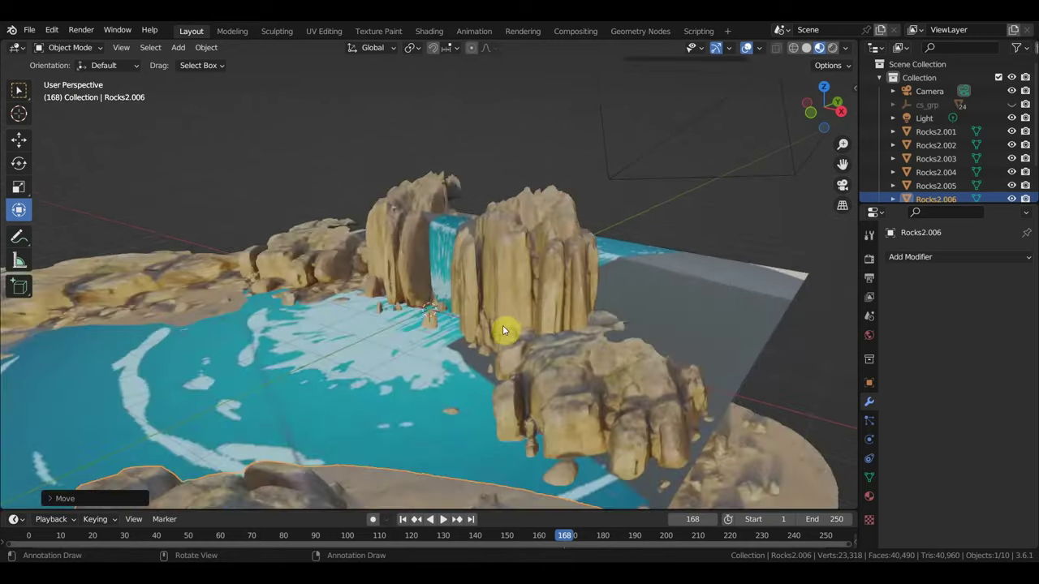
pyautogui.scroll(-3, 503, 324)
pyautogui.moveTo(324, 364)
pyautogui.mouseDown(button='middle')
pyautogui.moveTo(464, 377)
pyautogui.moveTo(576, 359)
pyautogui.mouseUp(button='middle')
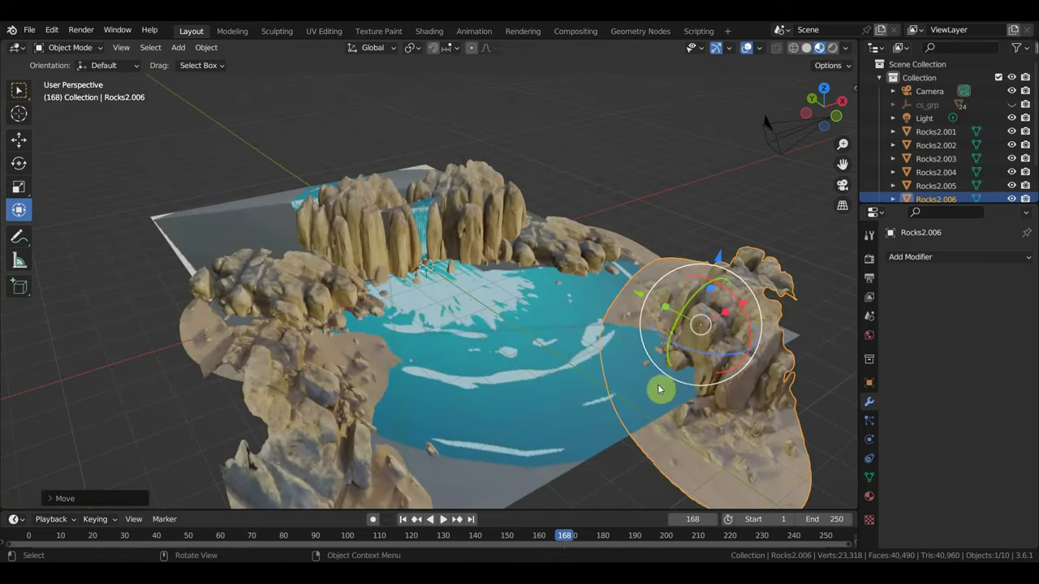
pyautogui.moveTo(654, 358); pyautogui.dragTo(529, 301, button='middle')
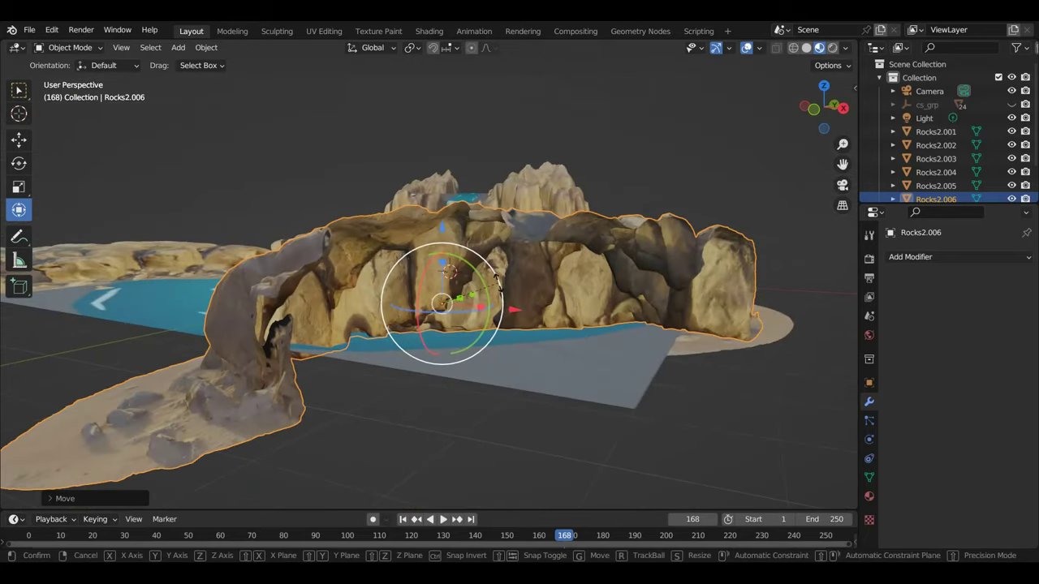
pyautogui.moveTo(497, 284); pyautogui.dragTo(501, 284)
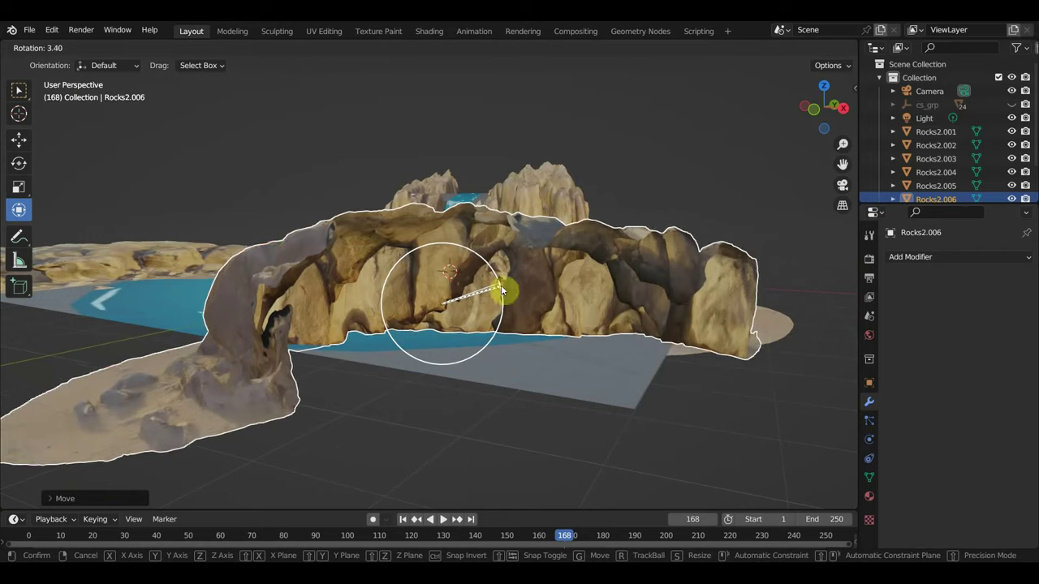
pyautogui.moveTo(500, 285); pyautogui.dragTo(607, 322, button='middle')
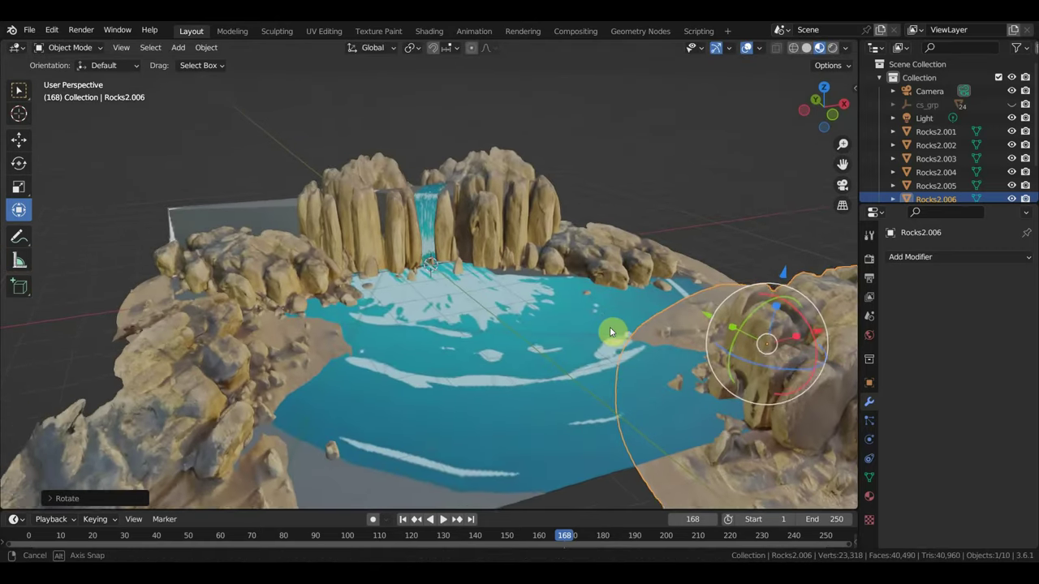
pyautogui.moveTo(607, 322); pyautogui.dragTo(590, 321, button='middle')
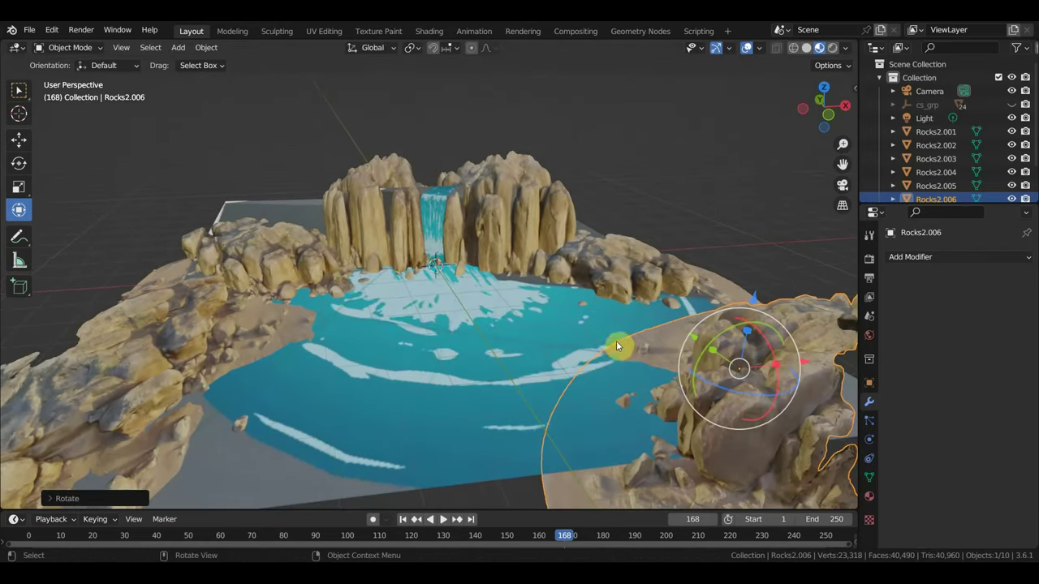
pyautogui.moveTo(647, 357)
pyautogui.mouseDown(button='middle')
pyautogui.moveTo(701, 348)
pyautogui.moveTo(665, 295)
pyautogui.moveTo(691, 285)
pyautogui.moveTo(647, 254)
pyautogui.mouseUp(button='middle')
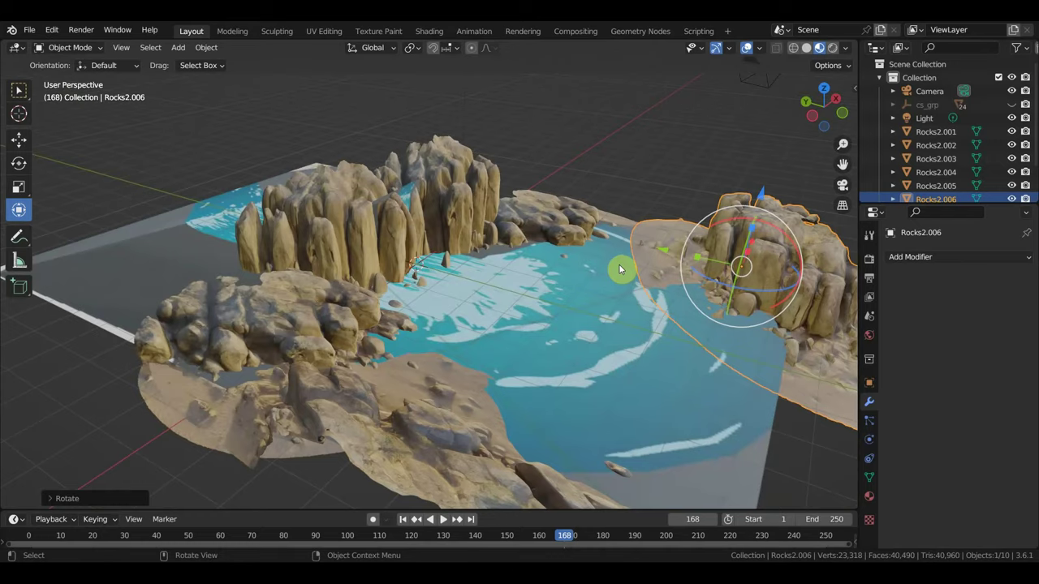
pyautogui.moveTo(618, 263)
pyautogui.mouseDown(button='middle')
pyautogui.moveTo(631, 289)
pyautogui.moveTo(588, 272)
pyautogui.moveTo(613, 296)
pyautogui.moveTo(570, 272)
pyautogui.mouseUp(button='middle')
pyautogui.moveTo(594, 309); pyautogui.dragTo(570, 303, button='middle')
pyautogui.moveTo(499, 324)
pyautogui.mouseDown(button='middle')
pyautogui.moveTo(416, 391)
pyautogui.moveTo(359, 360)
pyautogui.moveTo(343, 365)
pyautogui.moveTo(358, 321)
pyautogui.mouseUp(button='middle')
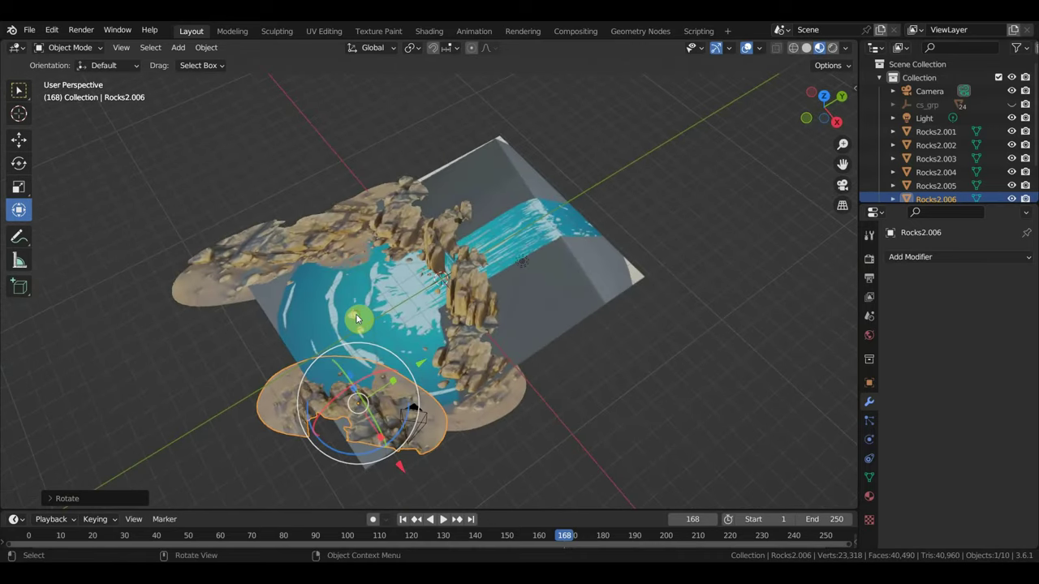
# Step: Duplicate the water plane Untitled.001 and lower the copy vertically
pyautogui.click(381, 309)
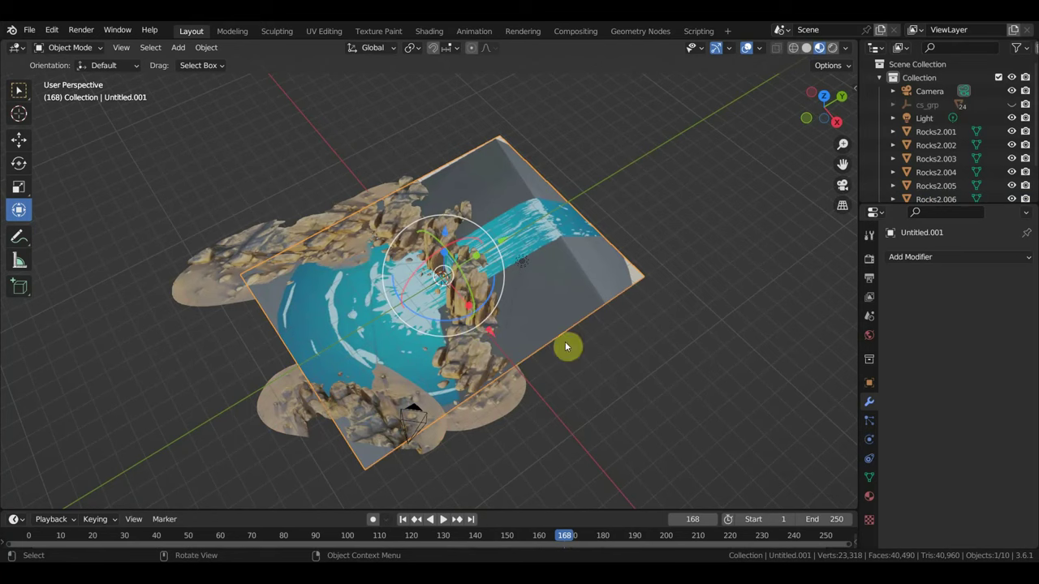
pyautogui.hotkey('shift', 'd')
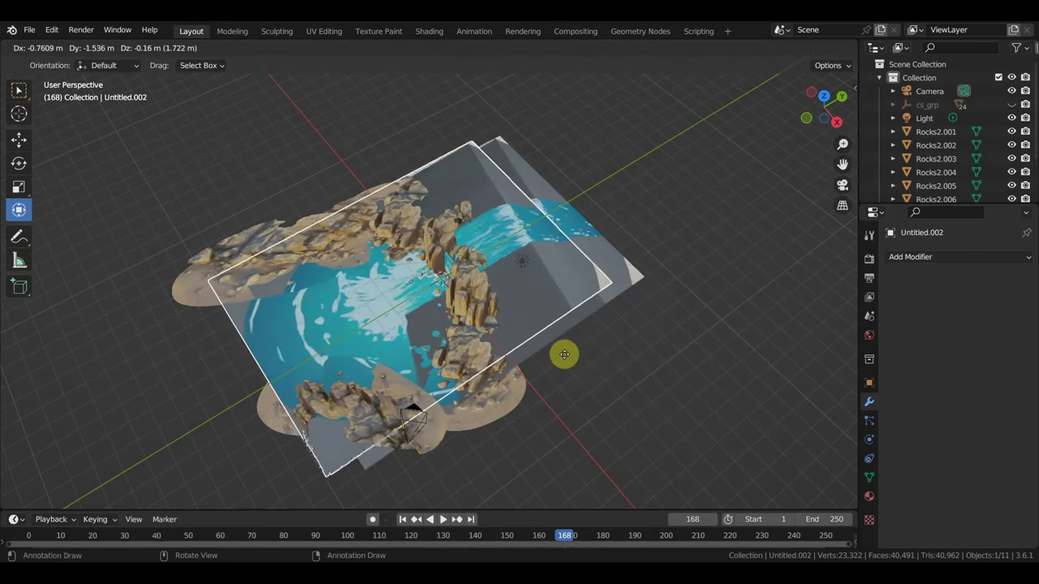
pyautogui.click(554, 349)
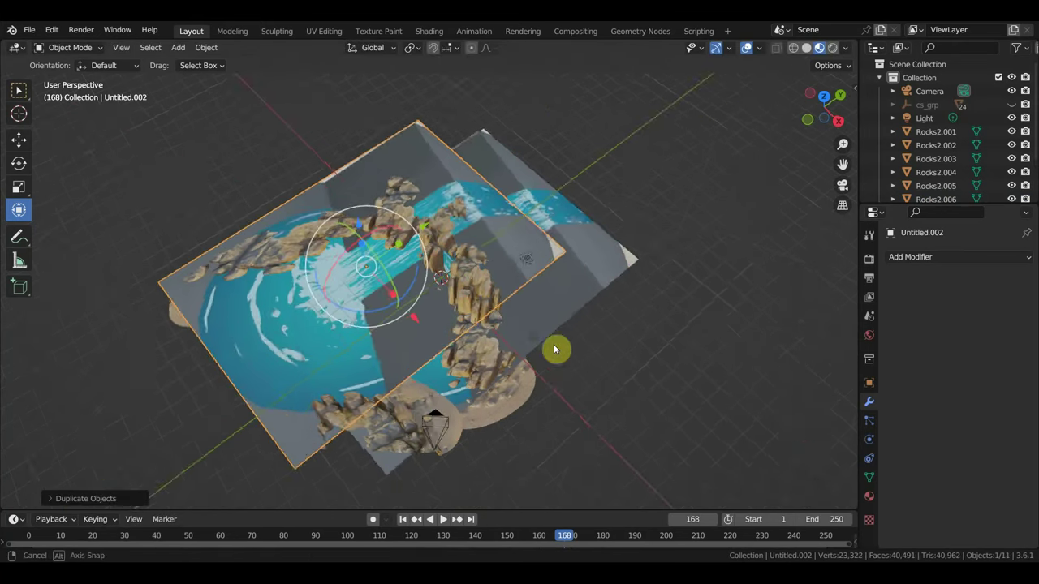
pyautogui.moveTo(555, 349)
pyautogui.mouseDown(button='middle')
pyautogui.moveTo(598, 318)
pyautogui.moveTo(444, 275)
pyautogui.mouseUp(button='middle')
pyautogui.moveTo(362, 229)
pyautogui.mouseDown()
pyautogui.moveTo(384, 279)
pyautogui.moveTo(382, 270)
pyautogui.mouseUp()
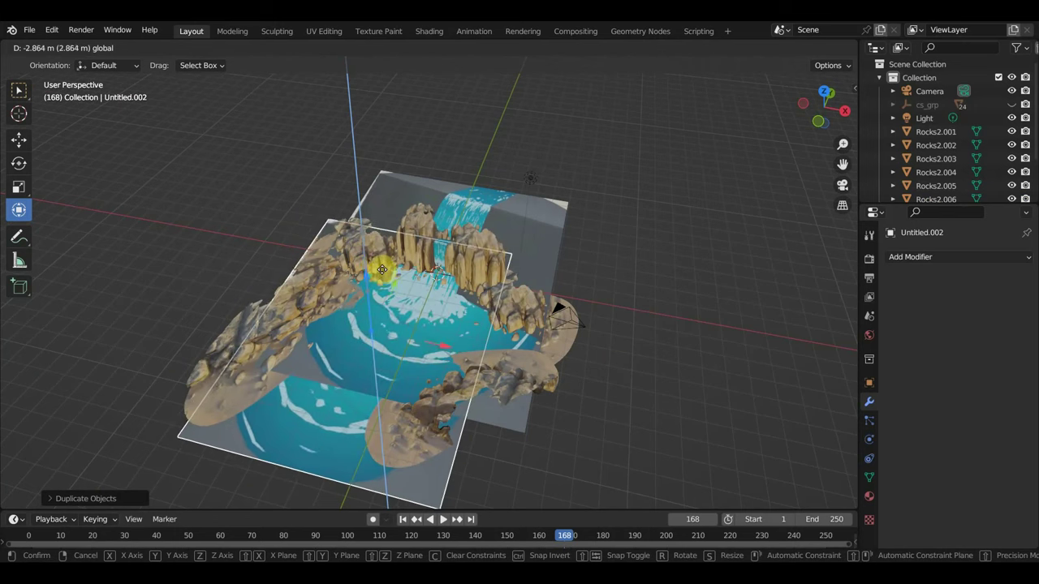
pyautogui.click(382, 270)
# Step: Rotate the duplicate plane Untitled.002 and position it over the pool
pyautogui.moveTo(441, 284)
pyautogui.mouseDown(button='middle')
pyautogui.moveTo(365, 282)
pyautogui.moveTo(464, 301)
pyautogui.mouseUp(button='middle')
pyautogui.press('r')
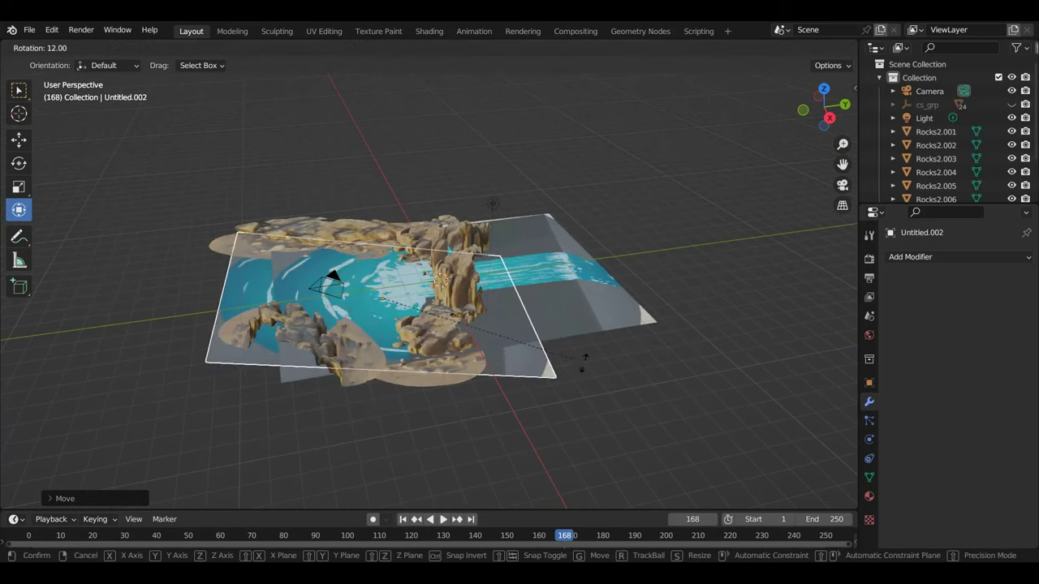
pyautogui.click(583, 365)
pyautogui.press('g')
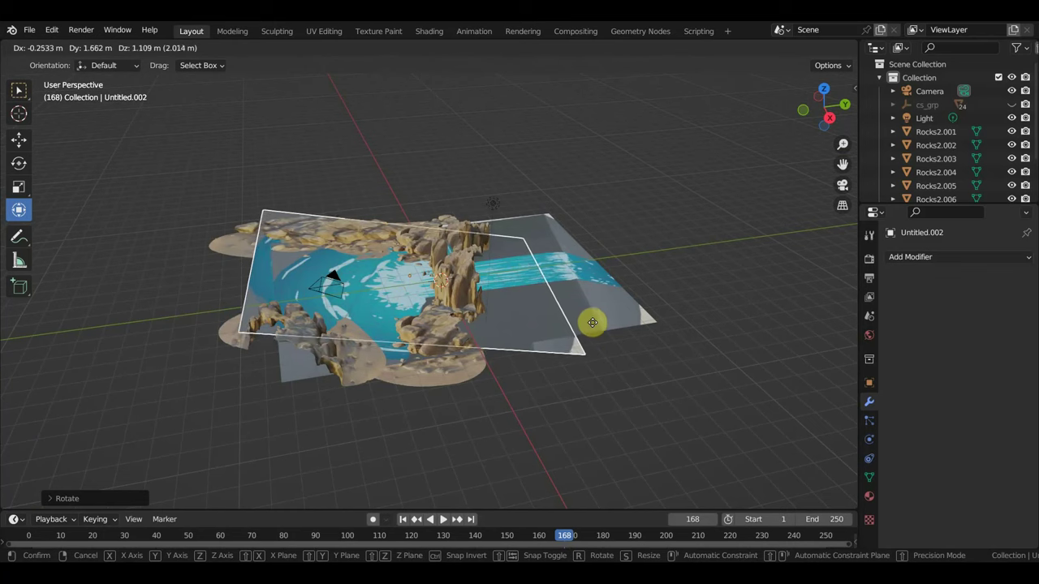
pyautogui.click(596, 321)
pyautogui.moveTo(602, 325)
pyautogui.mouseDown(button='middle')
pyautogui.moveTo(477, 367)
pyautogui.moveTo(424, 324)
pyautogui.moveTo(644, 325)
pyautogui.mouseUp(button='middle')
pyautogui.press('g')
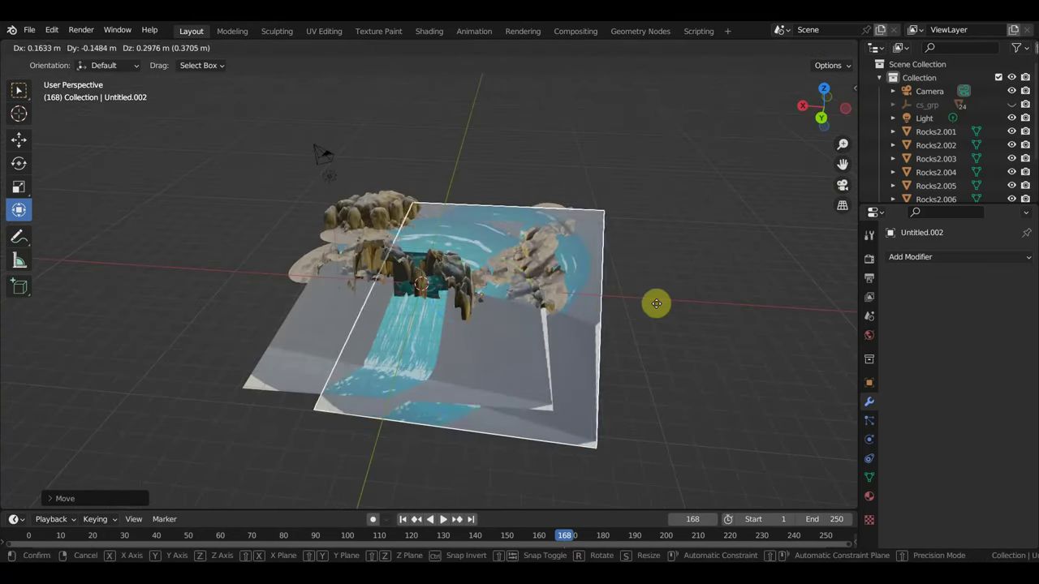
pyautogui.click(631, 302)
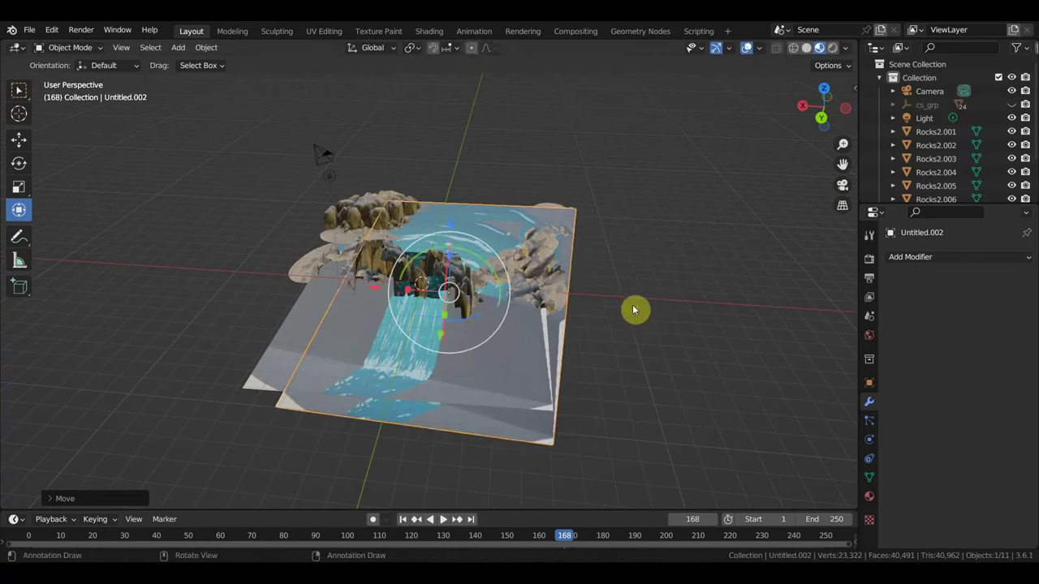
pyautogui.moveTo(632, 304)
pyautogui.mouseDown(button='middle')
pyautogui.moveTo(597, 353)
pyautogui.moveTo(522, 317)
pyautogui.moveTo(471, 310)
pyautogui.moveTo(347, 340)
pyautogui.moveTo(292, 318)
pyautogui.moveTo(364, 324)
pyautogui.mouseUp(button='middle')
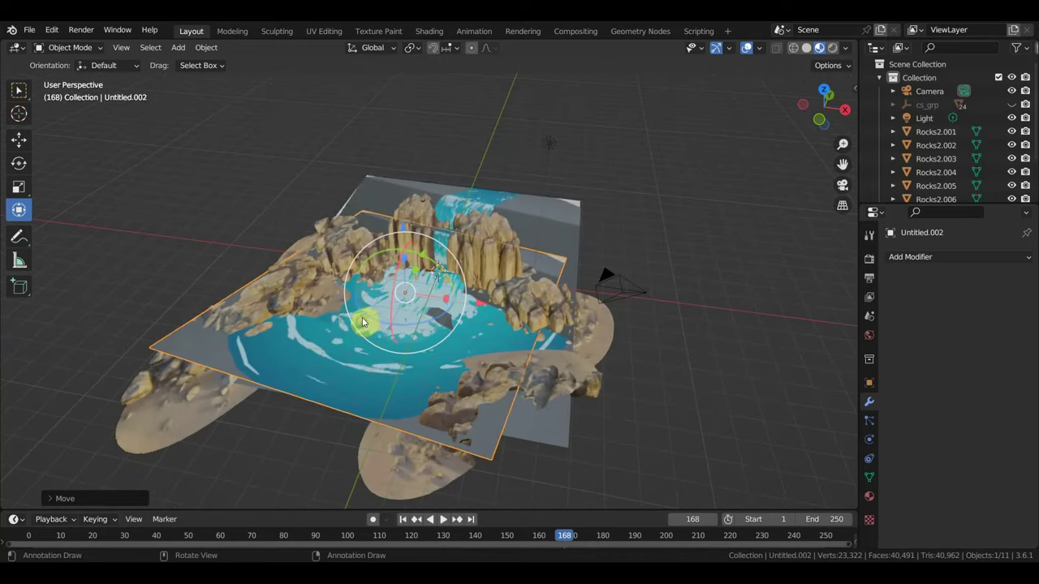
pyautogui.click(70, 48)
# Step: In Edit Mode, subdivide Untitled.002 twice, from one face to four, then 16
pyautogui.click(70, 78)
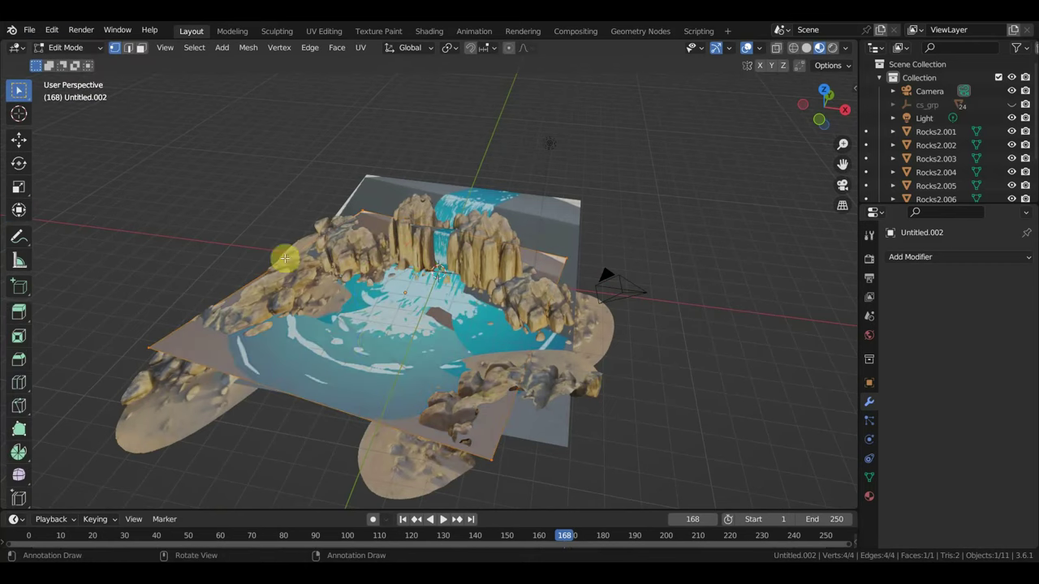
pyautogui.rightClick(375, 341)
pyautogui.click(347, 258)
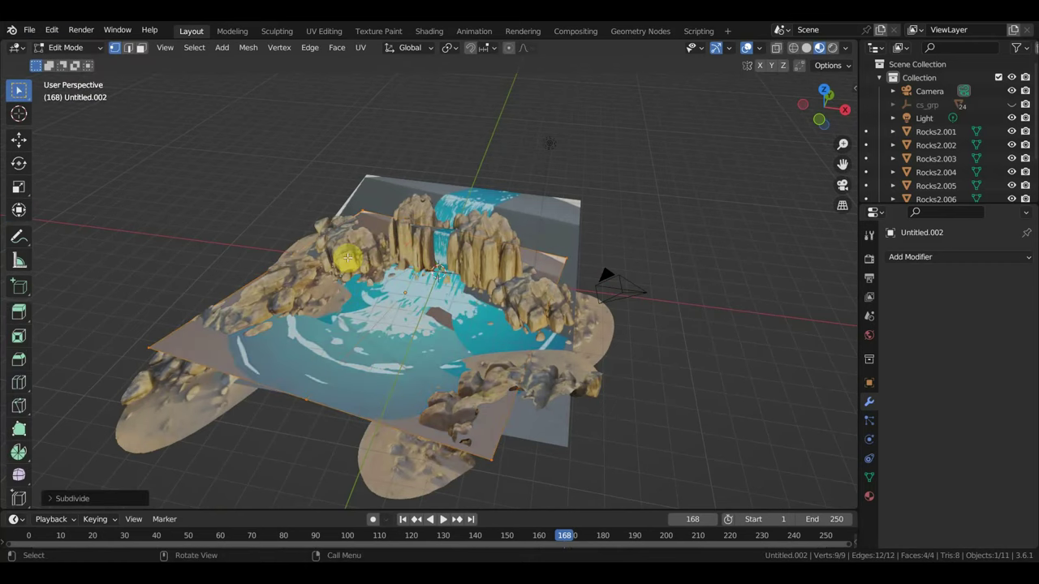
pyautogui.rightClick(400, 342)
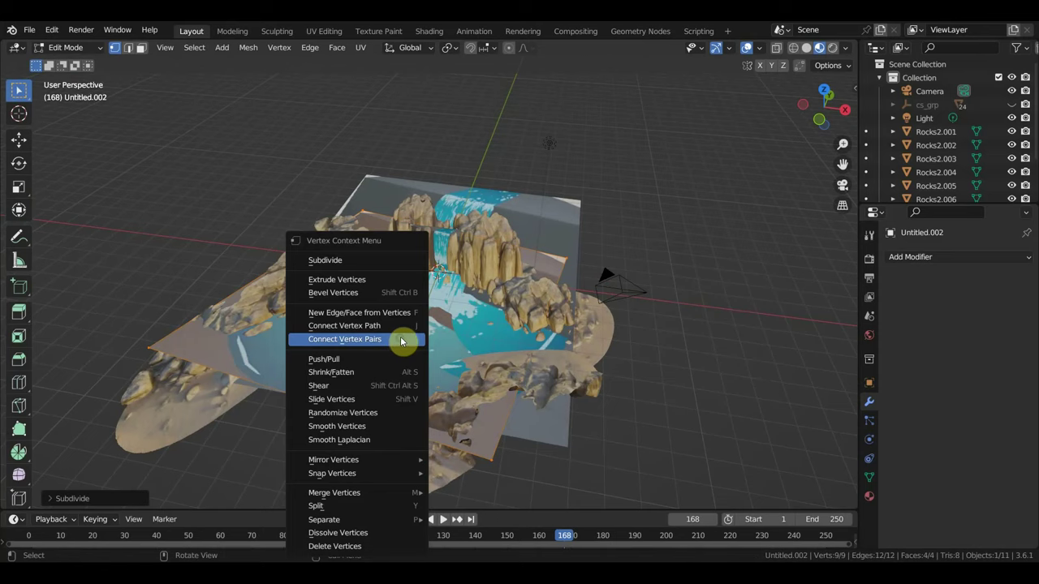
pyautogui.press('Up')
pyautogui.click(354, 262)
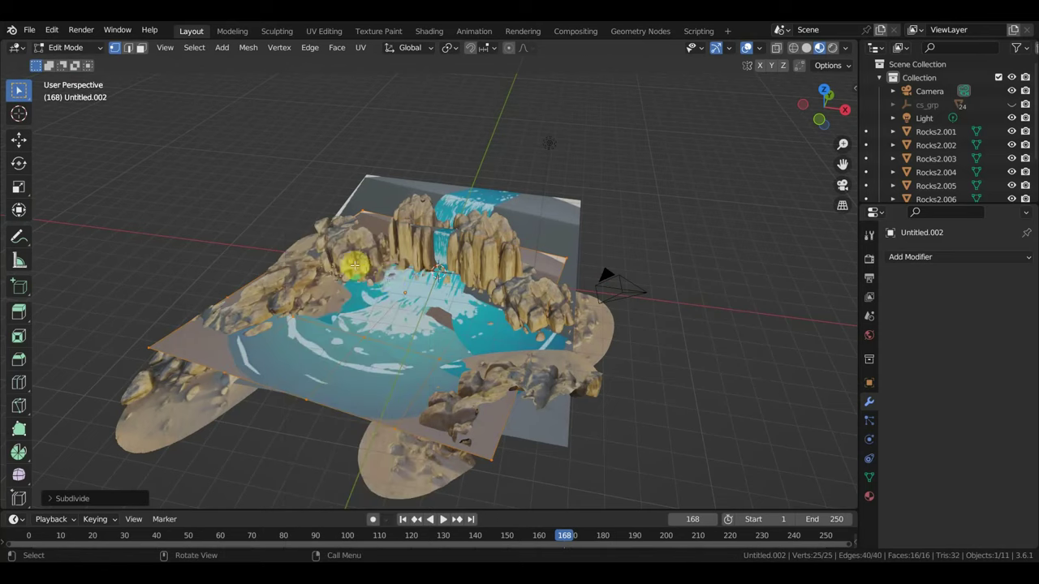
pyautogui.moveTo(406, 378); pyautogui.dragTo(415, 364, button='middle')
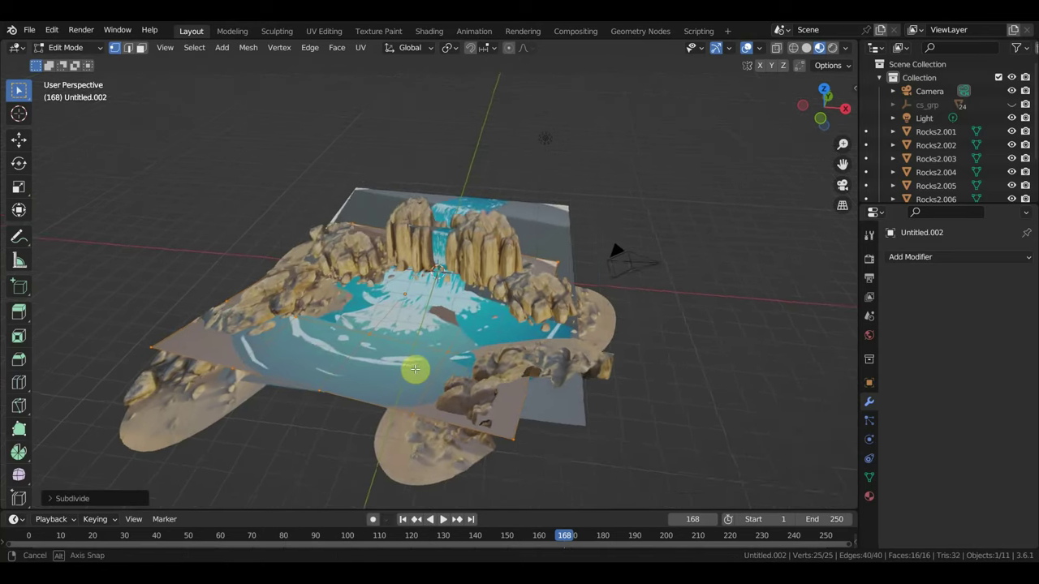
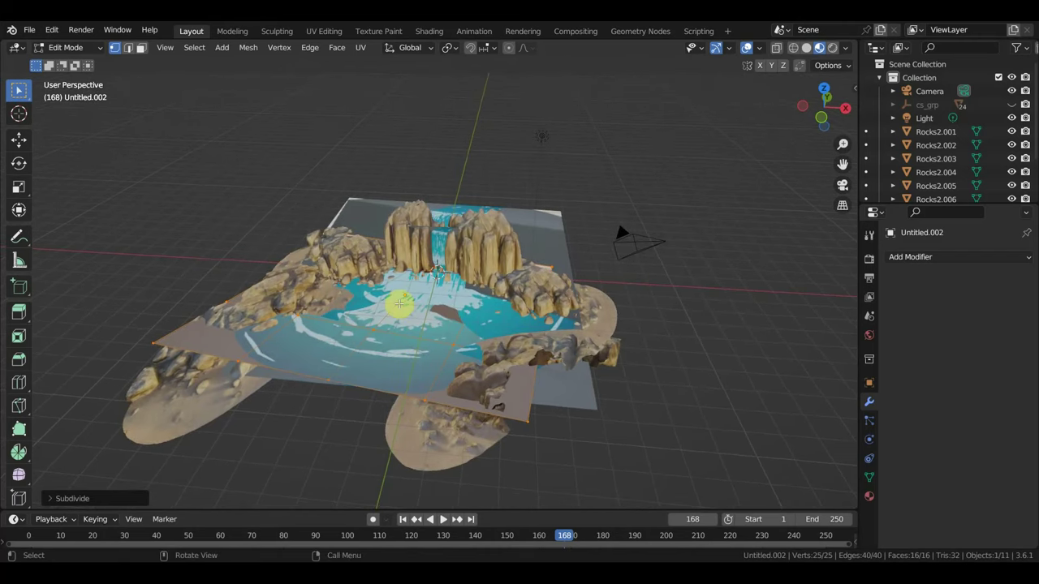
# Step: Orbit the diorama, deselect the plane's vertices, and switch to see-through wireframe view
pyautogui.moveTo(439, 297); pyautogui.dragTo(470, 331, button='middle')
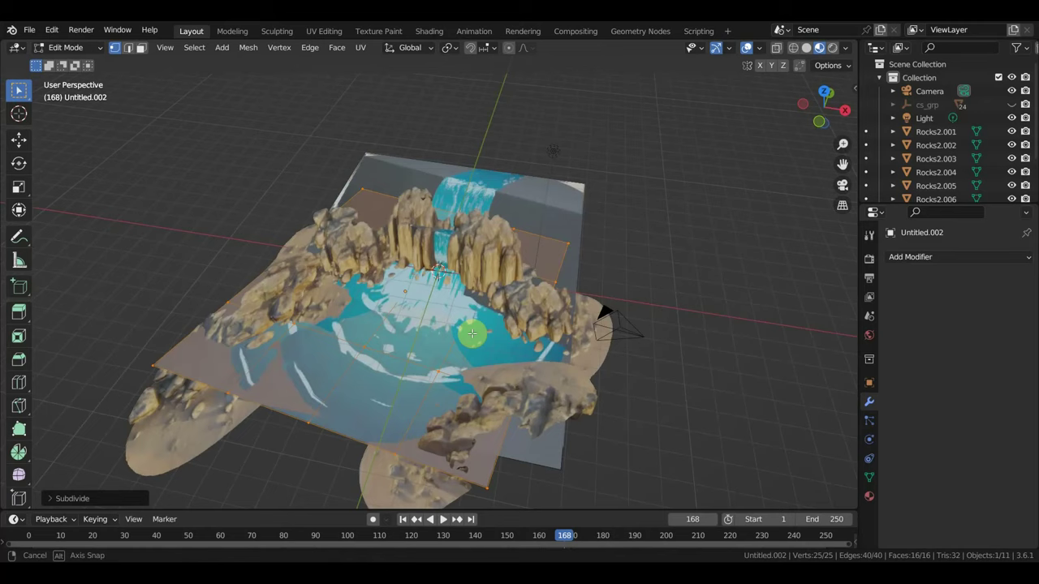
pyautogui.click(771, 241)
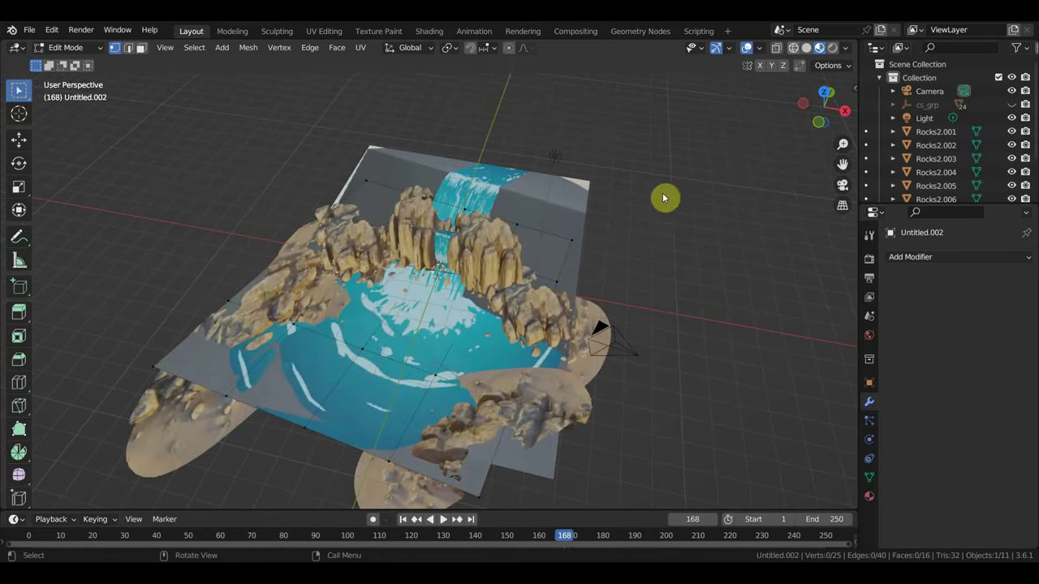
pyautogui.hotkey('shift', 'z')
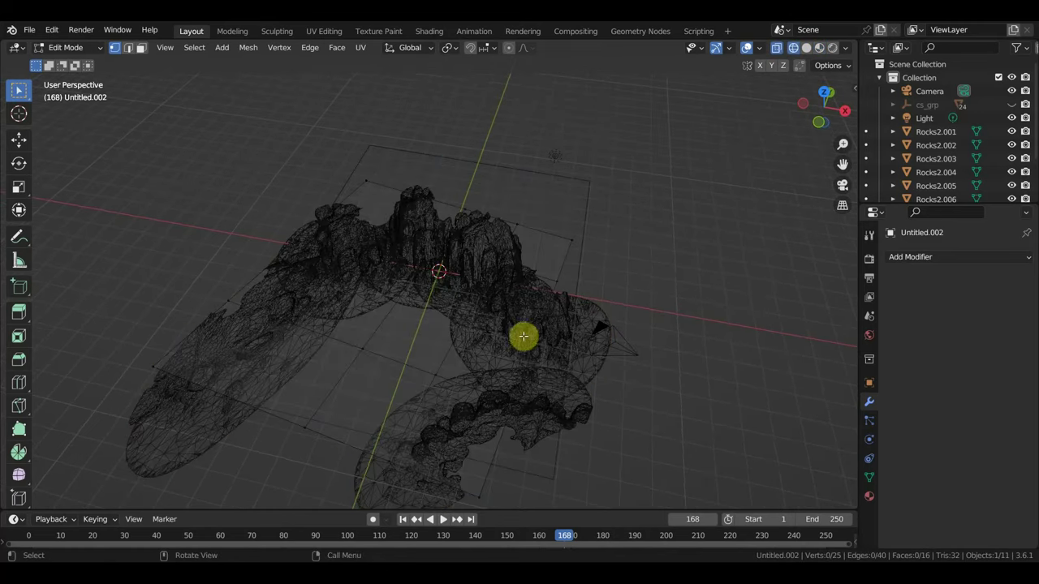
# Step: Subdivide the whole Untitled.002 plane into a finer grid
pyautogui.press('a')
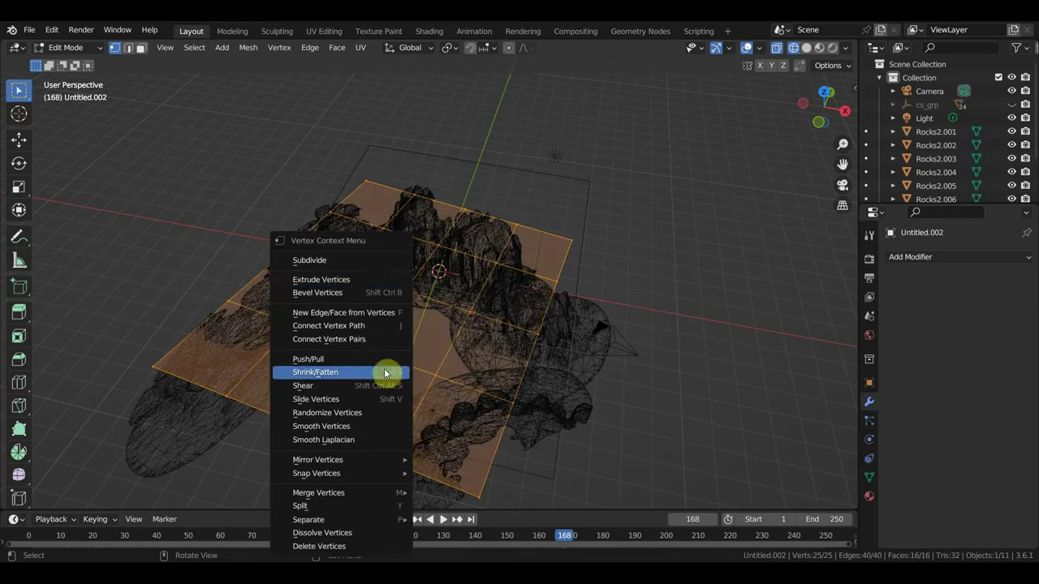
pyautogui.rightClick(383, 366)
pyautogui.click(341, 262)
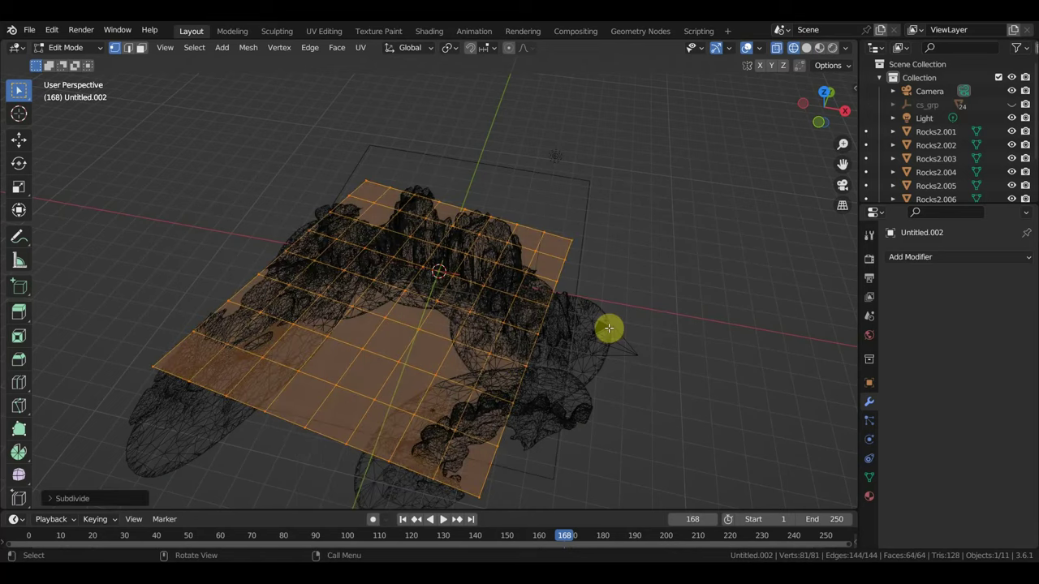
# Step: Circle-select the back band of grid vertices and view it from a low side angle
pyautogui.click(721, 316)
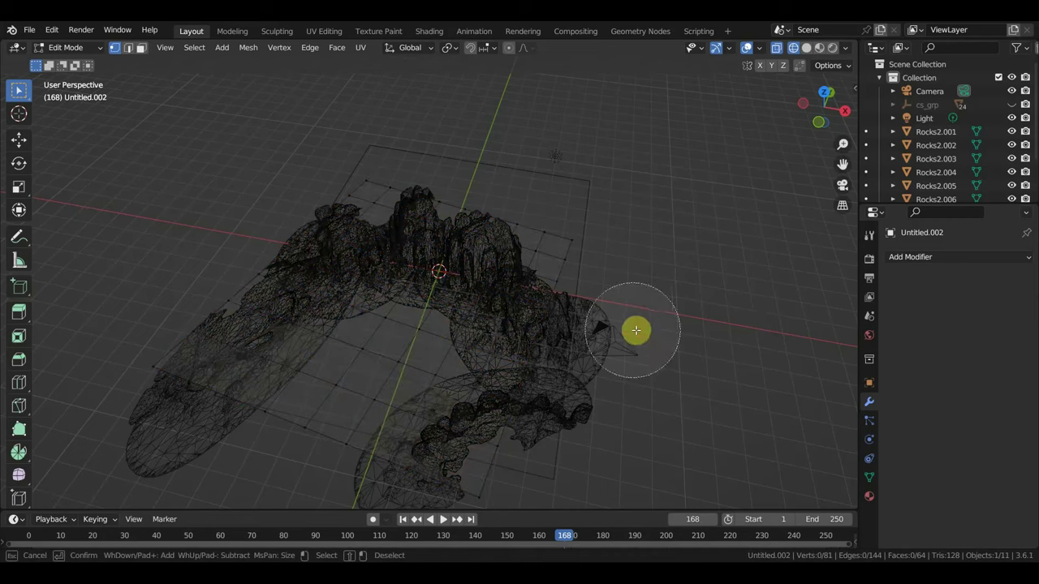
pyautogui.moveTo(505, 324)
pyautogui.mouseDown()
pyautogui.moveTo(359, 276)
pyautogui.moveTo(348, 204)
pyautogui.moveTo(480, 262)
pyautogui.moveTo(563, 262)
pyautogui.moveTo(370, 258)
pyautogui.mouseUp()
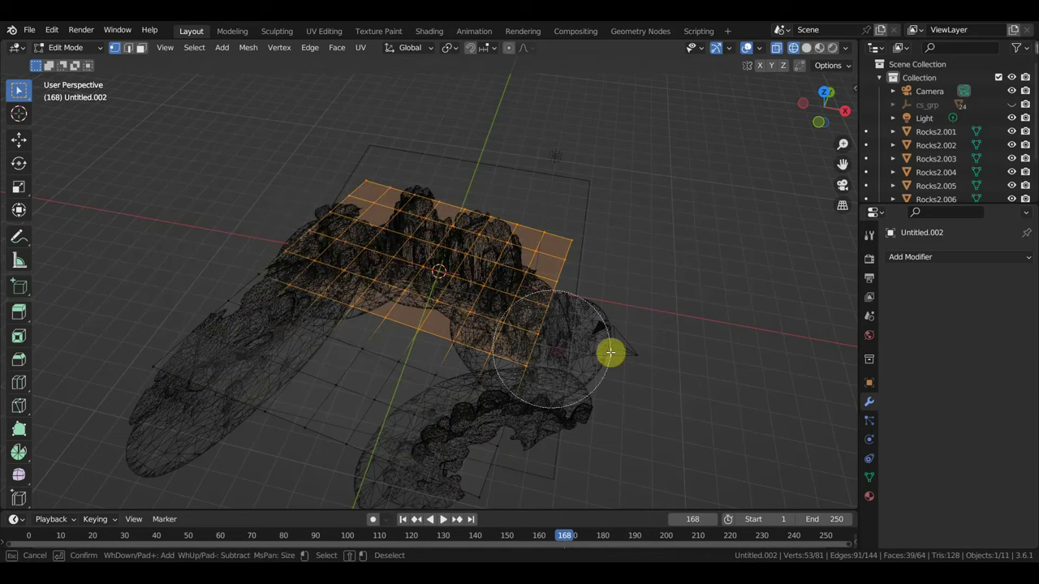
pyautogui.press('Escape')
pyautogui.moveTo(649, 336)
pyautogui.mouseDown(button='middle')
pyautogui.moveTo(563, 309)
pyautogui.moveTo(557, 292)
pyautogui.moveTo(631, 327)
pyautogui.moveTo(666, 319)
pyautogui.moveTo(664, 308)
pyautogui.mouseUp(button='middle')
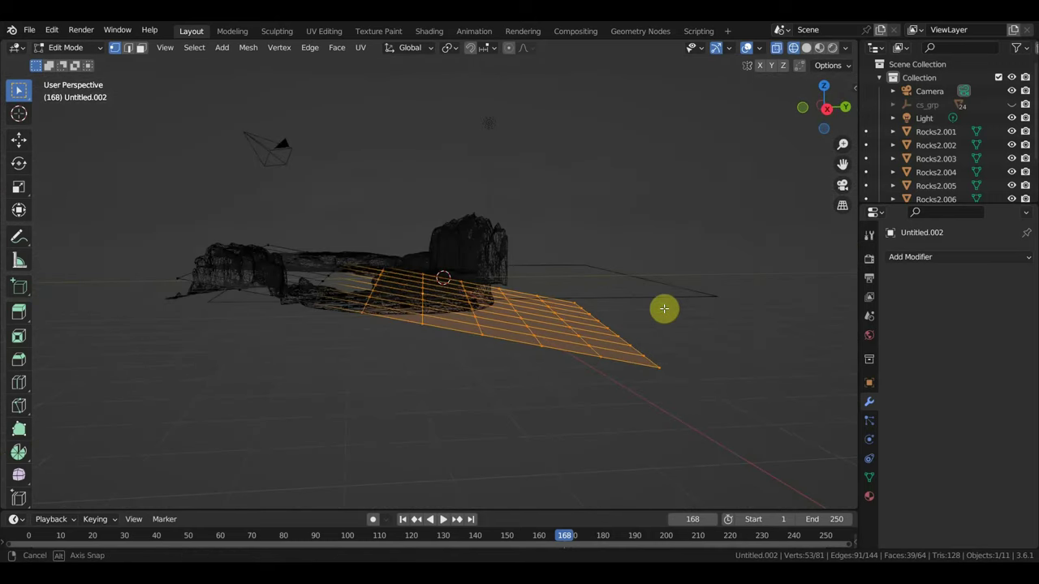
# Step: Tilt and move the selected back section of the plane
pyautogui.press('r')
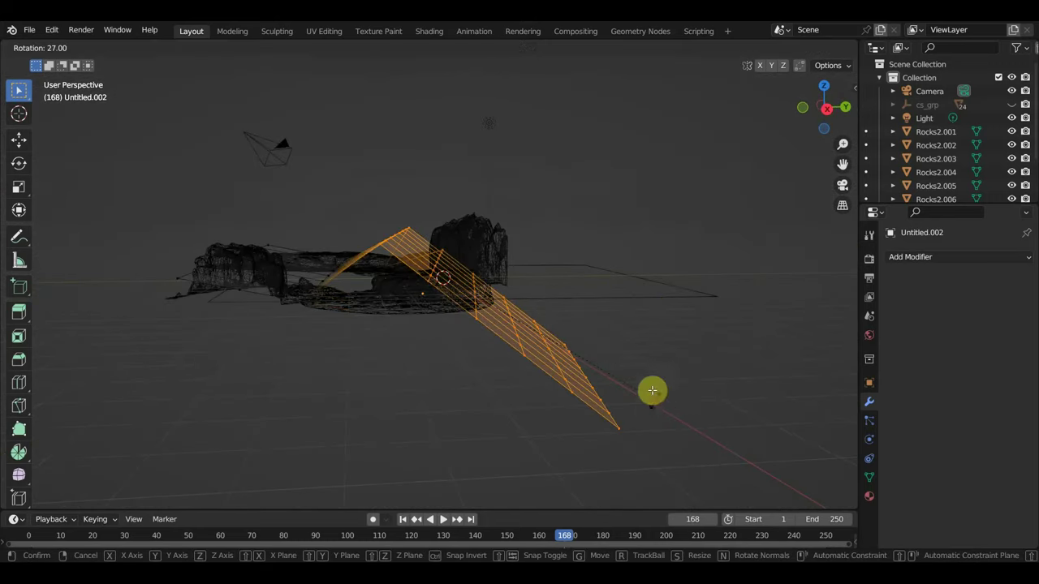
pyautogui.click(654, 391)
pyautogui.press('g')
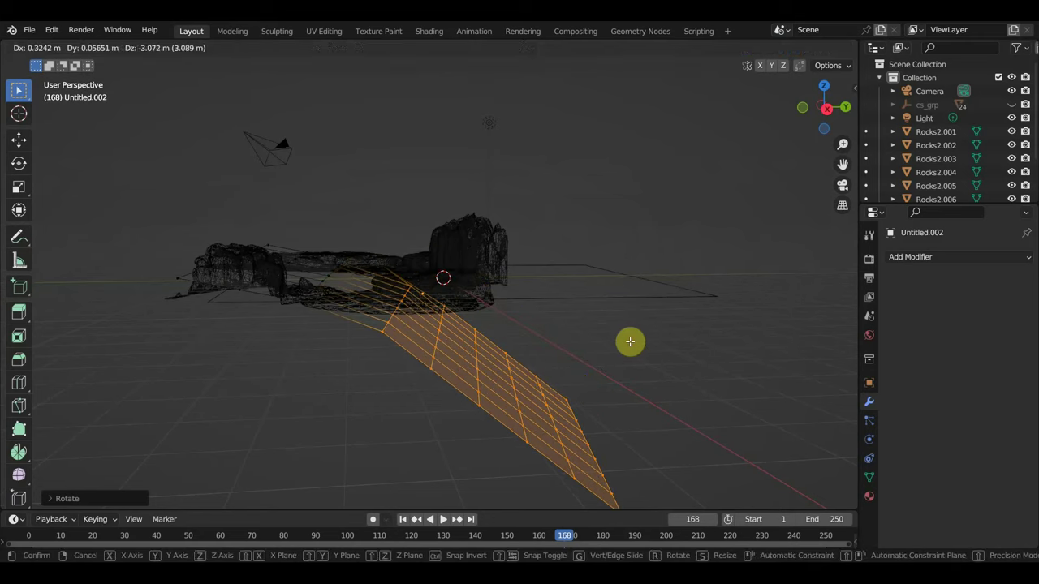
pyautogui.click(630, 342)
# Step: Delete the selected vertices, leaving a 28-vertex, 16-face piece
pyautogui.press('x')
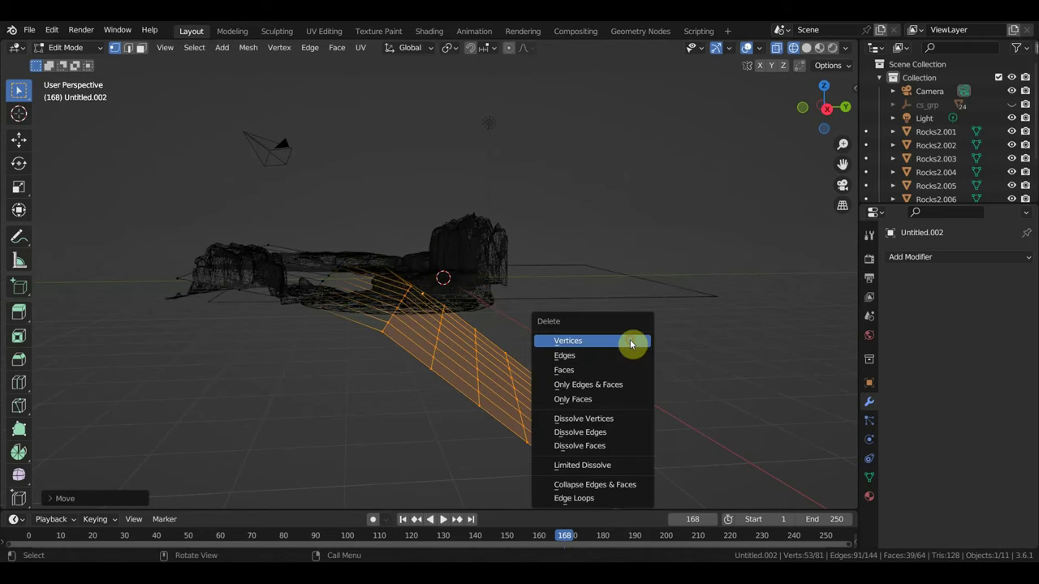
pyautogui.click(630, 342)
pyautogui.moveTo(628, 341)
pyautogui.mouseDown(button='middle')
pyautogui.moveTo(592, 420)
pyautogui.moveTo(603, 446)
pyautogui.moveTo(311, 268)
pyautogui.mouseUp(button='middle')
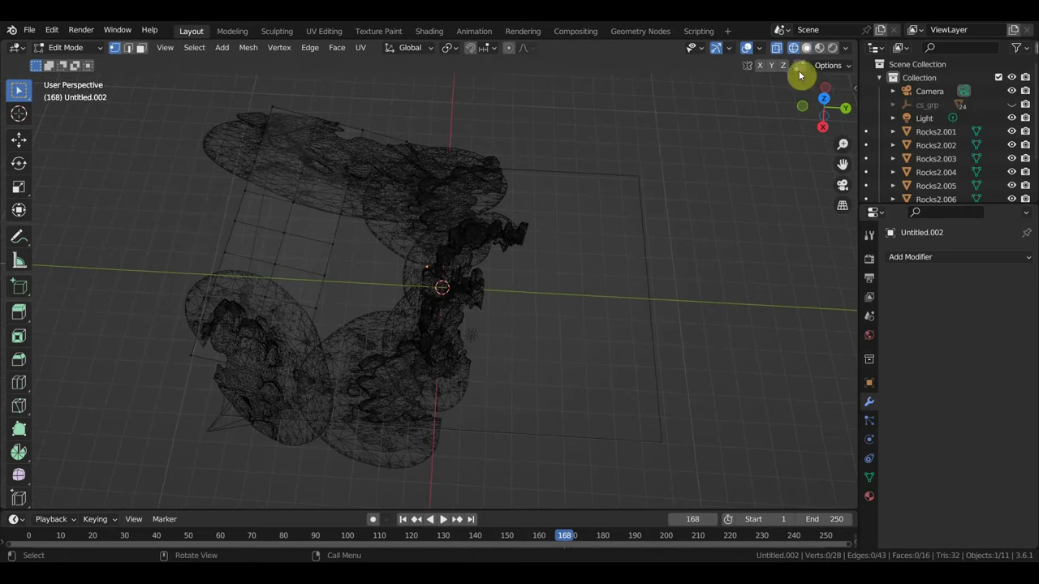
# Step: Return to textured Material Preview shading and view the pool from the front
pyautogui.hotkey('shift', 'z')
pyautogui.moveTo(681, 248); pyautogui.dragTo(823, 108, button='middle')
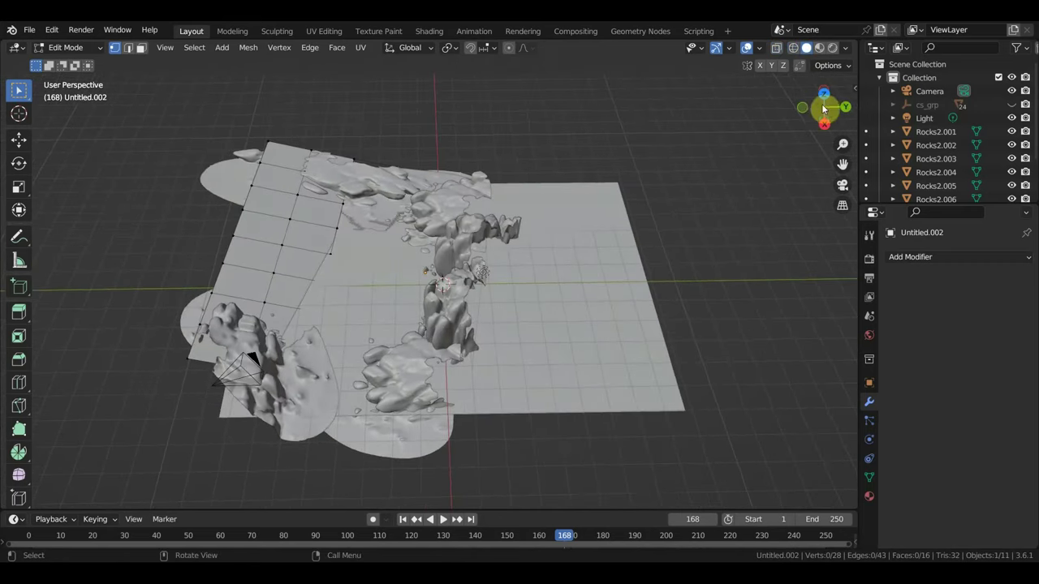
pyautogui.click(819, 48)
pyautogui.moveTo(714, 197)
pyautogui.mouseDown(button='middle')
pyautogui.moveTo(738, 173)
pyautogui.moveTo(795, 168)
pyautogui.moveTo(434, 318)
pyautogui.mouseUp(button='middle')
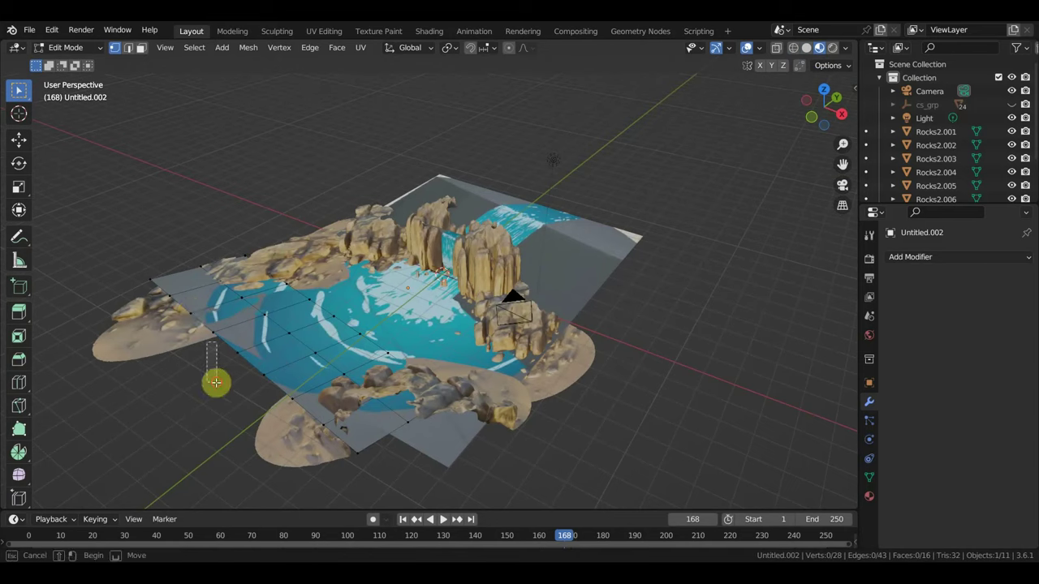
# Step: Pull the plane's left-corner and left-edge vertices out toward the pool's left rocks
pyautogui.moveTo(215, 382); pyautogui.dragTo(102, 225)
pyautogui.press('g')
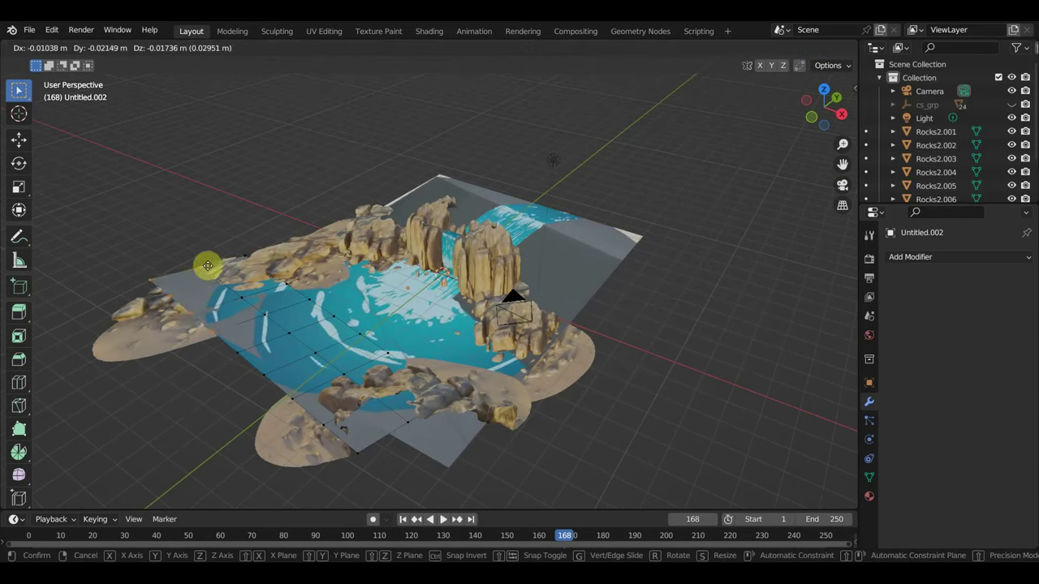
pyautogui.click(207, 289)
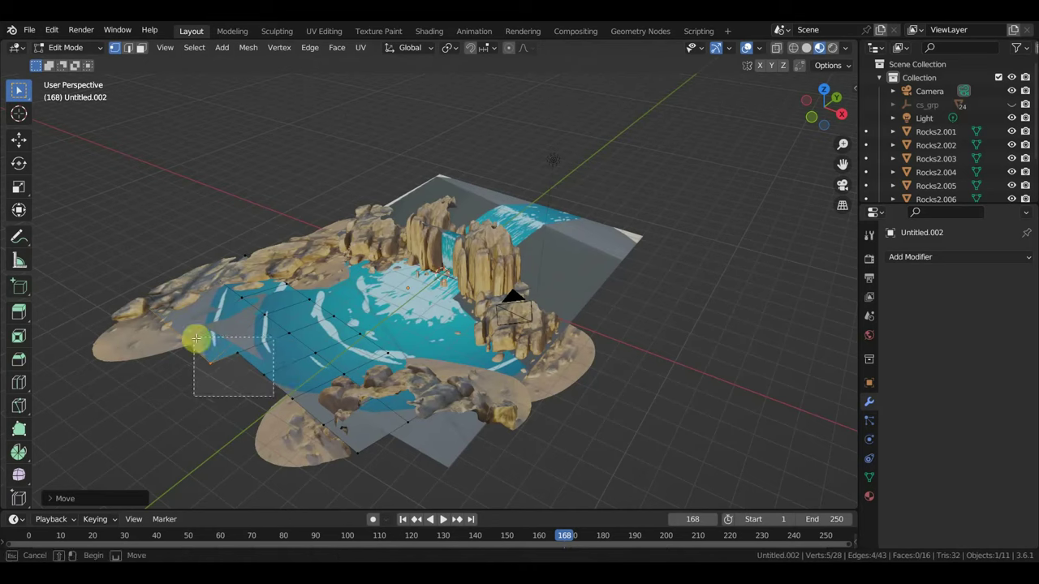
pyautogui.moveTo(195, 338); pyautogui.dragTo(198, 335)
pyautogui.press('g')
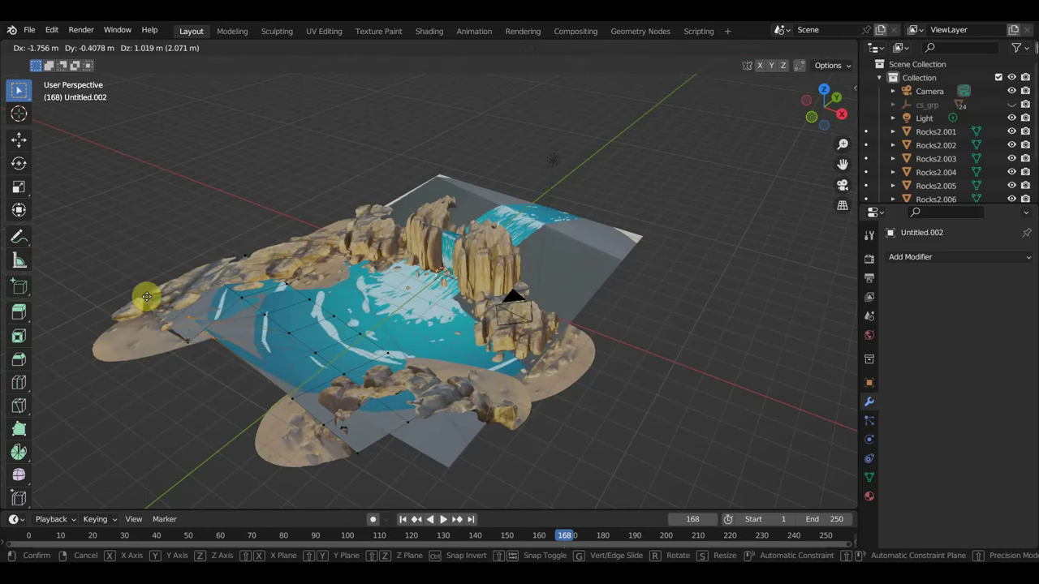
pyautogui.click(159, 328)
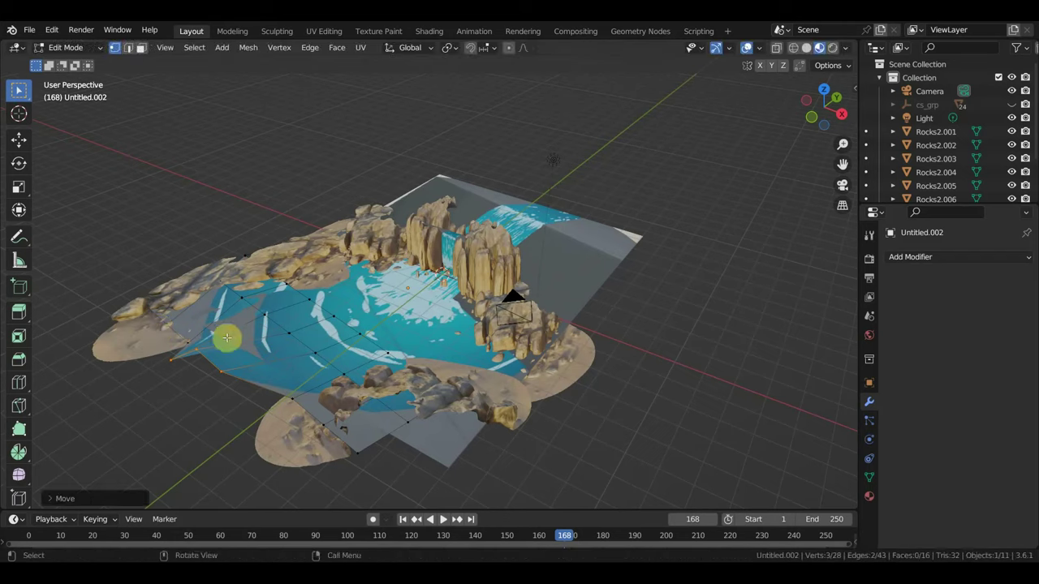
pyautogui.moveTo(173, 301); pyautogui.dragTo(173, 297)
pyautogui.press('g')
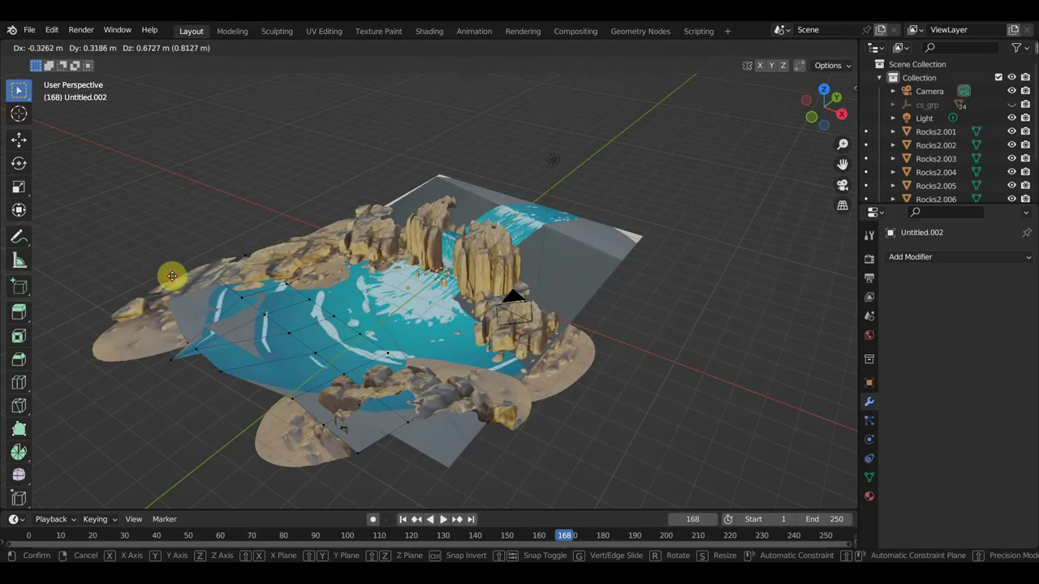
pyautogui.click(209, 308)
# Step: Drag the shore and front-left edge vertices out to trace the rocky rim
pyautogui.moveTo(231, 310); pyautogui.dragTo(220, 302)
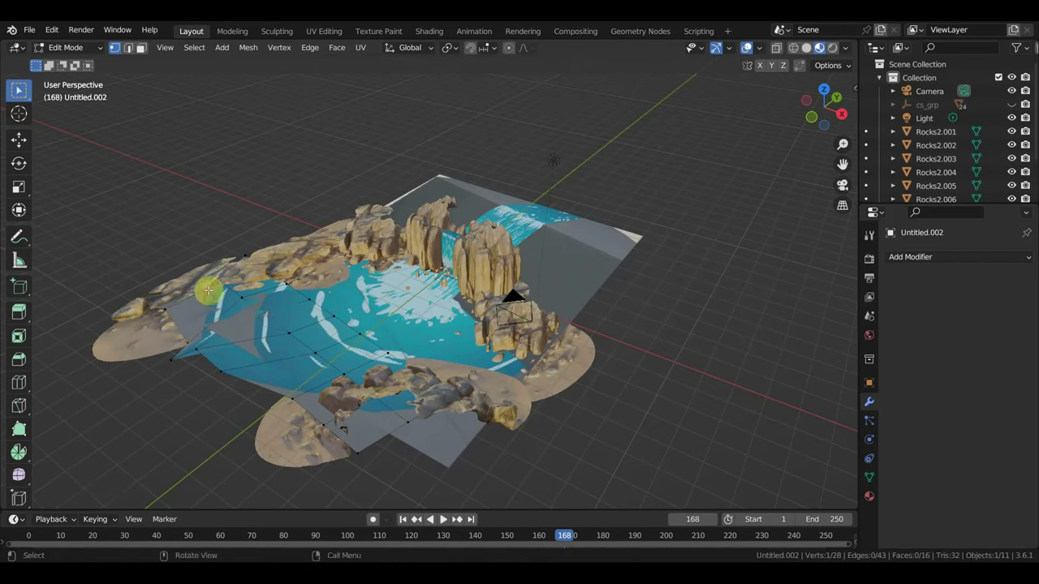
pyautogui.press('g')
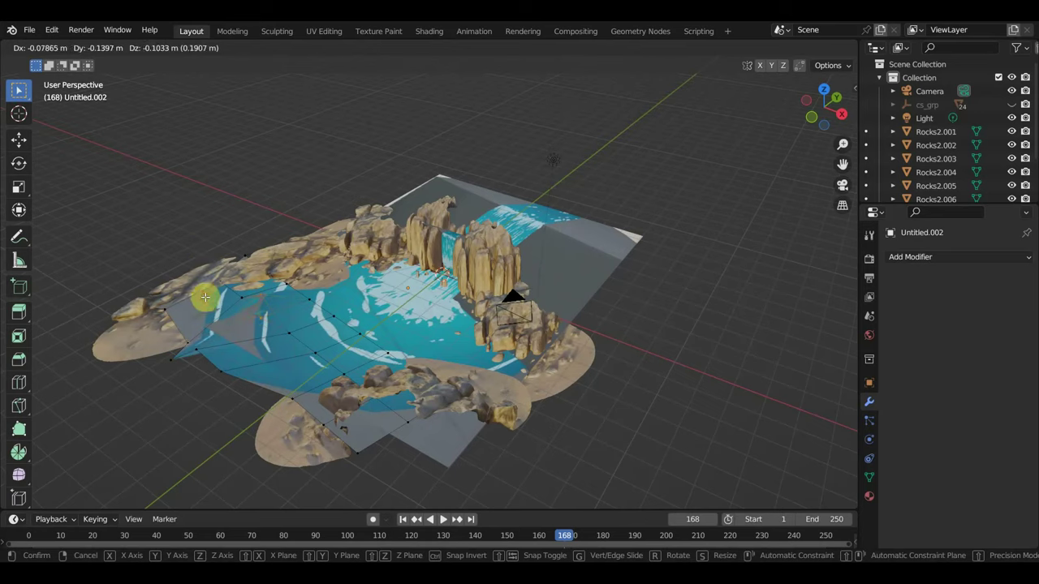
pyautogui.click(205, 297)
pyautogui.moveTo(206, 297); pyautogui.dragTo(228, 297, button='middle')
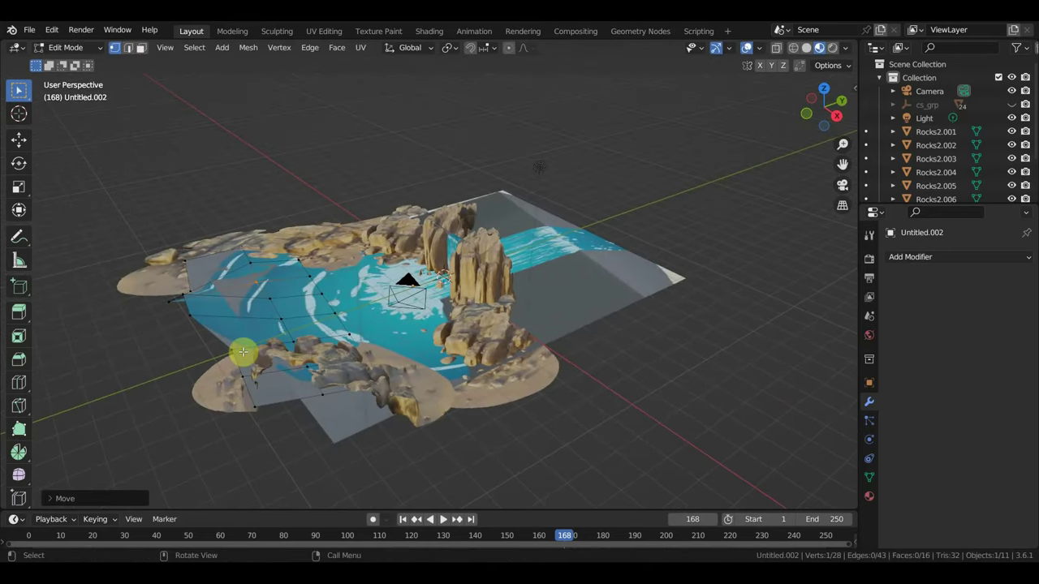
pyautogui.moveTo(202, 343); pyautogui.dragTo(158, 284)
pyautogui.press('g')
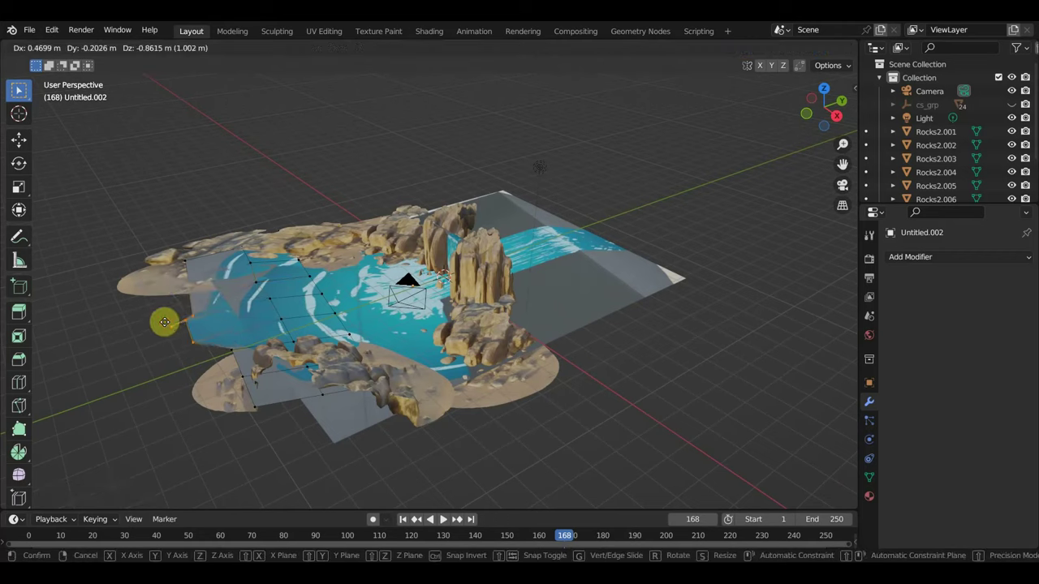
pyautogui.click(165, 325)
pyautogui.press('g')
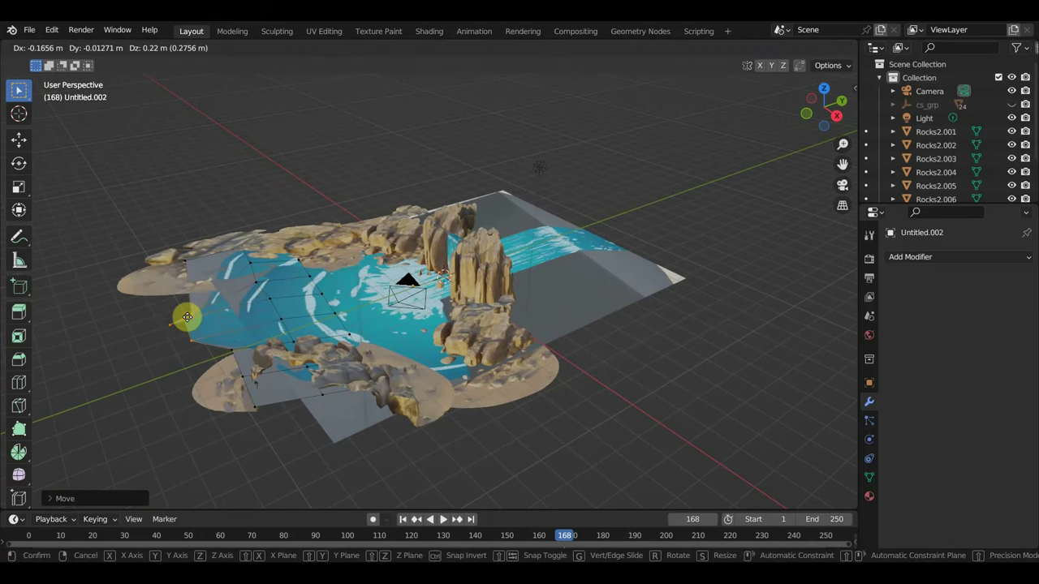
pyautogui.click(188, 317)
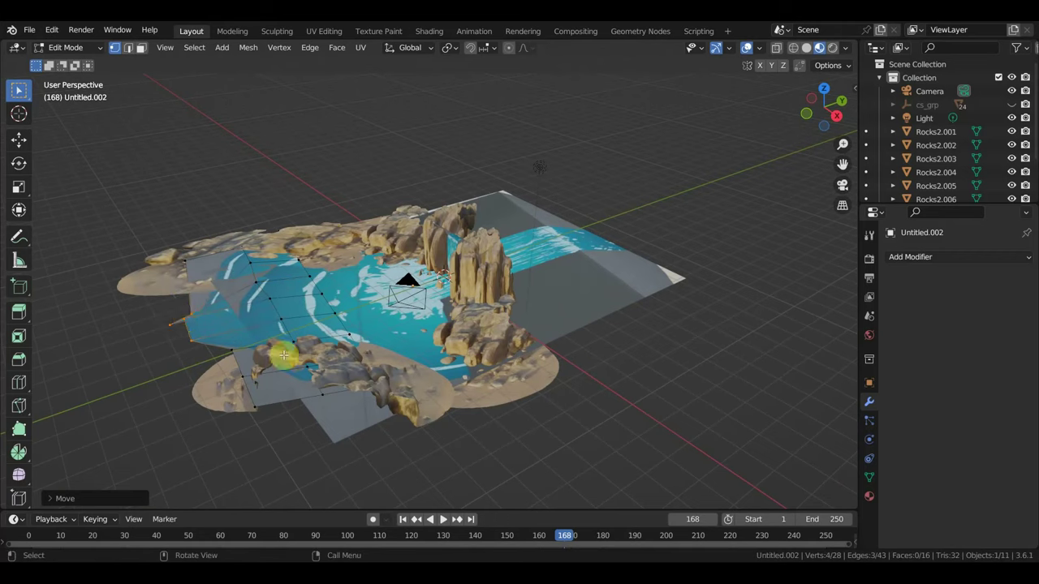
pyautogui.press('g')
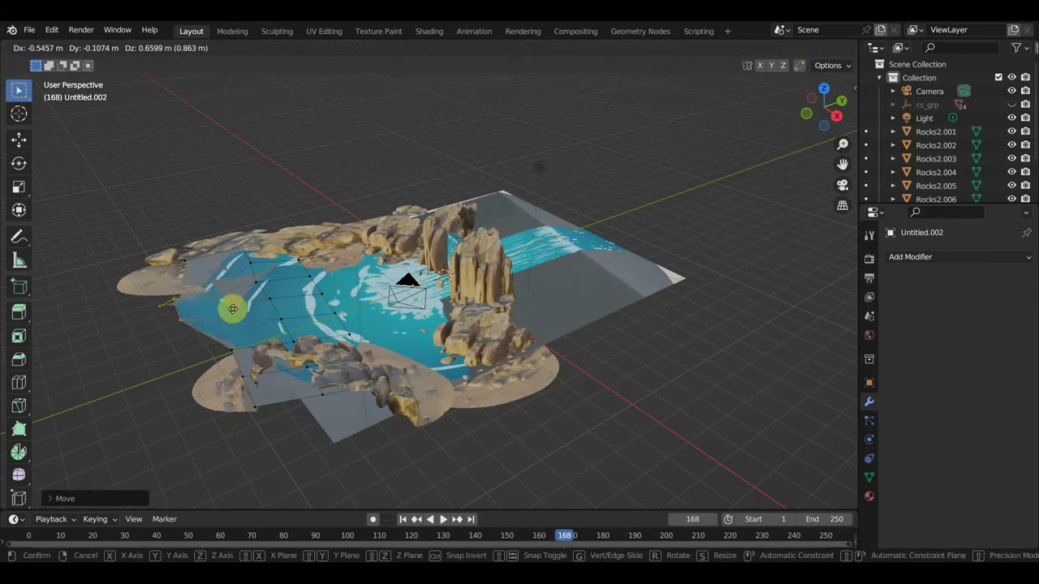
pyautogui.click(241, 304)
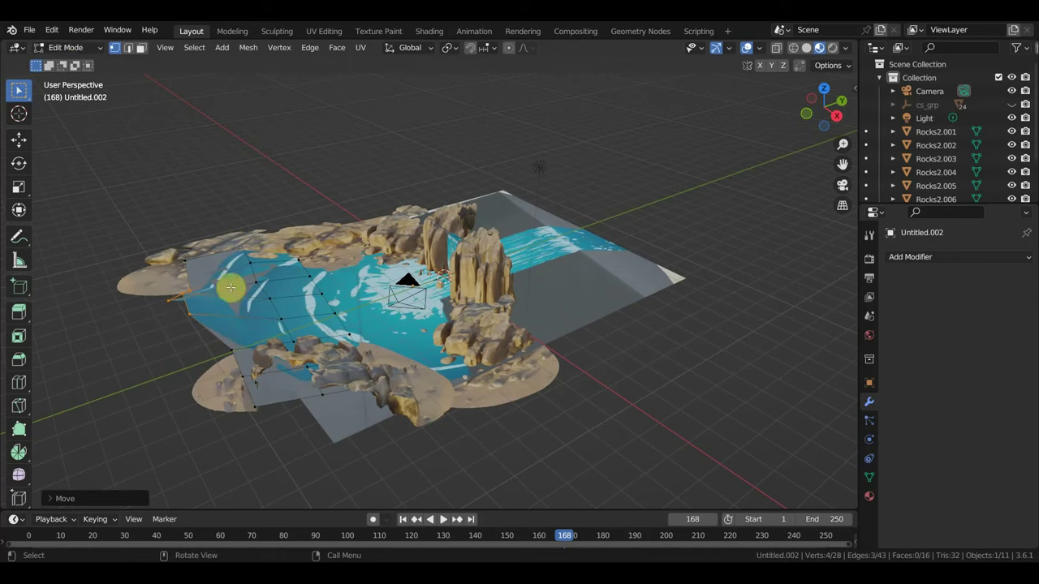
pyautogui.click(69, 50)
# Step: Back in Object Mode, rotate the large water plane Untitled.001 slightly
pyautogui.click(73, 65)
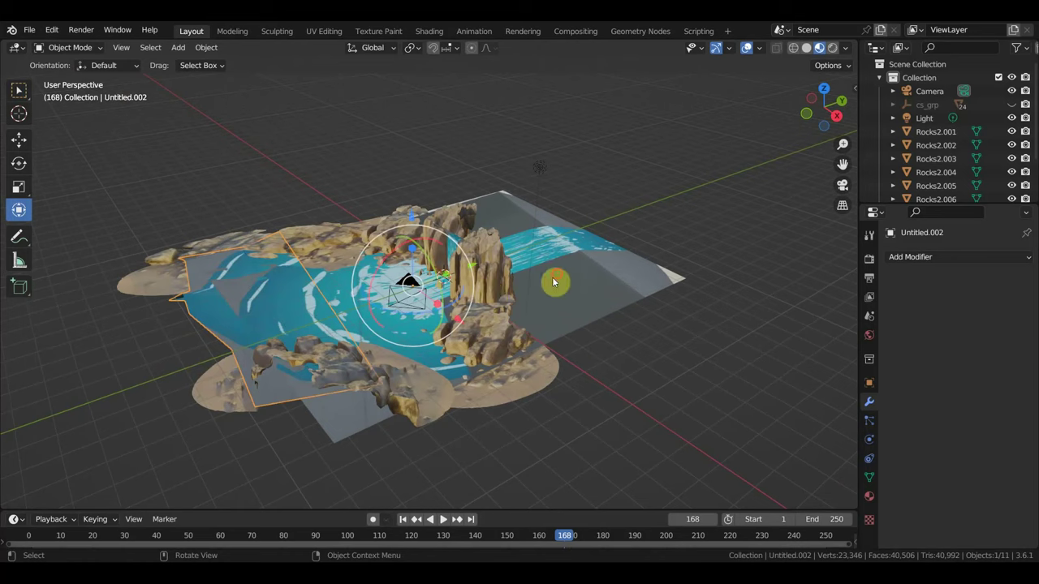
pyautogui.click(591, 287)
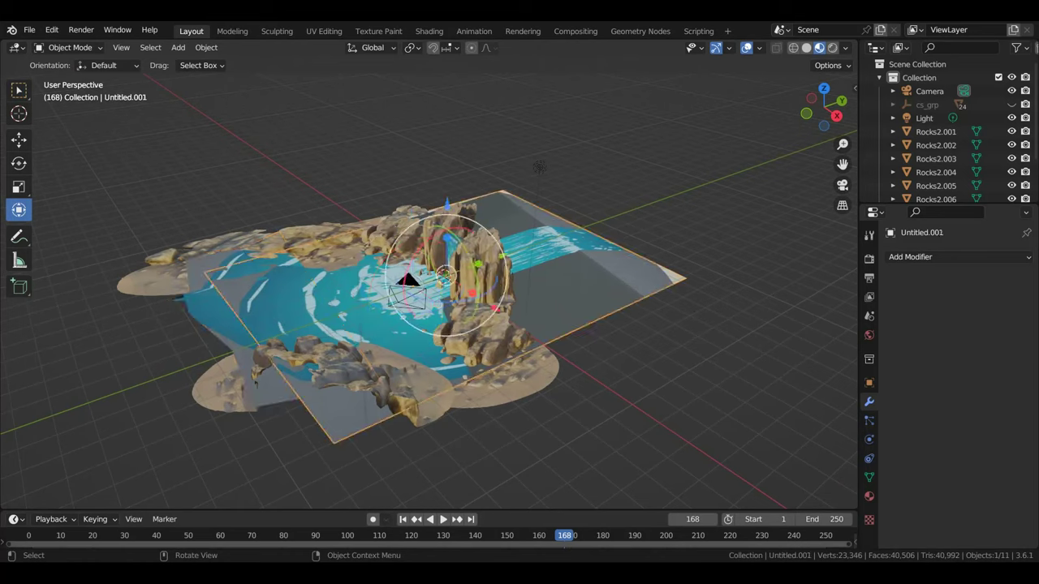
pyautogui.press('r')
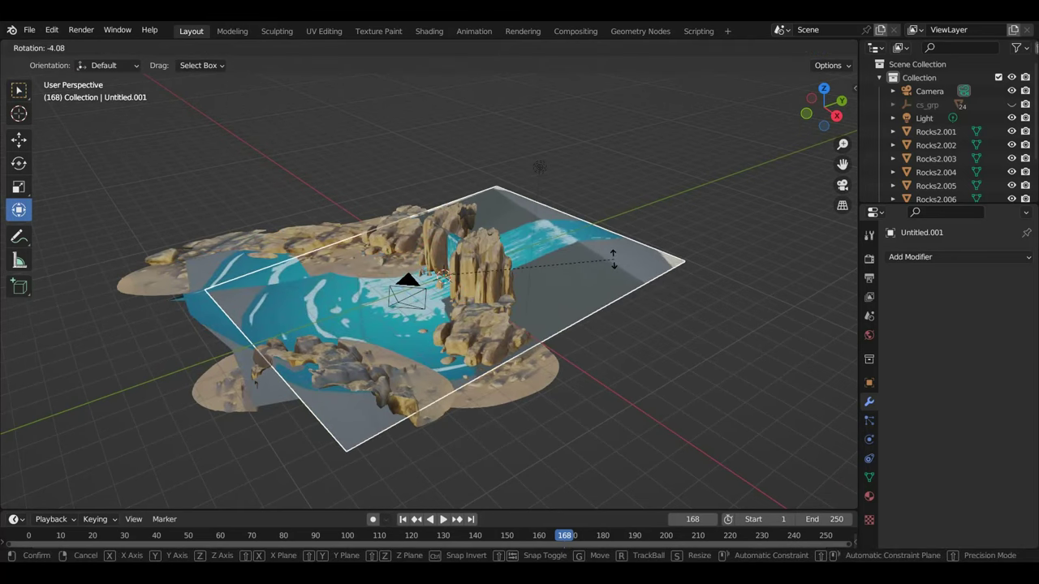
pyautogui.click(615, 268)
# Step: Orbit around the diorama and start the waterfall animation playback
pyautogui.moveTo(614, 276)
pyautogui.mouseDown(button='middle')
pyautogui.moveTo(688, 304)
pyautogui.moveTo(306, 436)
pyautogui.mouseUp(button='middle')
pyautogui.moveTo(398, 425)
pyautogui.mouseDown(button='middle')
pyautogui.moveTo(366, 432)
pyautogui.moveTo(451, 416)
pyautogui.mouseUp(button='middle')
pyautogui.moveTo(653, 382)
pyautogui.mouseDown(button='middle')
pyautogui.moveTo(690, 360)
pyautogui.moveTo(603, 362)
pyautogui.moveTo(673, 344)
pyautogui.moveTo(531, 338)
pyautogui.mouseUp(button='middle')
pyautogui.press('space')
pyautogui.scroll(2, 641, 349)
pyautogui.scroll(1, 638, 350)
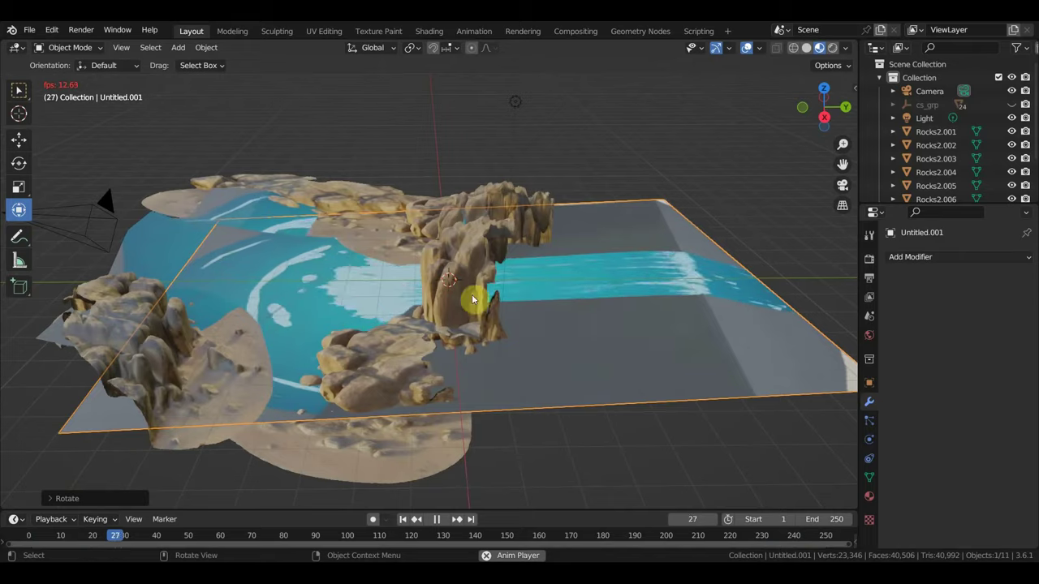
# Step: Select the pool water plane Untitled.002 and begin repositioning it in the pool
pyautogui.moveTo(472, 299)
pyautogui.mouseDown(button='middle')
pyautogui.moveTo(478, 327)
pyautogui.moveTo(336, 313)
pyautogui.mouseUp(button='middle')
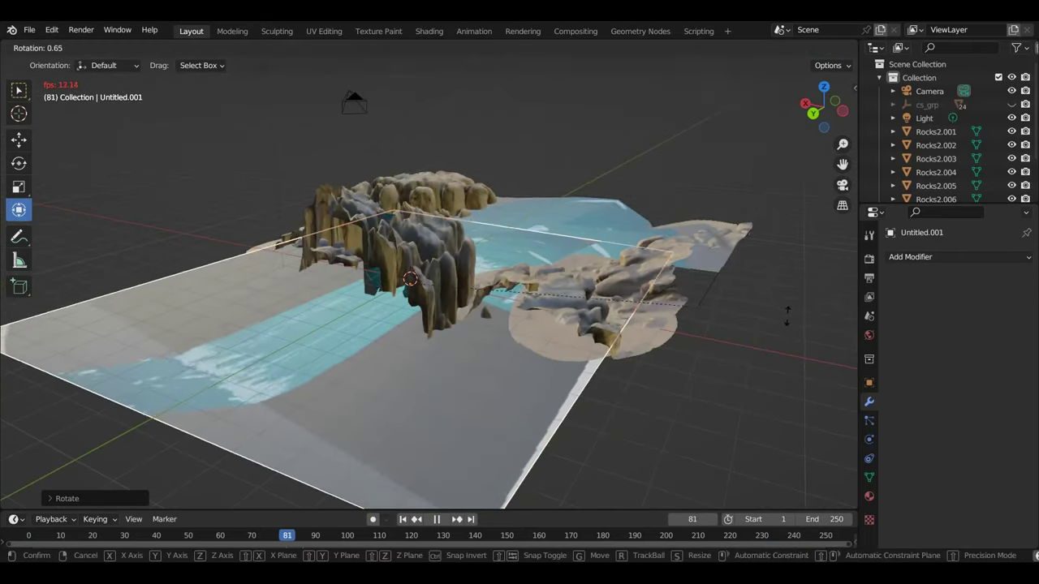
pyautogui.moveTo(765, 342)
pyautogui.mouseDown(button='middle')
pyautogui.moveTo(723, 371)
pyautogui.moveTo(609, 382)
pyautogui.moveTo(475, 357)
pyautogui.moveTo(465, 341)
pyautogui.mouseUp(button='middle')
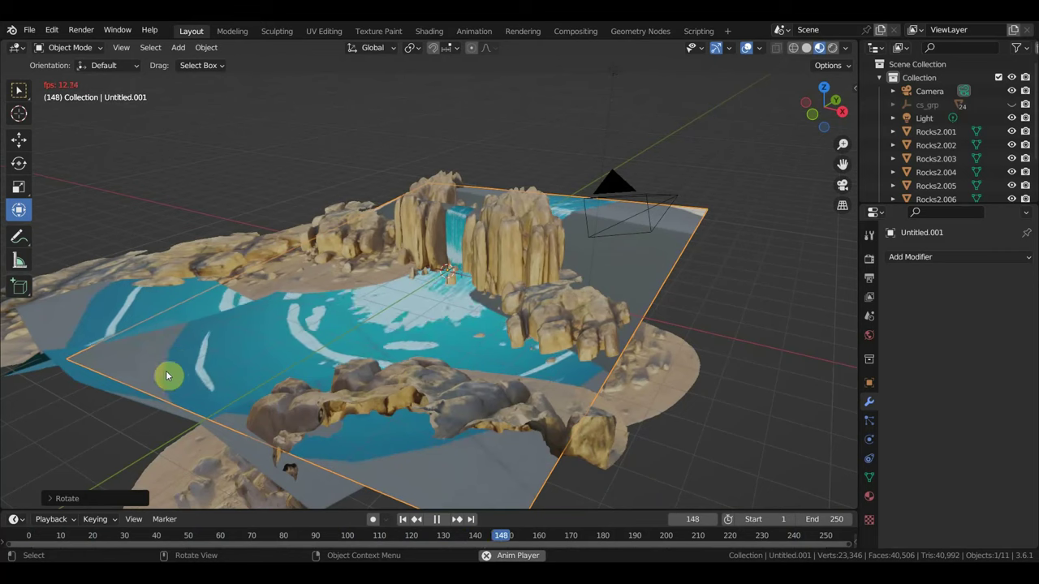
pyautogui.click(120, 391)
pyautogui.moveTo(124, 389)
pyautogui.mouseDown(button='middle')
pyautogui.moveTo(197, 390)
pyautogui.moveTo(204, 378)
pyautogui.mouseUp(button='middle')
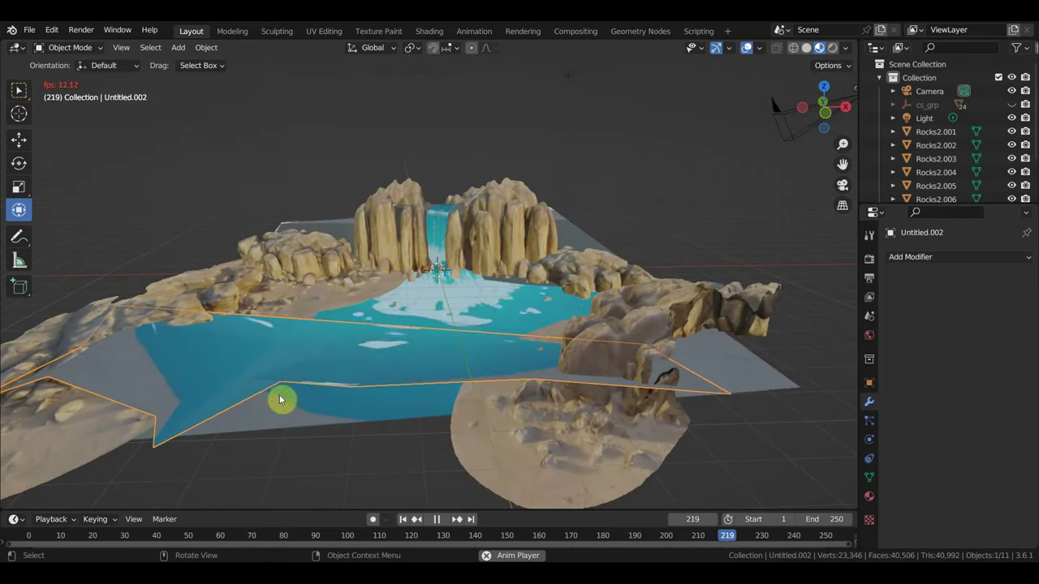
pyautogui.press('g')
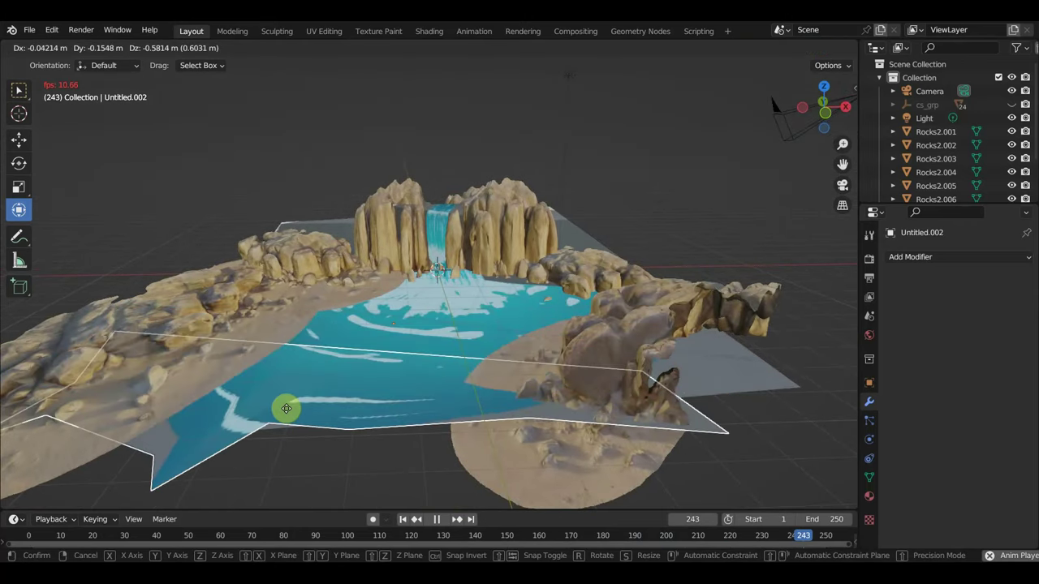
pyautogui.click(285, 412)
pyautogui.moveTo(285, 416)
pyautogui.mouseDown(button='middle')
pyautogui.moveTo(208, 460)
pyautogui.moveTo(181, 445)
pyautogui.moveTo(244, 410)
pyautogui.mouseUp(button='middle')
pyautogui.press('g')
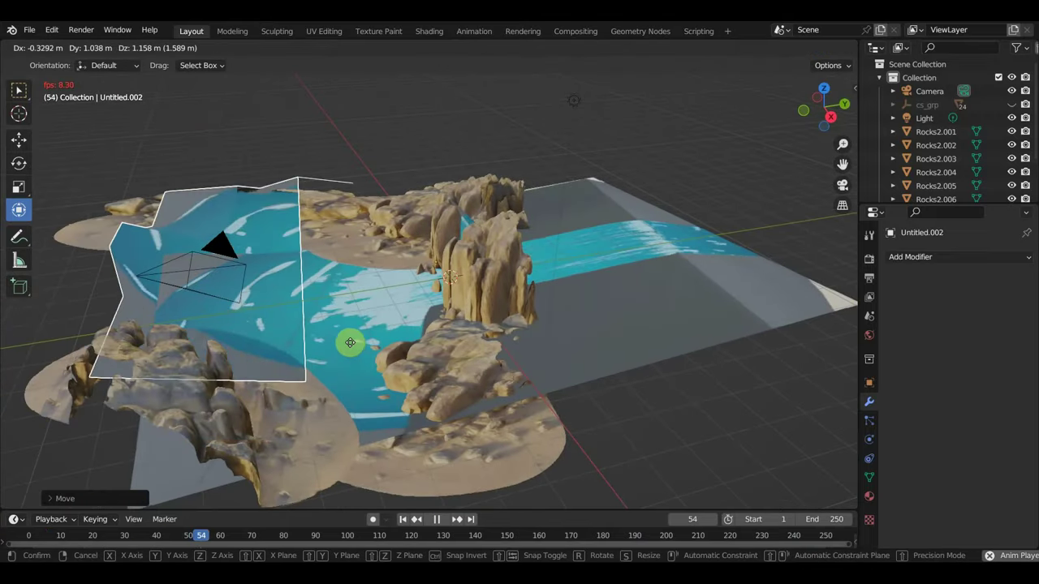
pyautogui.click(331, 317)
# Step: Shift the pool plane toward the rocks and lower it into position
pyautogui.moveTo(331, 317)
pyautogui.mouseDown(button='middle')
pyautogui.moveTo(336, 347)
pyautogui.moveTo(243, 349)
pyautogui.moveTo(278, 336)
pyautogui.mouseUp(button='middle')
pyautogui.press('g')
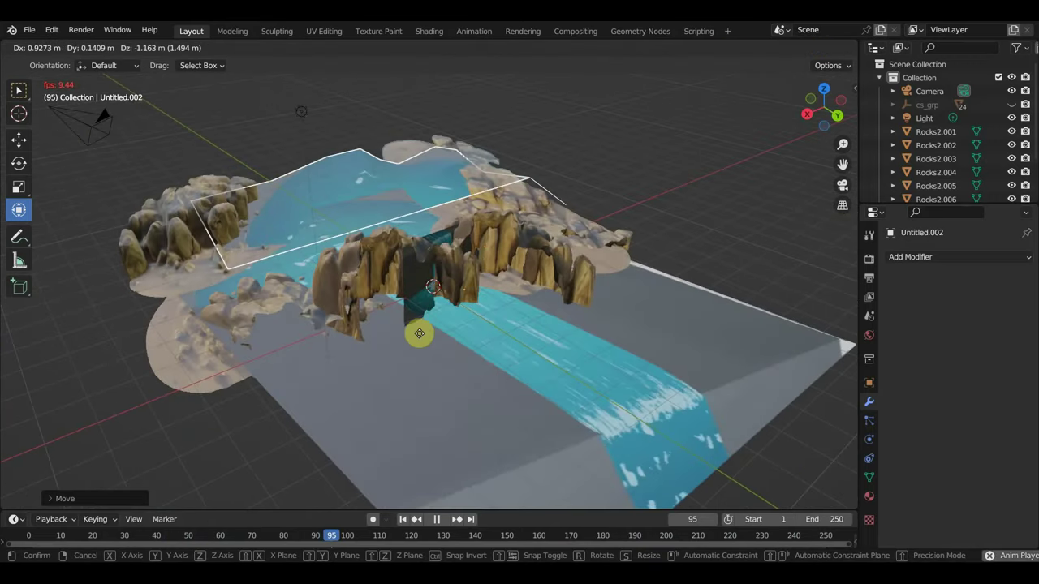
pyautogui.click(398, 343)
pyautogui.moveTo(399, 344)
pyautogui.mouseDown(button='middle')
pyautogui.moveTo(577, 336)
pyautogui.moveTo(621, 354)
pyautogui.moveTo(560, 365)
pyautogui.moveTo(553, 395)
pyautogui.moveTo(530, 393)
pyautogui.mouseUp(button='middle')
pyautogui.press('g')
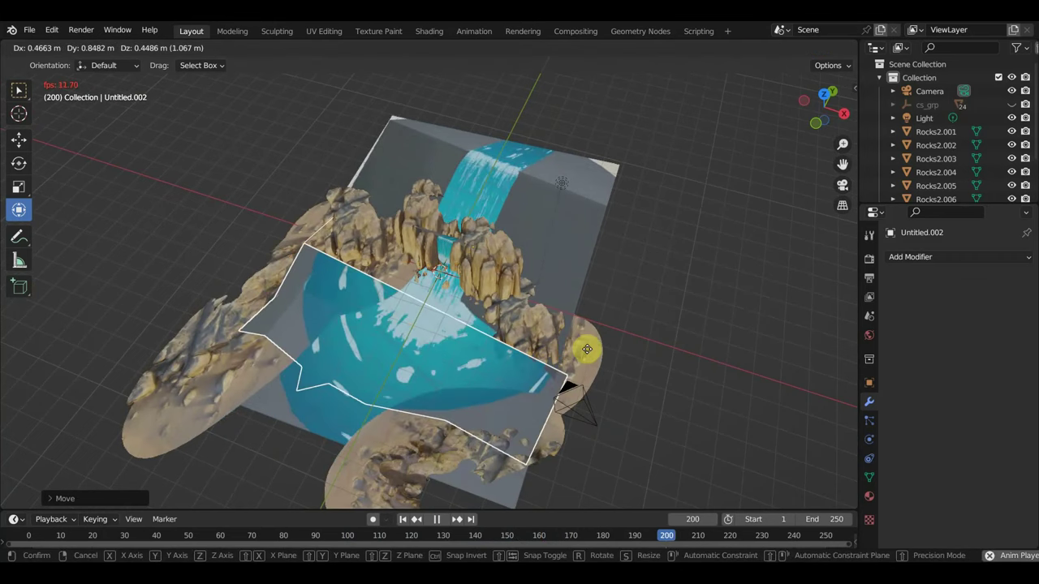
pyautogui.click(587, 349)
pyautogui.moveTo(575, 357)
pyautogui.mouseDown(button='middle')
pyautogui.moveTo(561, 303)
pyautogui.moveTo(630, 273)
pyautogui.mouseUp(button='middle')
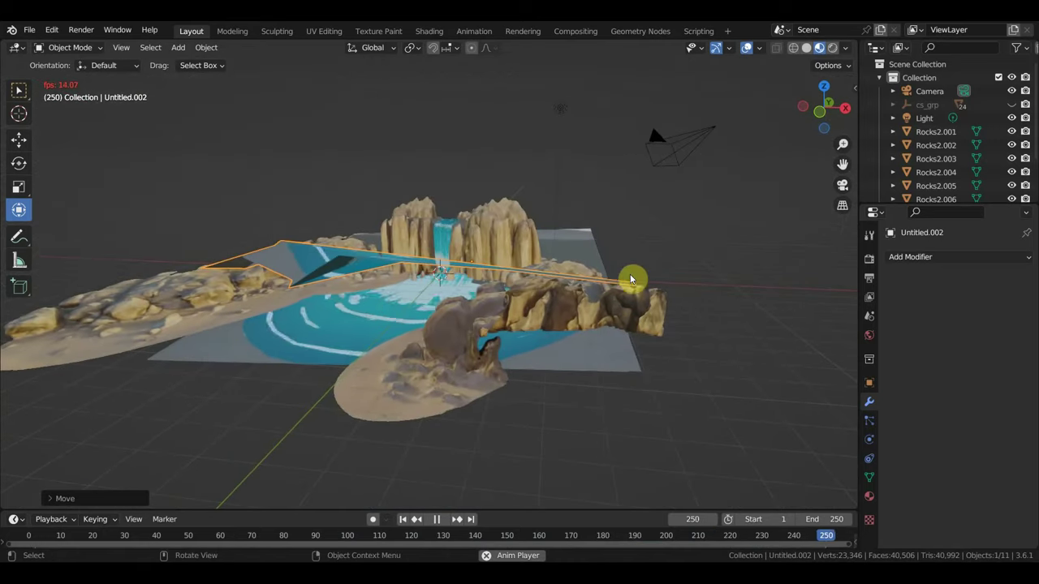
pyautogui.press('g')
pyautogui.click(599, 323)
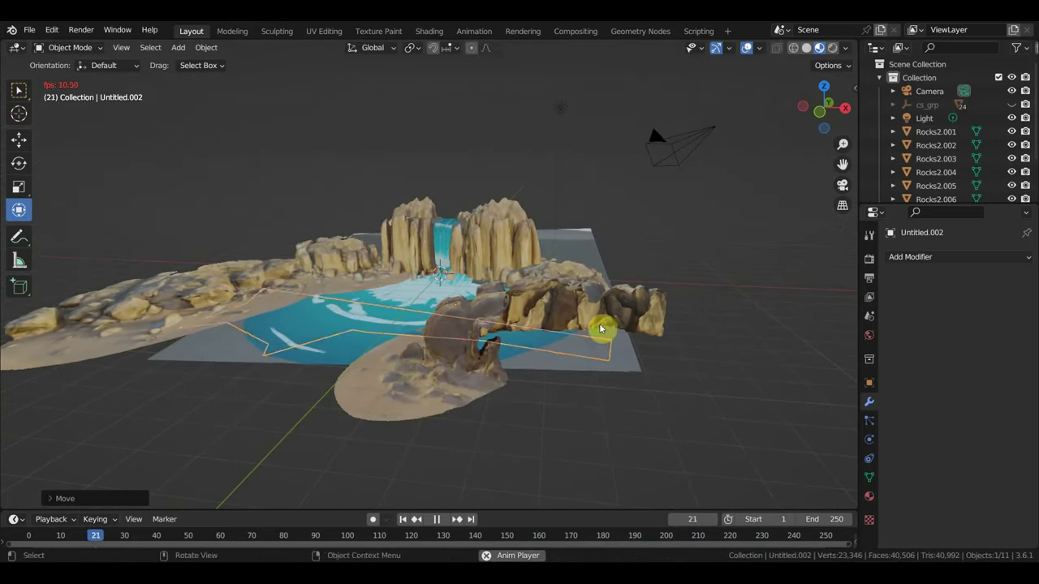
# Step: Fine-tune the pool plane's placement with two more small moves
pyautogui.moveTo(599, 323)
pyautogui.mouseDown(button='middle')
pyautogui.moveTo(575, 364)
pyautogui.moveTo(539, 367)
pyautogui.mouseUp(button='middle')
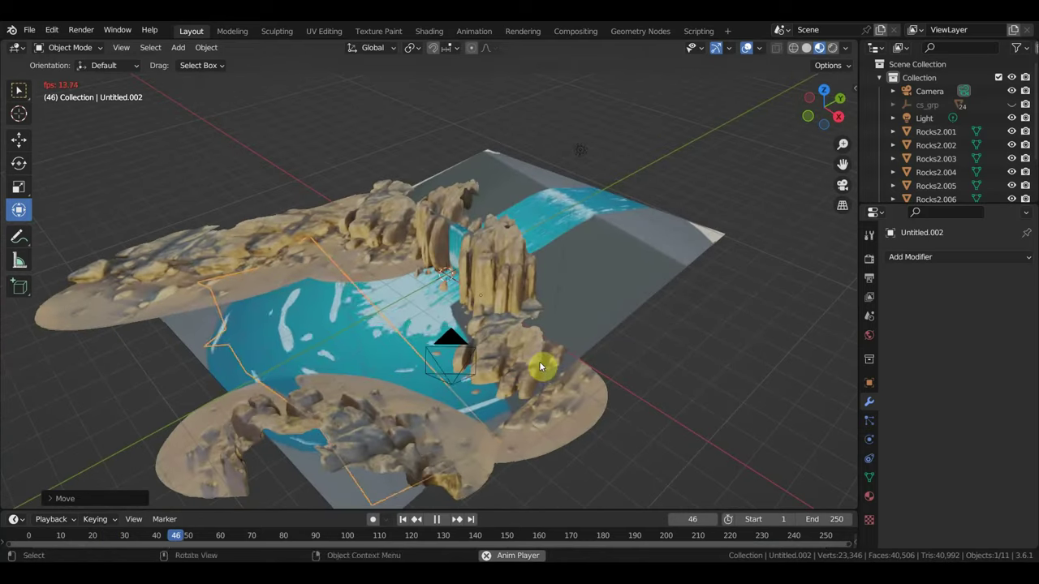
pyautogui.press('g')
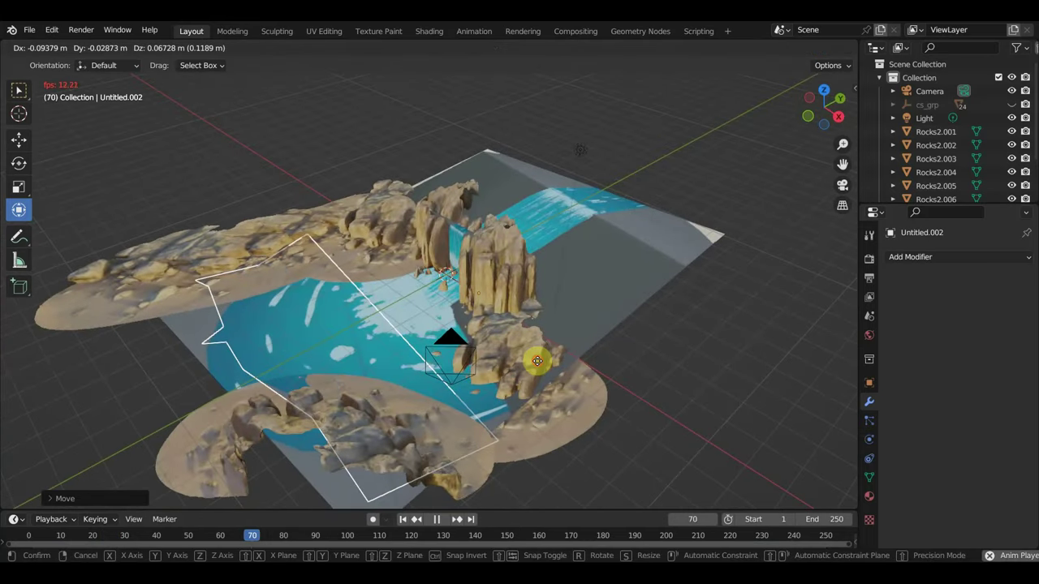
pyautogui.click(538, 360)
pyautogui.moveTo(535, 360)
pyautogui.mouseDown(button='middle')
pyautogui.moveTo(500, 374)
pyautogui.moveTo(449, 364)
pyautogui.moveTo(465, 363)
pyautogui.mouseUp(button='middle')
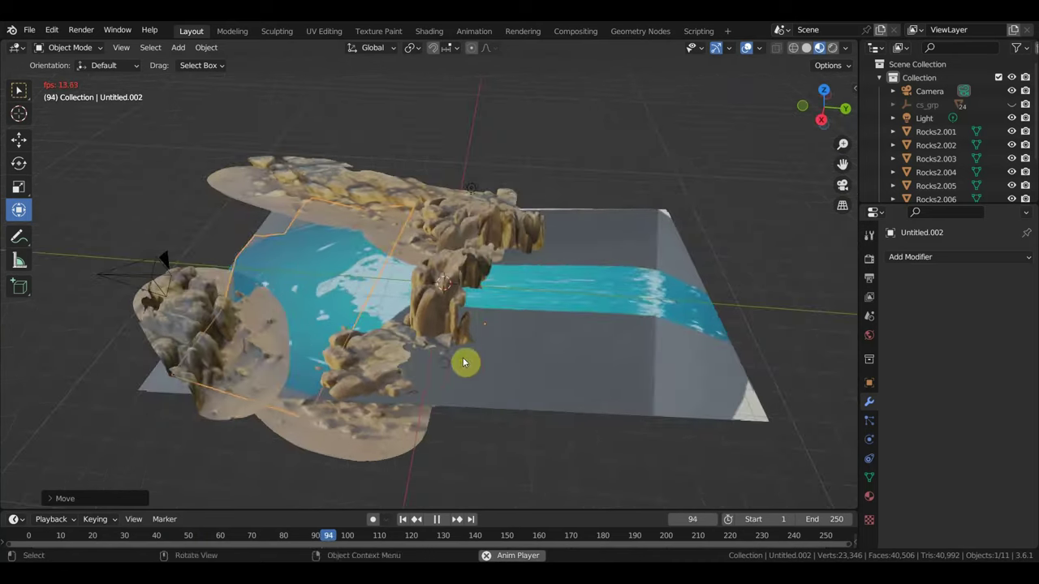
pyautogui.press('g')
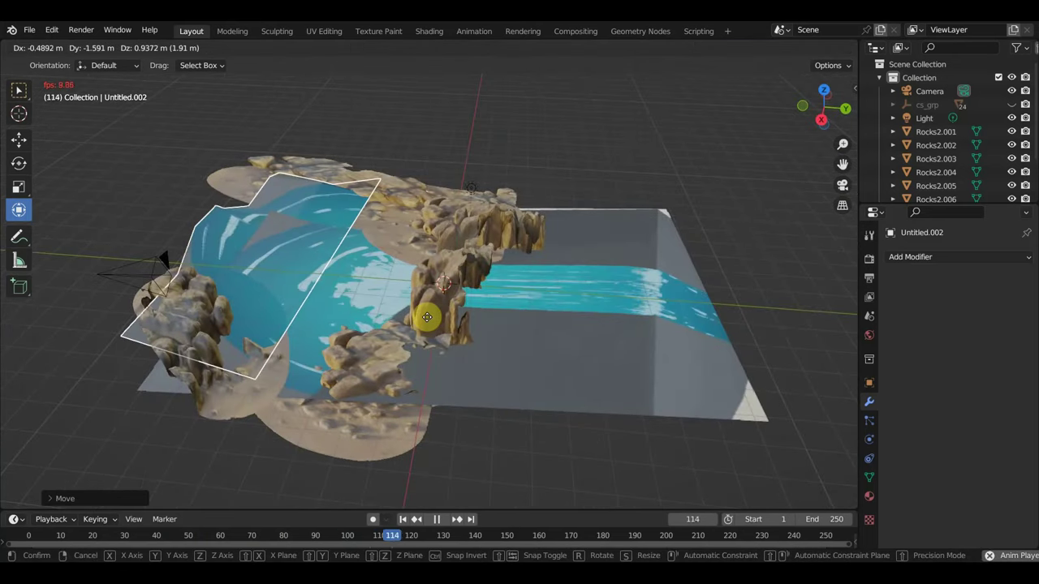
pyautogui.click(420, 312)
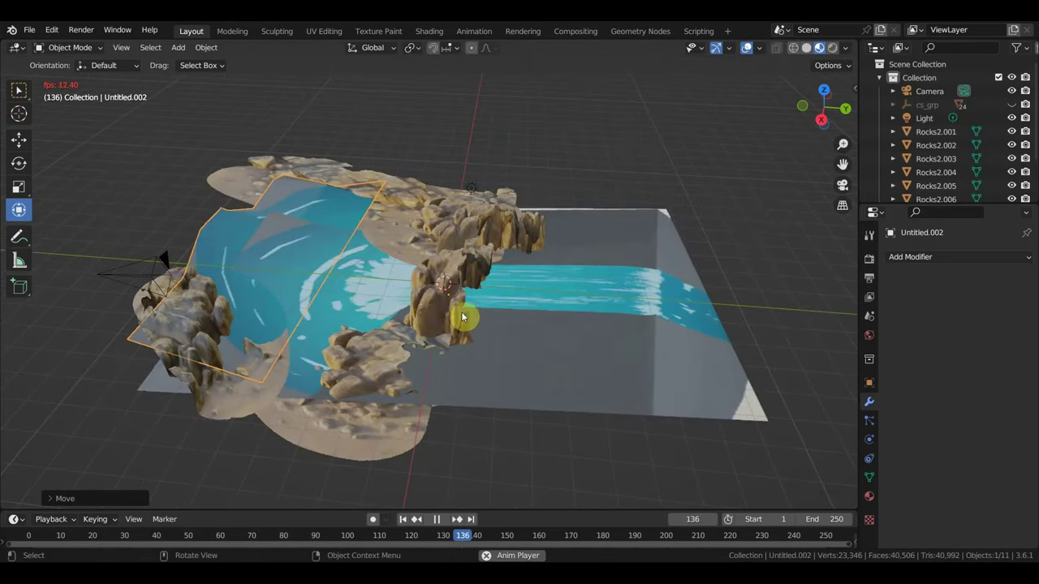
pyautogui.moveTo(461, 312); pyautogui.dragTo(494, 306, button='middle')
# Step: Select the rock piece Rocks2.005 and rotate it
pyautogui.click(204, 315)
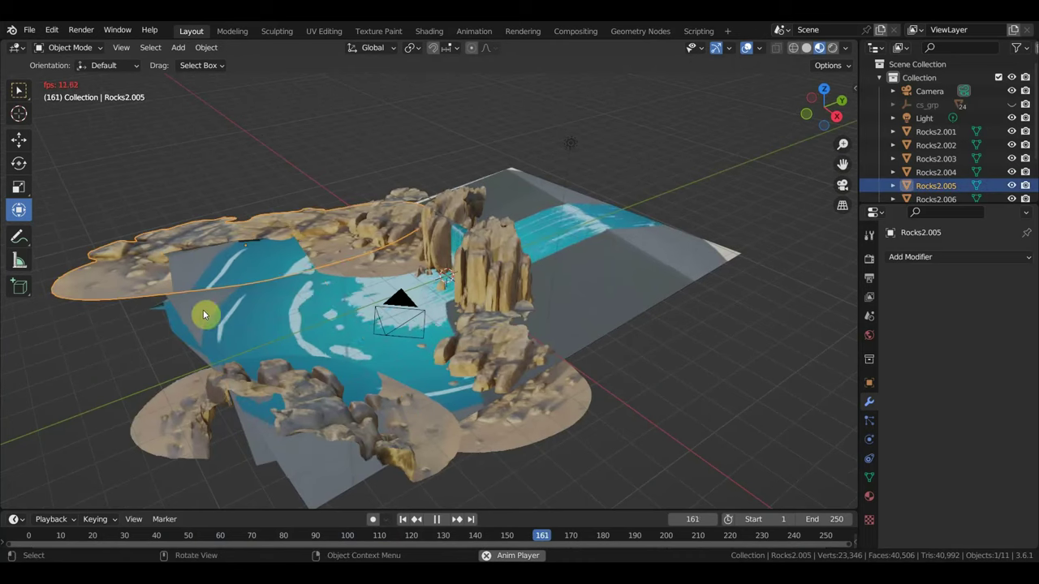
pyautogui.moveTo(203, 315)
pyautogui.mouseDown(button='middle')
pyautogui.moveTo(312, 389)
pyautogui.moveTo(369, 396)
pyautogui.mouseUp(button='middle')
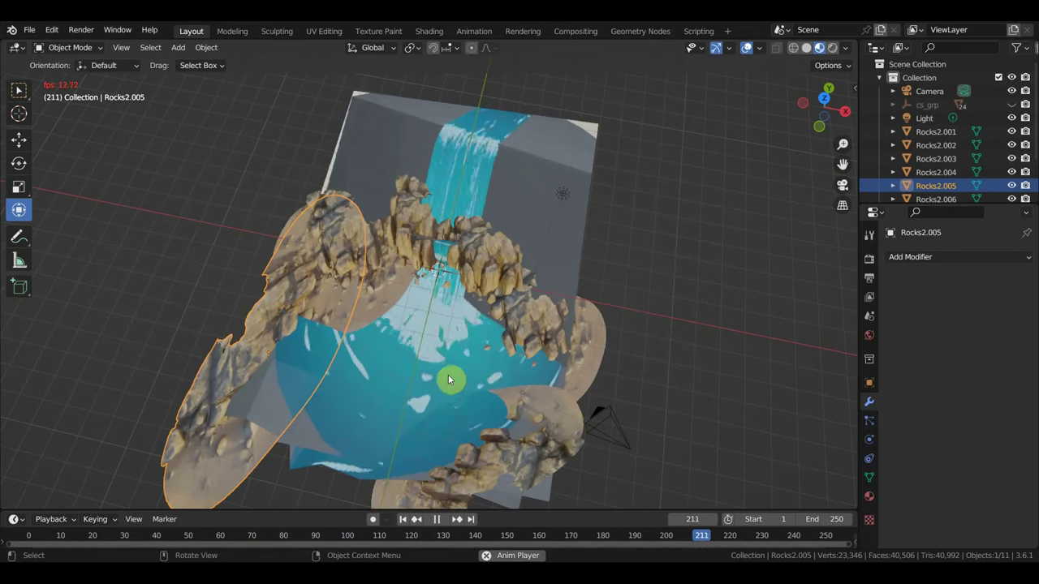
pyautogui.press('r')
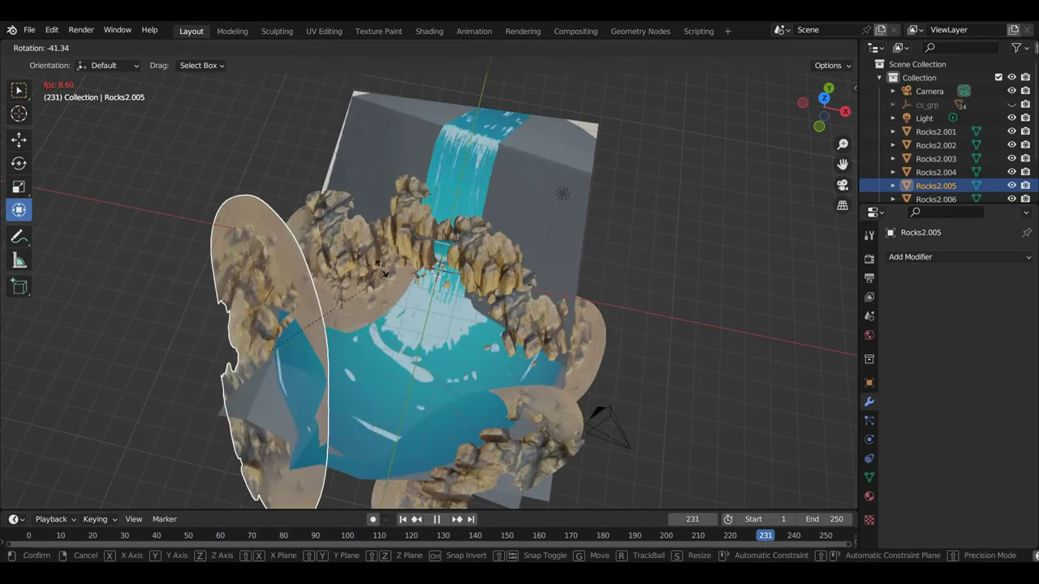
pyautogui.click(439, 369)
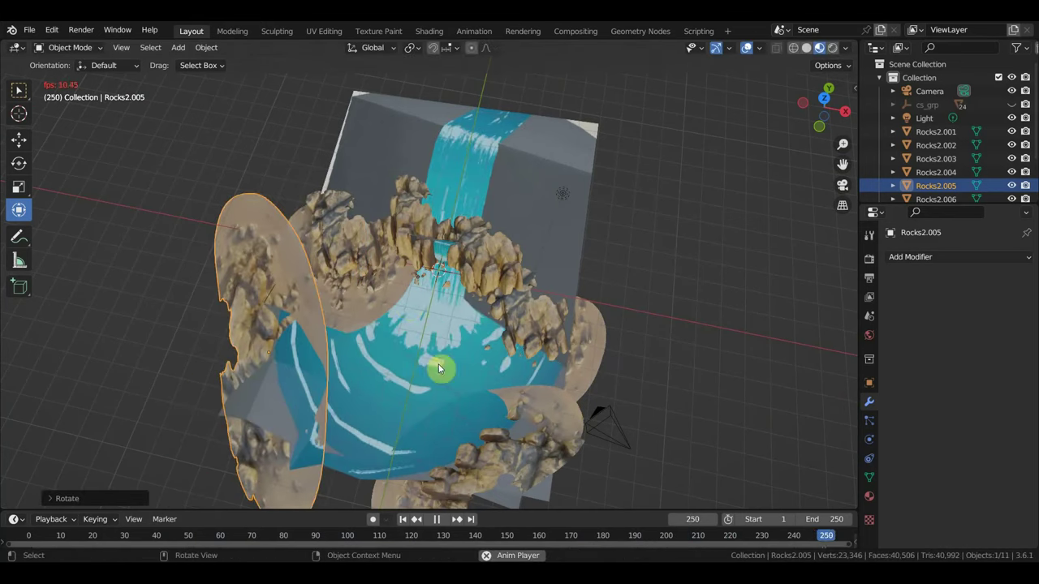
pyautogui.moveTo(439, 370); pyautogui.dragTo(290, 312, button='middle')
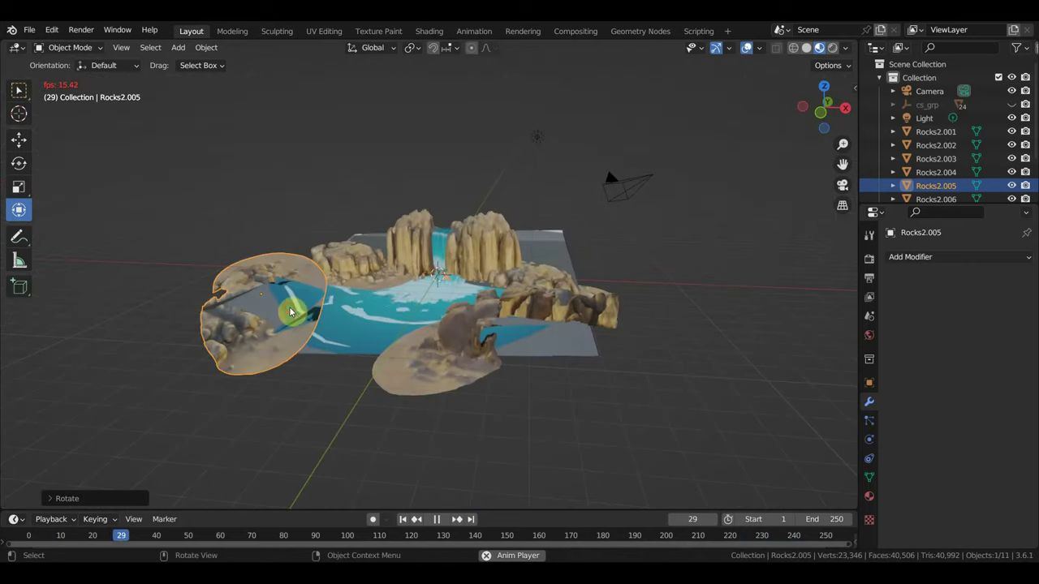
# Step: Rotate the pool water plane slightly and nudge it into its final position
pyautogui.click(291, 312)
pyautogui.press('r')
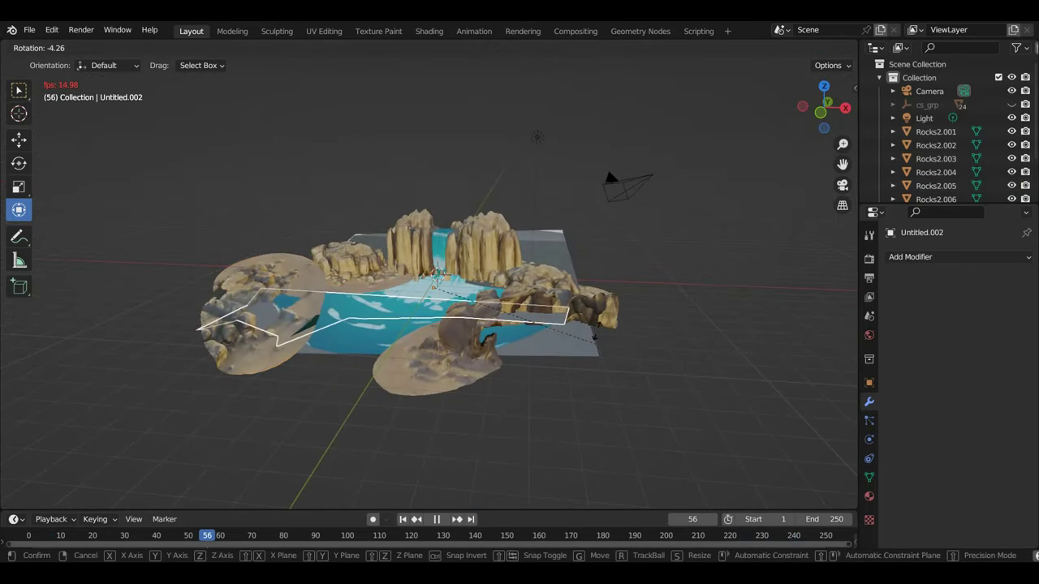
pyautogui.click(597, 327)
pyautogui.moveTo(597, 326)
pyautogui.mouseDown(button='middle')
pyautogui.moveTo(576, 370)
pyautogui.moveTo(595, 335)
pyautogui.mouseUp(button='middle')
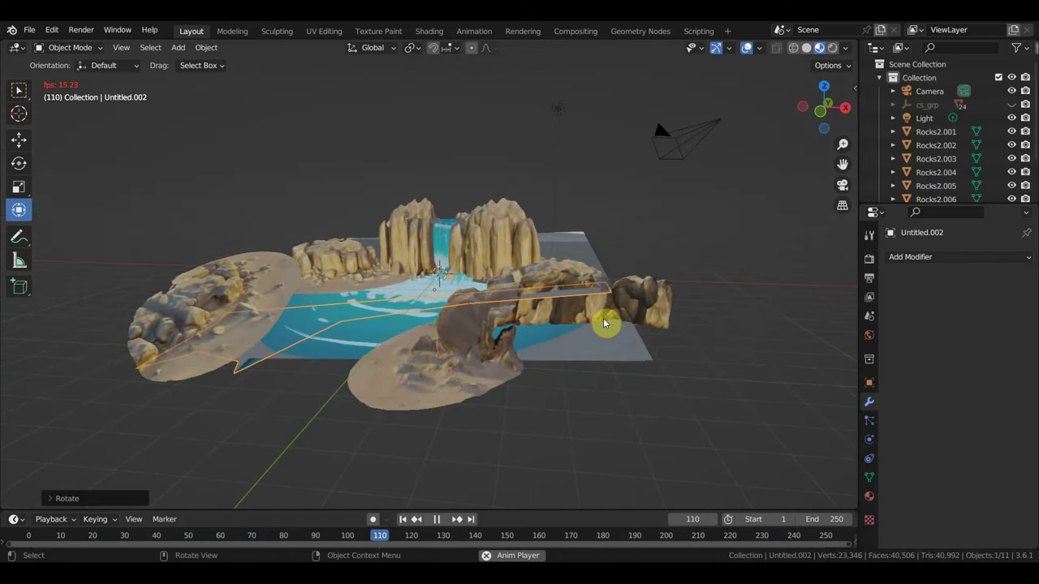
pyautogui.press('g')
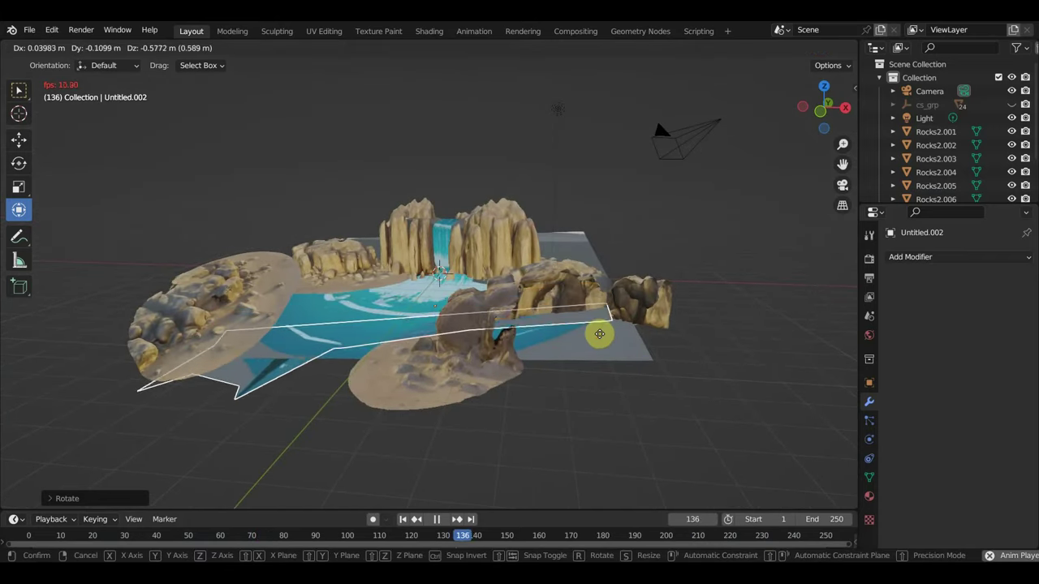
pyautogui.click(598, 333)
pyautogui.moveTo(598, 333)
pyautogui.mouseDown(button='middle')
pyautogui.moveTo(555, 388)
pyautogui.moveTo(494, 384)
pyautogui.mouseUp(button='middle')
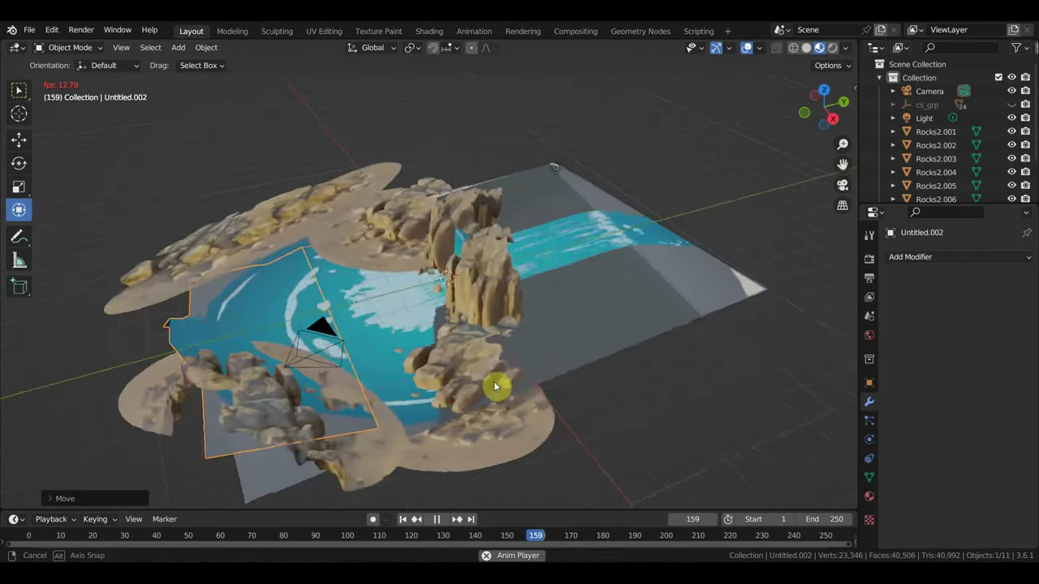
pyautogui.press('g')
pyautogui.click(483, 364)
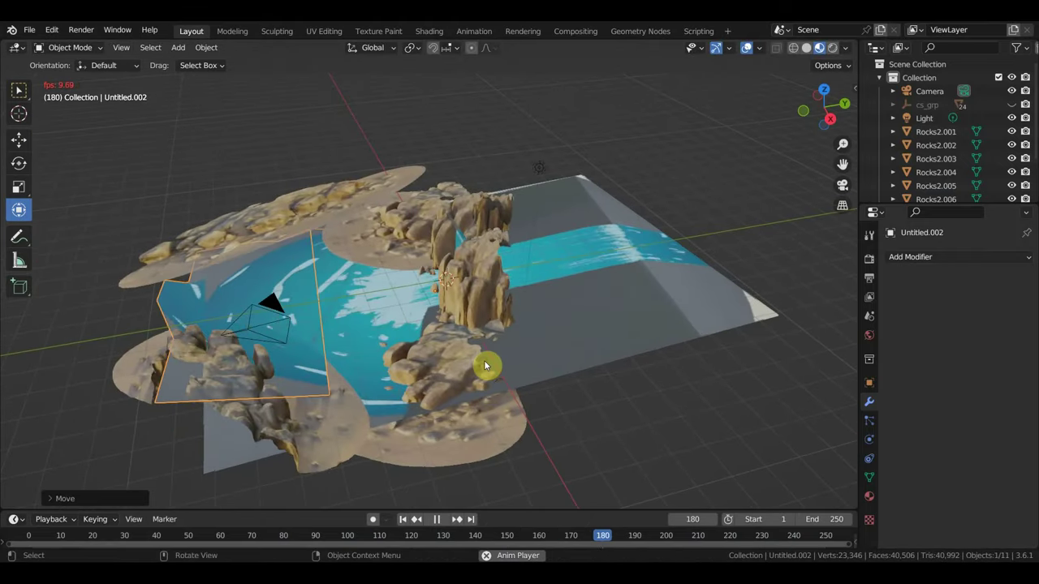
pyautogui.press('g')
pyautogui.click(503, 352)
# Step: Select the large water plane Untitled.001 and view it from a low side angle
pyautogui.click(624, 328)
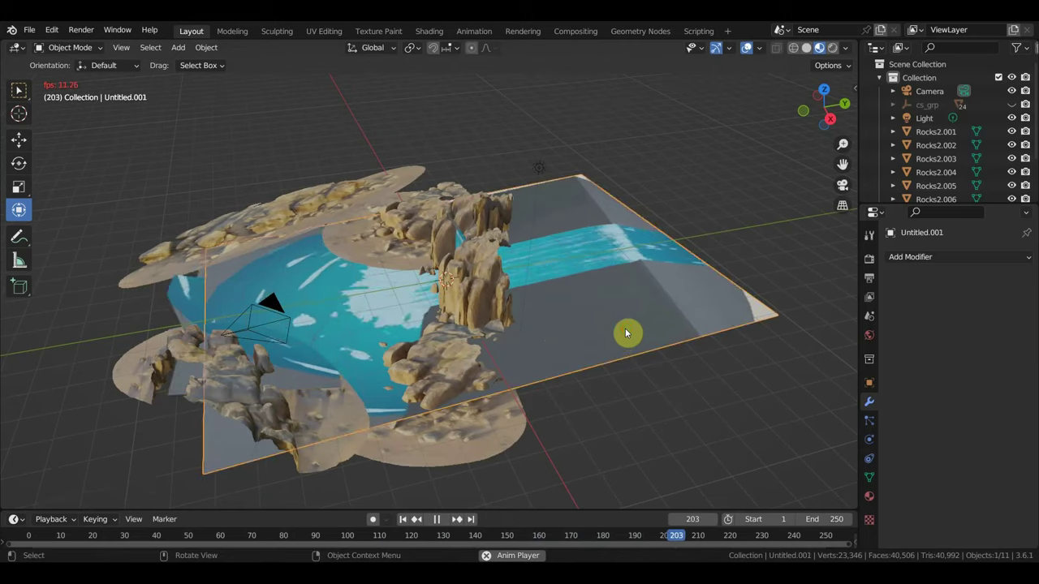
pyautogui.moveTo(647, 336)
pyautogui.mouseDown(button='middle')
pyautogui.moveTo(662, 344)
pyautogui.moveTo(617, 337)
pyautogui.mouseUp(button='middle')
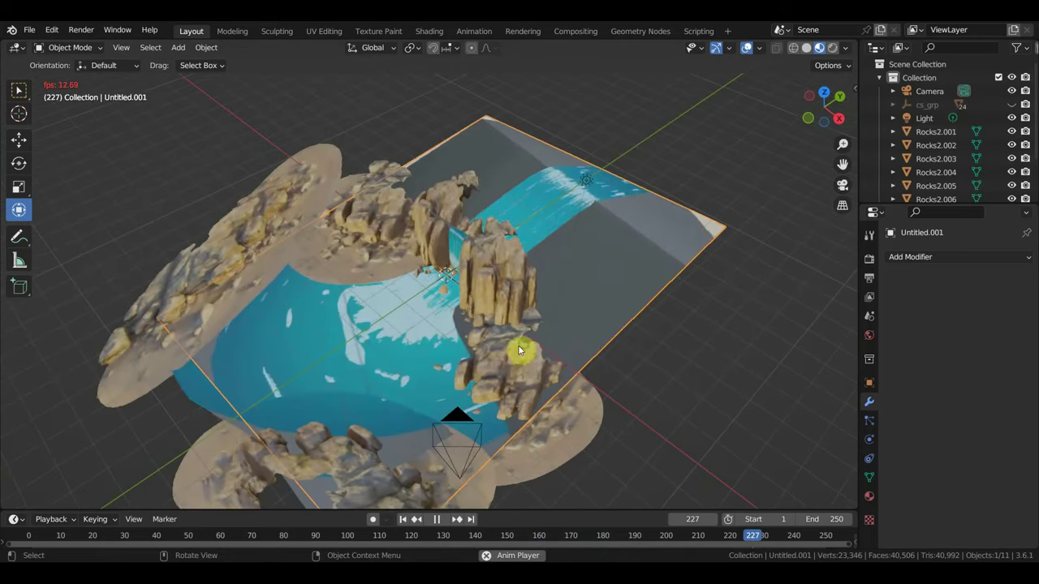
pyautogui.moveTo(520, 350)
pyautogui.mouseDown(button='middle')
pyautogui.moveTo(595, 301)
pyautogui.moveTo(622, 317)
pyautogui.moveTo(692, 311)
pyautogui.moveTo(672, 302)
pyautogui.mouseUp(button='middle')
# Step: Rotate both water planes slightly
pyautogui.press('r')
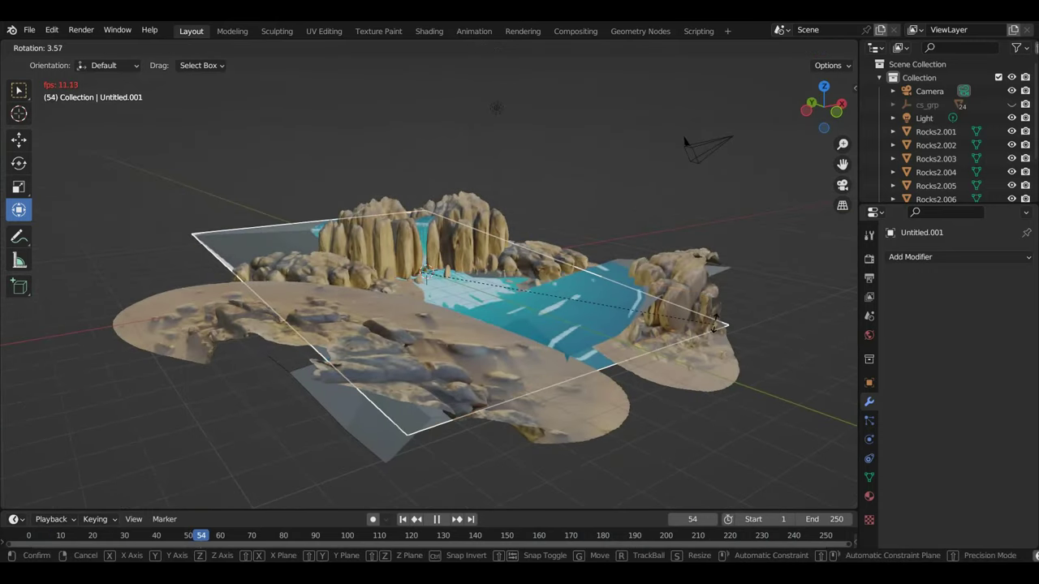
pyautogui.click(714, 312)
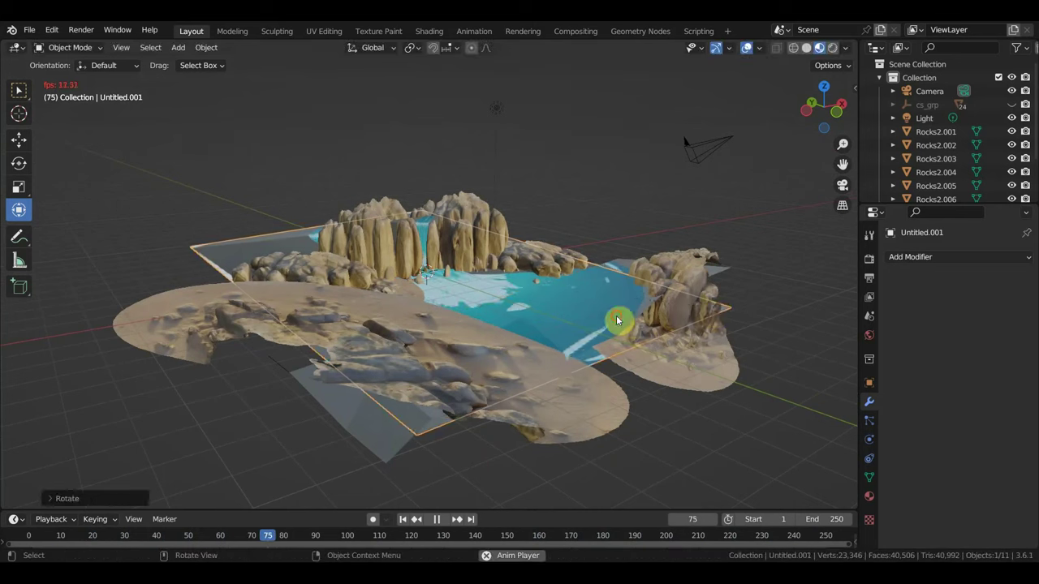
pyautogui.press('r')
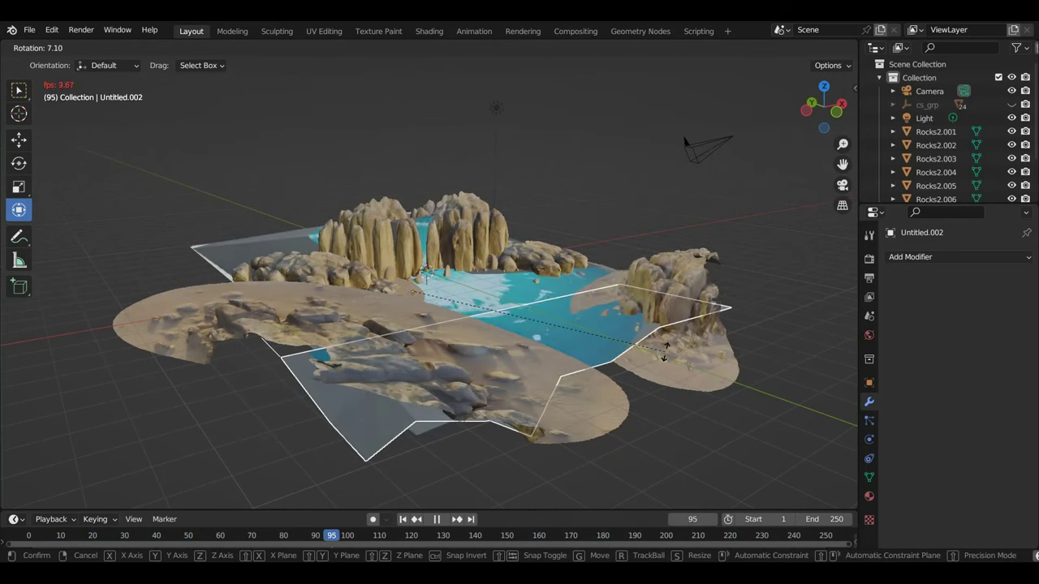
pyautogui.click(673, 355)
pyautogui.moveTo(673, 357); pyautogui.dragTo(540, 379, button='middle')
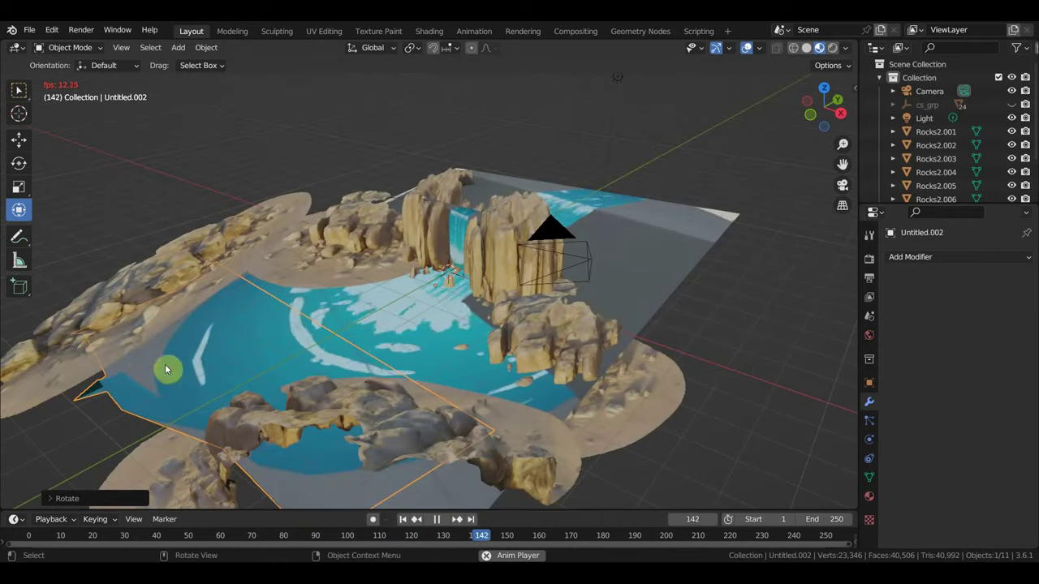
# Step: Lower the rock piece Rocks2.005 and turn it a few degrees
pyautogui.click(131, 353)
pyautogui.moveTo(174, 364)
pyautogui.mouseDown(button='middle')
pyautogui.moveTo(272, 414)
pyautogui.moveTo(278, 428)
pyautogui.mouseUp(button='middle')
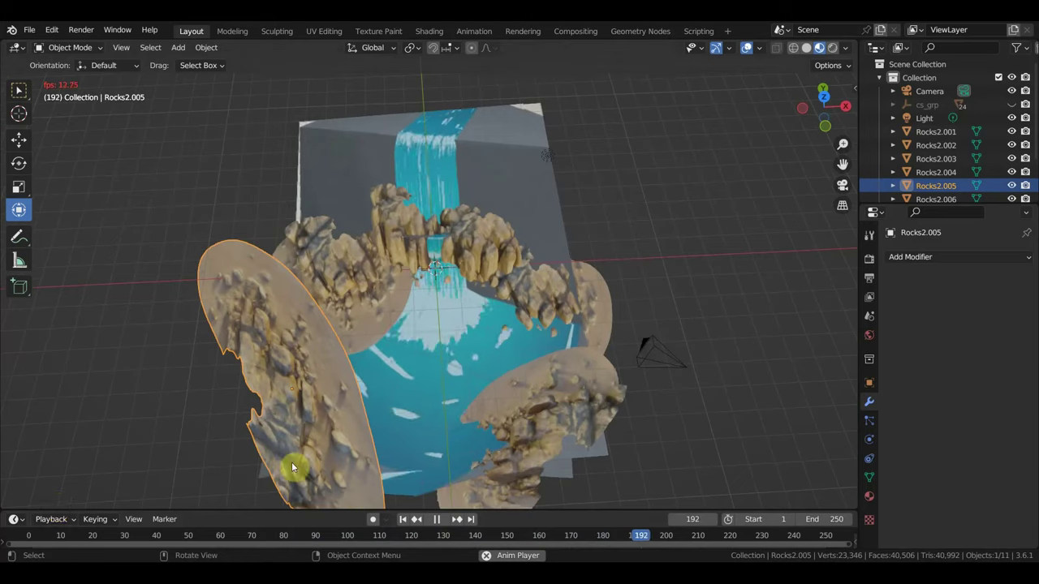
pyautogui.moveTo(371, 459); pyautogui.dragTo(330, 378, button='middle')
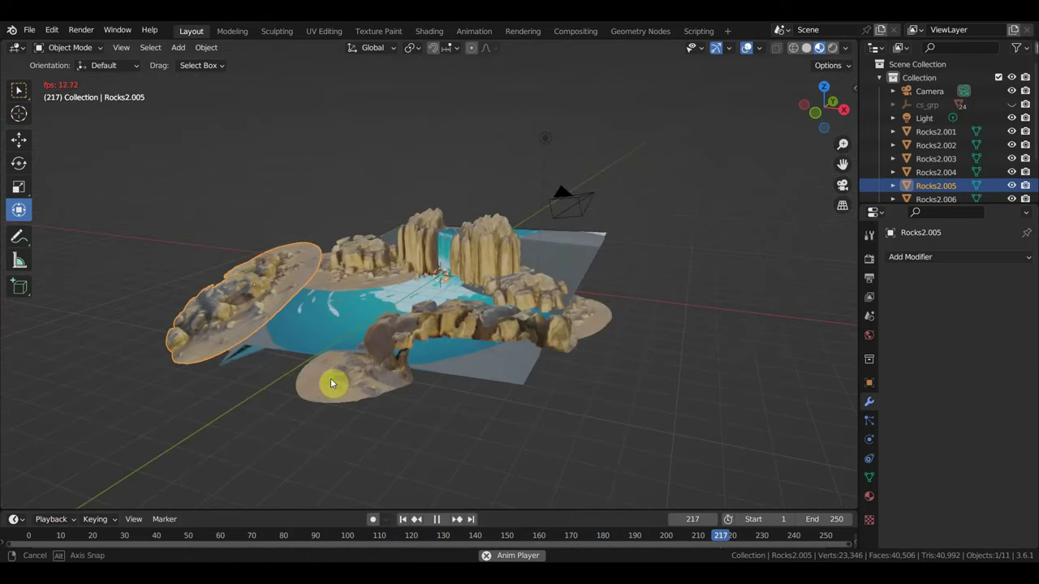
pyautogui.press('g')
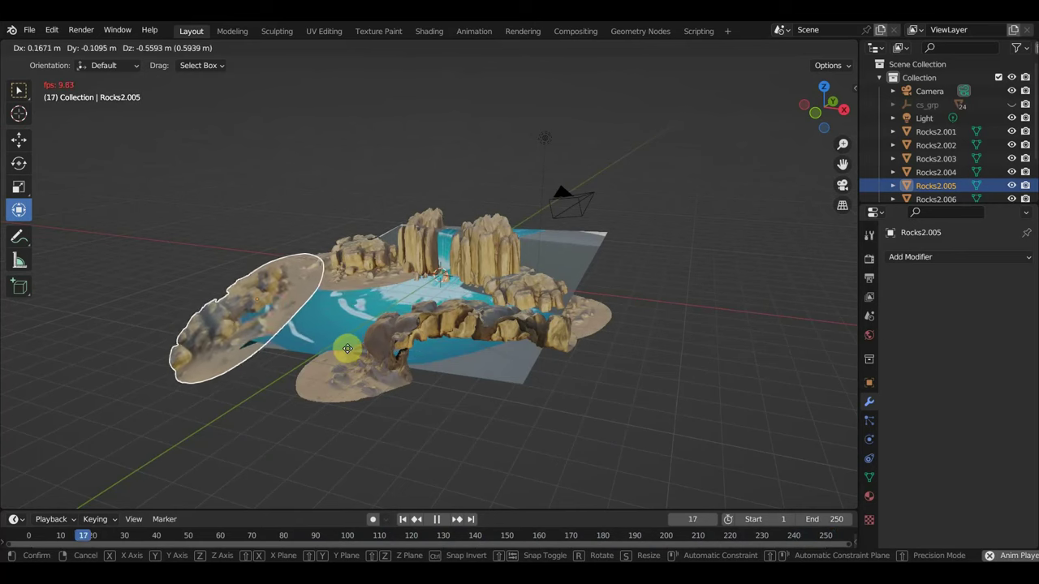
pyautogui.click(328, 373)
pyautogui.moveTo(327, 370); pyautogui.dragTo(278, 371, button='middle')
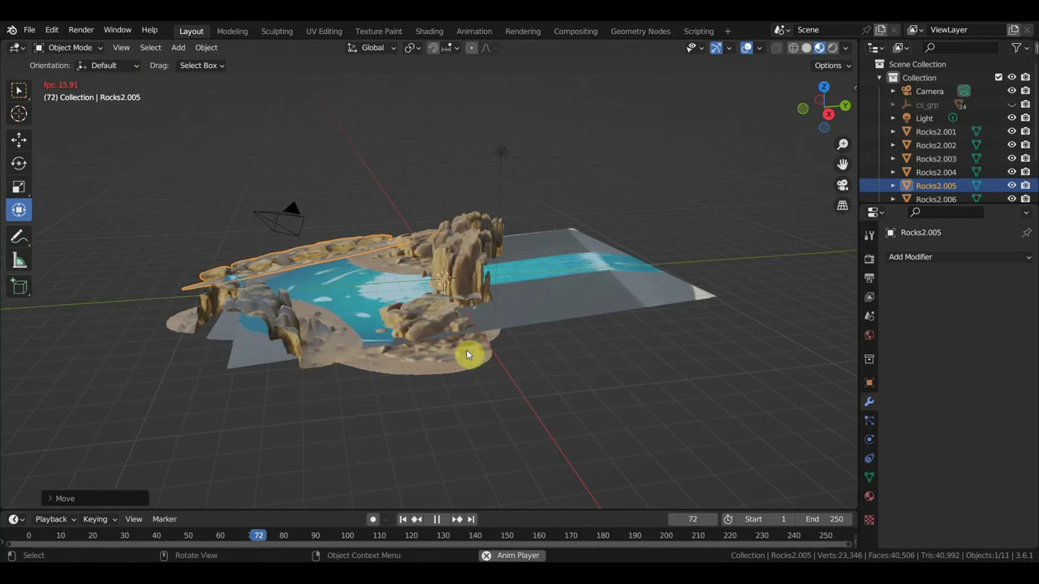
pyautogui.press('r')
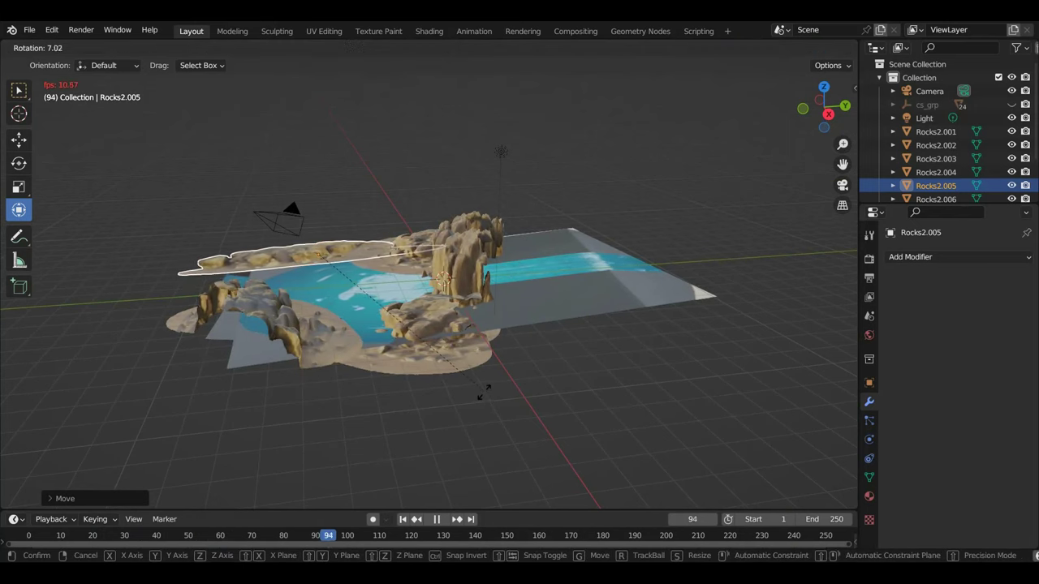
pyautogui.click(486, 395)
pyautogui.moveTo(508, 374)
pyautogui.mouseDown(button='middle')
pyautogui.moveTo(553, 416)
pyautogui.moveTo(622, 379)
pyautogui.moveTo(596, 389)
pyautogui.moveTo(536, 387)
pyautogui.moveTo(544, 360)
pyautogui.moveTo(531, 368)
pyautogui.moveTo(540, 366)
pyautogui.mouseUp(button='middle')
# Step: Zoom in on the waterfall, stop playback at frame 80, then zoom out to the whole scene
pyautogui.scroll(3, 560, 395)
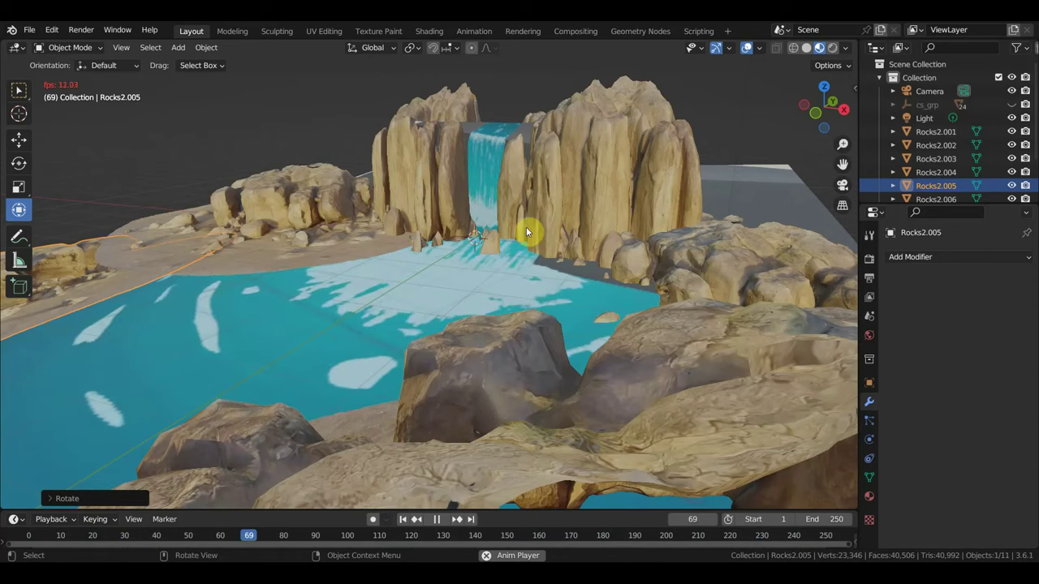
pyautogui.press('space')
pyautogui.scroll(-5, 536, 233)
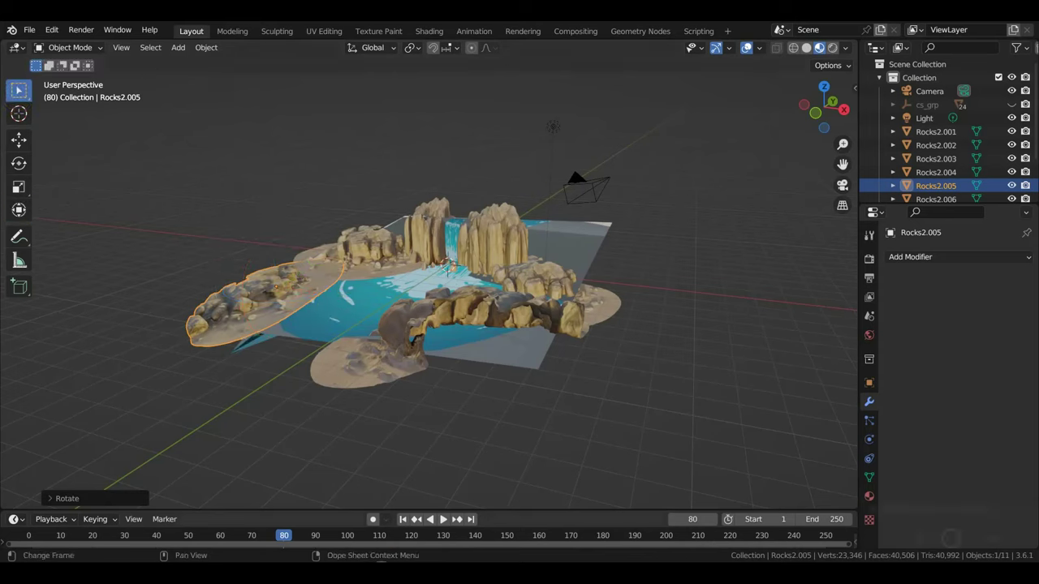
# Step: Import the Desktop FBX file пляж1.fbx with its cloudy skydome into the scene
pyautogui.click(31, 32)
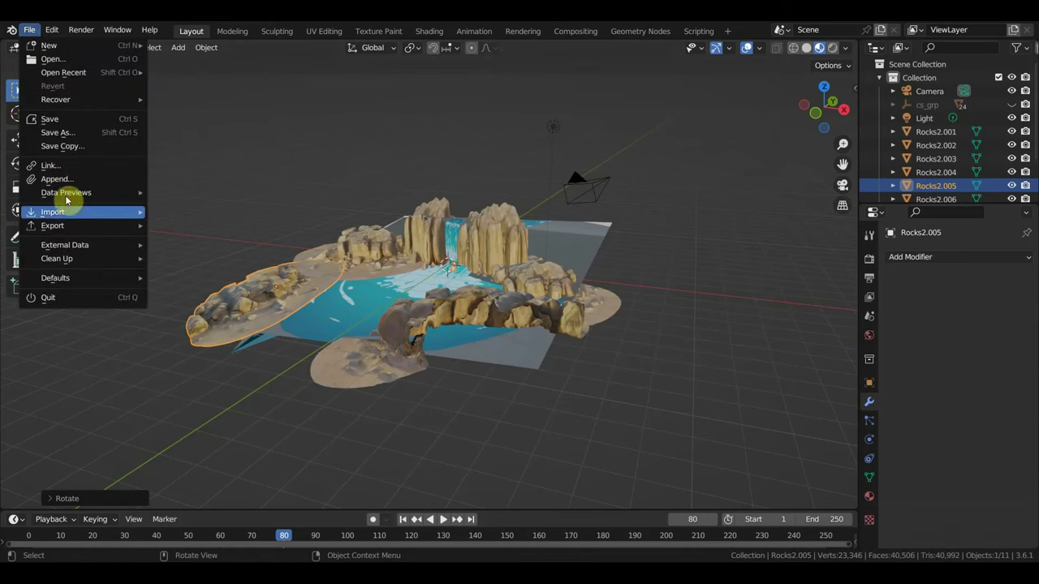
pyautogui.moveTo(53, 212)
pyautogui.click(205, 354)
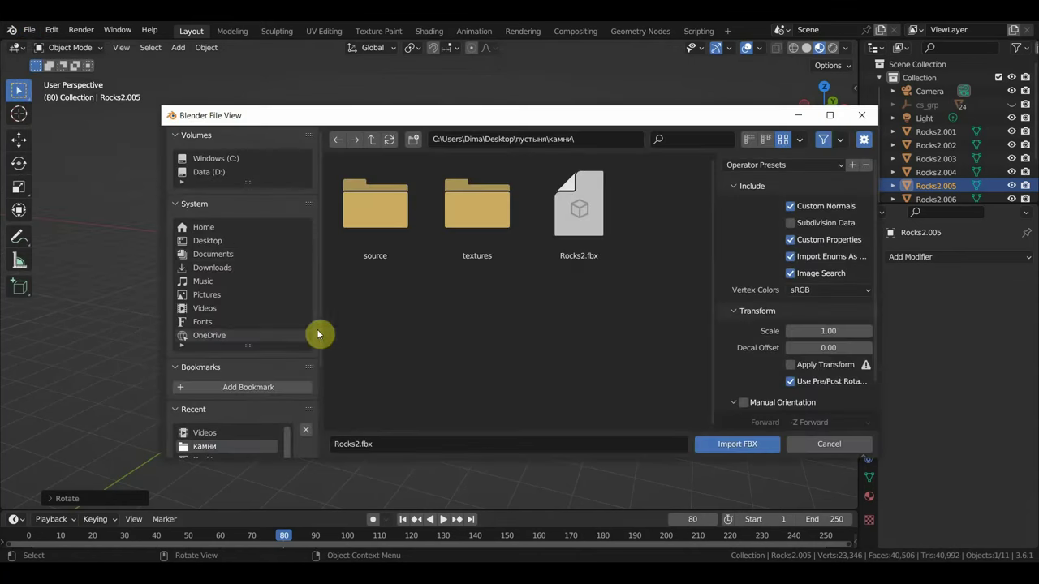
pyautogui.click(213, 244)
pyautogui.scroll(-3, 528, 313)
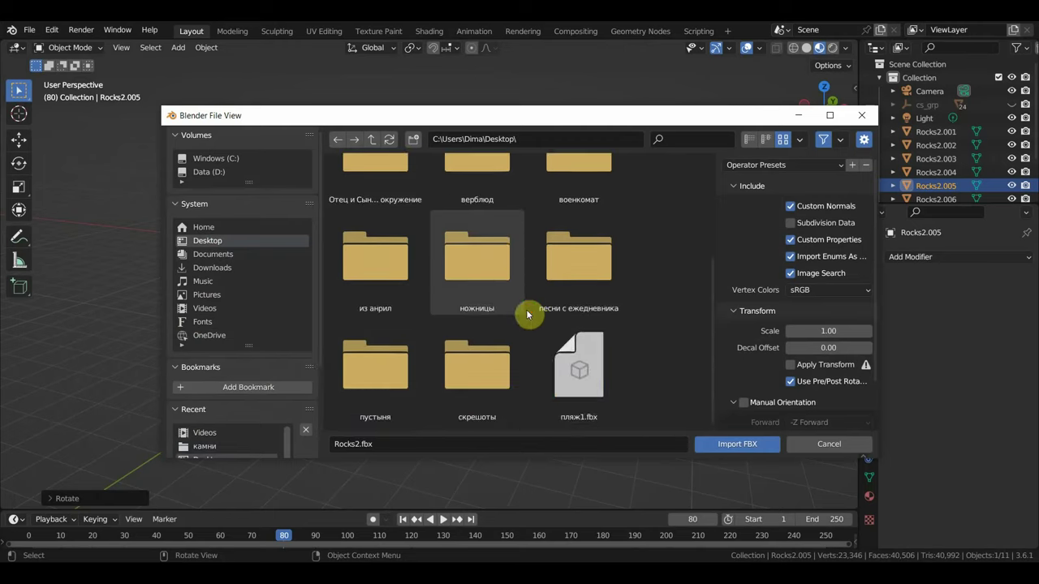
pyautogui.click(588, 391)
pyautogui.doubleClick(588, 393)
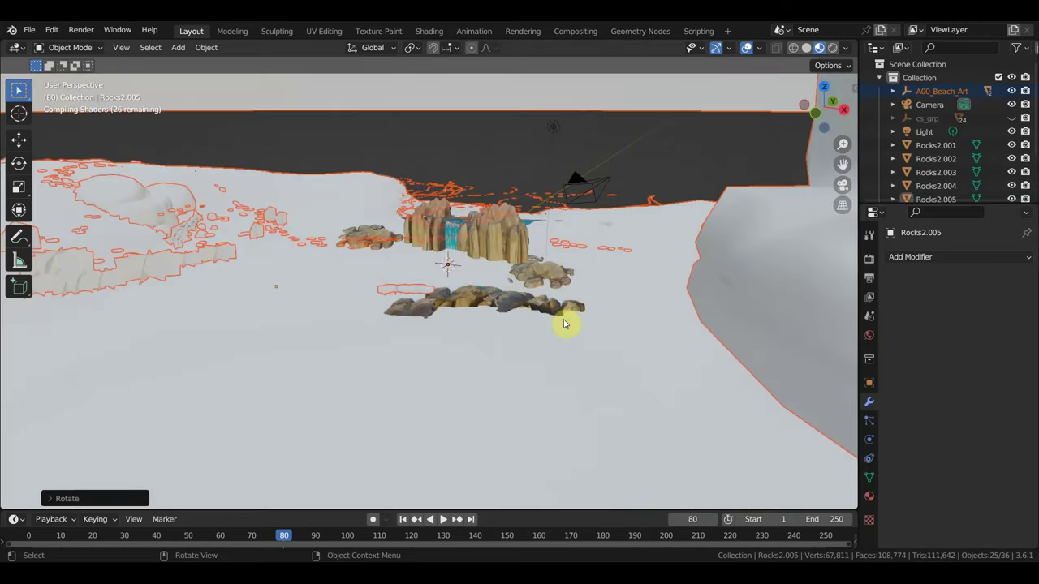
pyautogui.scroll(3, 564, 325)
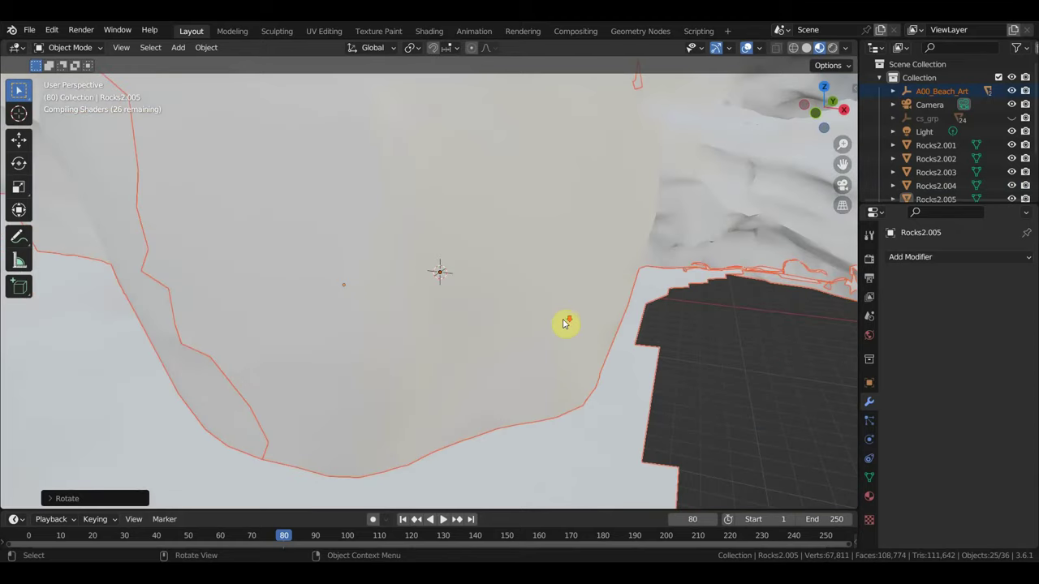
pyautogui.scroll(-5, 564, 322)
pyautogui.scroll(-5, 560, 318)
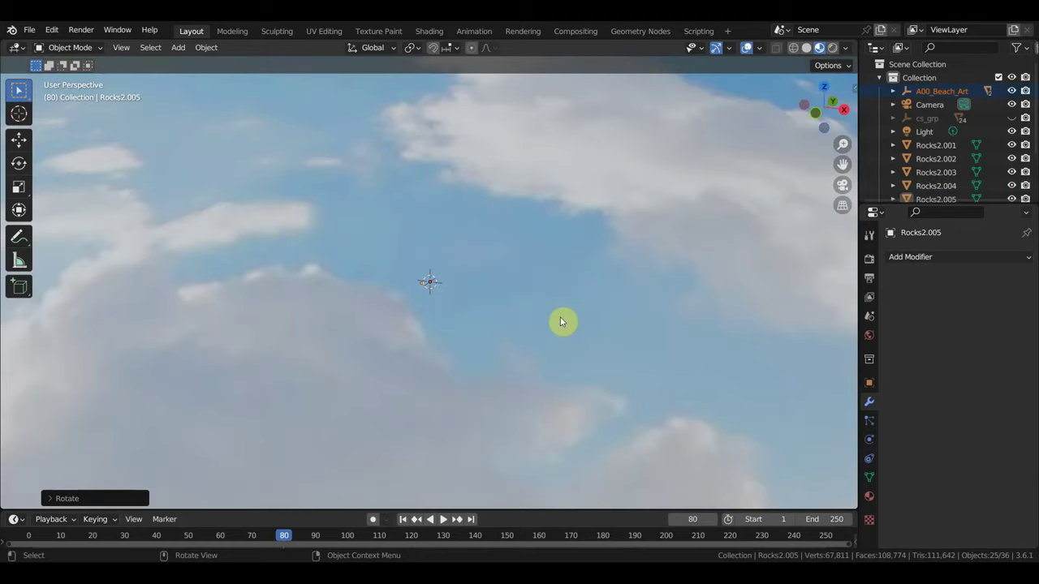
pyautogui.scroll(-5, 560, 320)
# Step: Delete the 23 unwanted imported objects and rotate the Skydome upright in Right view
pyautogui.press('Delete')
pyautogui.moveTo(658, 271)
pyautogui.mouseDown(button='middle')
pyautogui.moveTo(356, 347)
pyautogui.moveTo(451, 322)
pyautogui.mouseUp(button='middle')
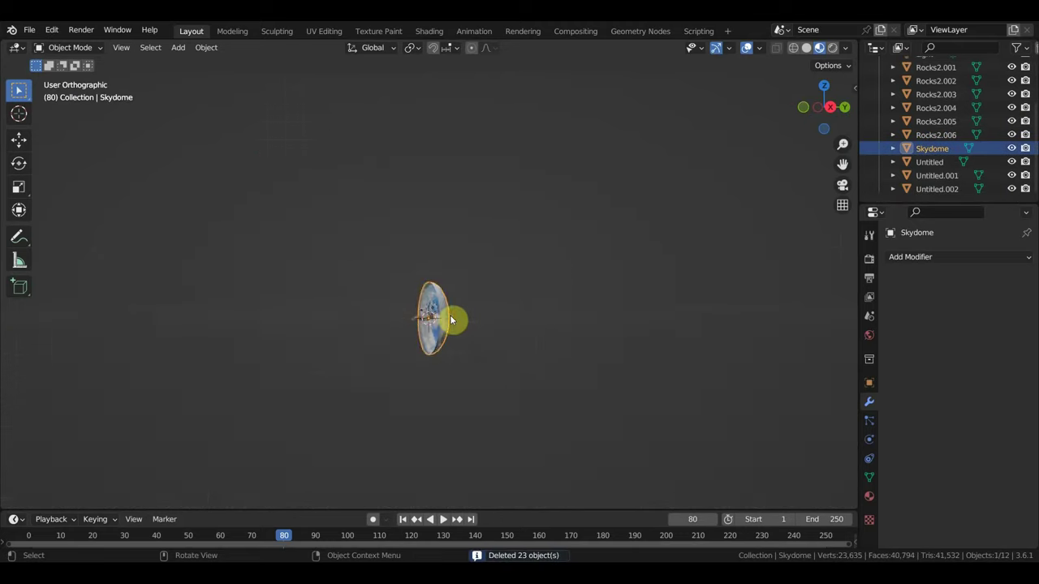
pyautogui.press('KP_3')
pyautogui.press('r')
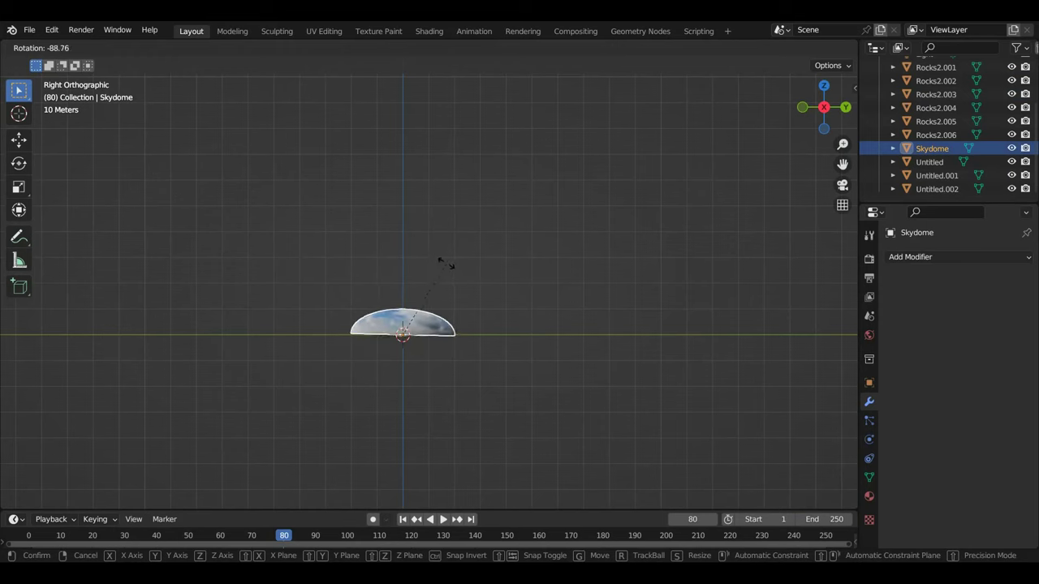
pyautogui.click(446, 267)
# Step: Scale the Skydome up and inspect its clouds around the diorama
pyautogui.press('s')
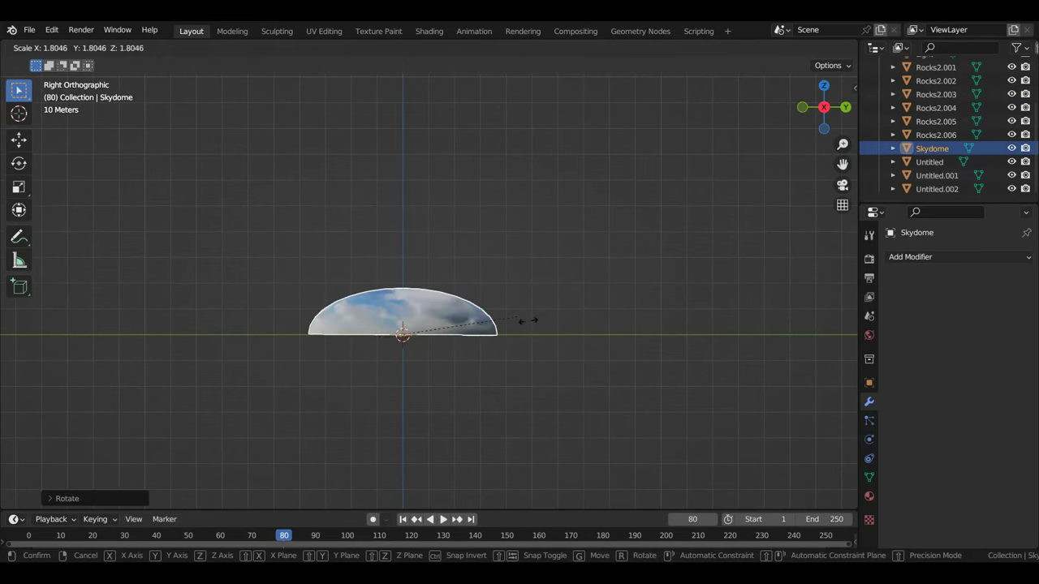
pyautogui.click(585, 347)
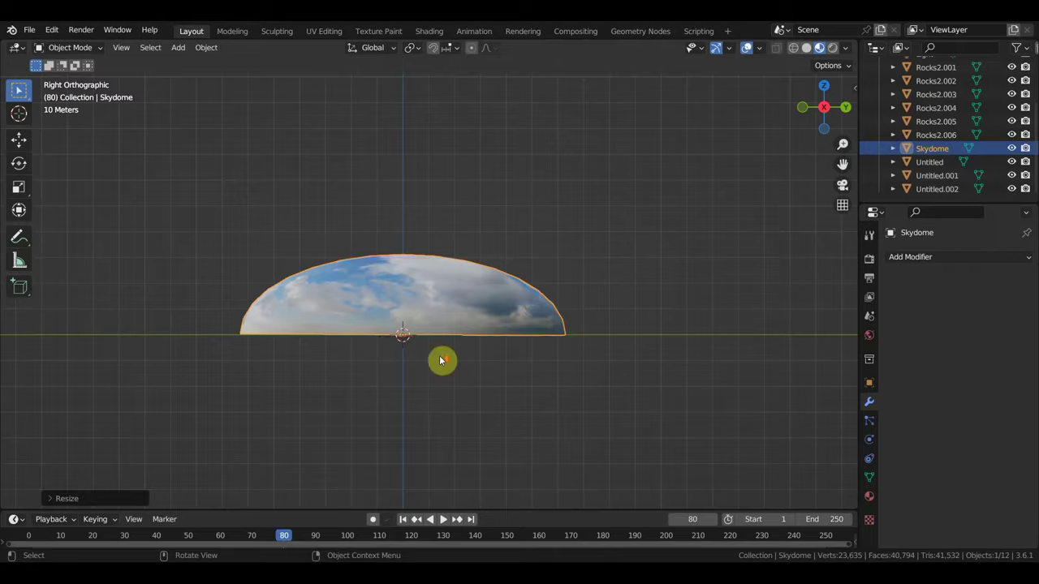
pyautogui.scroll(5, 440, 360)
pyautogui.scroll(5, 440, 361)
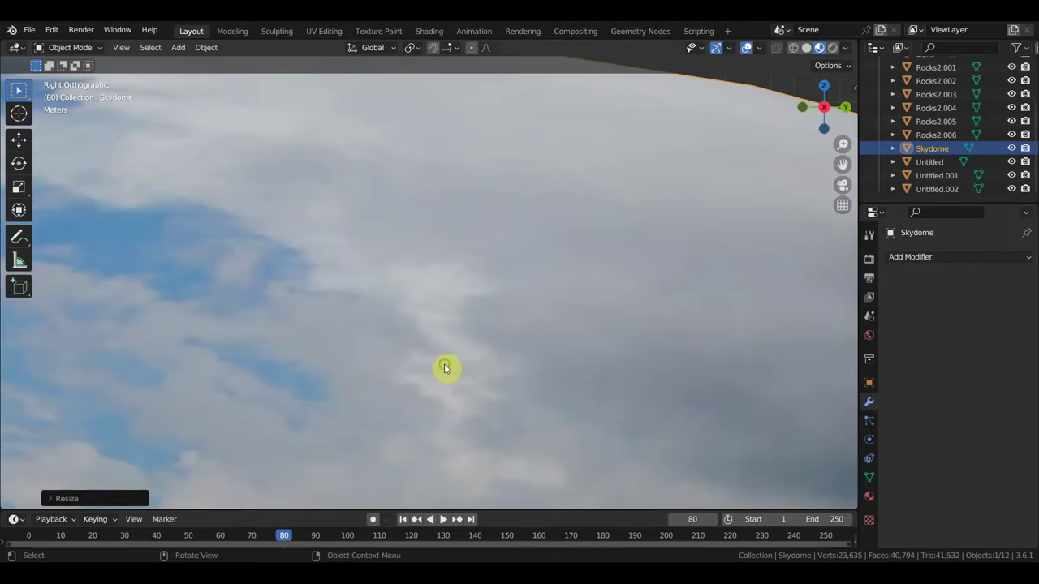
pyautogui.moveTo(445, 368)
pyautogui.keyDown('shift'); pyautogui.mouseDown(button='middle')
pyautogui.moveTo(598, 167)
pyautogui.moveTo(520, 283)
pyautogui.mouseUp(button='middle'); pyautogui.keyUp('shift')
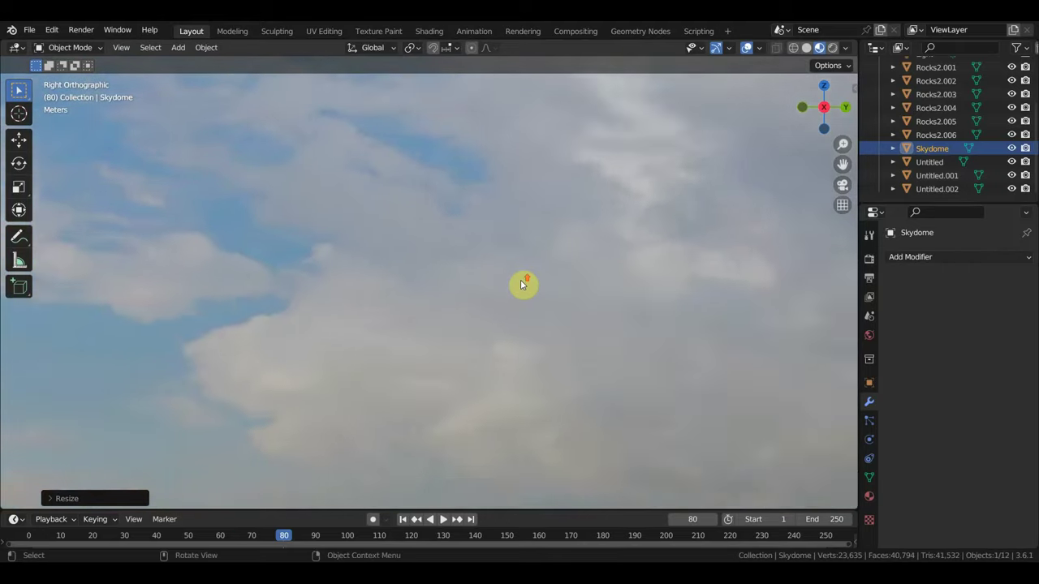
pyautogui.scroll(5, 520, 283)
pyautogui.scroll(-3, 515, 291)
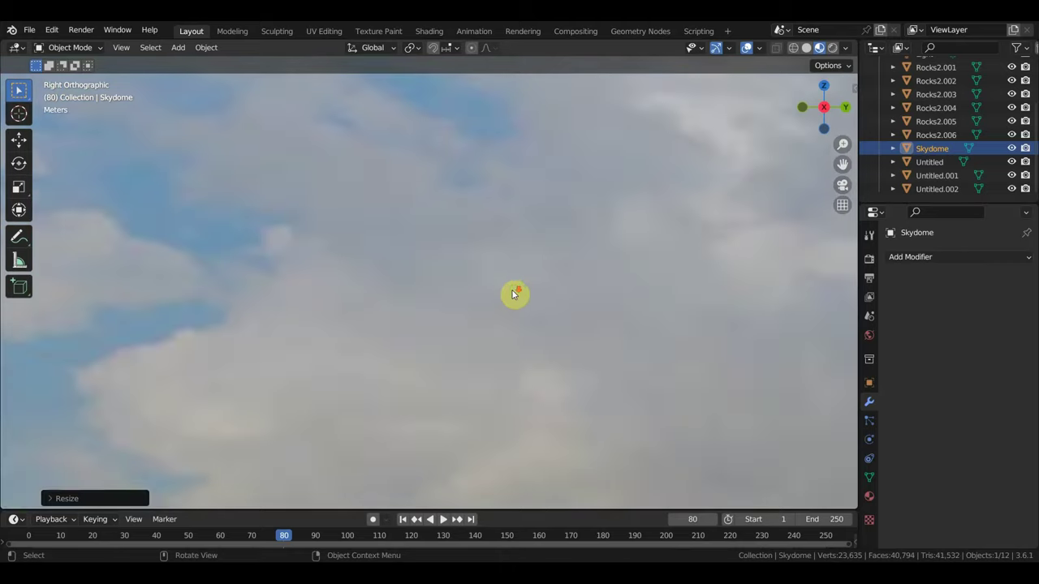
pyautogui.scroll(-3, 514, 290)
pyautogui.moveTo(515, 290)
pyautogui.mouseDown(button='middle')
pyautogui.moveTo(563, 276)
pyautogui.moveTo(666, 329)
pyautogui.moveTo(493, 255)
pyautogui.mouseUp(button='middle')
pyautogui.scroll(-10, 493, 256)
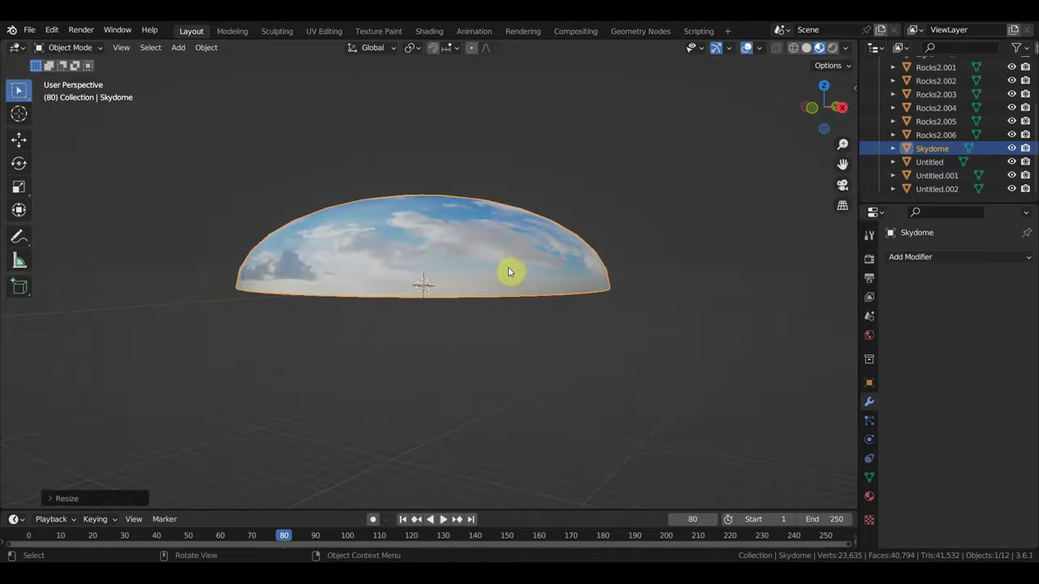
# Step: Enlarge the Skydome further, to about 2.35 times, and lower it around the diorama
pyautogui.press('s')
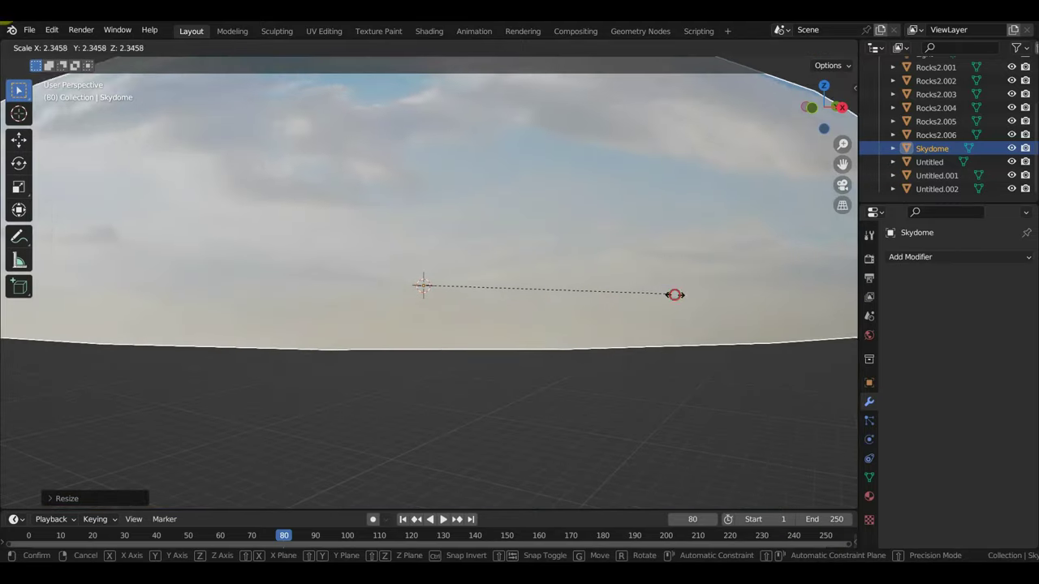
pyautogui.click(649, 333)
pyautogui.scroll(-5, 638, 336)
pyautogui.scroll(4, 638, 336)
pyautogui.scroll(-5, 637, 336)
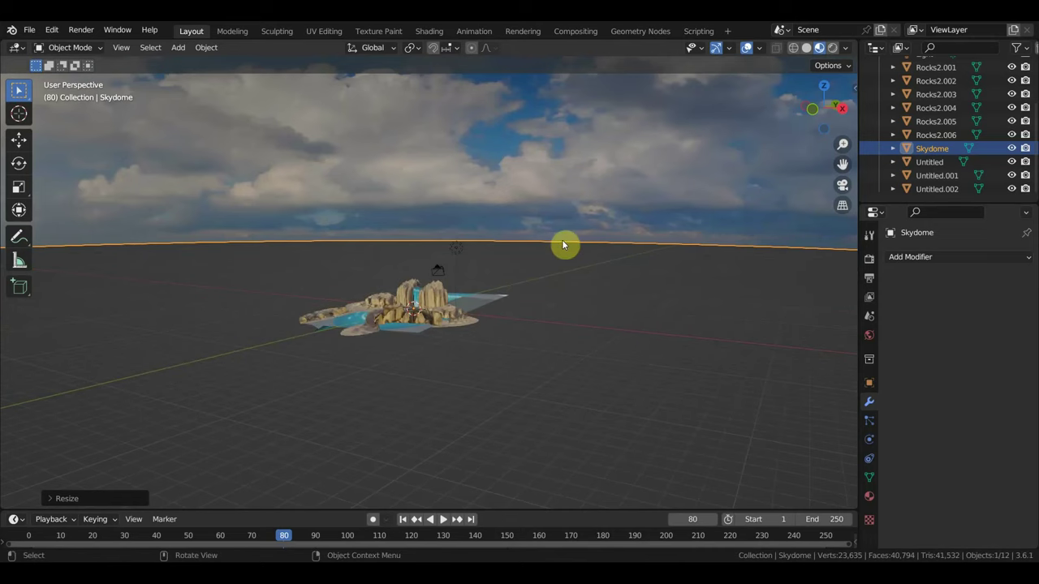
pyautogui.press('g')
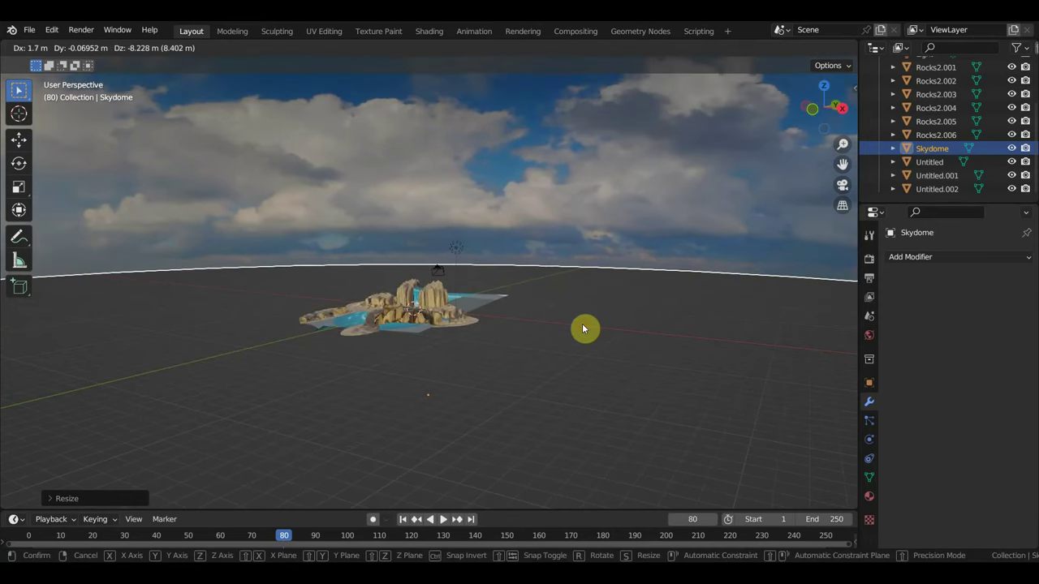
pyautogui.click(583, 328)
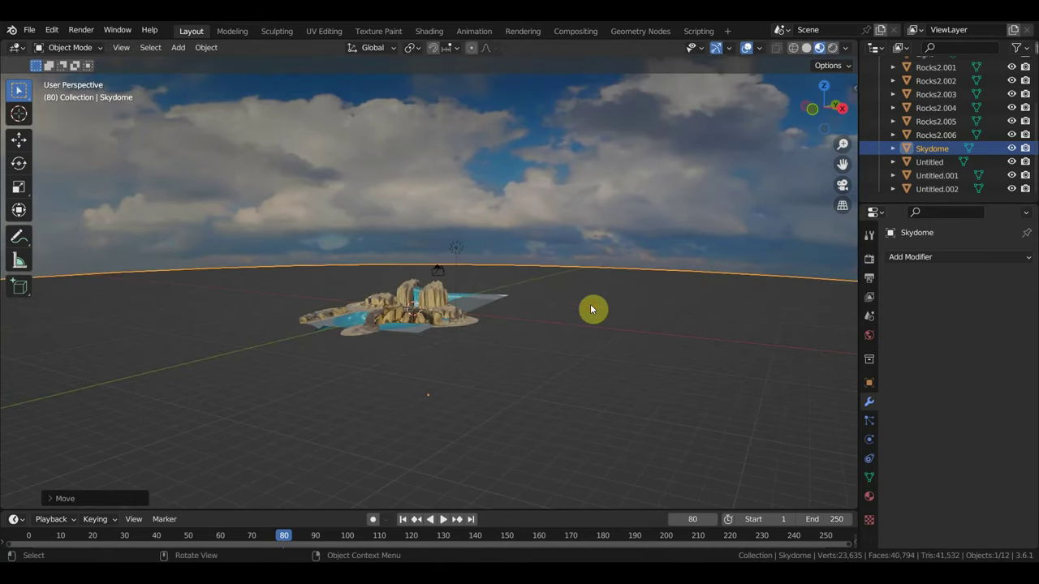
# Step: Walk the camera to about 4.21, -8.73, 2.20 m, low across the pool
pyautogui.click(439, 271)
pyautogui.press('KP_0')
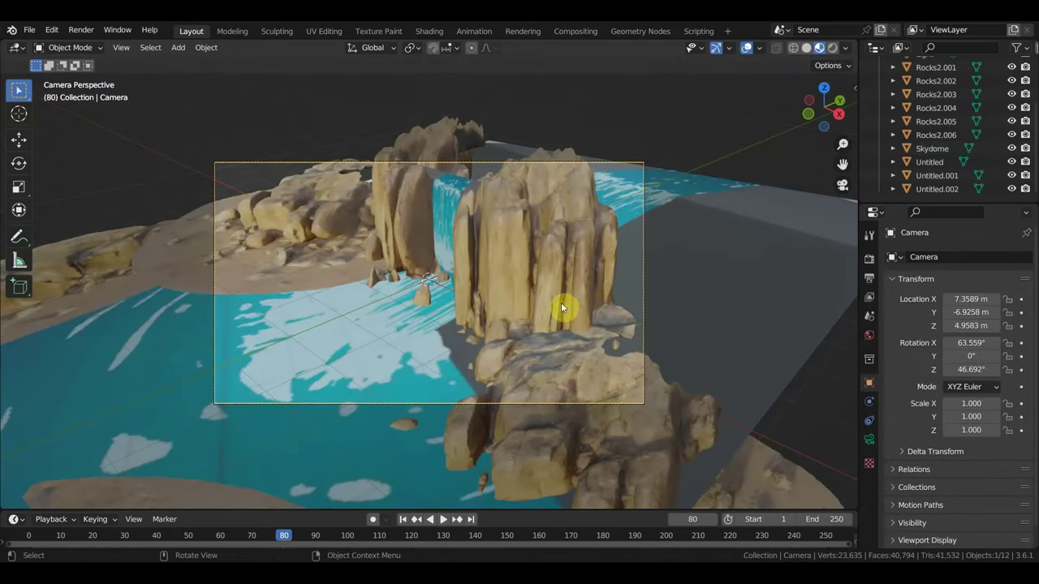
pyautogui.hotkey('shift', '`')
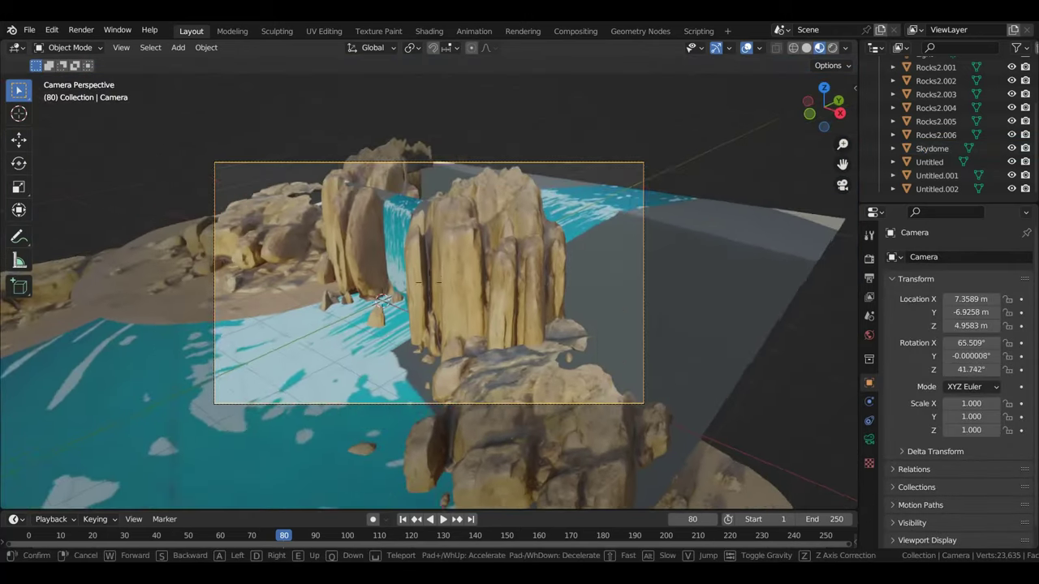
pyautogui.press('s')
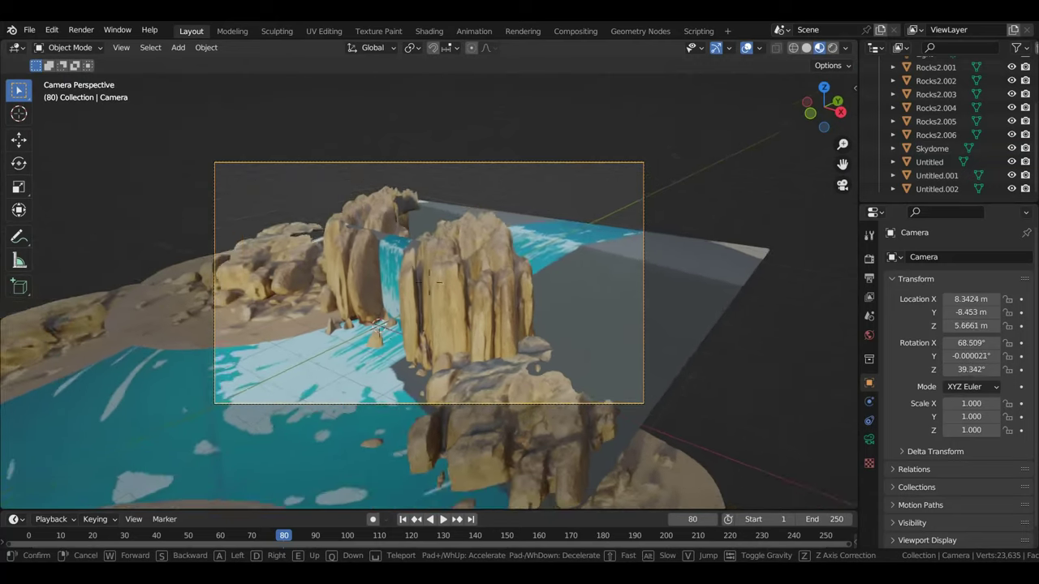
pyautogui.press('s')
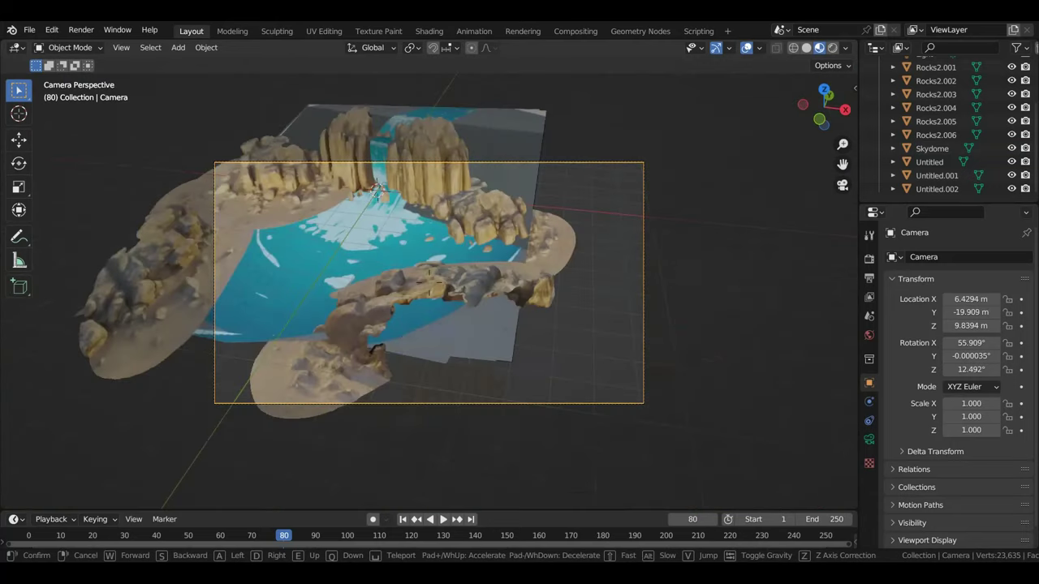
pyautogui.press('w')
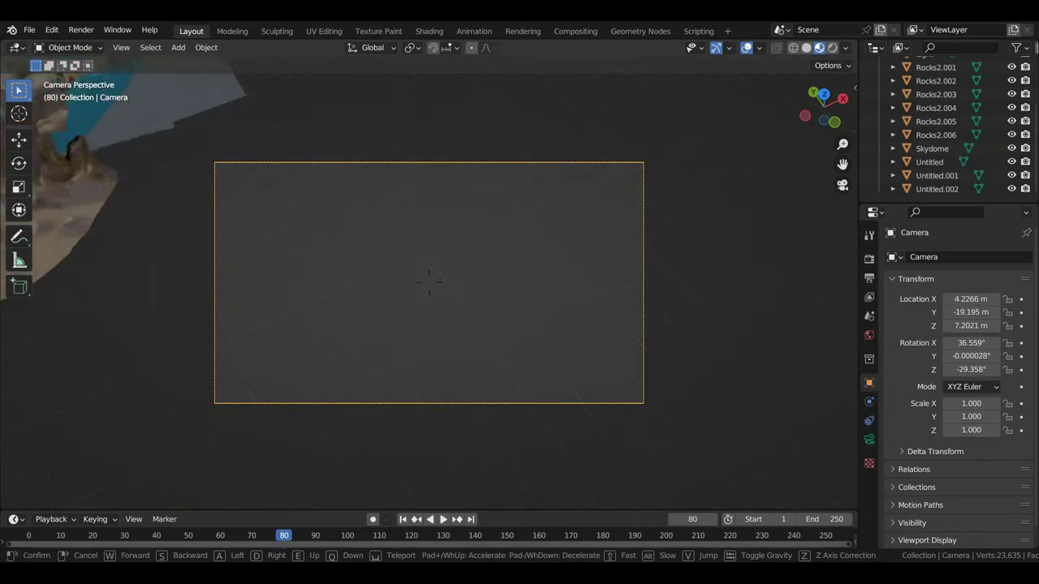
pyautogui.press('w')
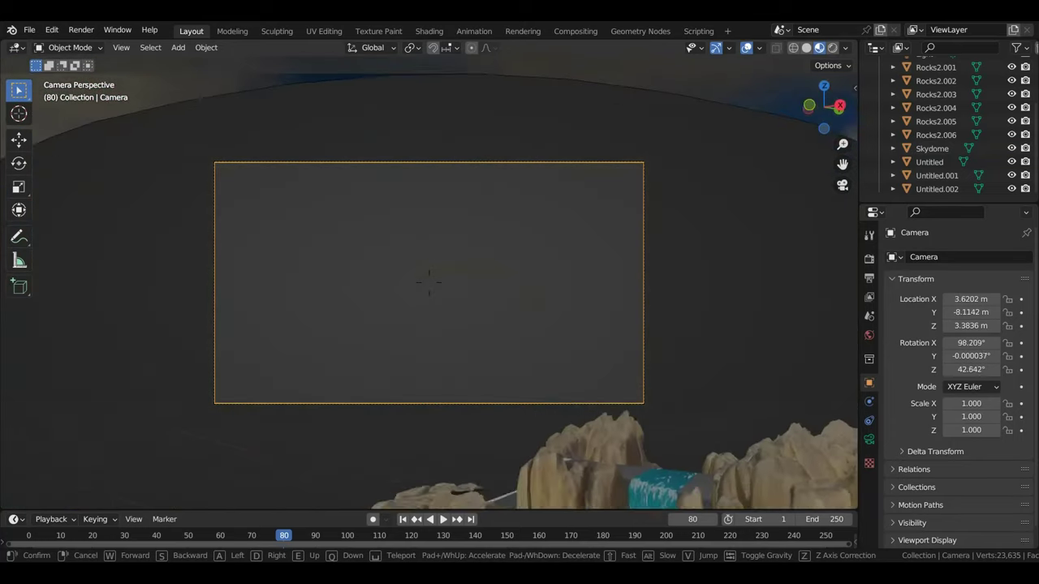
pyautogui.press('s')
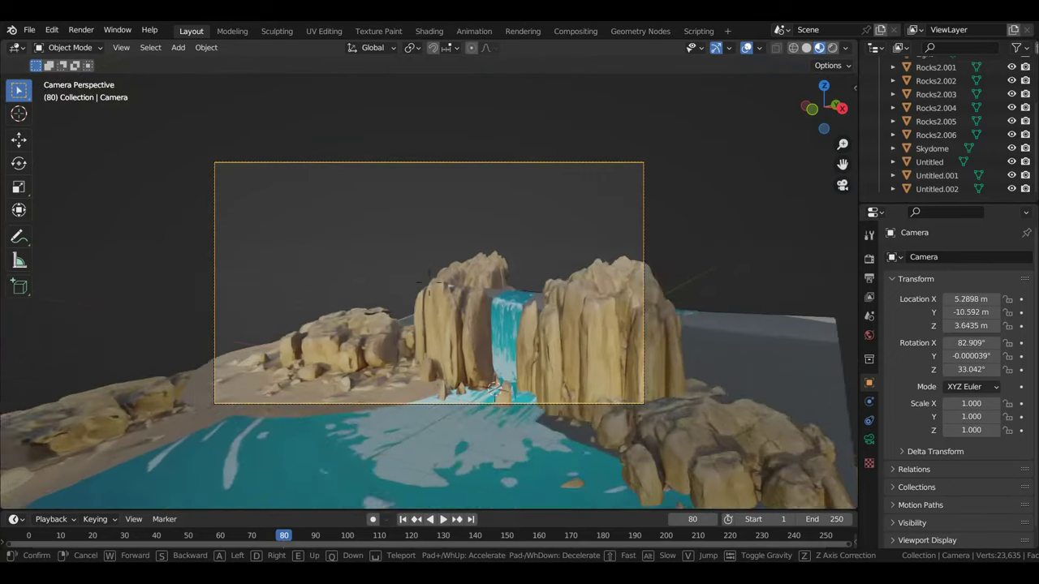
pyautogui.press('w')
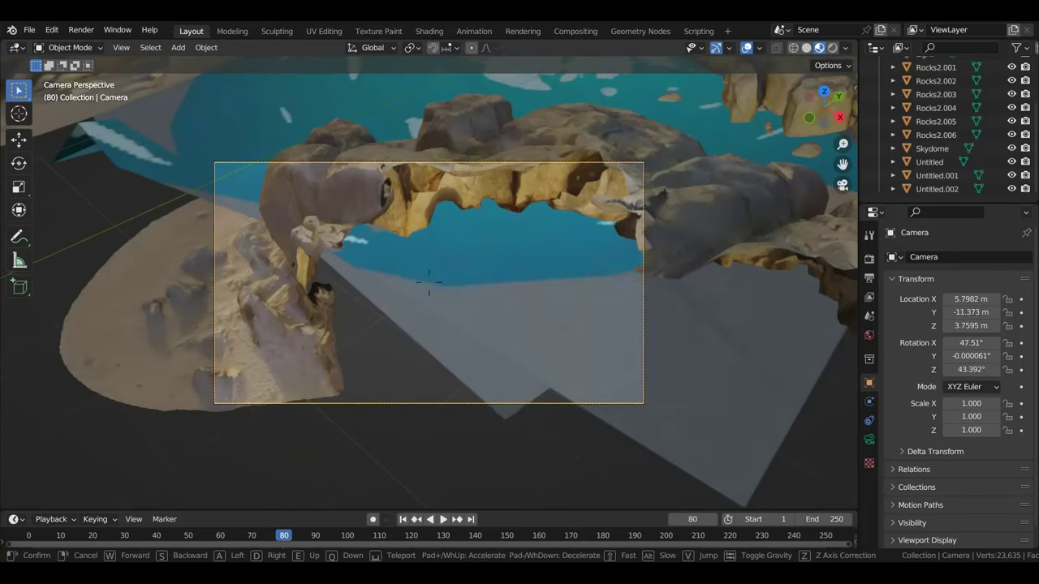
pyautogui.press('w')
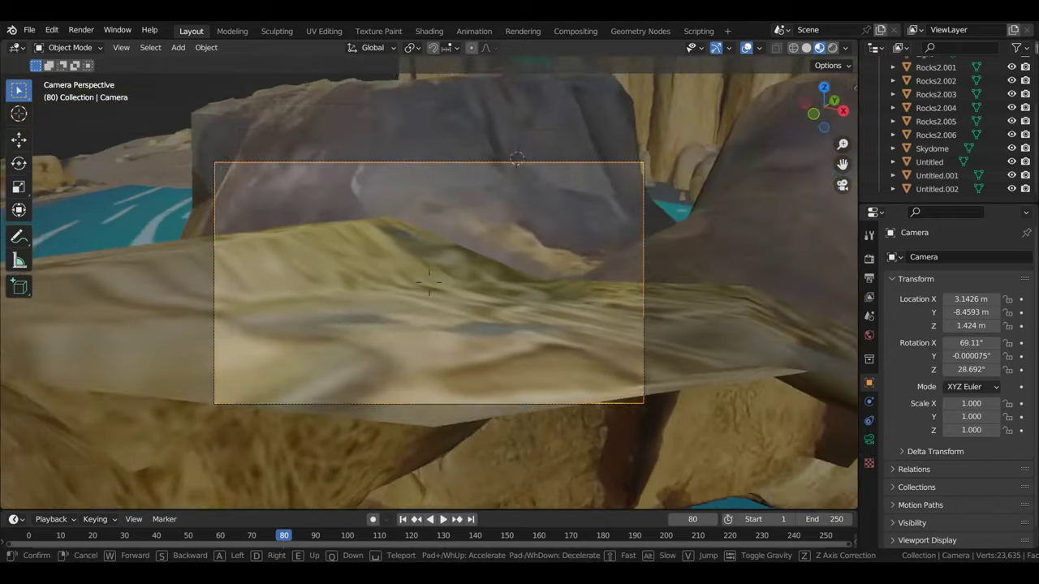
pyautogui.press('s')
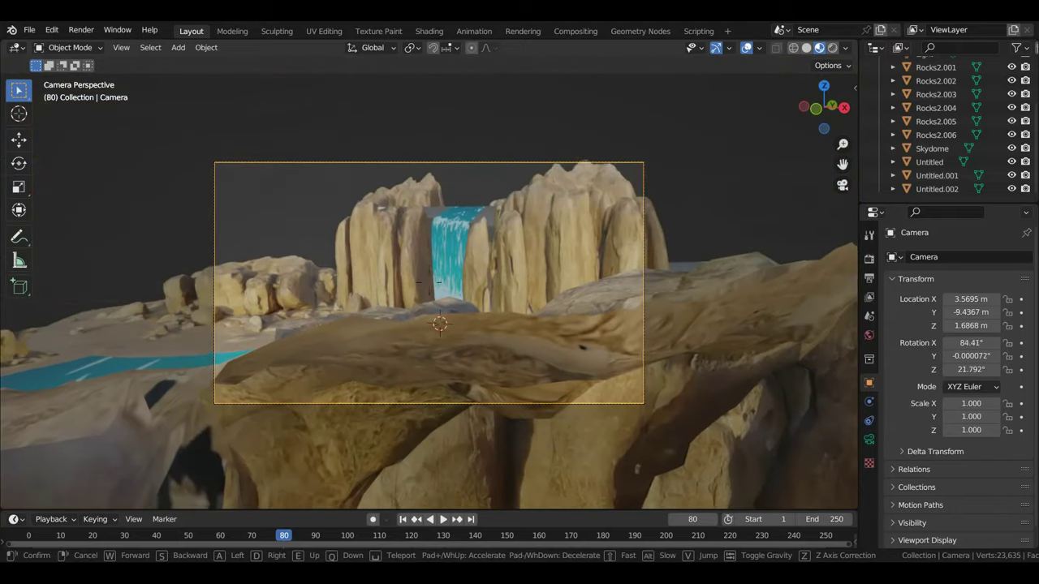
pyautogui.press('w')
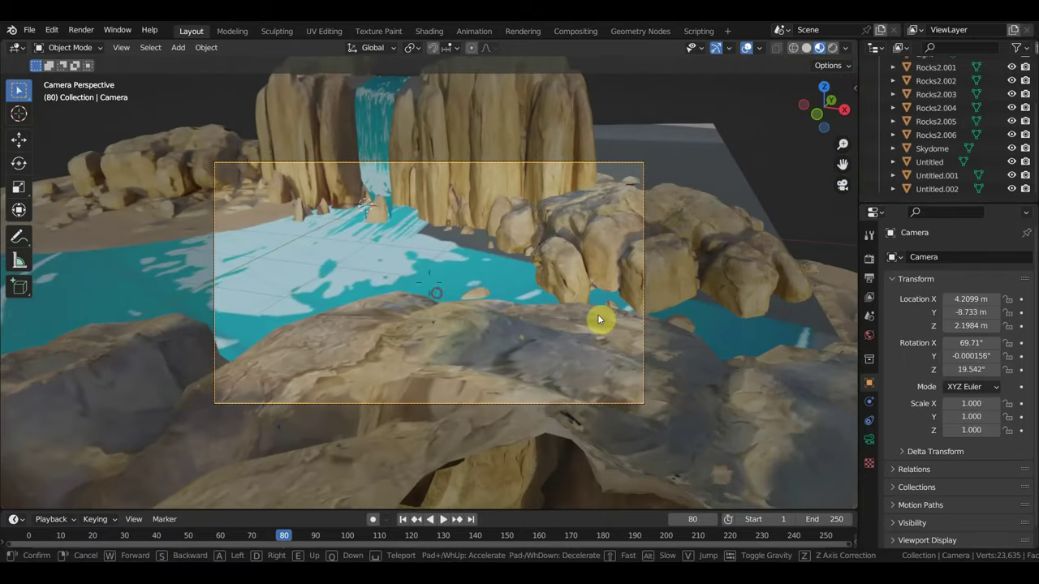
# Step: Re-aim the camera to 84.26° X and 24.043° Z, centering the waterfall between the cliffs
pyautogui.click(592, 308)
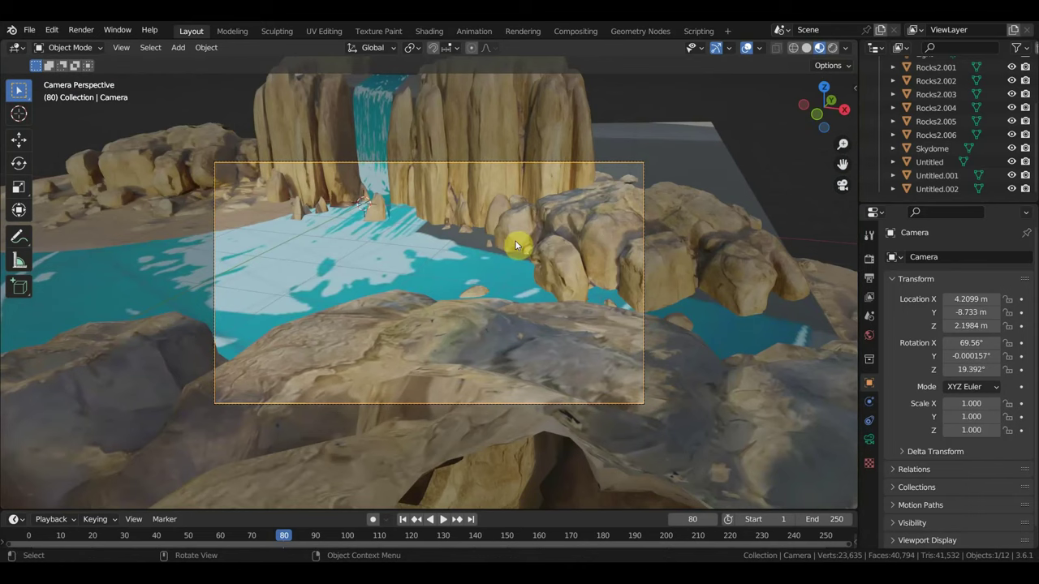
pyautogui.hotkey('shift', '`')
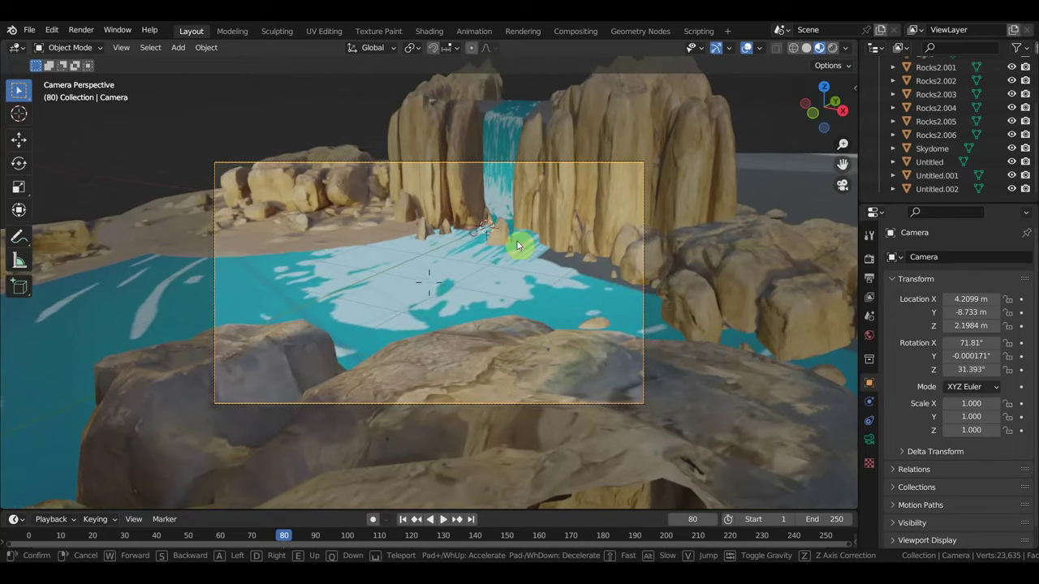
pyautogui.click(814, 95)
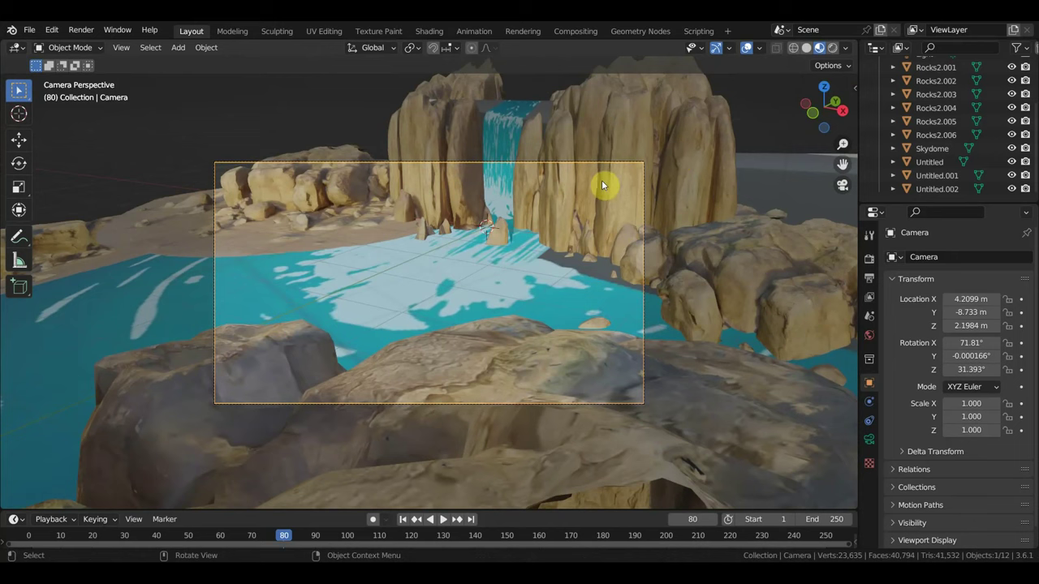
pyautogui.moveTo(610, 193)
pyautogui.mouseDown(button='middle')
pyautogui.moveTo(540, 162)
pyautogui.moveTo(574, 208)
pyautogui.moveTo(729, 246)
pyautogui.mouseUp(button='middle')
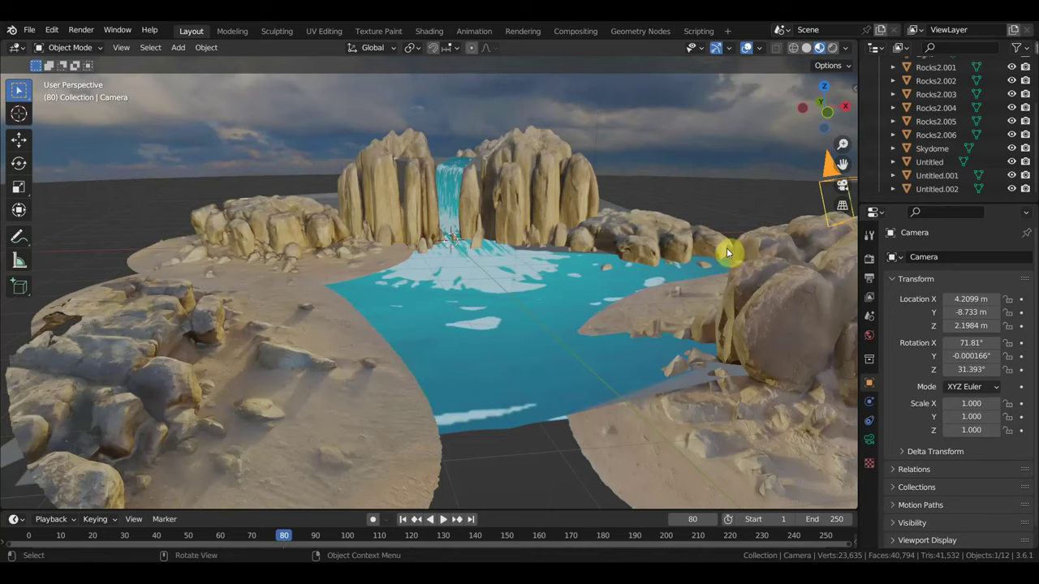
pyautogui.press('KP_0')
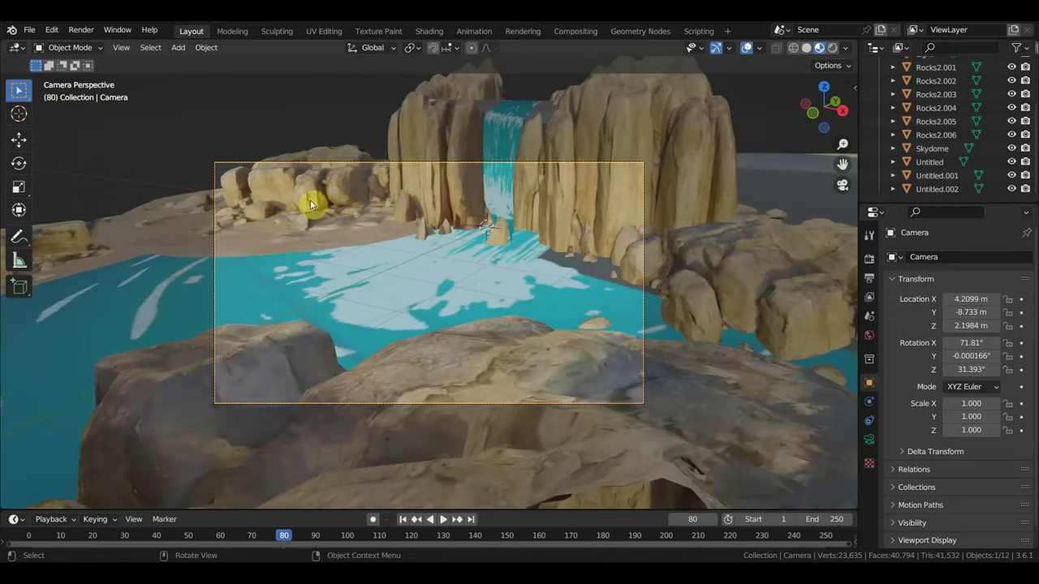
pyautogui.hotkey('shift', '`')
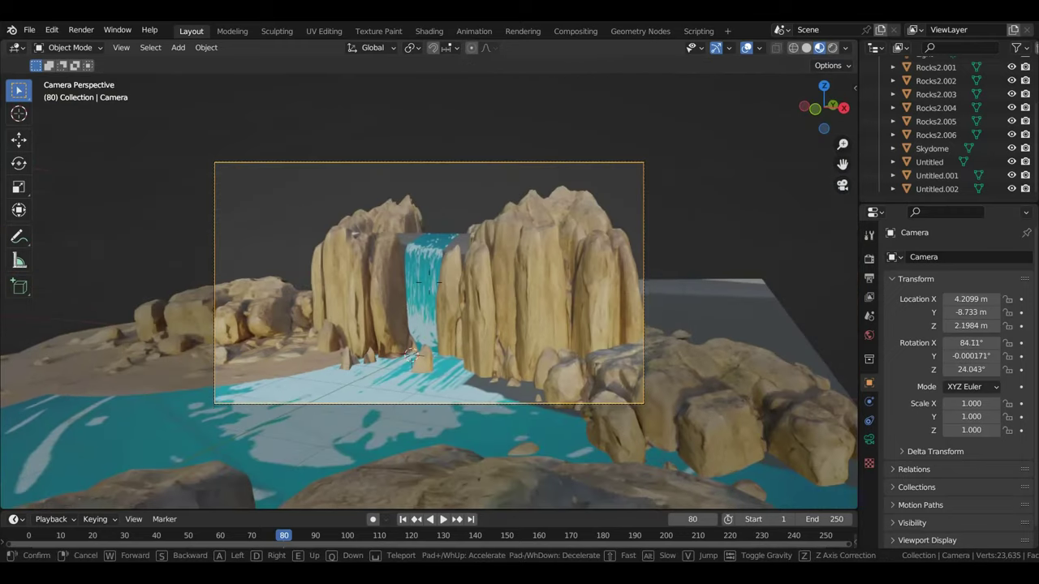
pyautogui.click(401, 250)
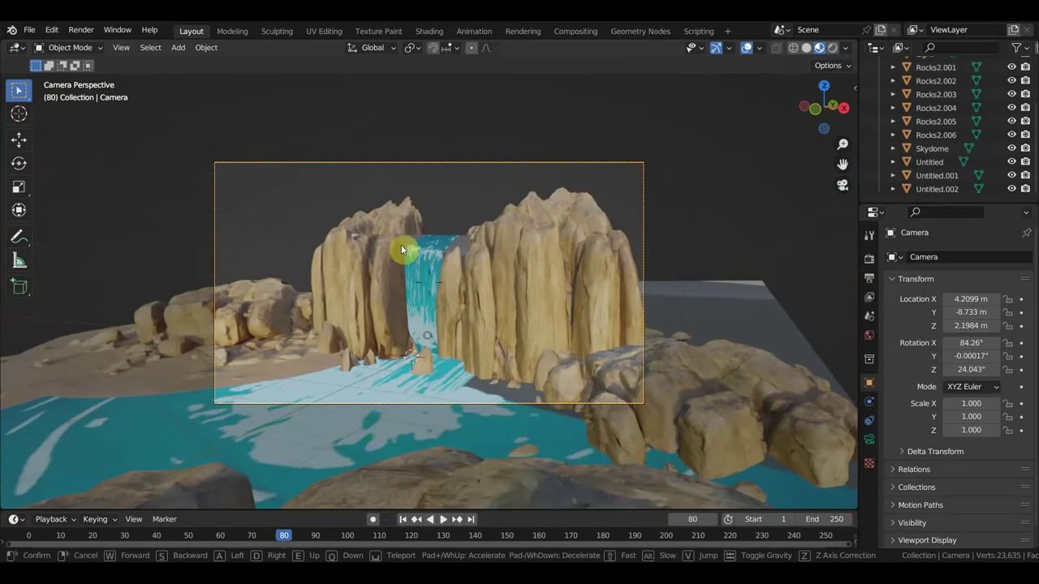
# Step: Try a 100 mm focal length, revert to 50 mm, and set the clip end to 1000 m
pyautogui.click(870, 439)
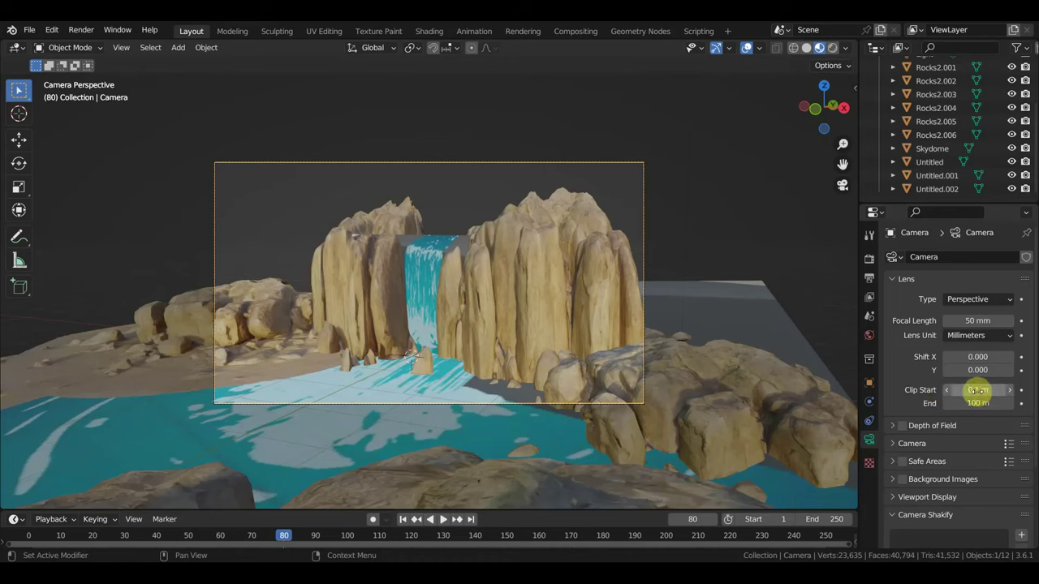
pyautogui.moveTo(976, 403); pyautogui.dragTo(972, 408)
pyautogui.write('10')
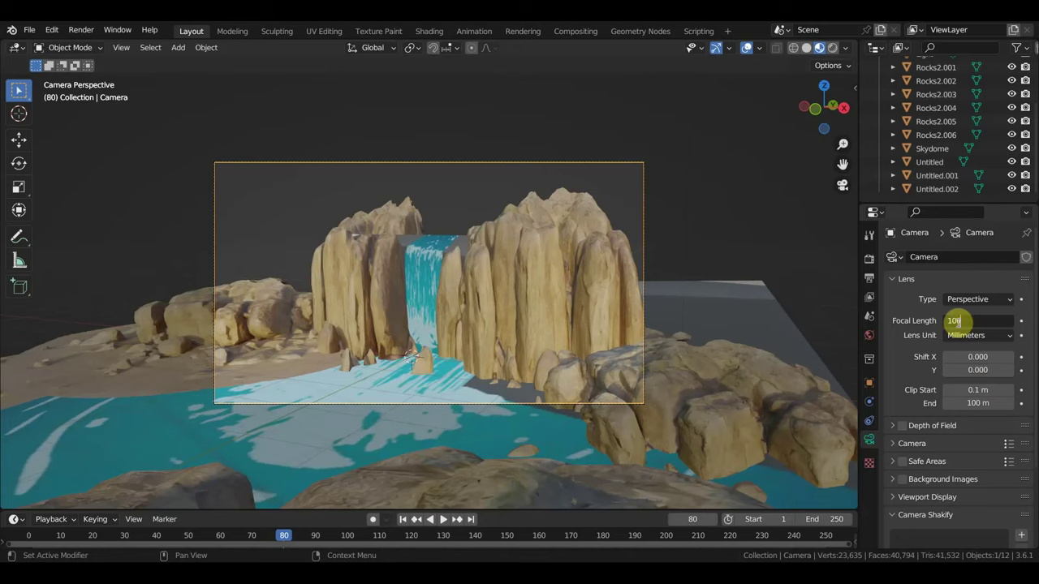
pyautogui.press('Return')
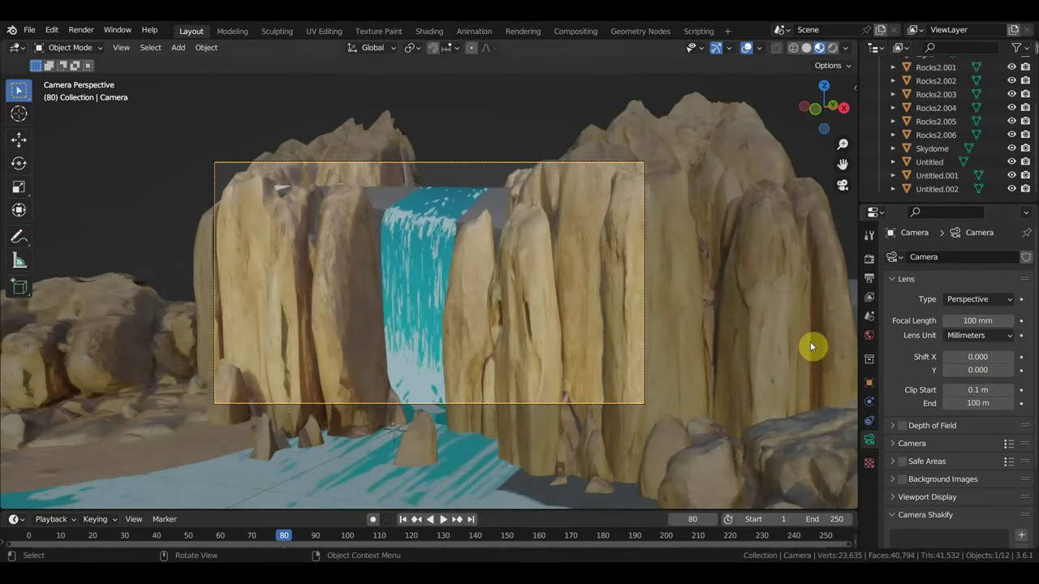
pyautogui.hotkey('ctrl', 'z')
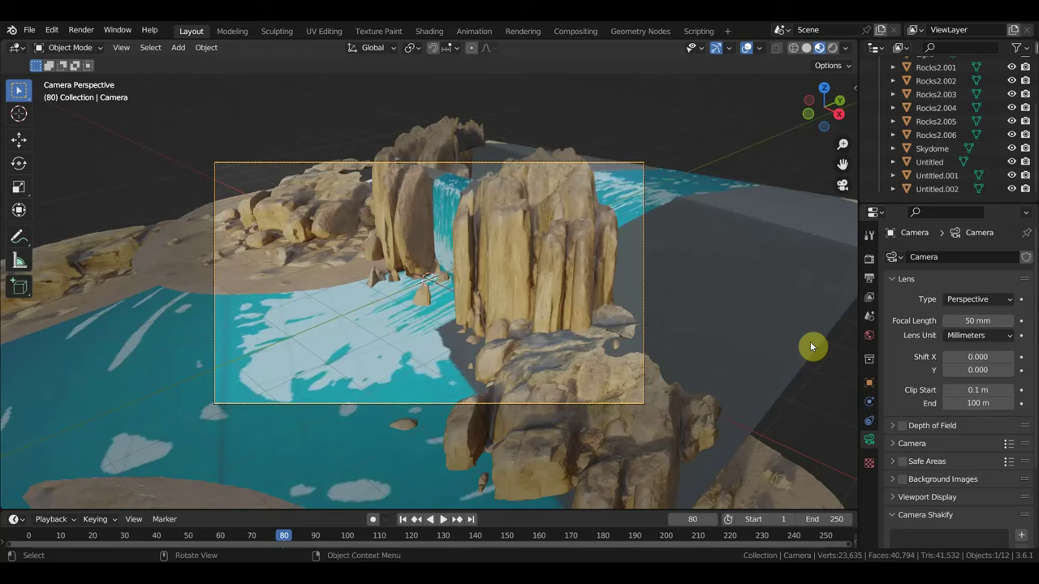
pyautogui.click(962, 402)
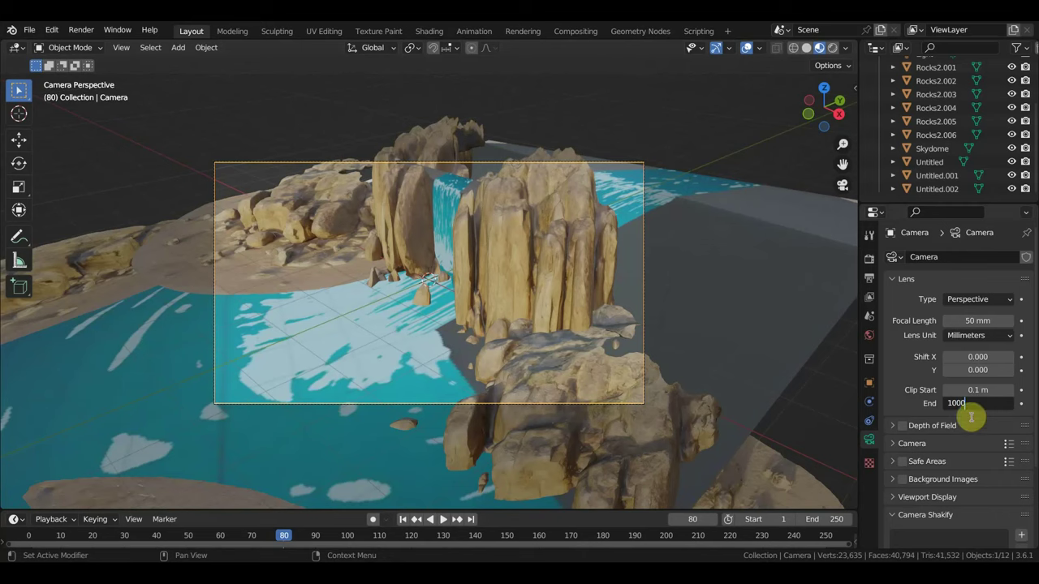
pyautogui.moveTo(626, 350); pyautogui.dragTo(641, 330, button='middle')
# Step: Try a brief camera walk, then orbit out to view the camera from outside
pyautogui.press('KP_0')
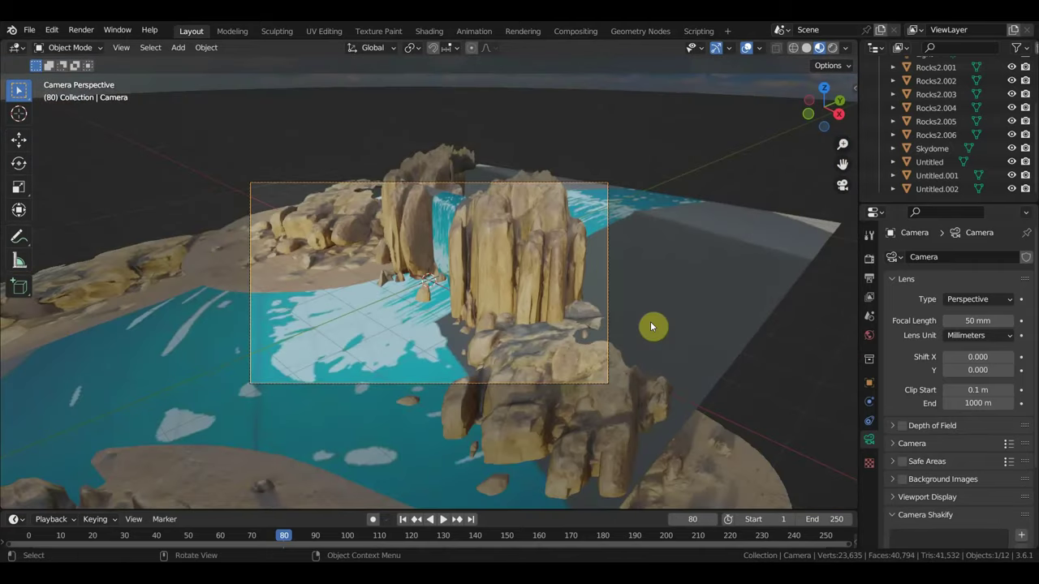
pyautogui.hotkey('shift', '`')
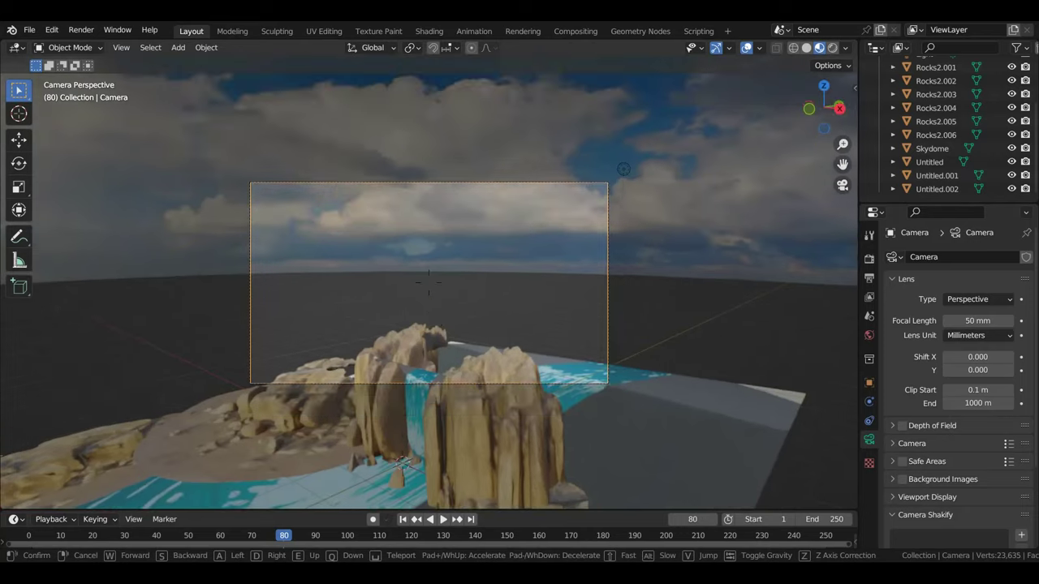
pyautogui.click(650, 327)
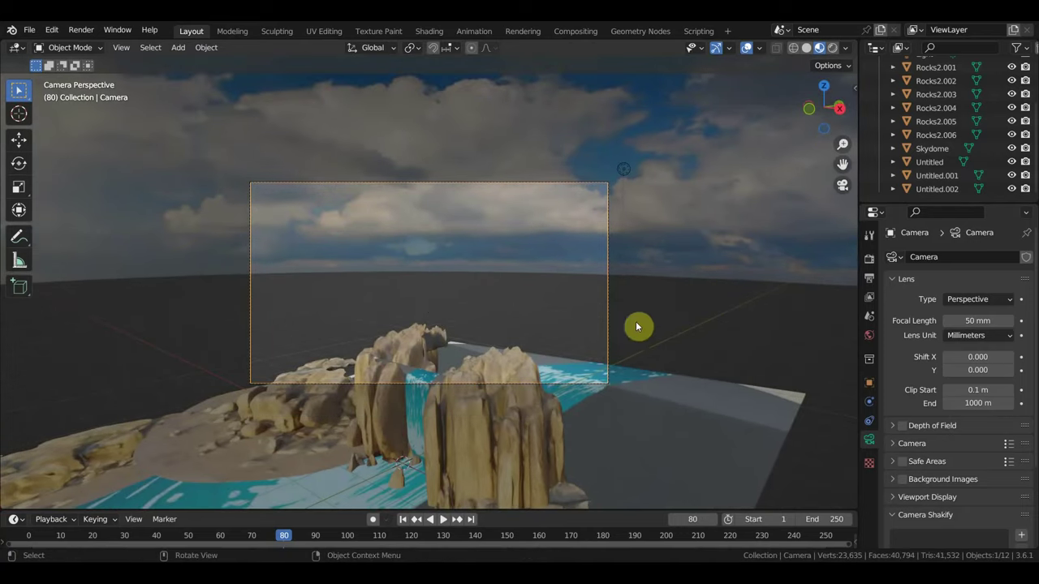
pyautogui.scroll(-3, 623, 336)
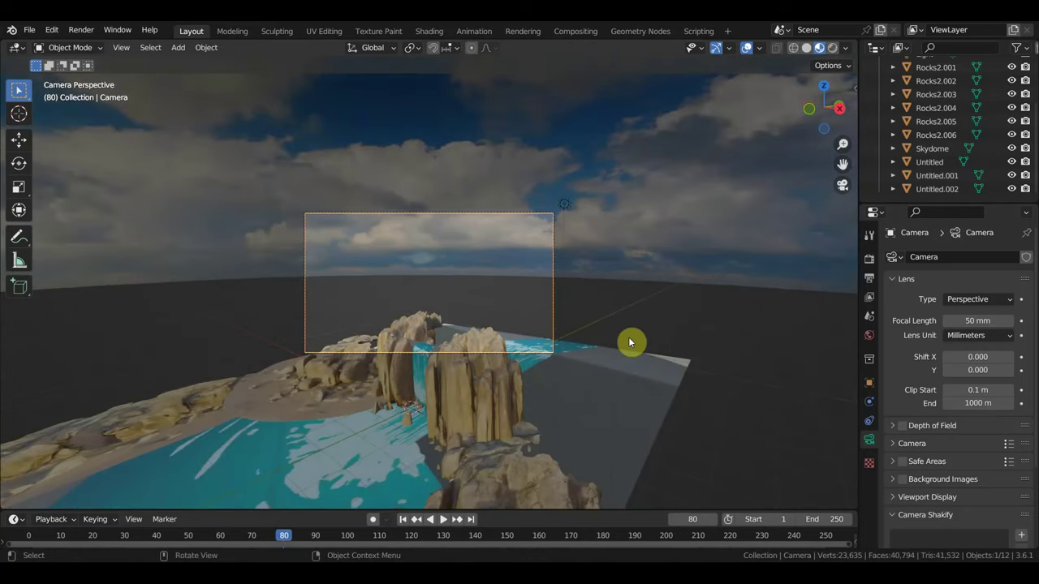
pyautogui.moveTo(647, 339); pyautogui.dragTo(639, 339, button='middle')
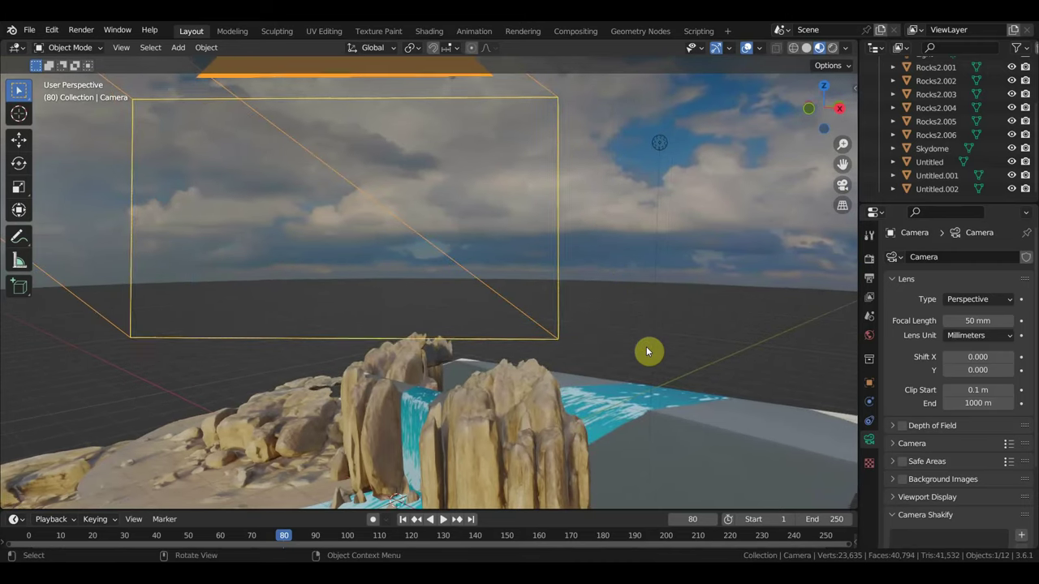
pyautogui.press('KP_0')
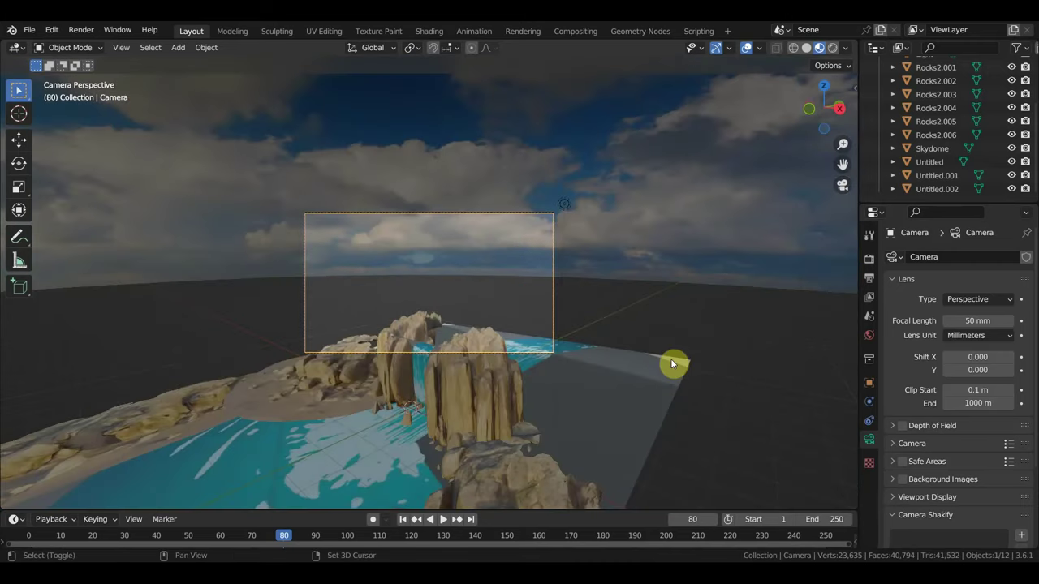
# Step: Walk the camera past the waterfall rocks to a shore spot facing open water
pyautogui.hotkey('shift', '`')
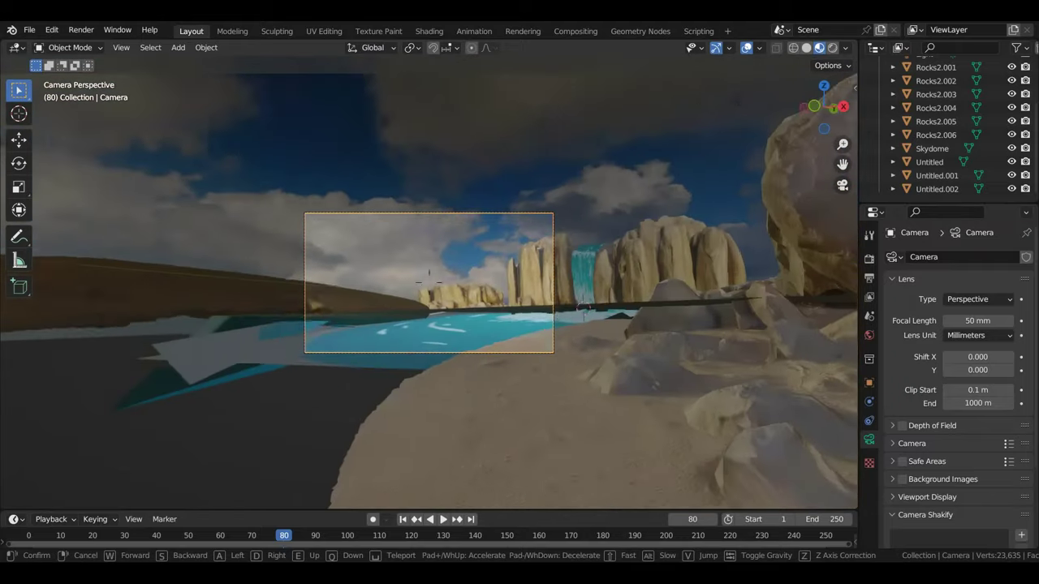
pyautogui.press('w')
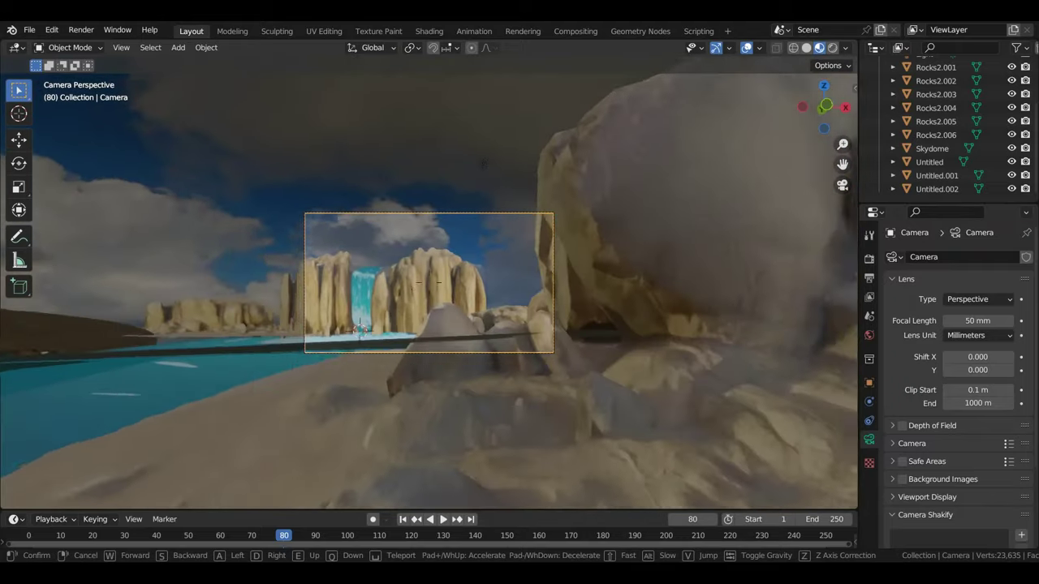
pyautogui.press('w')
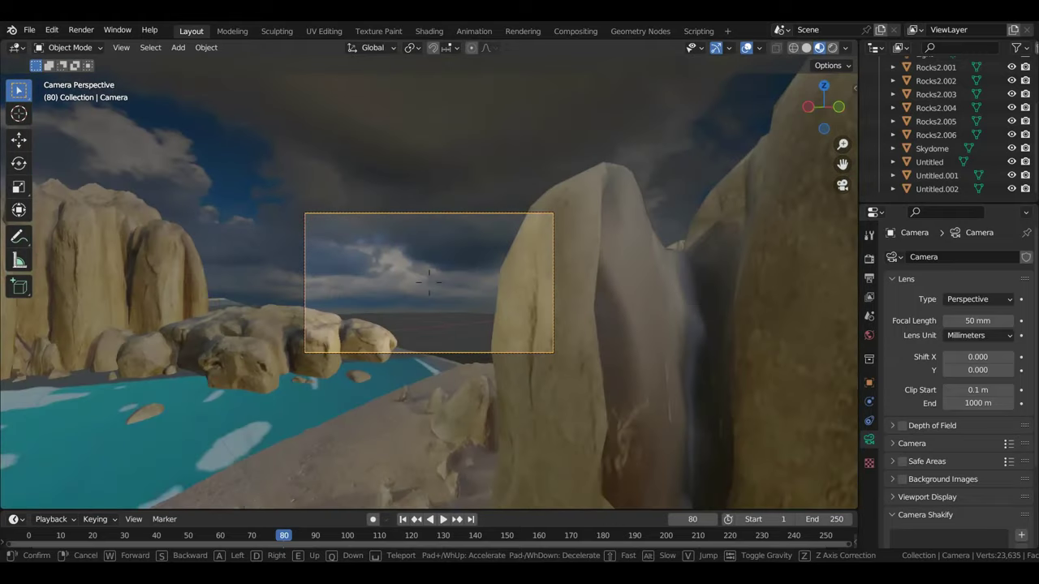
pyautogui.press('w')
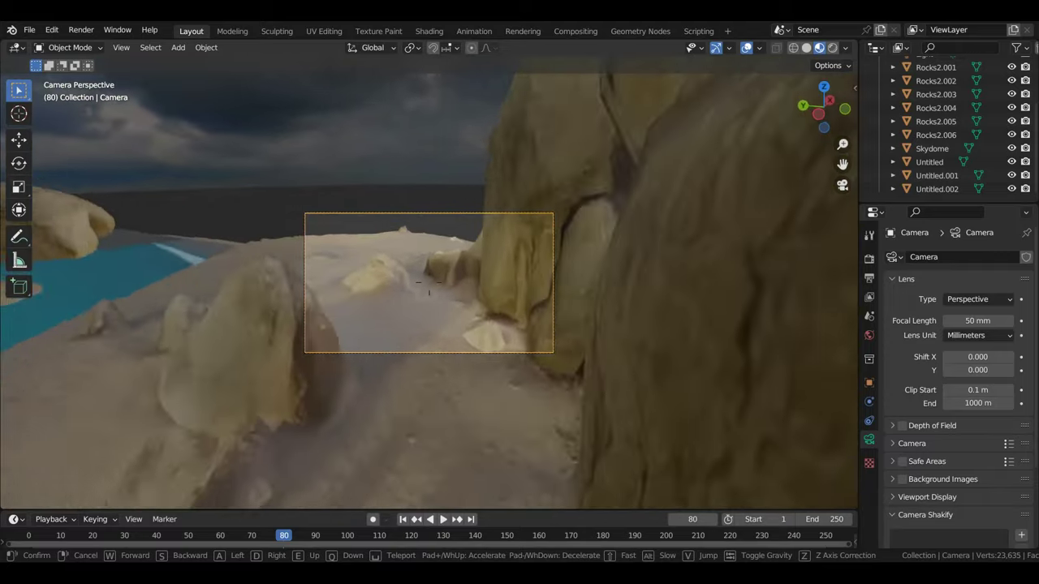
pyautogui.press('w')
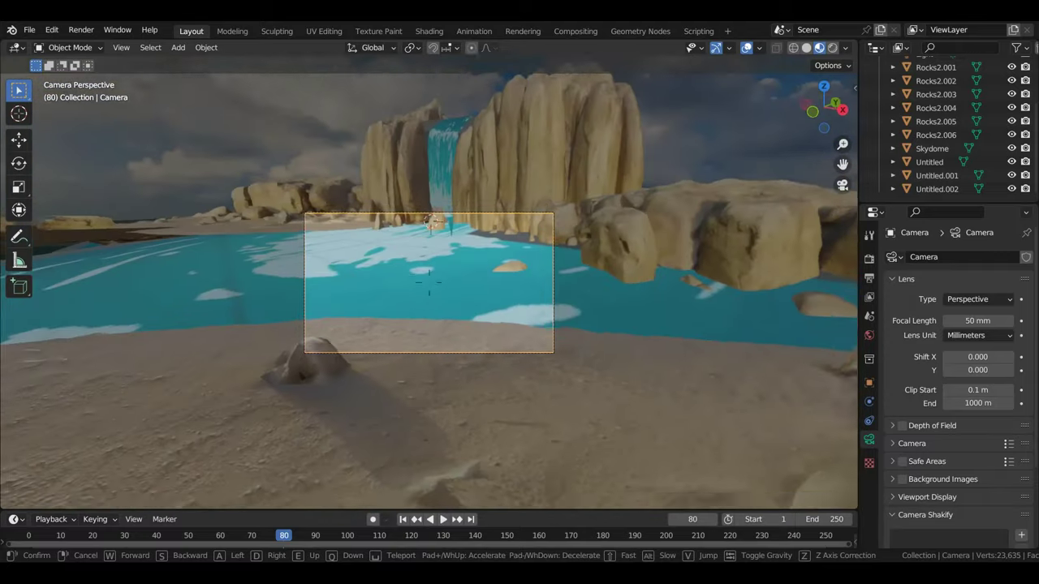
pyautogui.press('space')
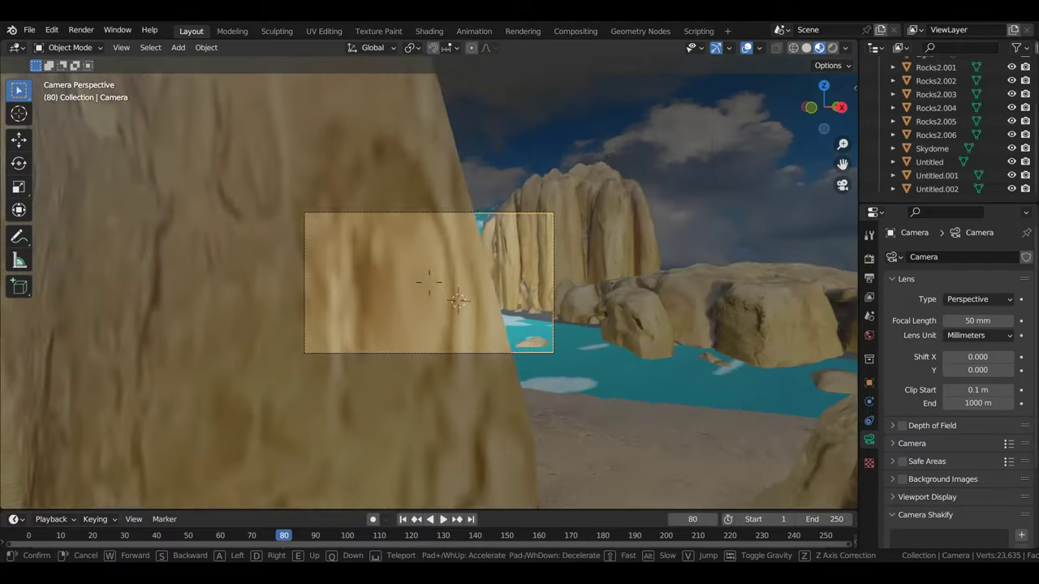
pyautogui.press('s')
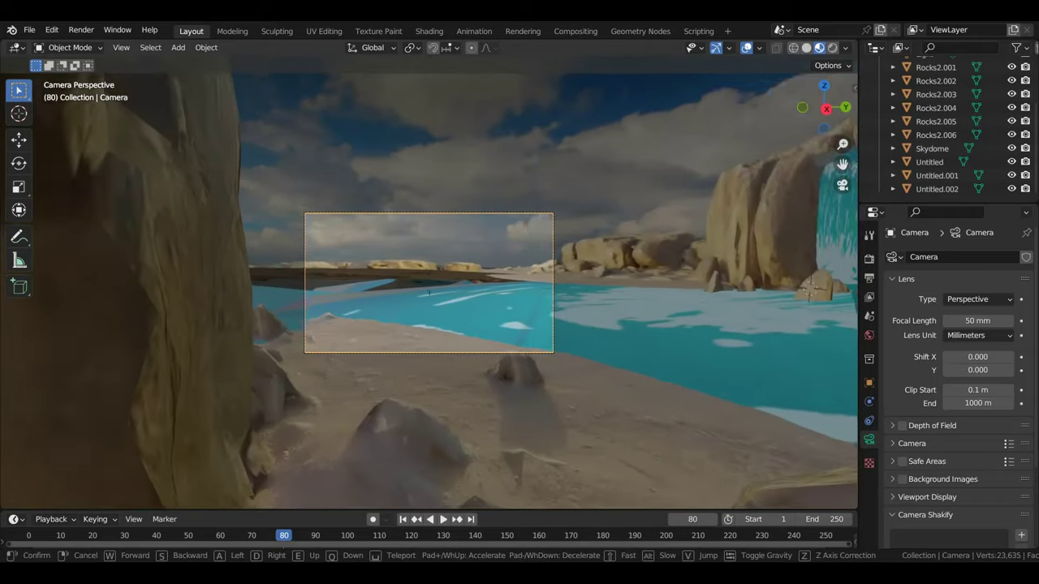
pyautogui.click(671, 365)
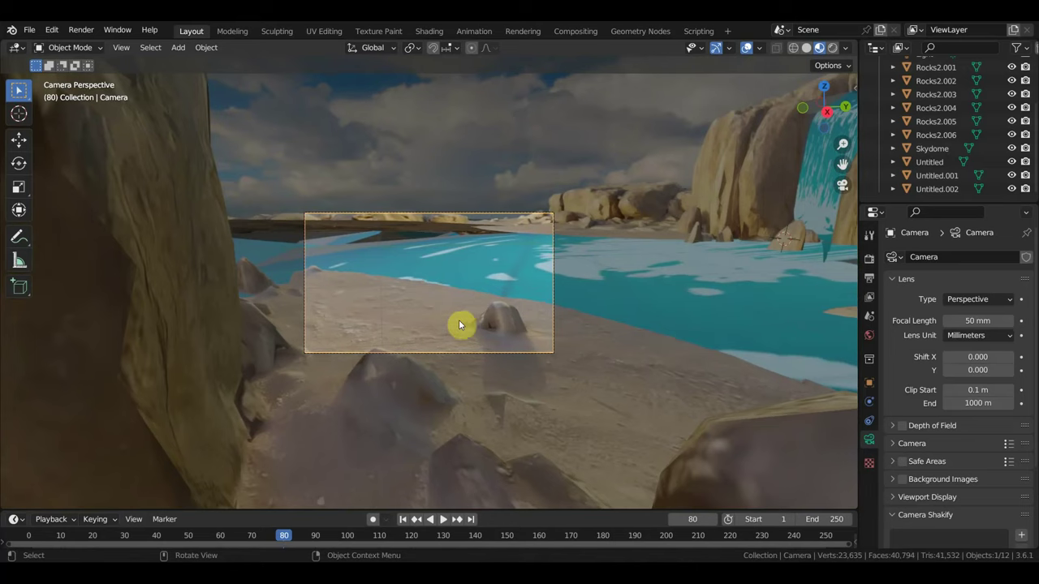
# Step: Re-walk the camera to its final shore view and select the flat rock Rocks2.005
pyautogui.hotkey('shift', '`')
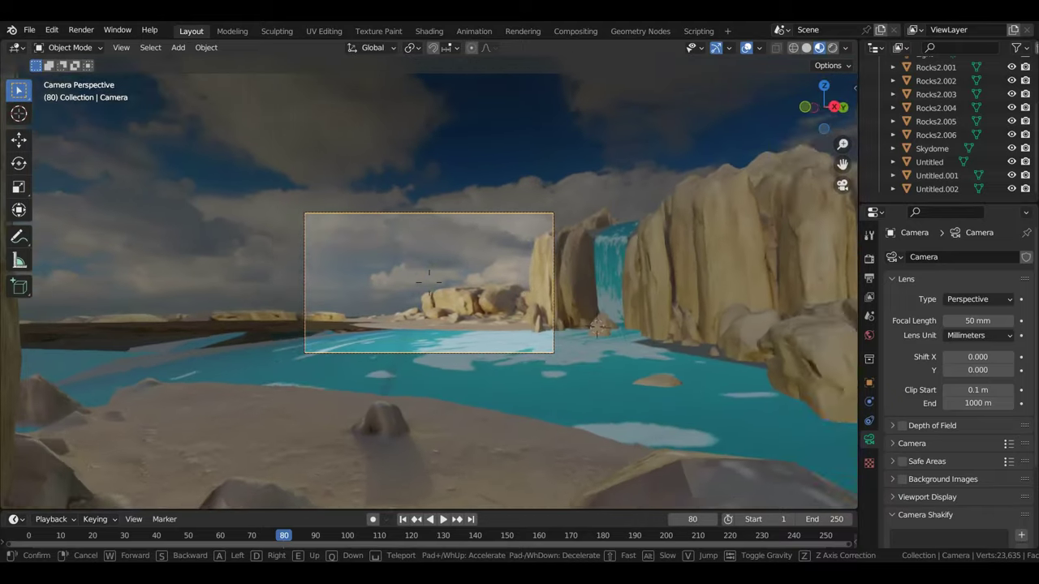
pyautogui.click(284, 355)
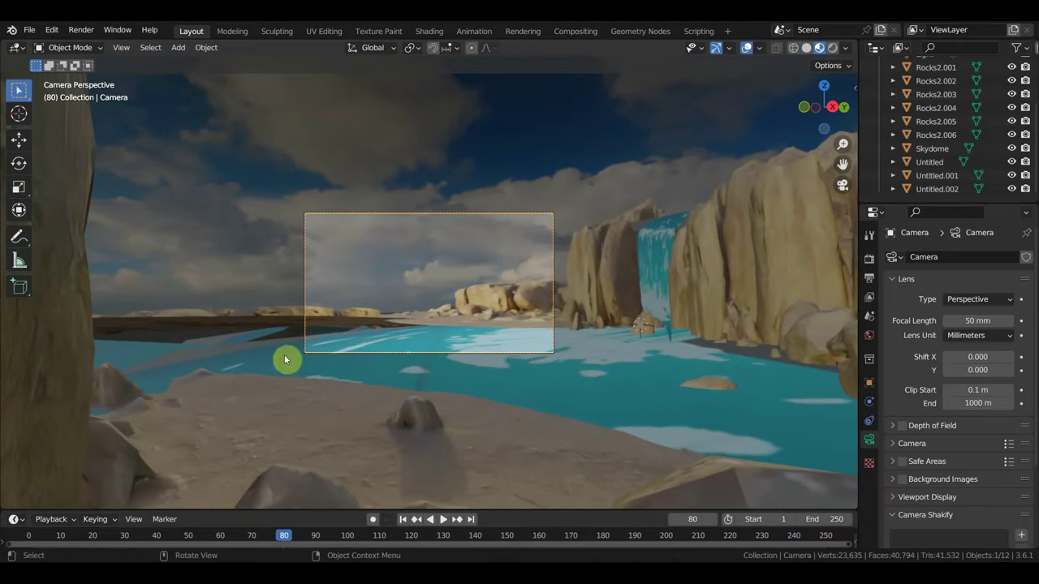
pyautogui.click(339, 318)
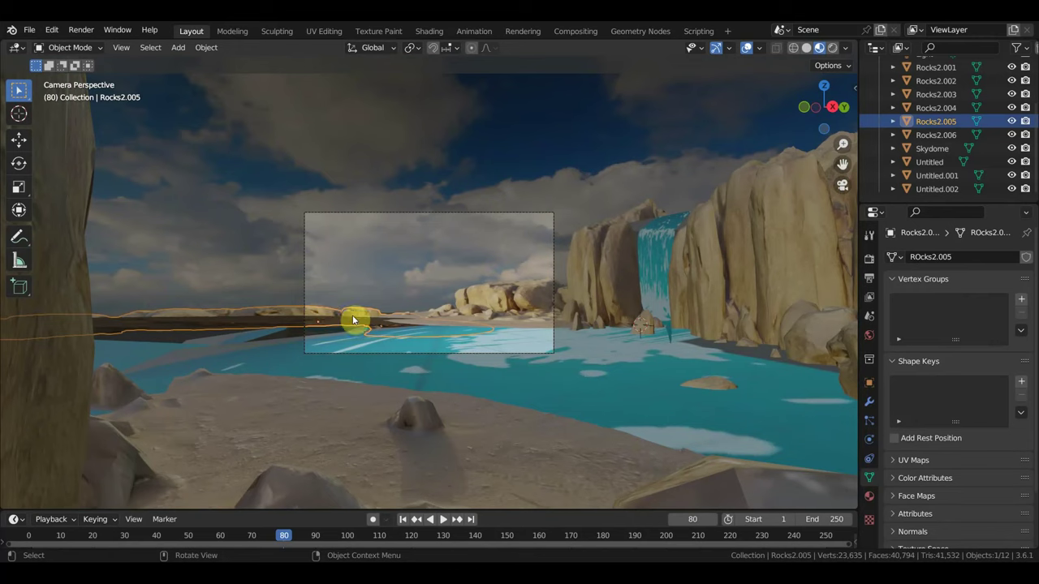
# Step: Move Rocks2.005 and scale it up to nearly three times its size
pyautogui.press('g')
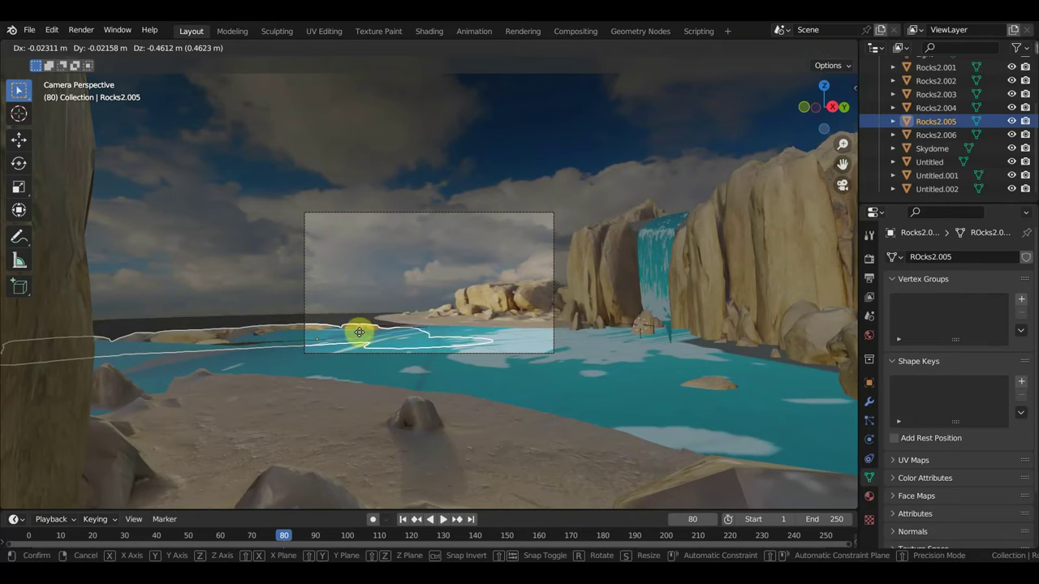
pyautogui.click(360, 329)
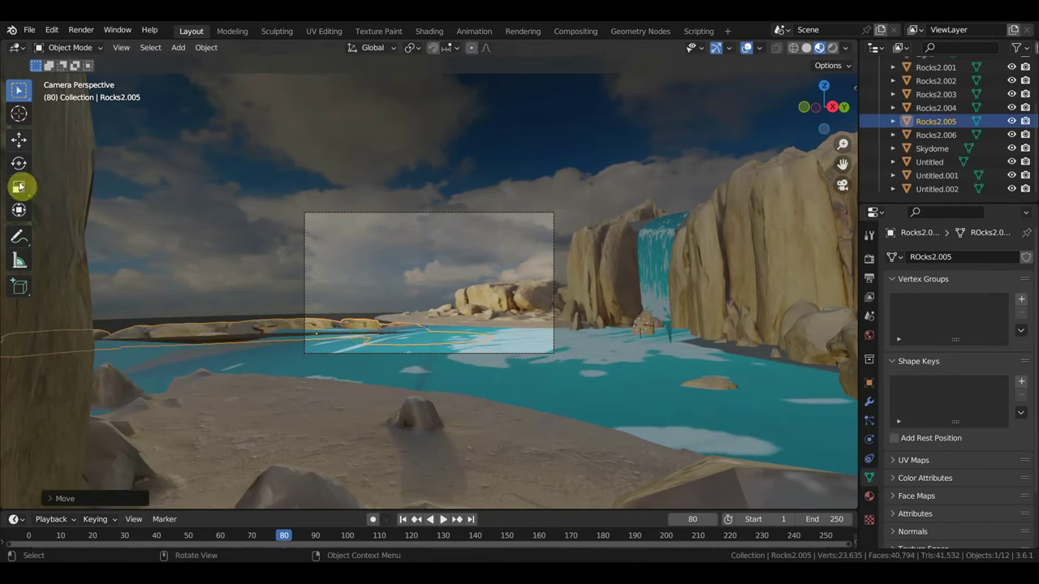
pyautogui.click(19, 211)
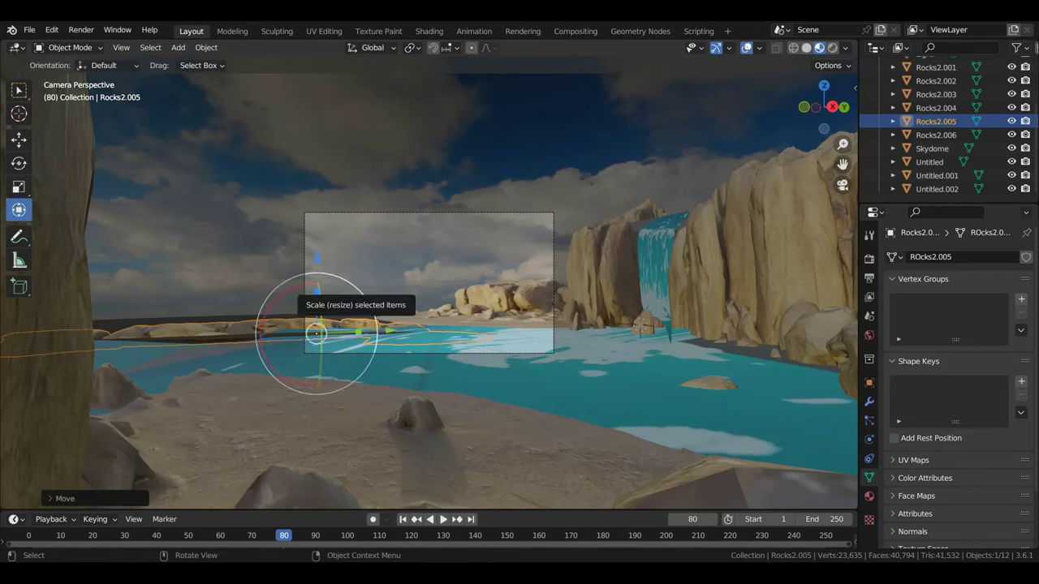
pyautogui.moveTo(317, 295); pyautogui.dragTo(334, 181)
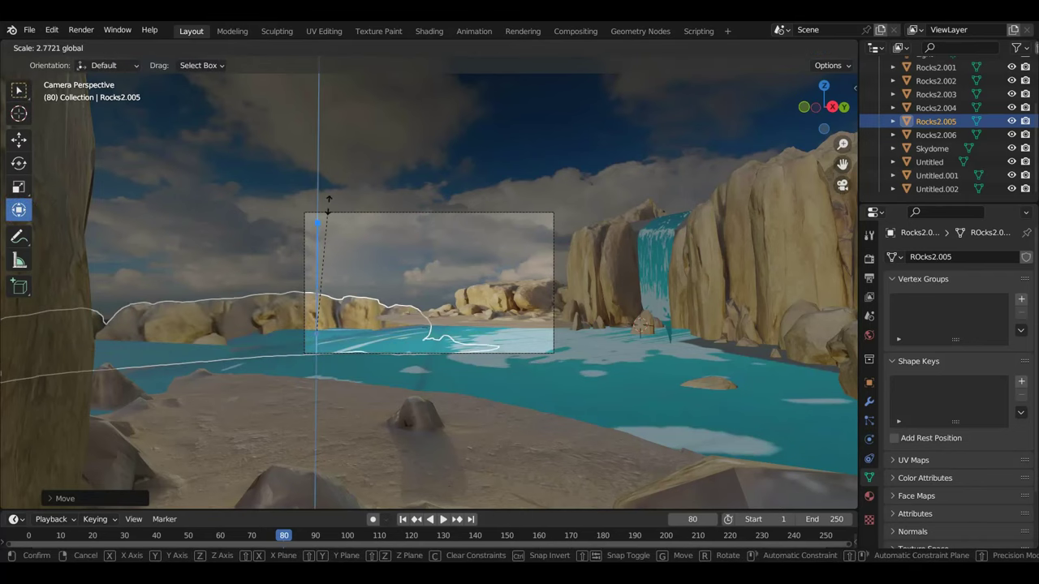
pyautogui.moveTo(334, 181); pyautogui.dragTo(538, 236)
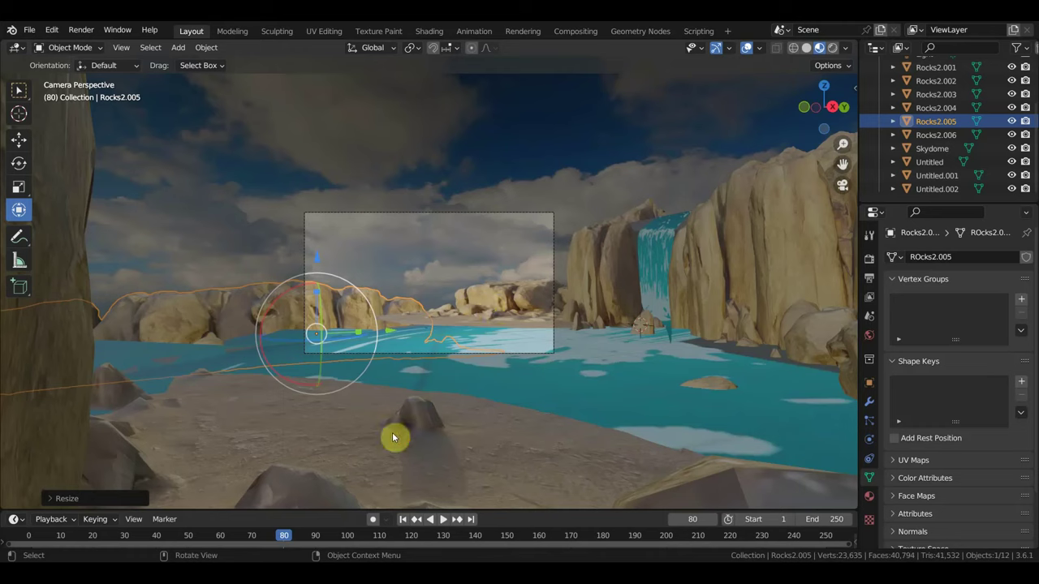
# Step: Raise the rock, then try and undo a vertical stretch
pyautogui.moveTo(321, 260); pyautogui.dragTo(316, 234)
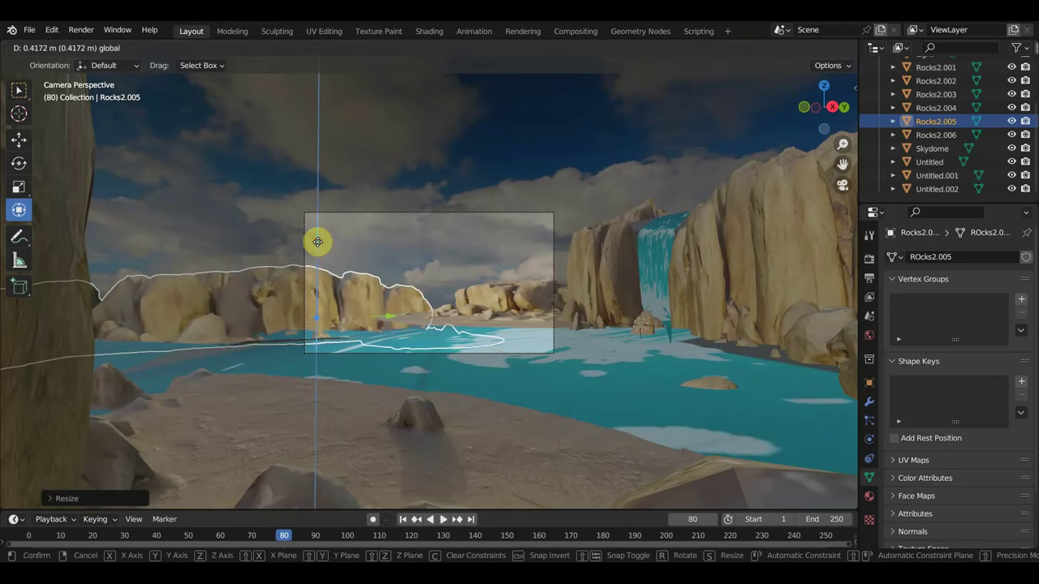
pyautogui.moveTo(316, 235); pyautogui.dragTo(323, 273)
pyautogui.press('s')
pyautogui.press('z')
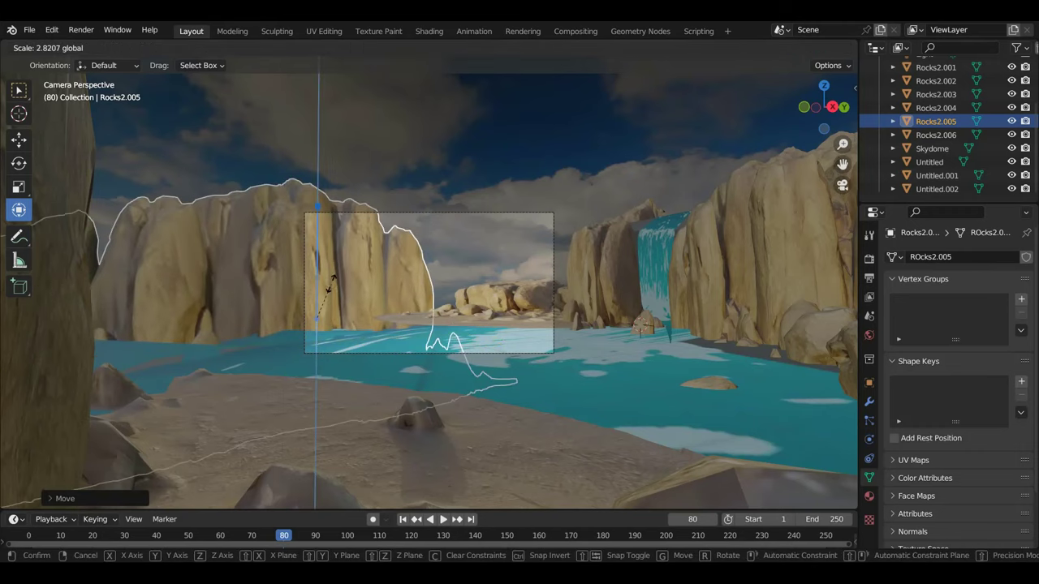
pyautogui.click(339, 282)
pyautogui.hotkey('ctrl', 'z')
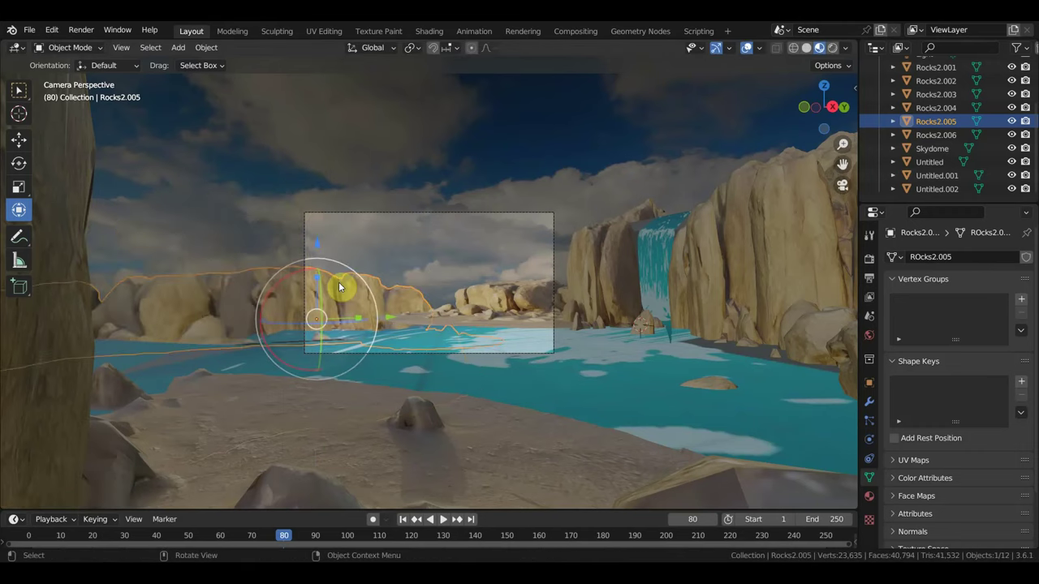
# Step: Tilt the rock around Y, raise it along Z, and play the animation
pyautogui.press('r')
pyautogui.press('y')
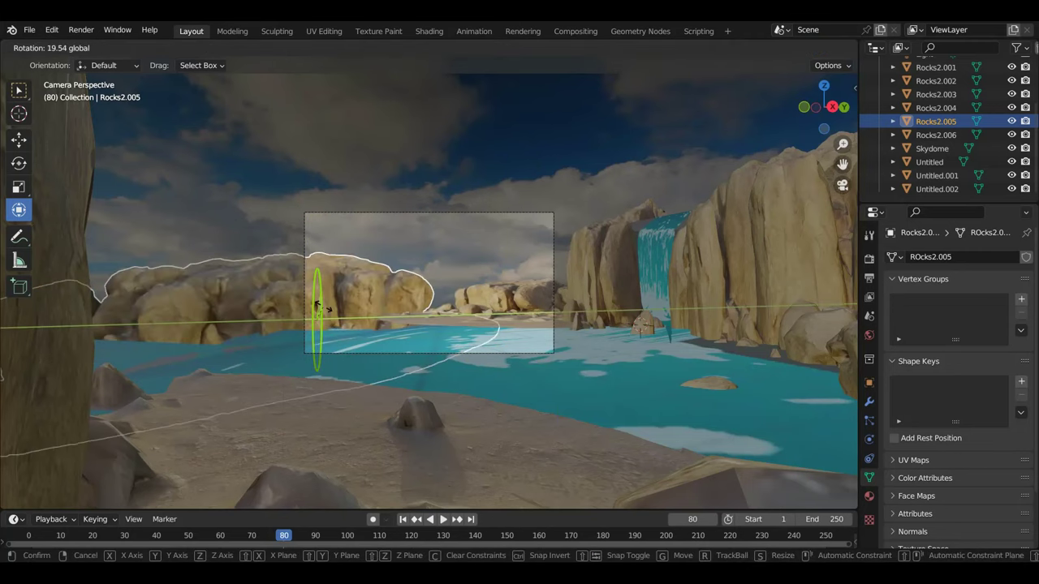
pyautogui.click(329, 276)
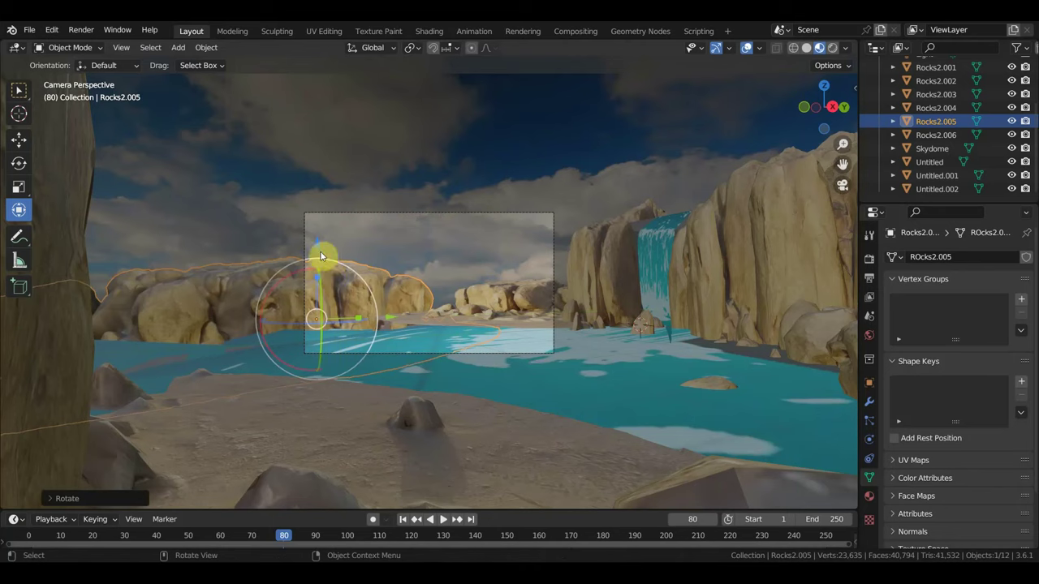
pyautogui.press('g')
pyautogui.press('z')
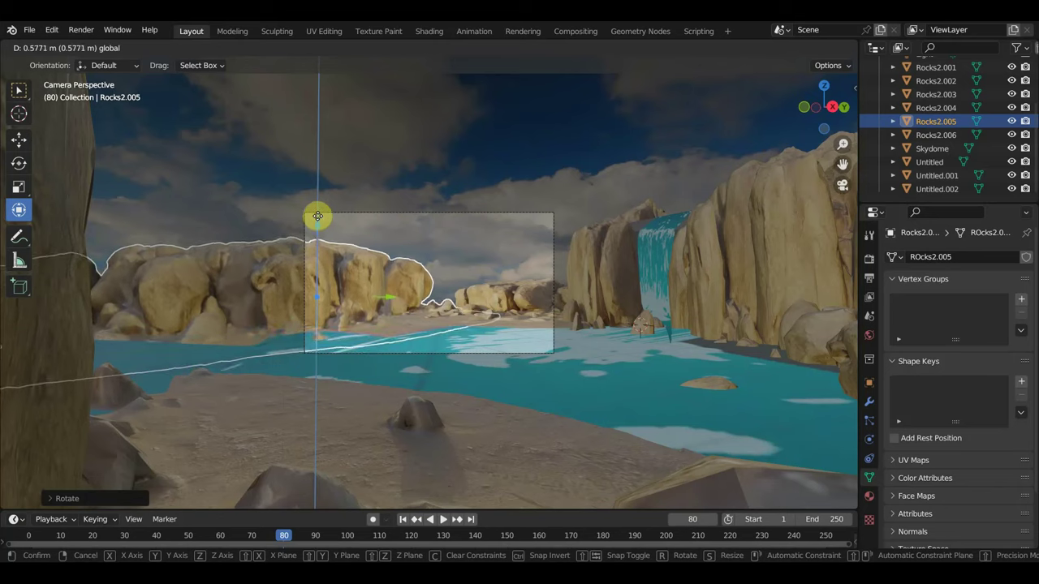
pyautogui.click(317, 216)
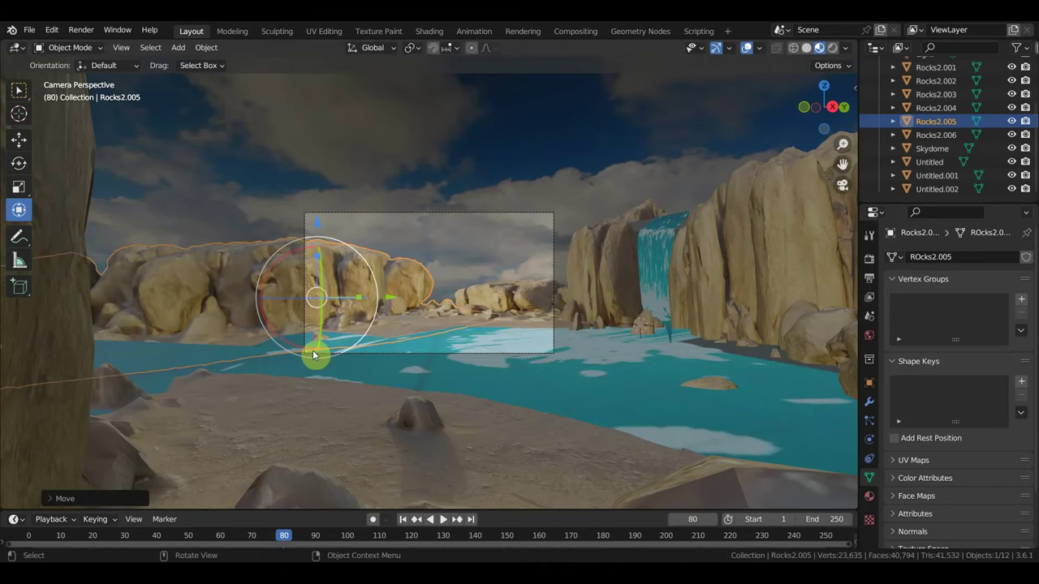
pyautogui.press('space')
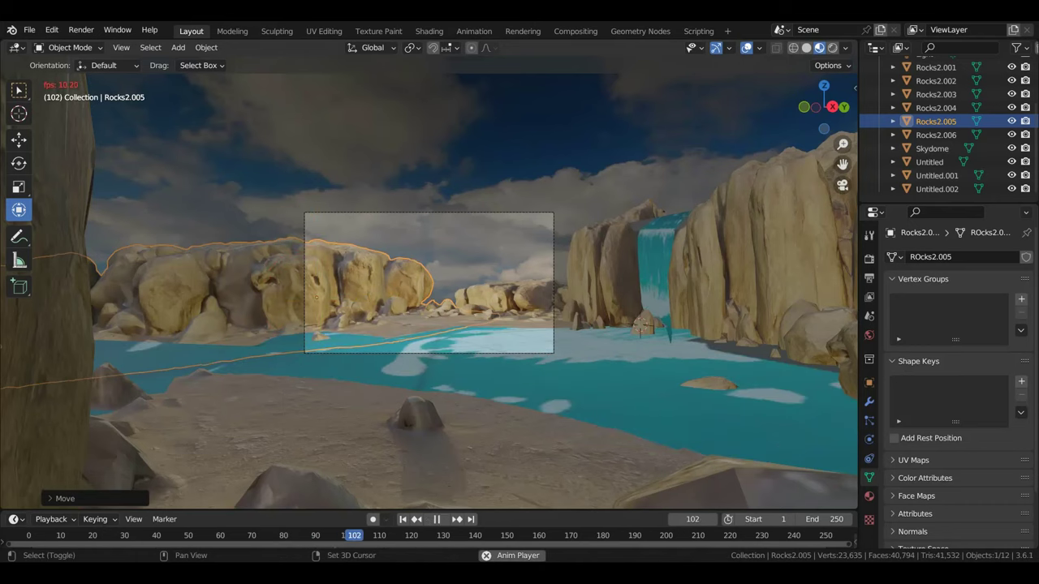
# Step: Walk the camera closer to the pool until it faces the waterfall
pyautogui.hotkey('shift', '`')
pyautogui.press('w')
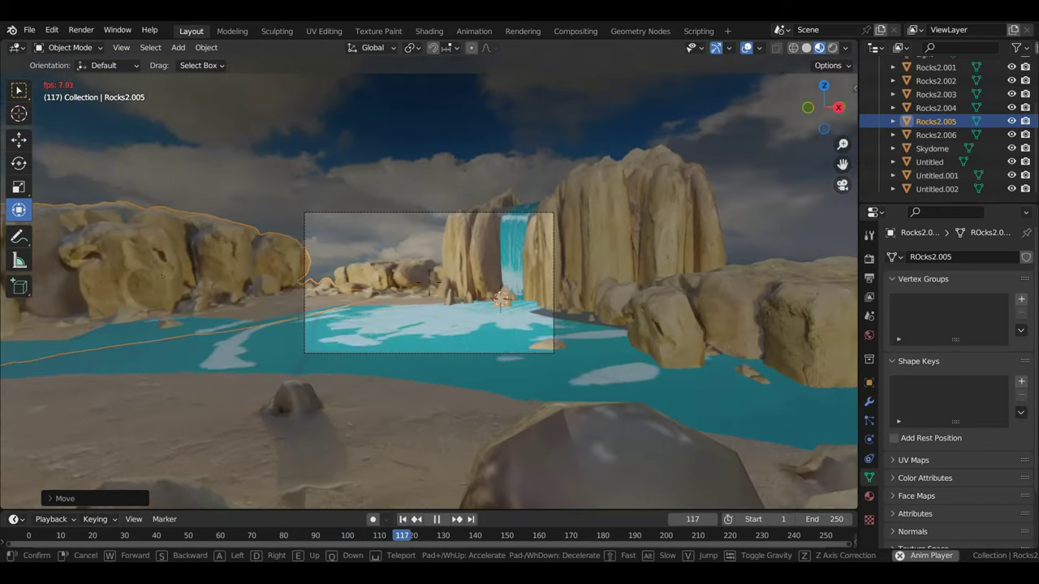
pyautogui.click(566, 389)
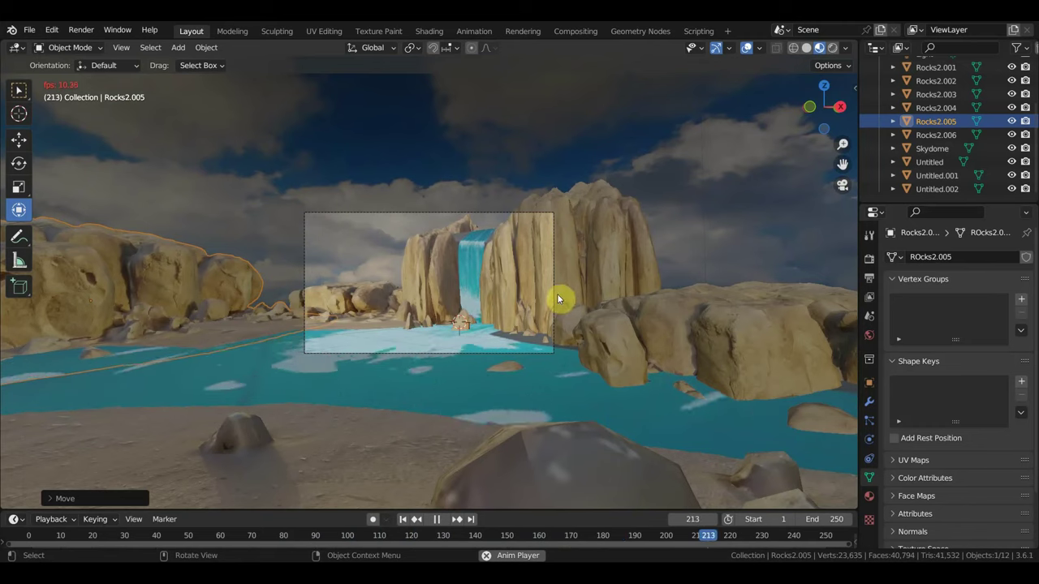
pyautogui.press('w')
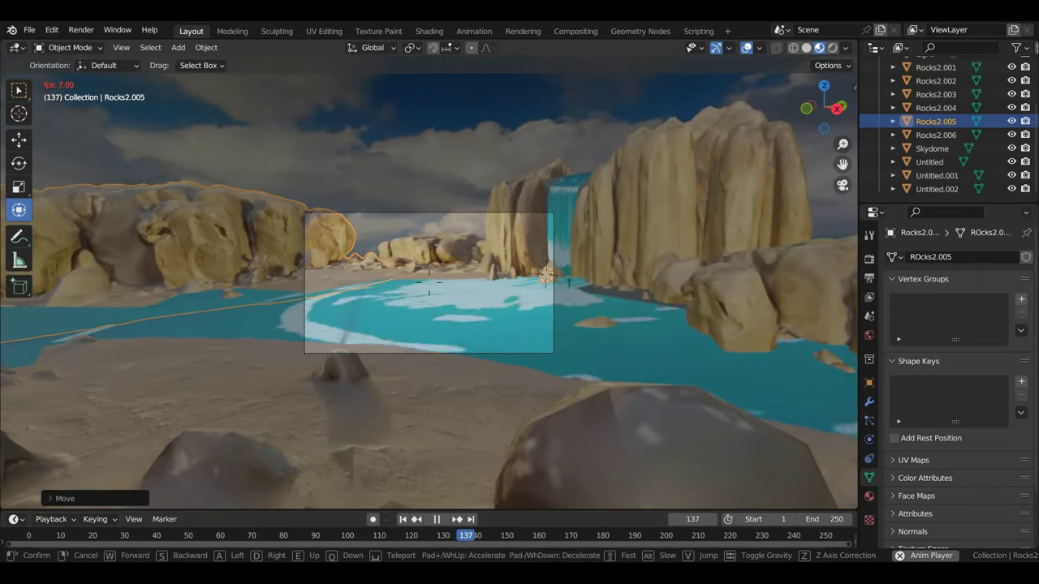
pyautogui.click(602, 316)
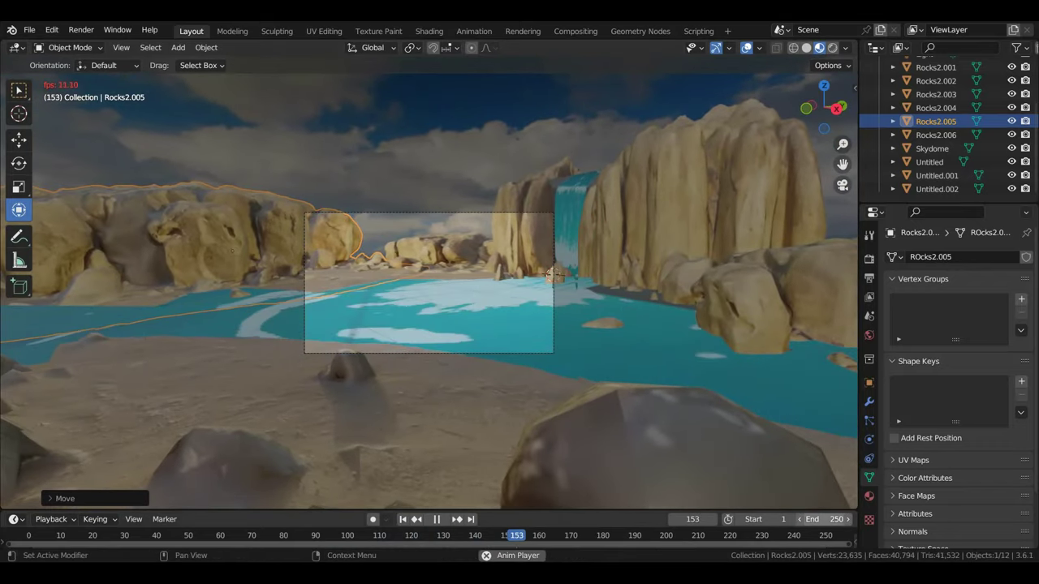
pyautogui.click(826, 519)
# Step: Set the end frame to 400, then enlarge and zoom out the timeline to show the full range
pyautogui.write('400')
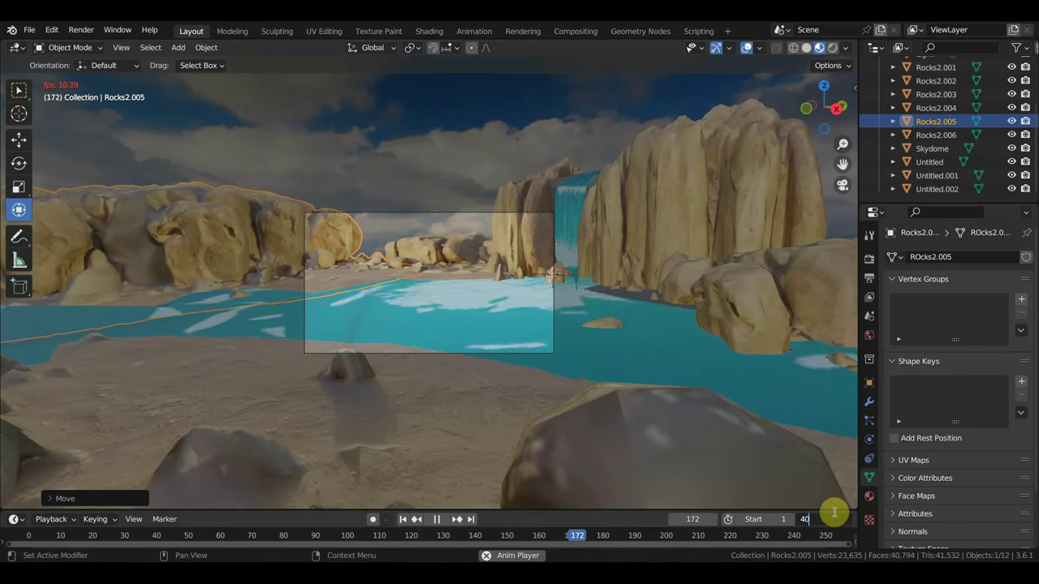
pyautogui.press('Return')
pyautogui.scroll(-2, 771, 542)
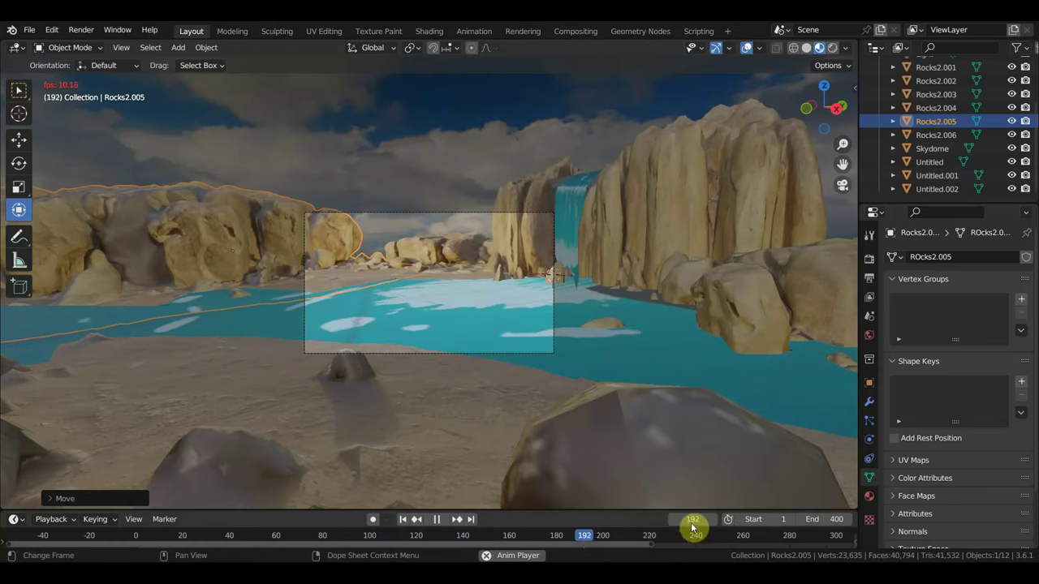
pyautogui.moveTo(641, 482); pyautogui.dragTo(678, 436)
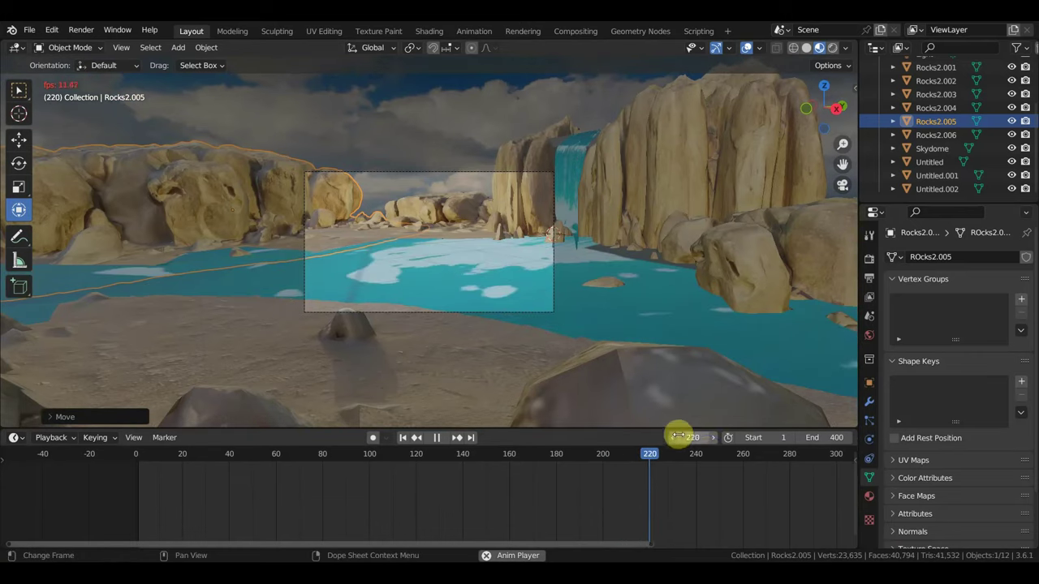
pyautogui.scroll(-2, 715, 492)
pyautogui.scroll(-1, 714, 494)
pyautogui.scroll(-1, 713, 492)
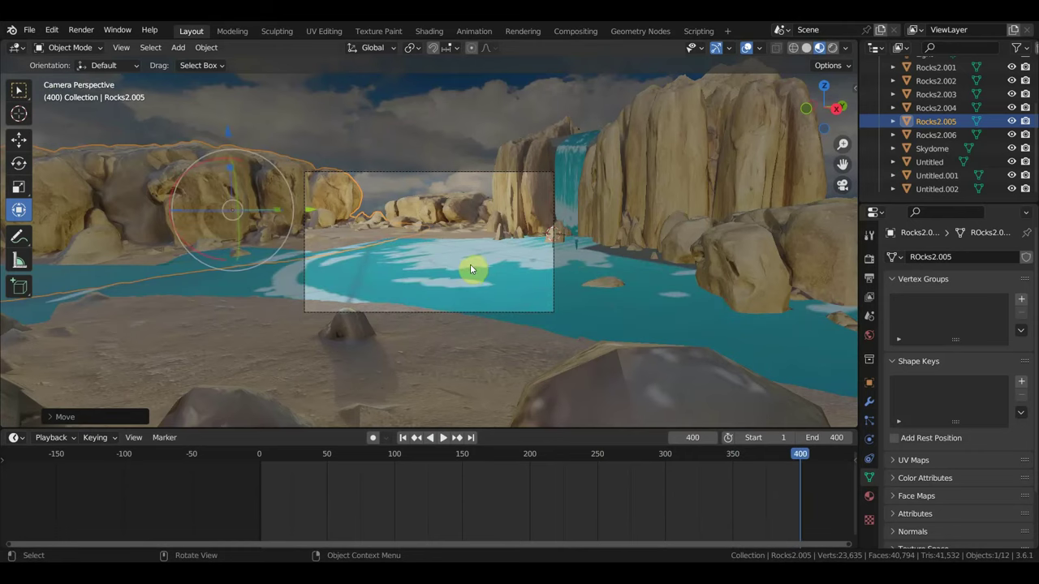
# Step: Walk the camera low onto the sand, looking along the river with tall rocks on the left
pyautogui.click(542, 173)
pyautogui.hotkey('shift', '`')
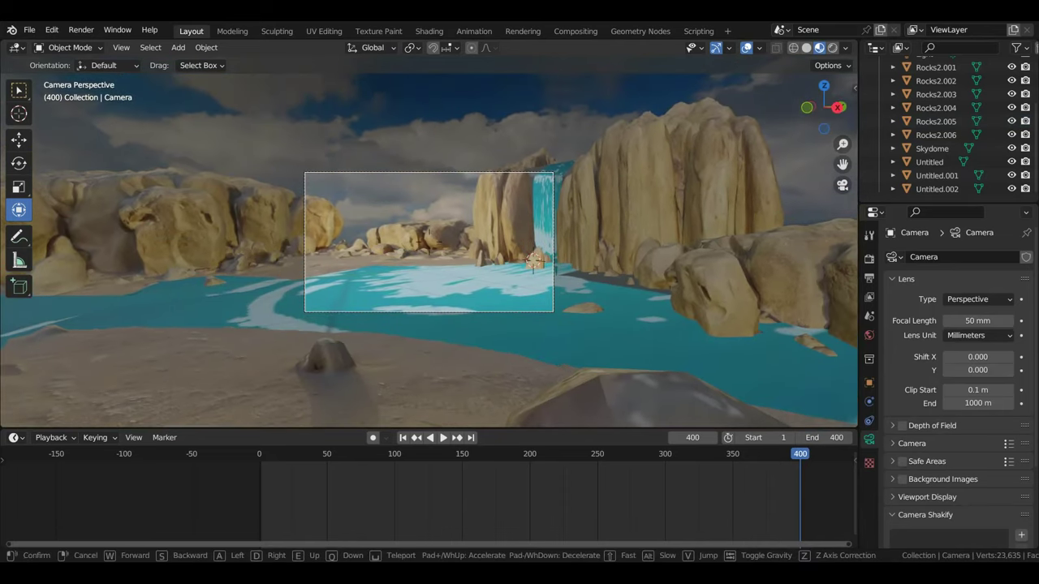
pyautogui.press('space')
pyautogui.press('s')
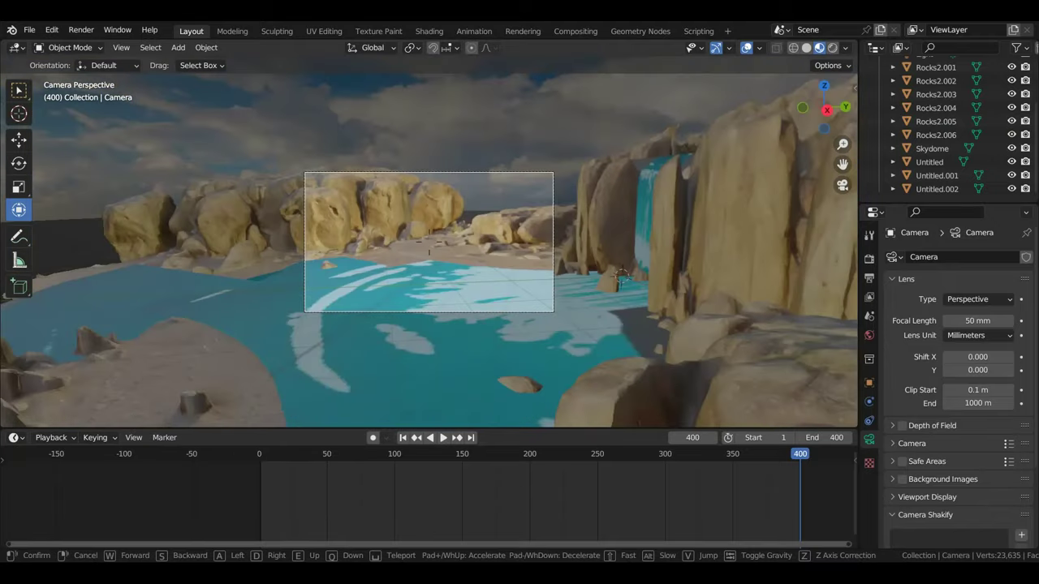
pyautogui.press('w')
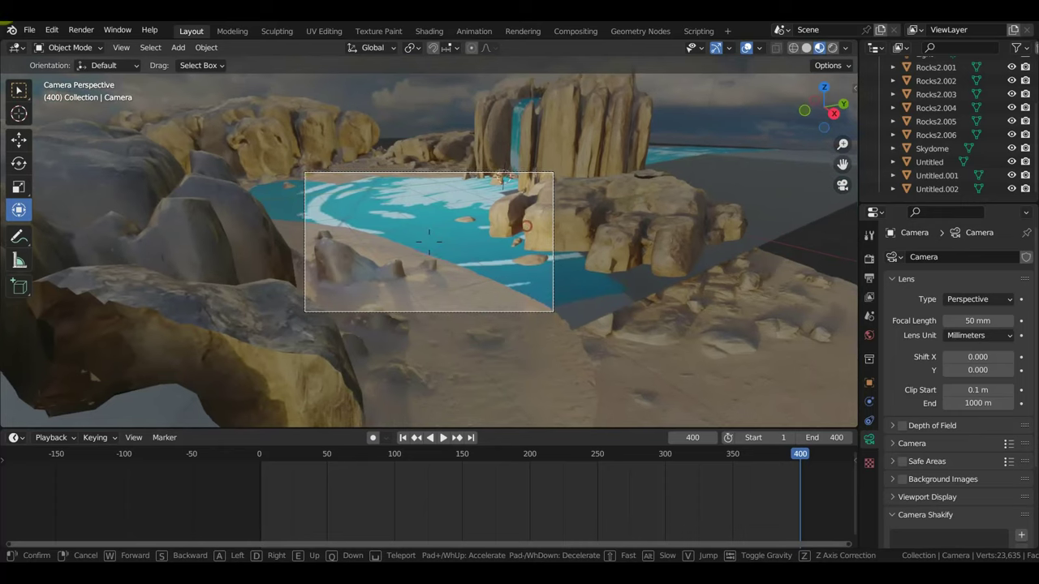
pyautogui.click(579, 184)
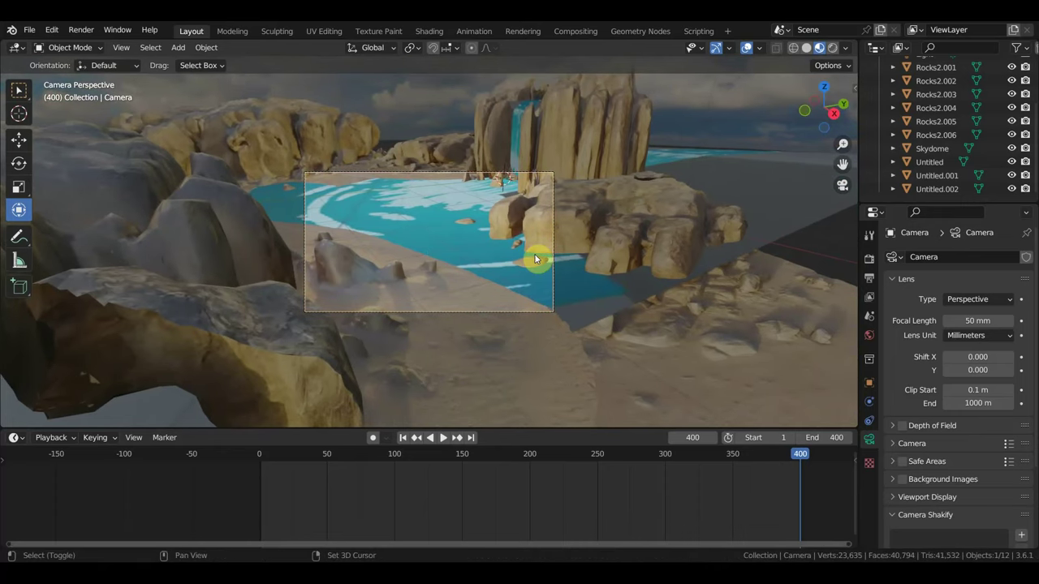
pyautogui.hotkey('shift', '`')
pyautogui.press('w')
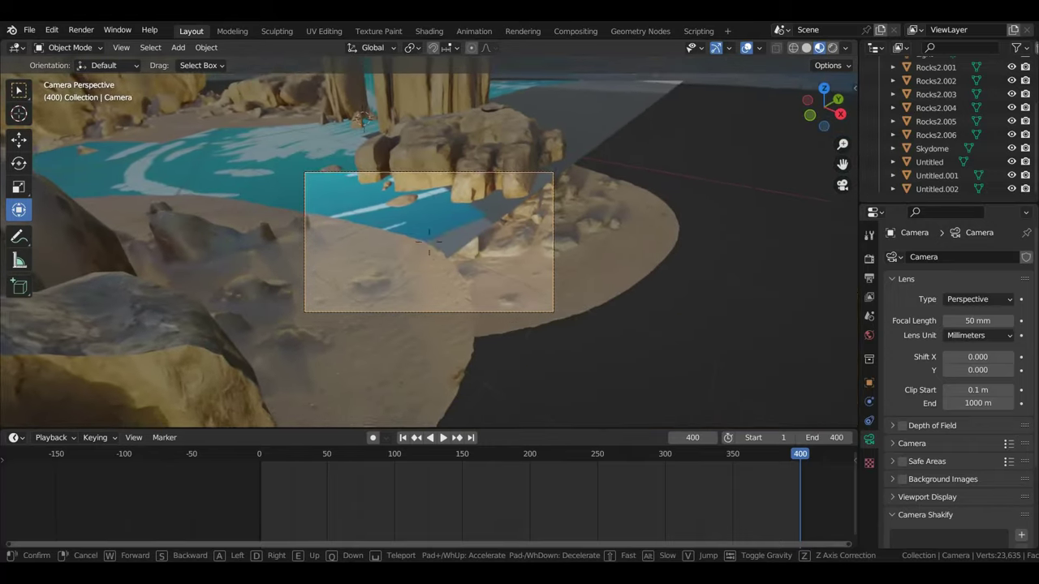
pyautogui.press('w')
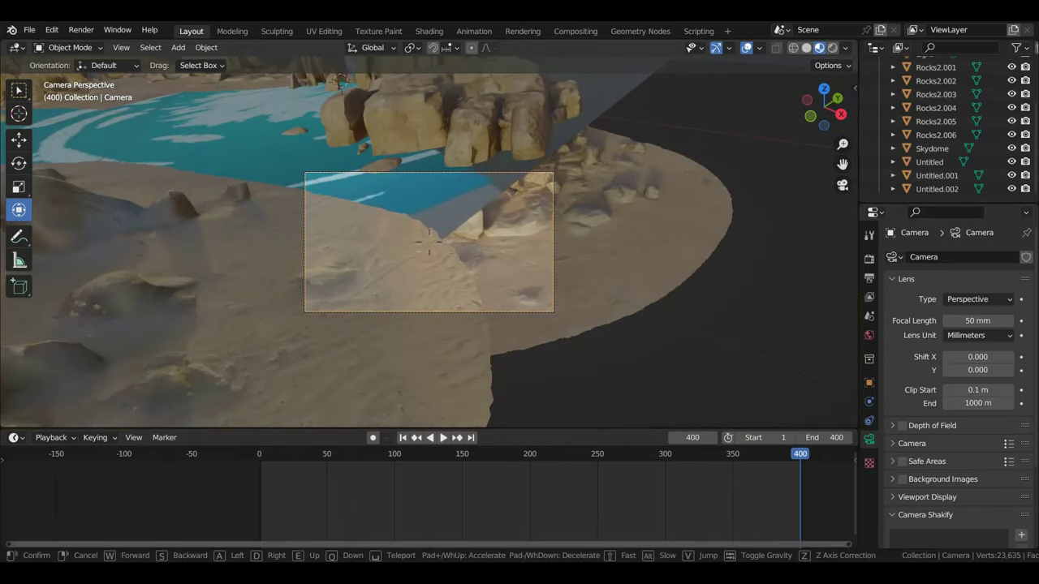
pyautogui.press('w')
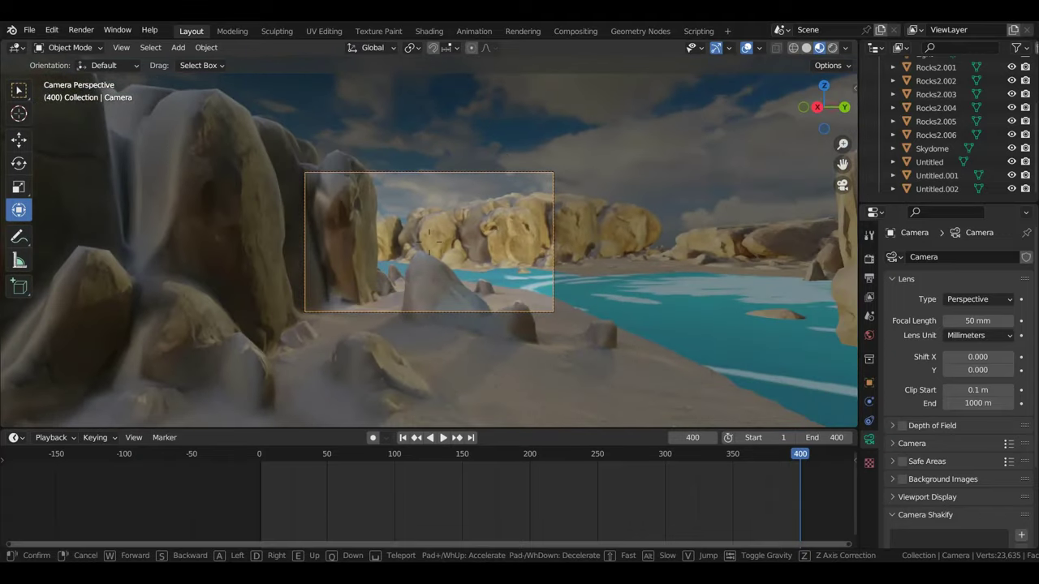
# Step: Keep the river view and set the camera's focal length to 24 mm
pyautogui.click(536, 259)
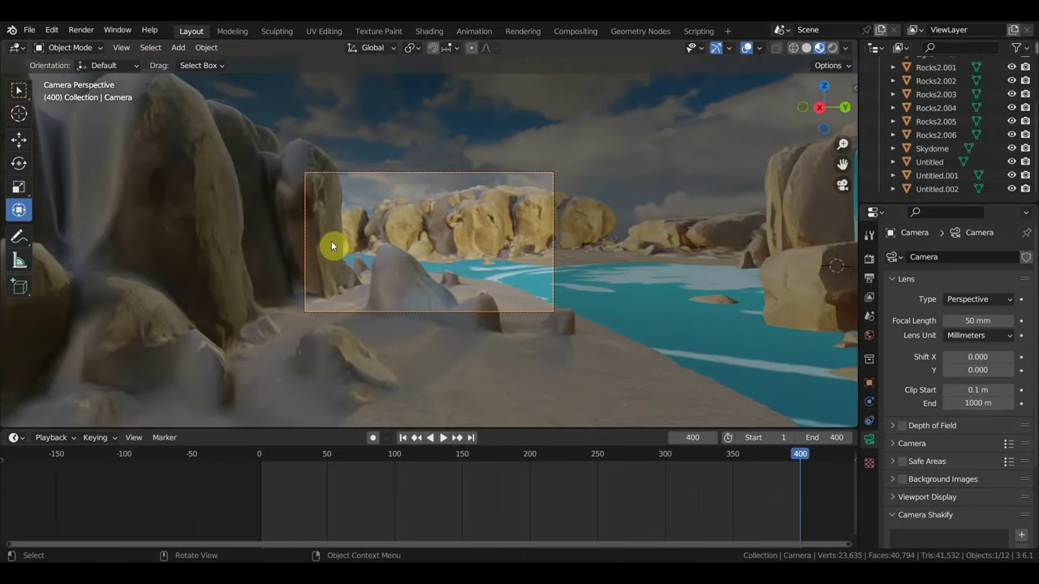
pyautogui.click(401, 283)
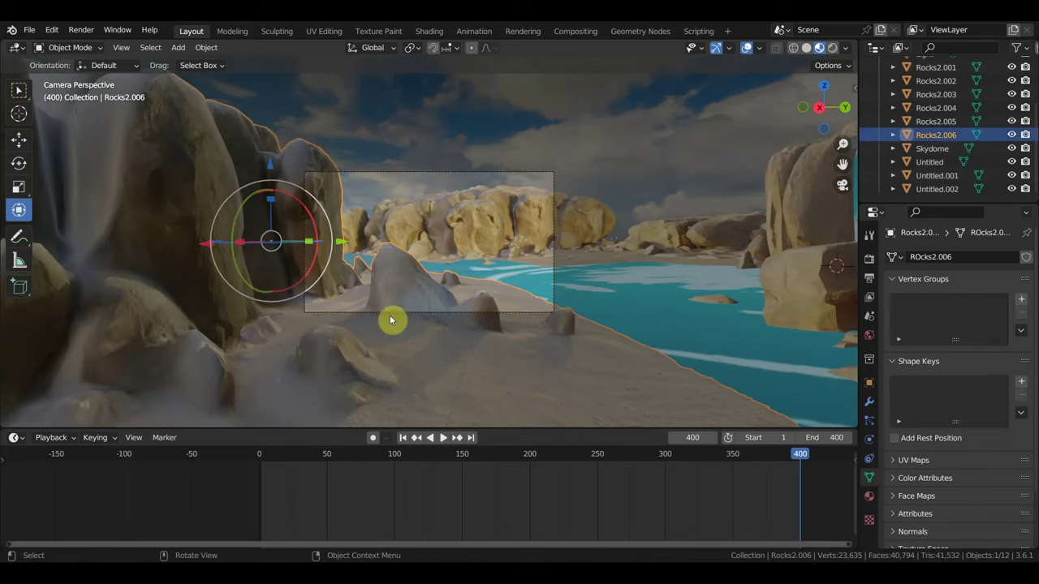
pyautogui.click(555, 266)
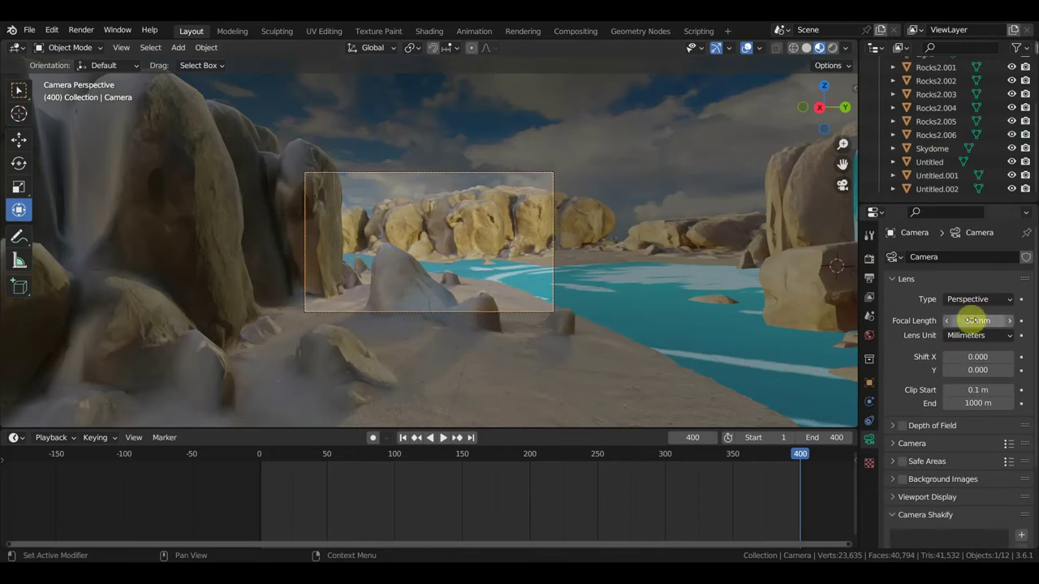
pyautogui.click(967, 320)
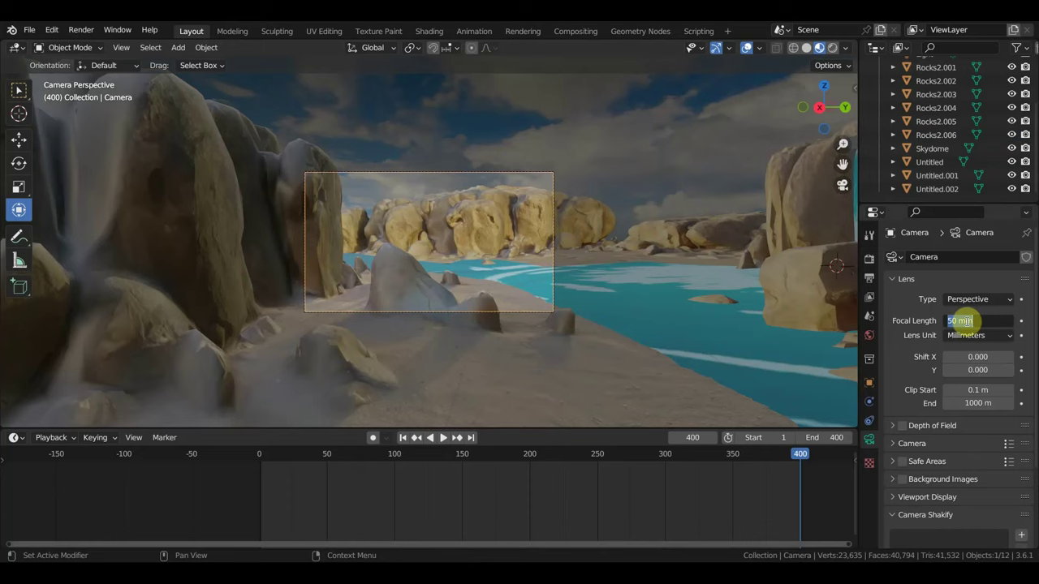
pyautogui.write('2')
pyautogui.write('4')
pyautogui.press('Return')
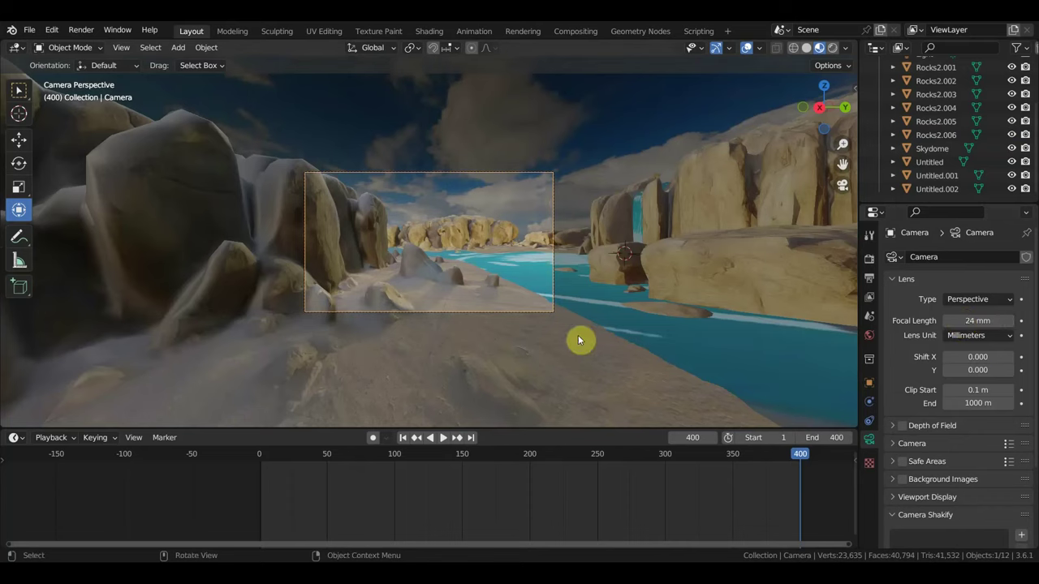
# Step: Walk-fly the camera past the rocks and over the pool until it frames the waterfall between the cliffs
pyautogui.hotkey('shift', '`')
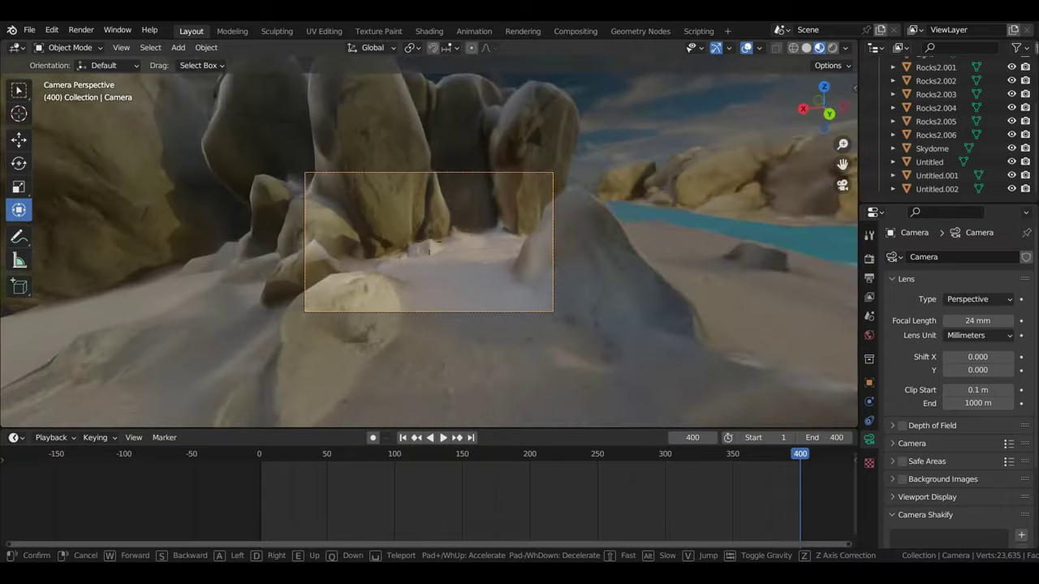
pyautogui.press('w')
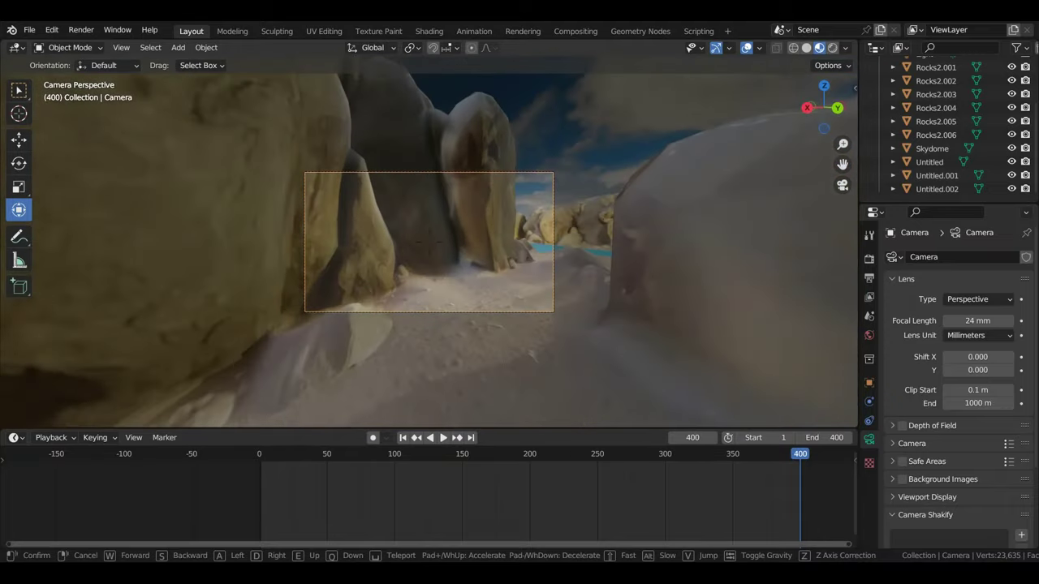
pyautogui.press('w')
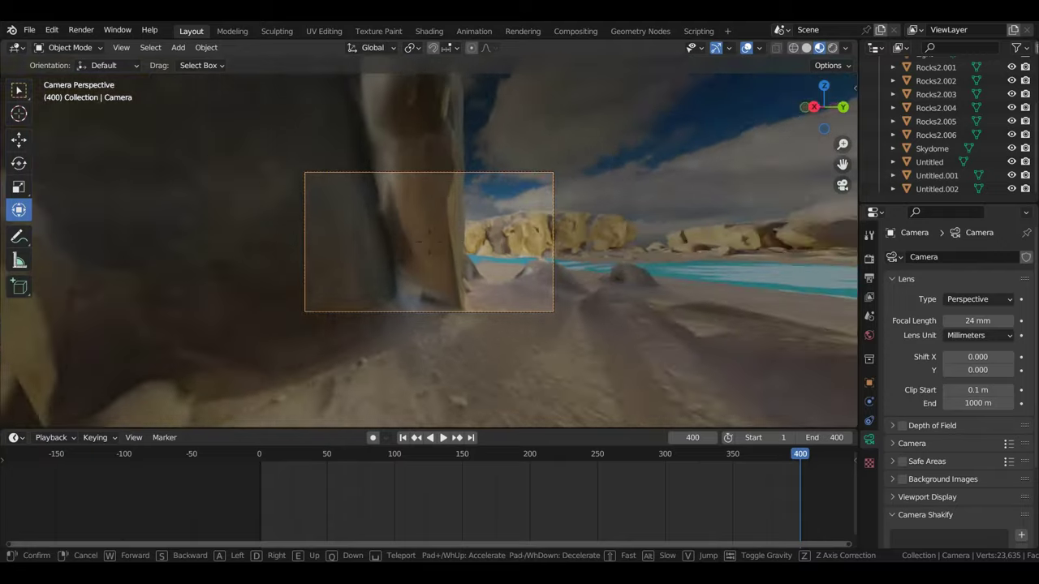
pyautogui.press('w')
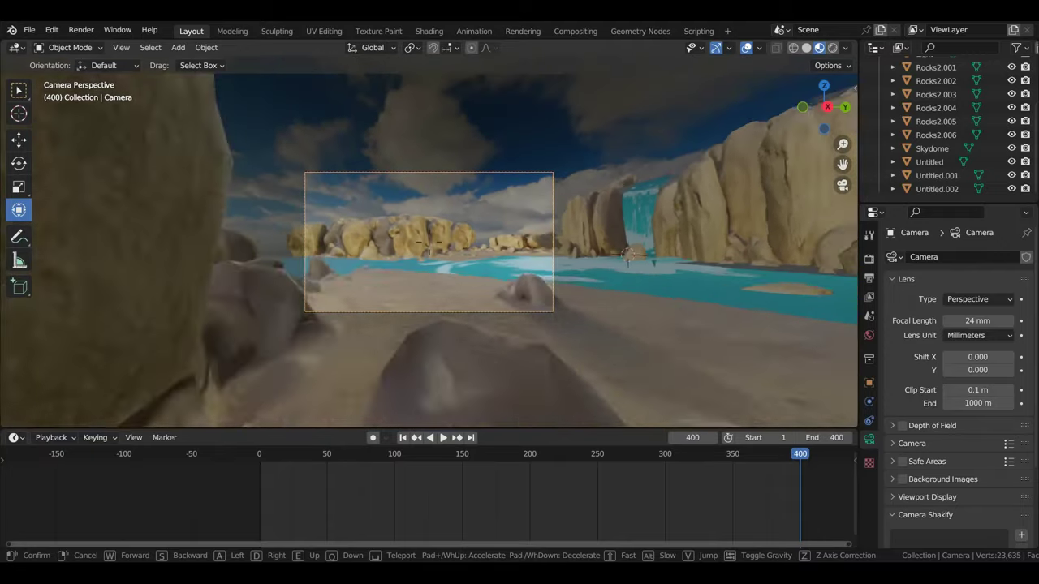
pyautogui.press('w')
pyautogui.press('w')
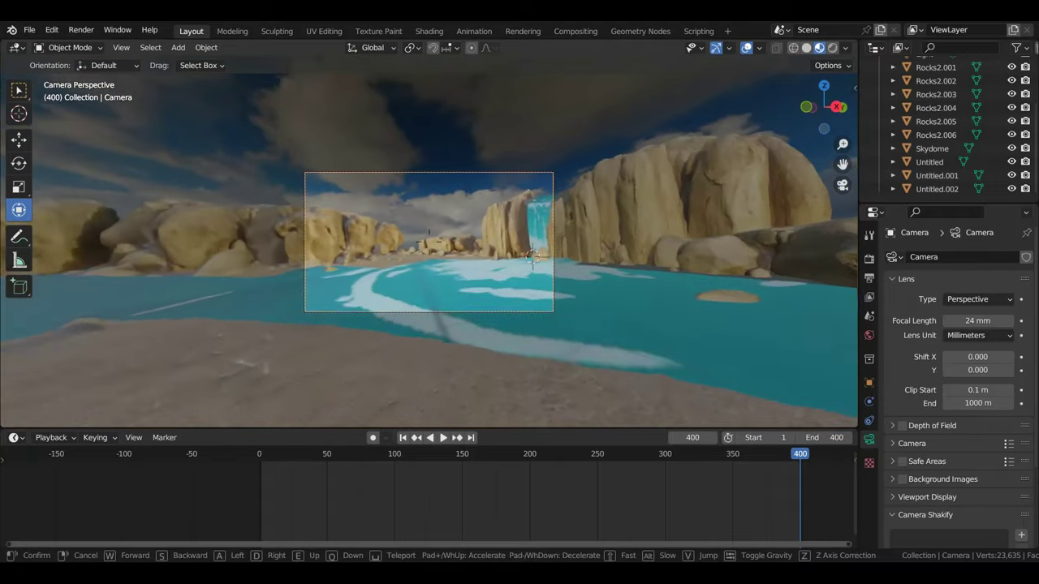
pyautogui.press('w')
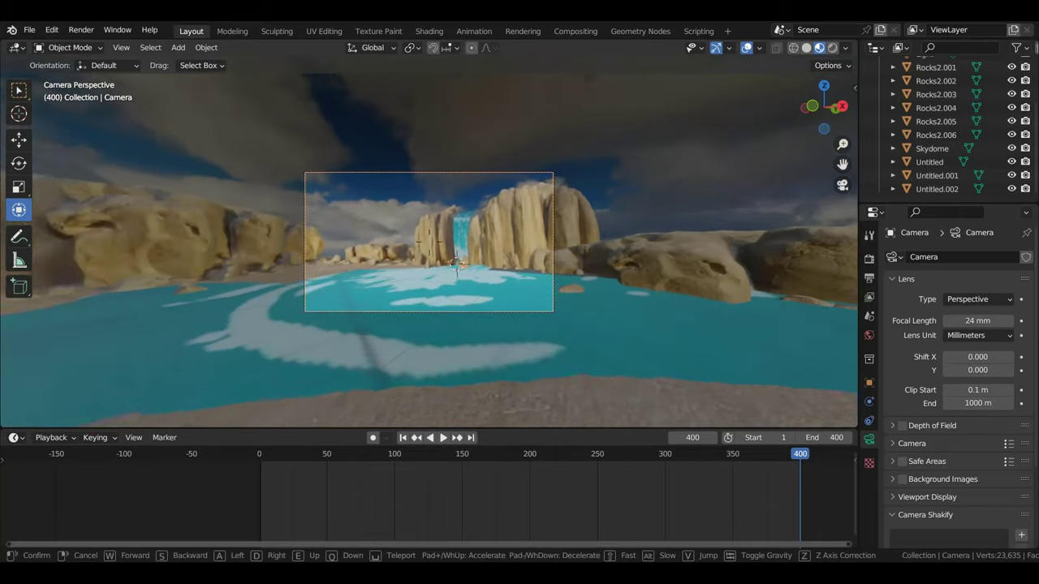
pyautogui.click(555, 345)
pyautogui.scroll(4, 555, 345)
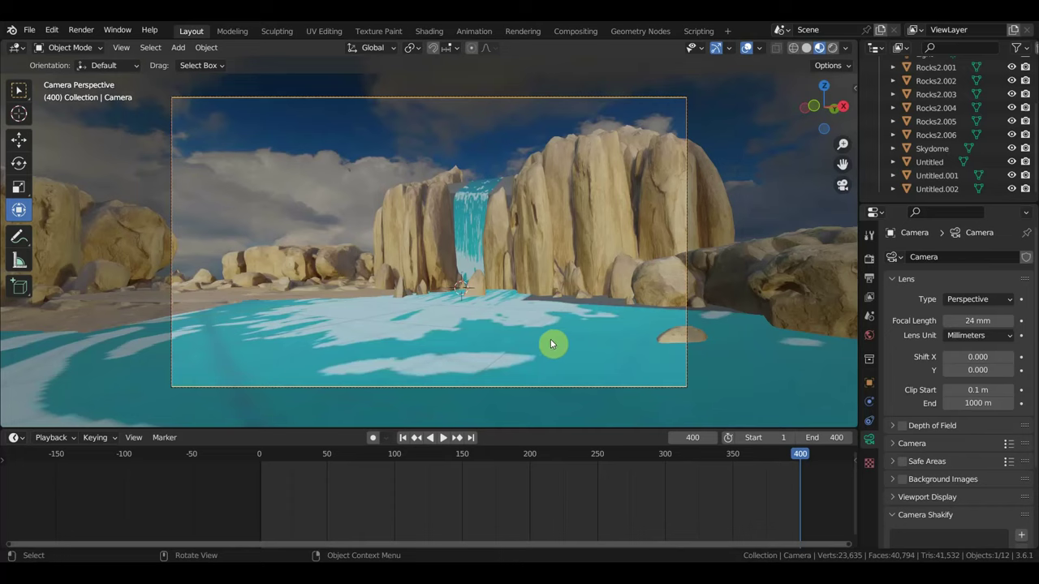
# Step: Jump to the next keyframe, select Untitled.001, switch to the Select Box tool, then reselect the camera
pyautogui.press('Up')
pyautogui.click(603, 337)
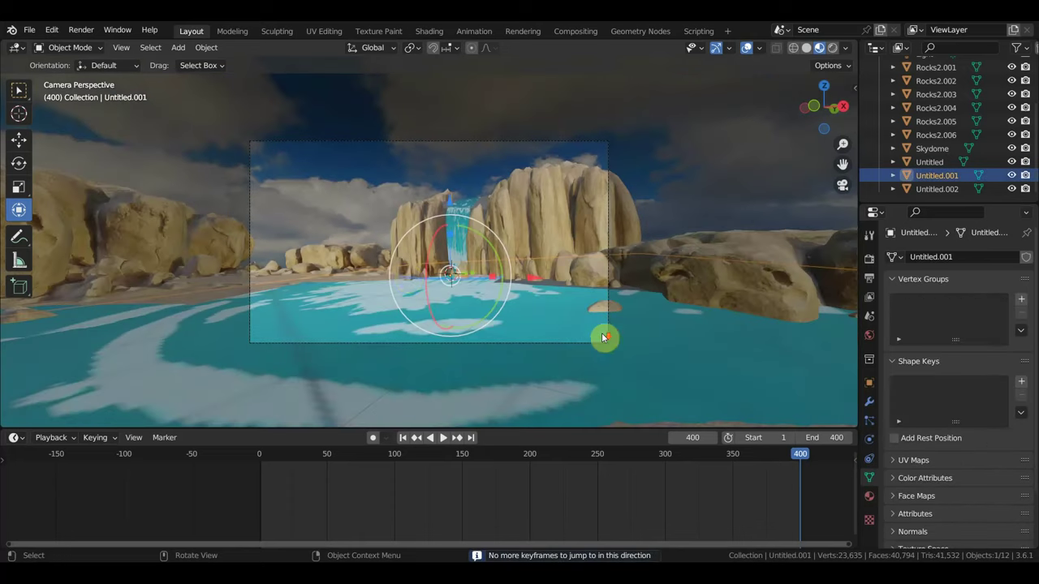
pyautogui.scroll(2, 405, 274)
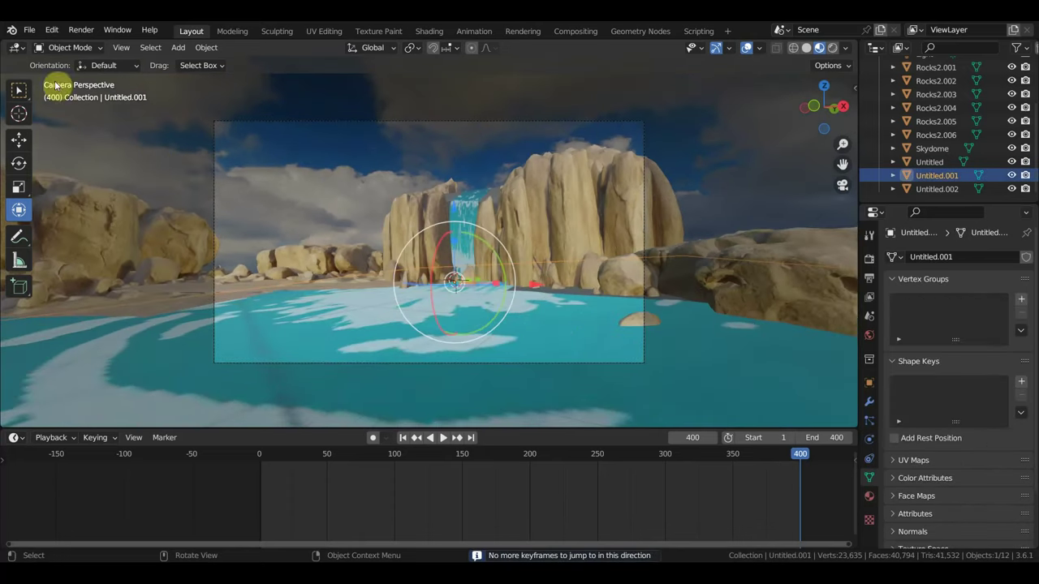
pyautogui.click(18, 95)
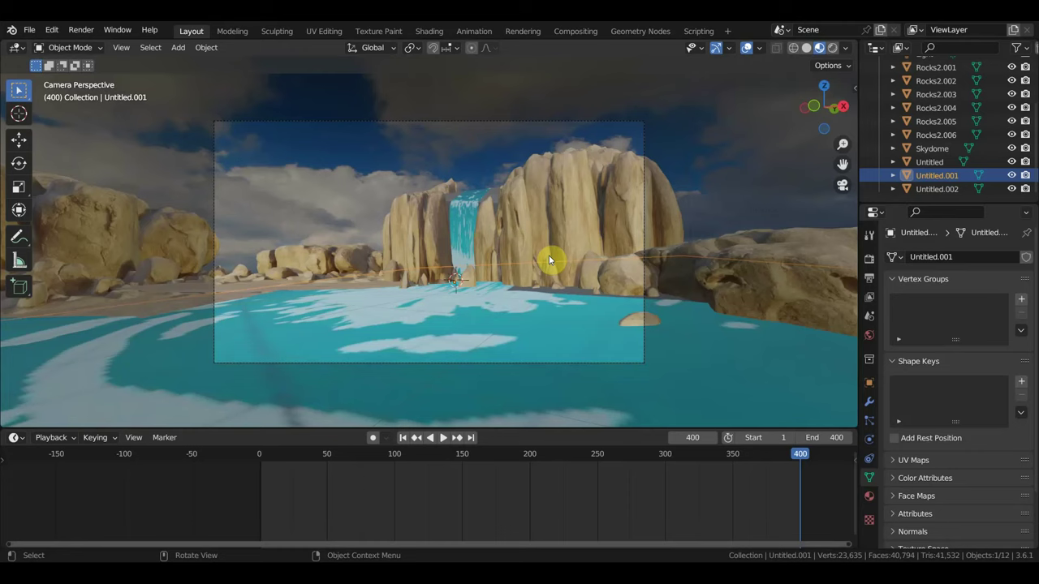
pyautogui.click(642, 270)
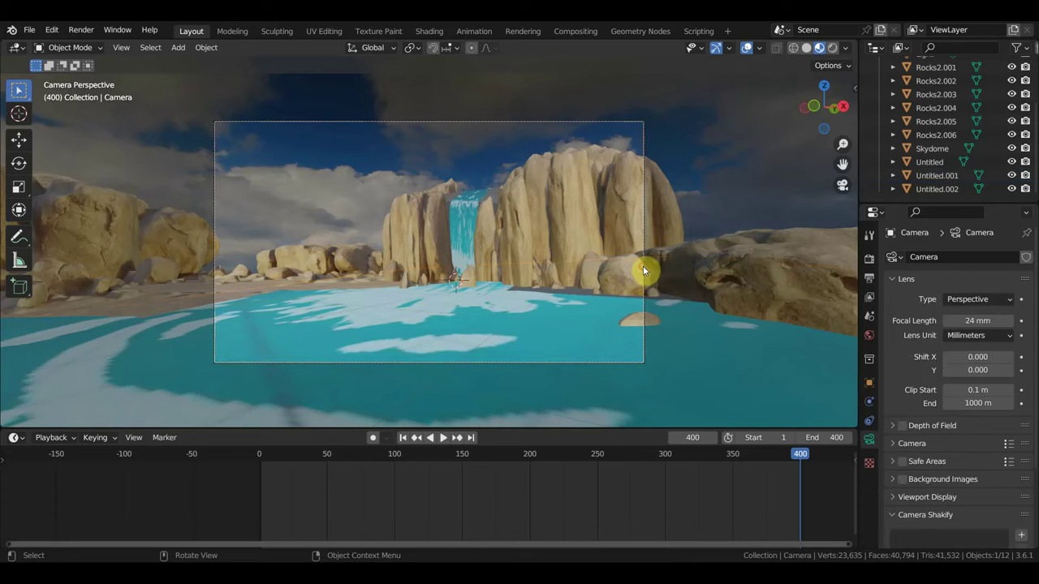